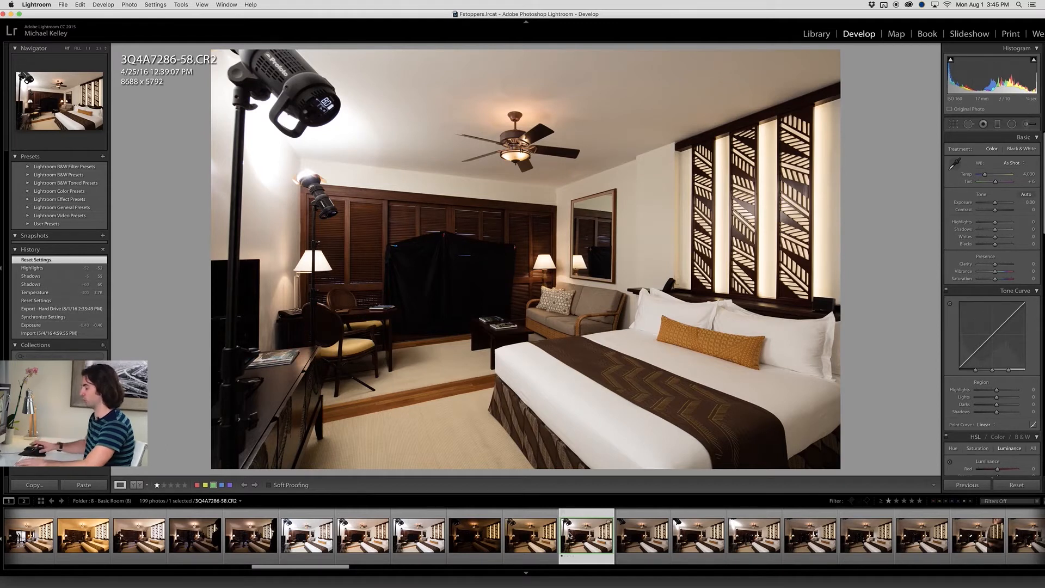
Review the bedroom frames 3Q4A7288-60 and 3Q4A7289-61, inspecting the sofa area of 3Q4A7289-61 up close
{"action": "scroll", "coordinate": [349, 544], "scroll_direction": "up", "scroll_amount": 1}
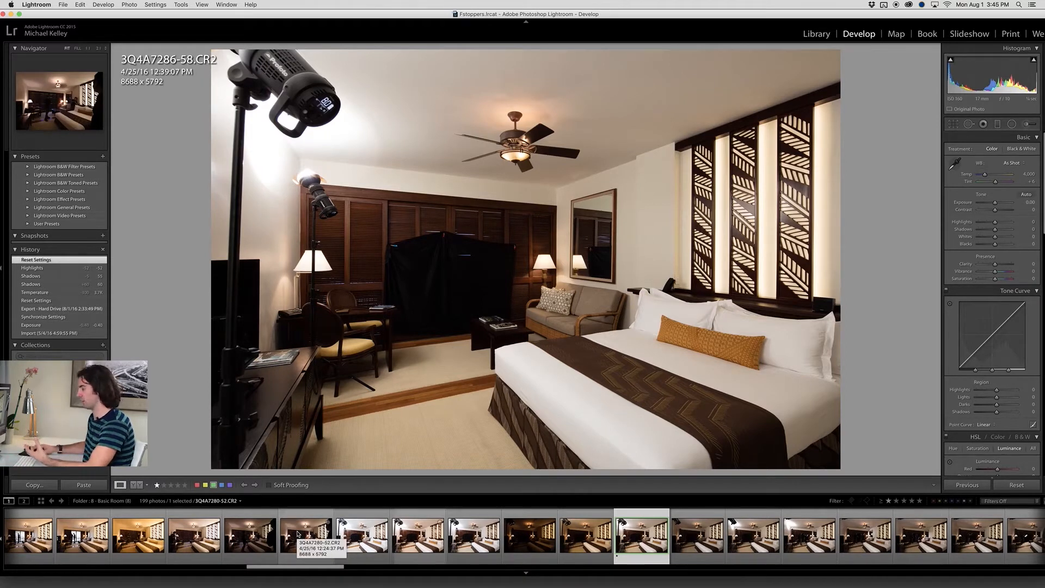
{"action": "scroll", "coordinate": [298, 534], "scroll_direction": "down", "scroll_amount": 2}
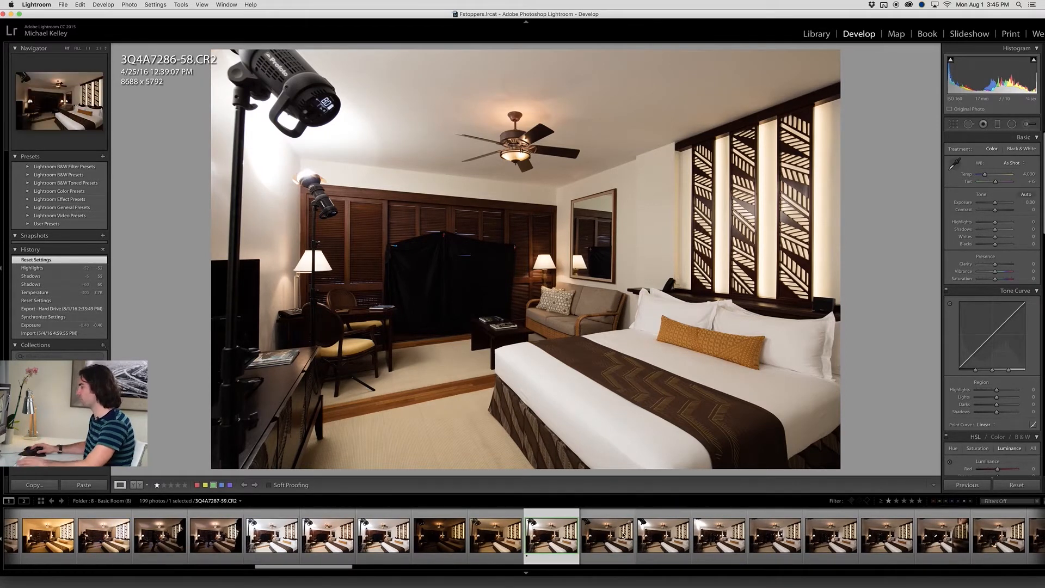
{"action": "left_click", "coordinate": [665, 541]}
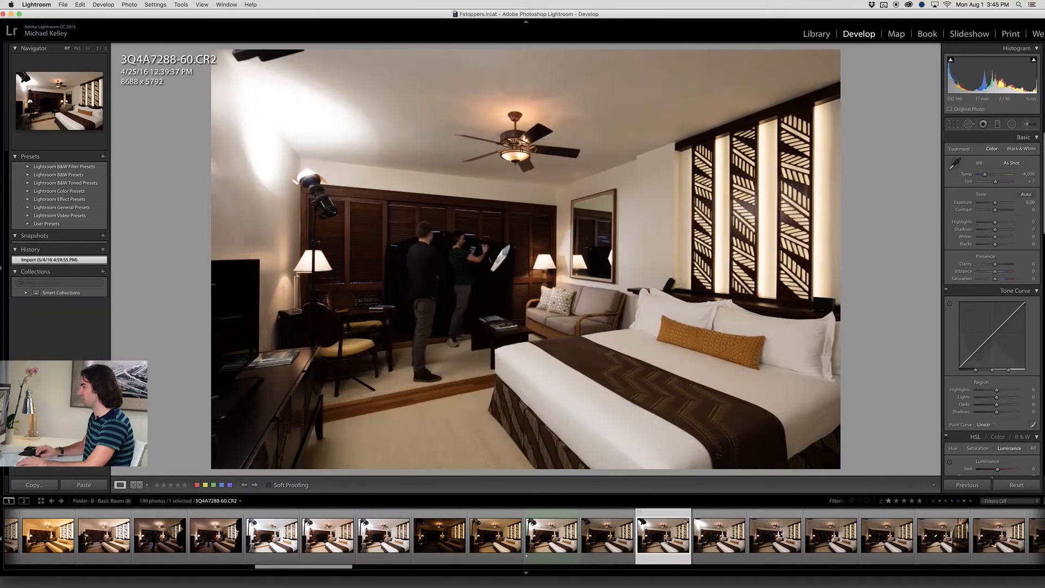
{"action": "key", "text": "Right"}
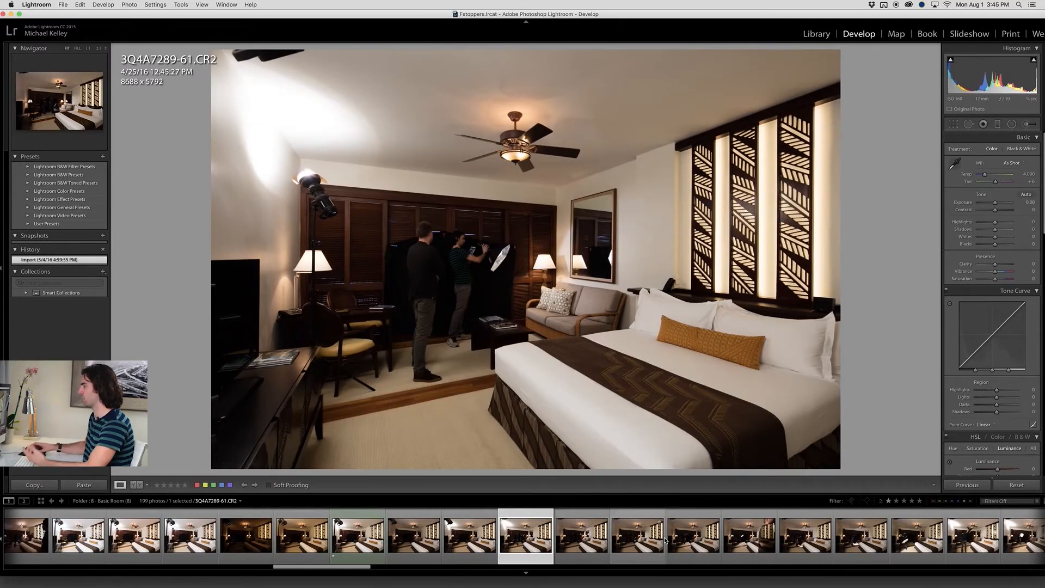
{"action": "left_click", "coordinate": [596, 254]}
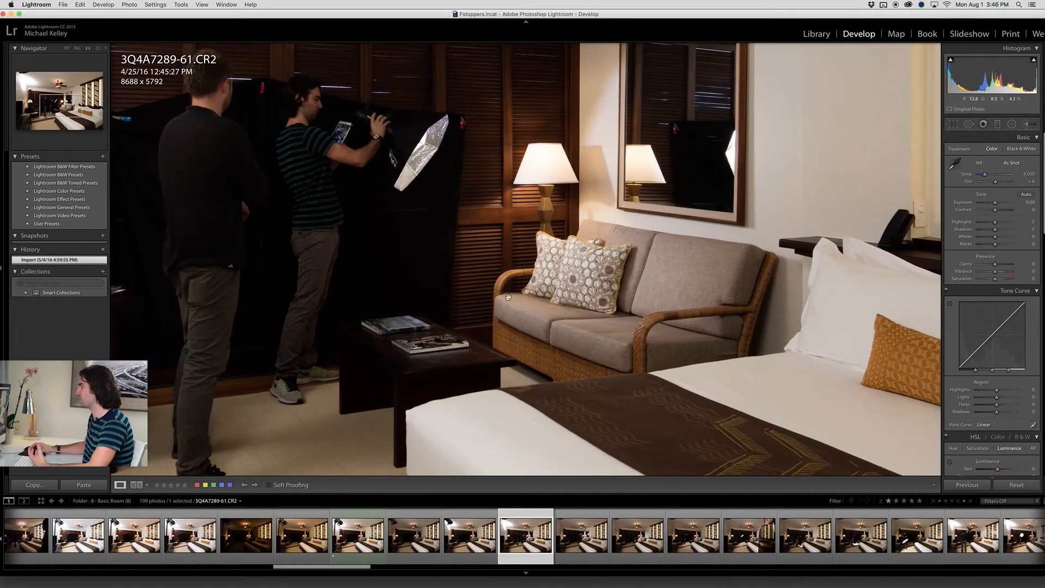
{"action": "left_click", "coordinate": [570, 272]}
Open frame 3Q4A7290-62 and inspect the sofa, lamp and wall mirror area up close
{"action": "key", "text": "Right"}
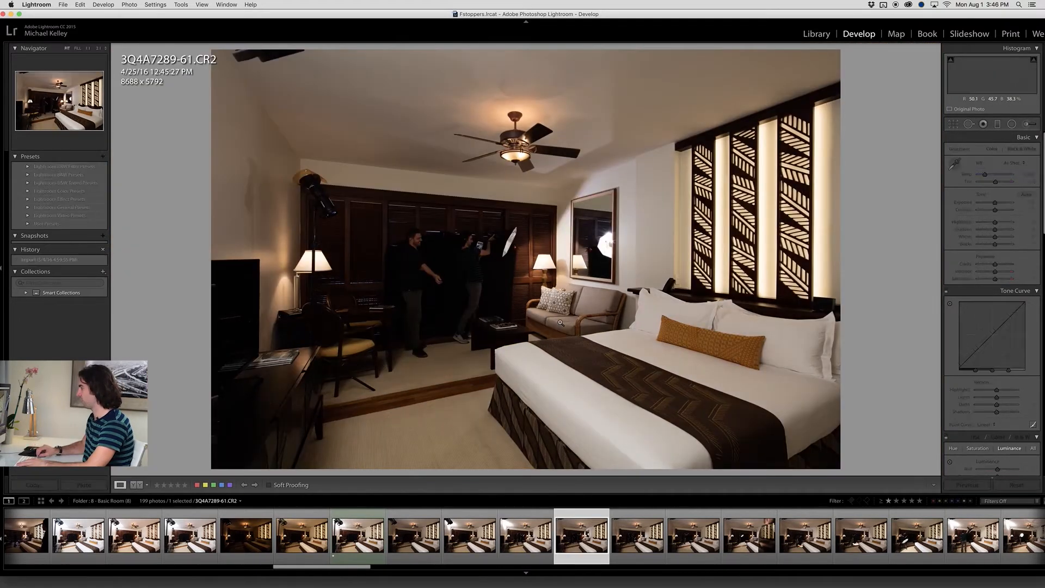
{"action": "left_click", "coordinate": [587, 253]}
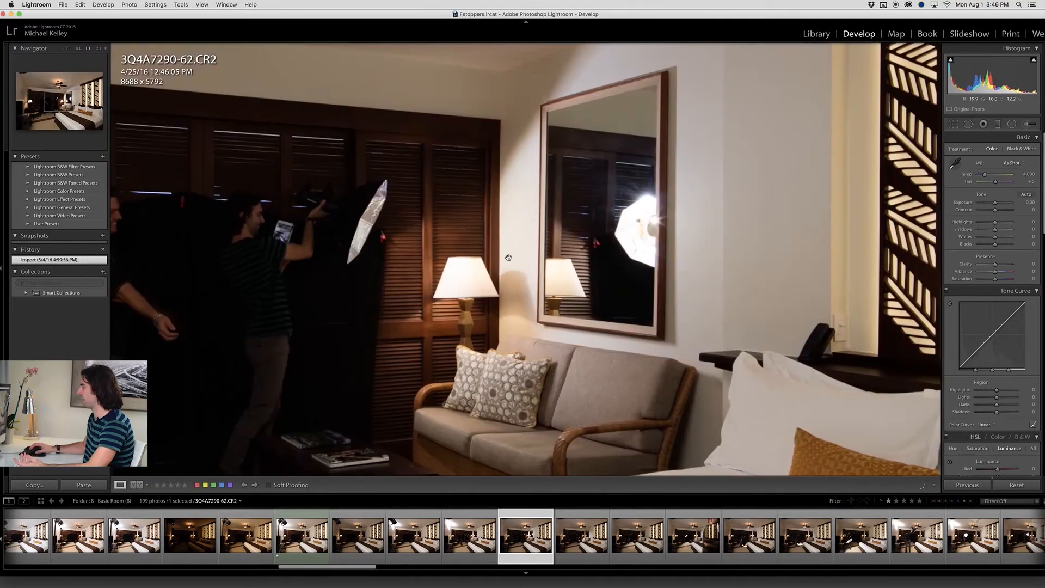
{"action": "left_click", "coordinate": [414, 240]}
{"action": "left_click", "coordinate": [534, 242]}
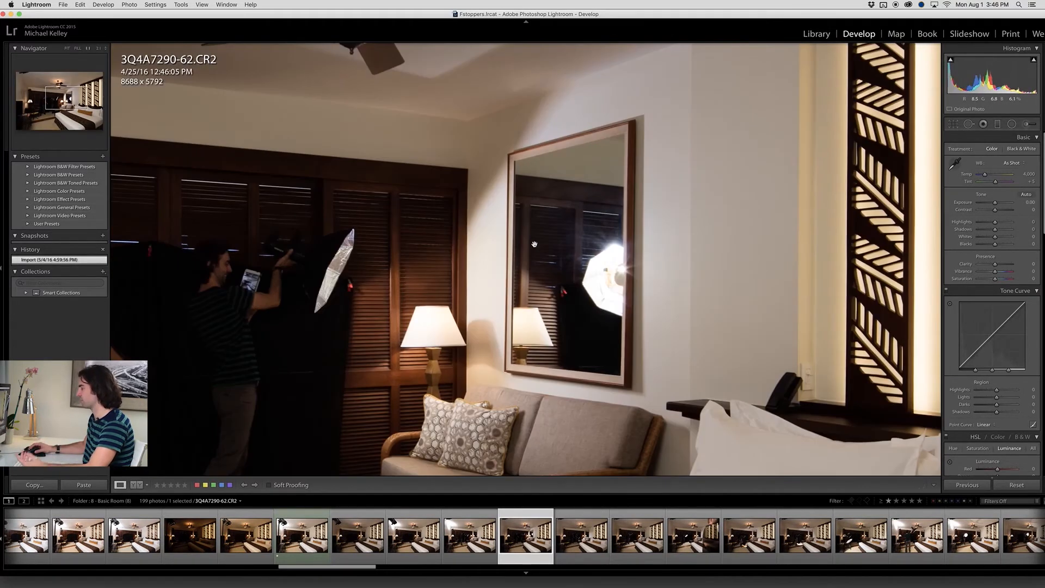
{"action": "left_click", "coordinate": [534, 243]}
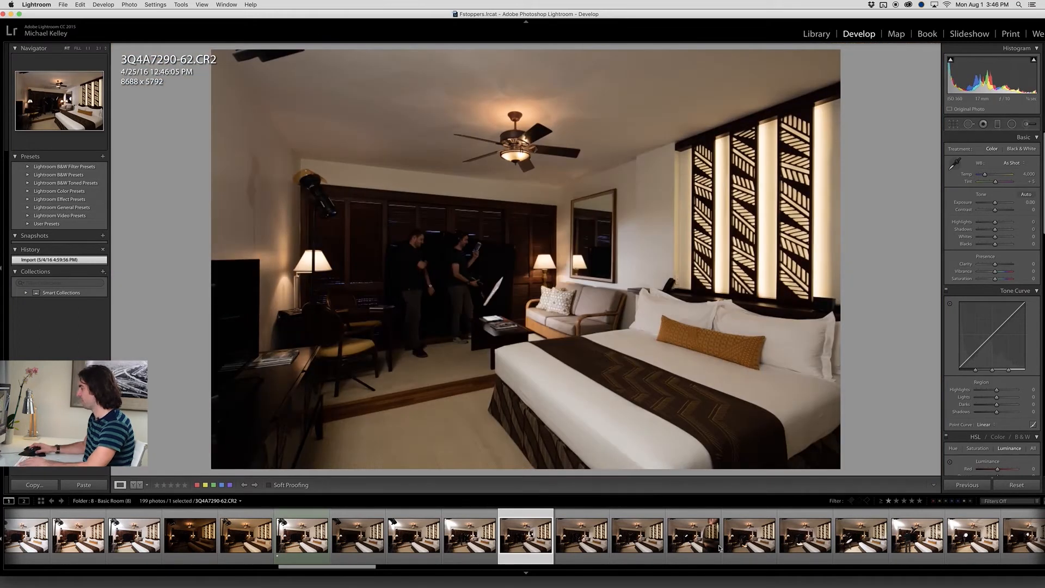
Look through the light-test frames from 3Q4A7291-63 onward and open 3Q4A7301-73
{"action": "key", "text": "Right"}
{"action": "key", "text": "Right"}
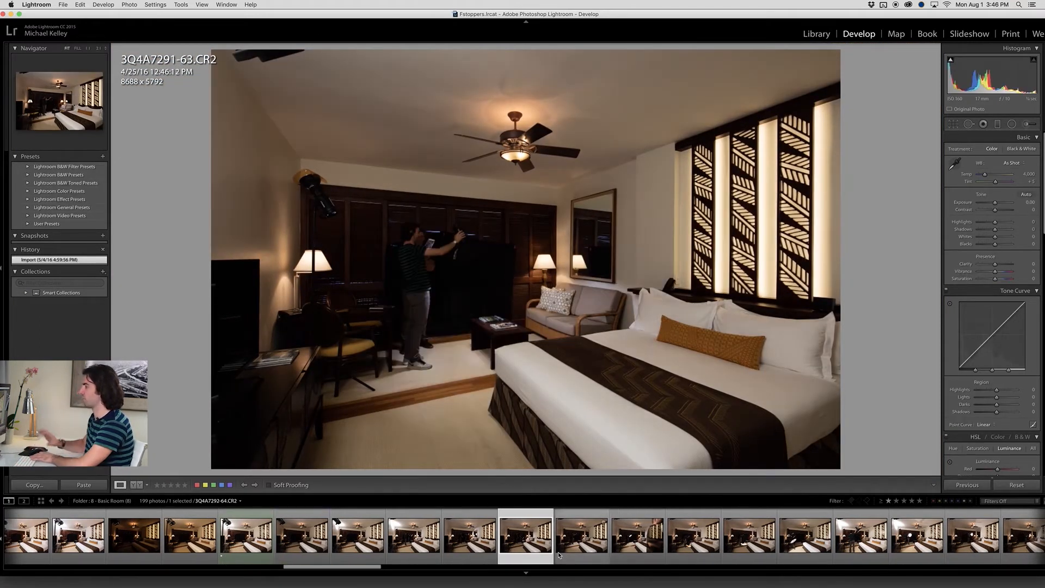
{"action": "key", "text": "Right"}
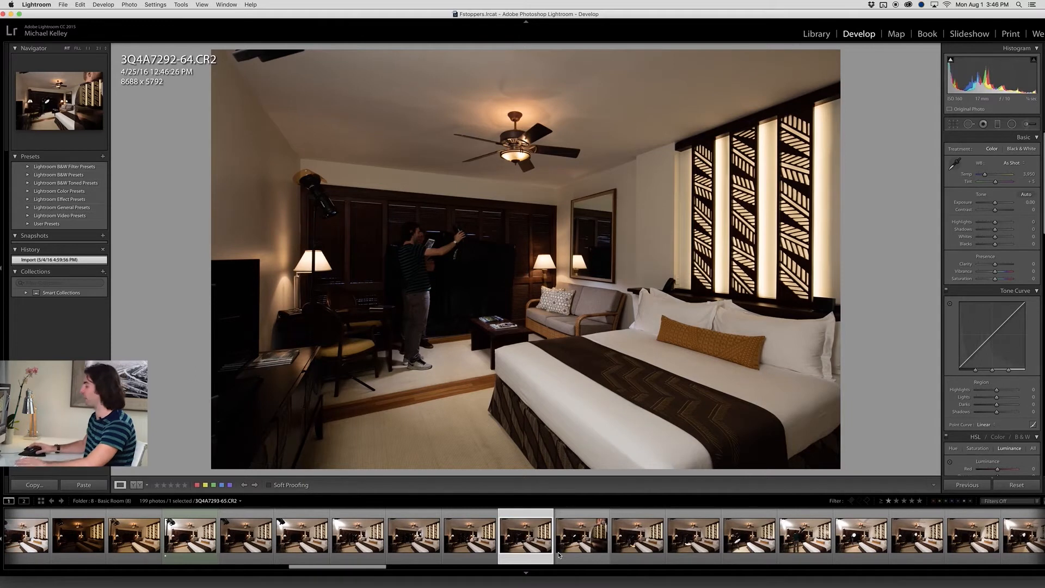
{"action": "scroll", "coordinate": [598, 543], "scroll_direction": "right", "scroll_amount": 5}
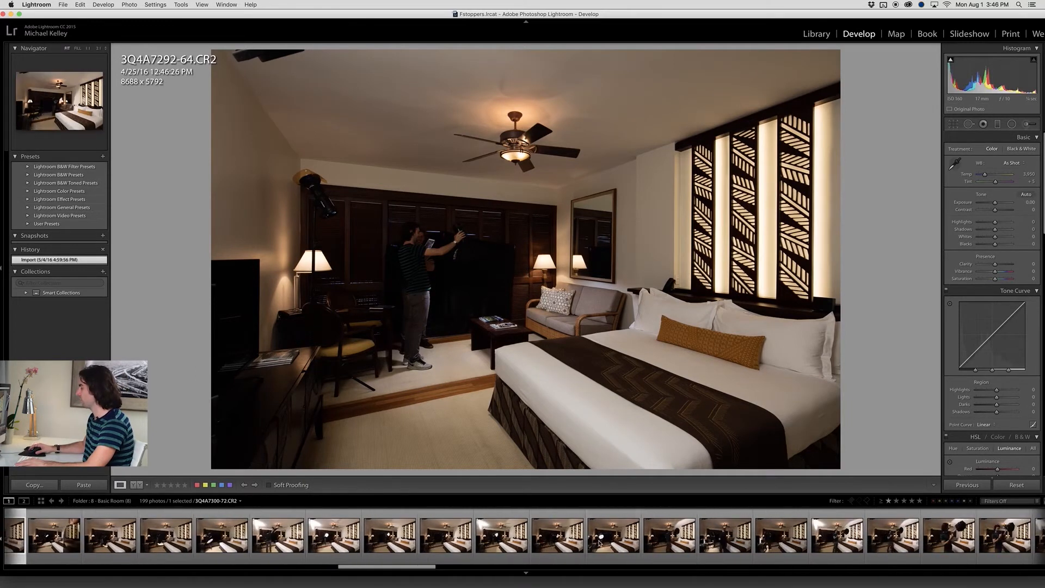
{"action": "left_click", "coordinate": [484, 543]}
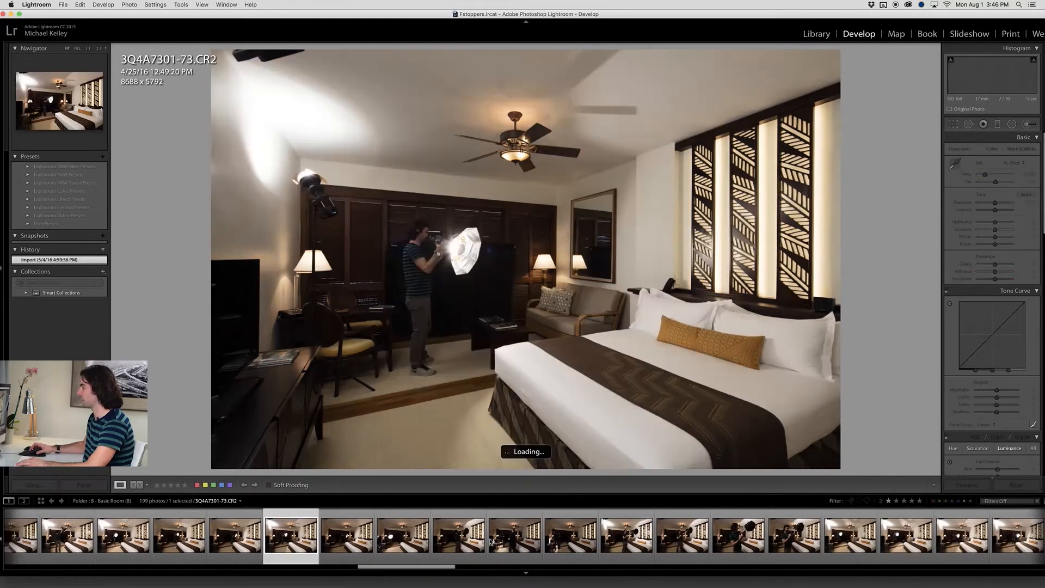
Open frame 3Q4A7321-93 and inspect the lighting on the sofa and coffee table up close
{"action": "scroll", "coordinate": [490, 542], "scroll_direction": "right", "scroll_amount": 7}
{"action": "left_click", "coordinate": [648, 536]}
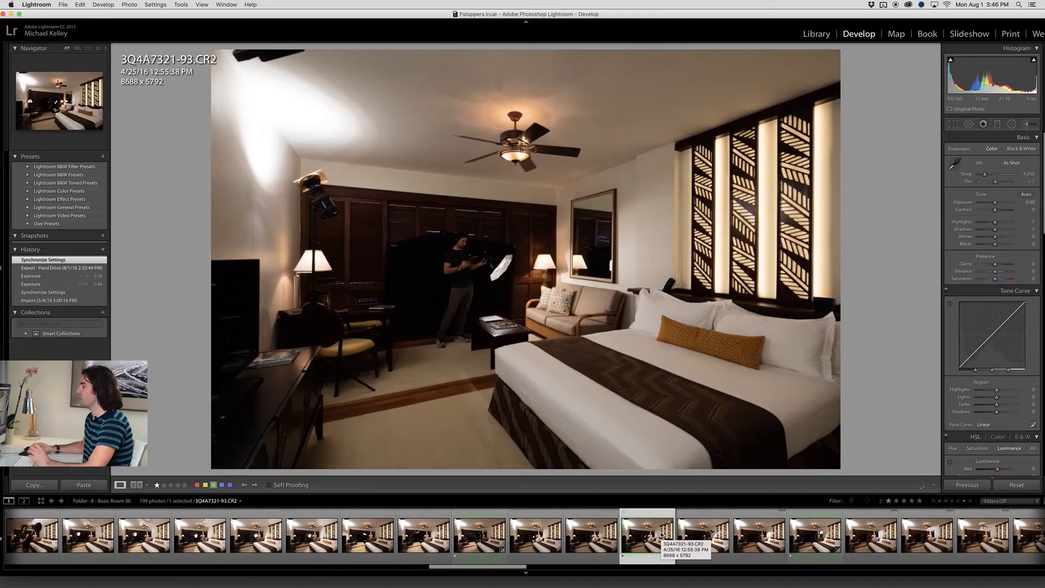
{"action": "left_click", "coordinate": [545, 317]}
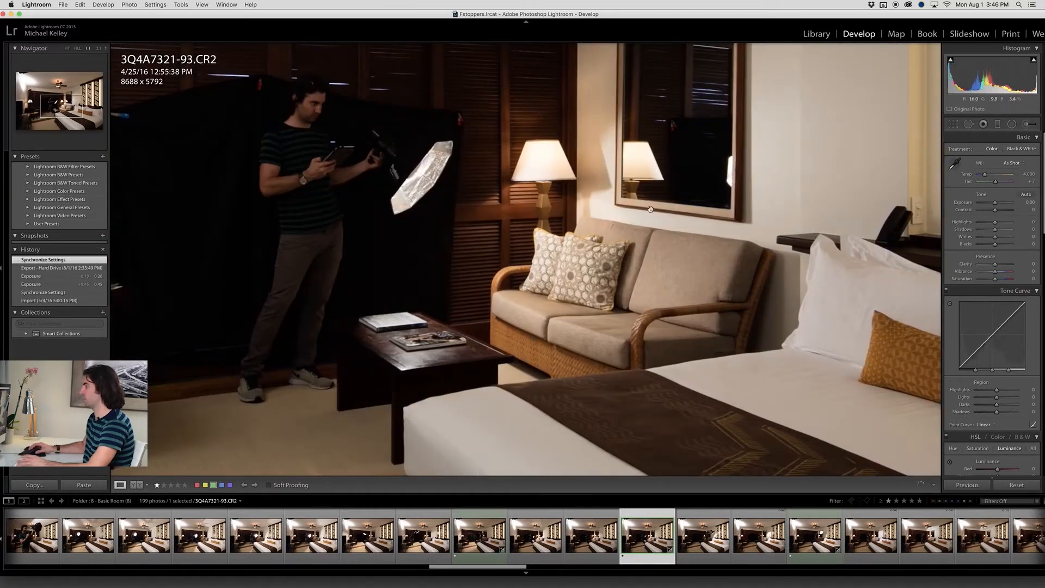
{"action": "left_click", "coordinate": [655, 326]}
Compare frames 3Q4A7324-96 and 3Q4A7323-95, inspecting the bed pillows up close in 3Q4A7323-95
{"action": "left_click", "coordinate": [800, 540]}
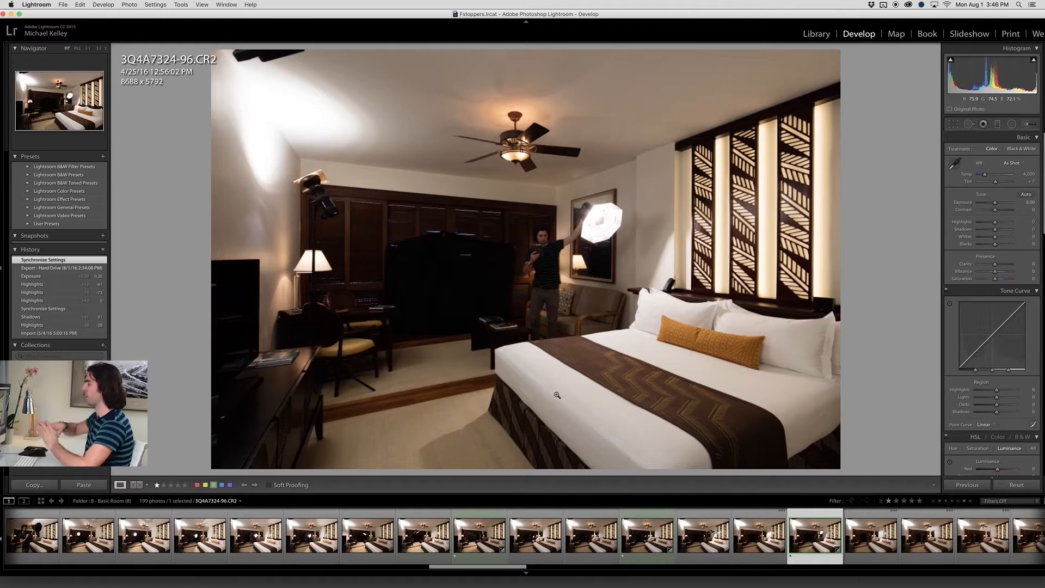
{"action": "left_click", "coordinate": [763, 554]}
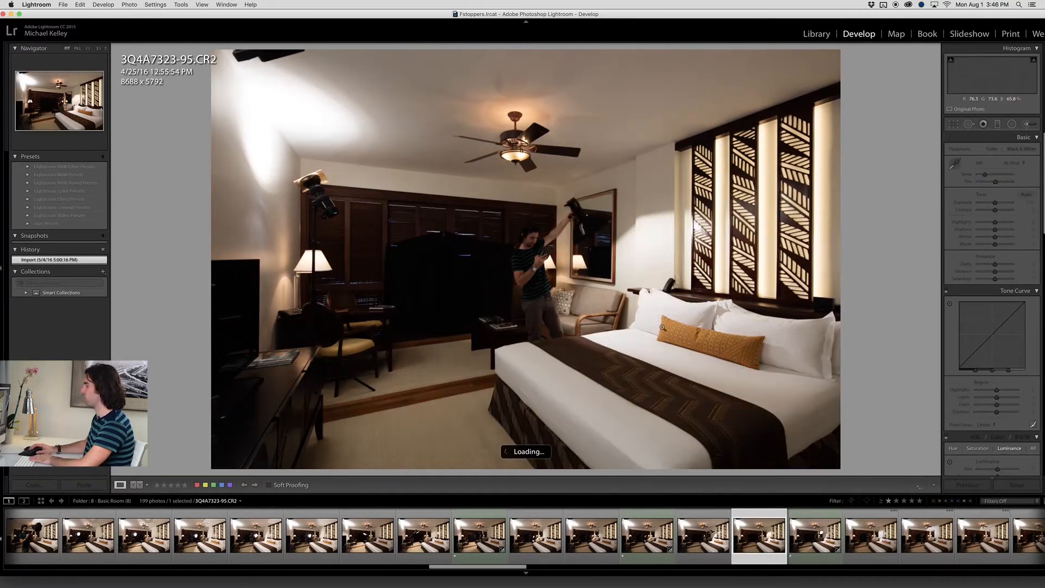
{"action": "left_click", "coordinate": [644, 319]}
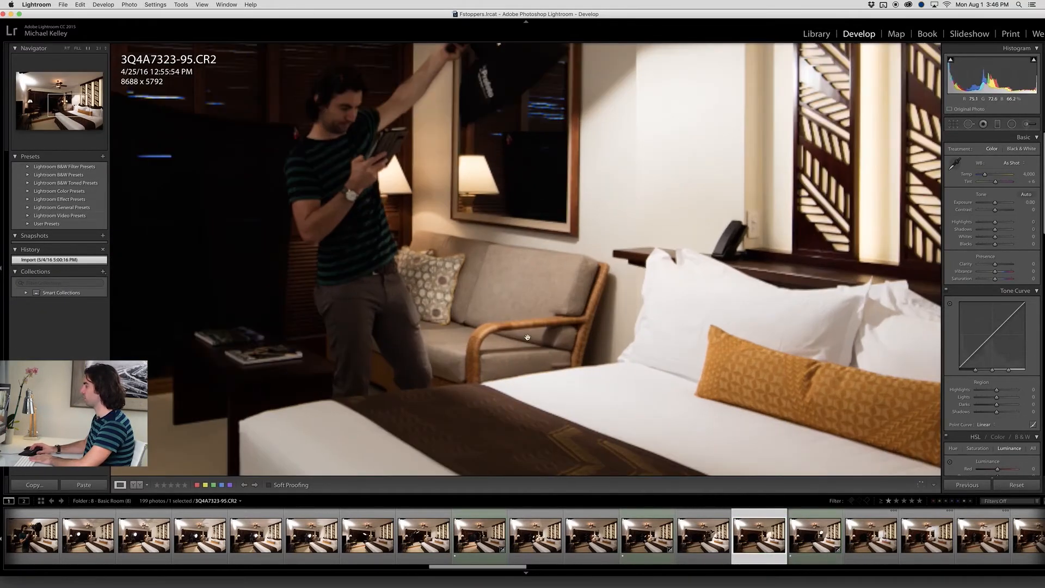
{"action": "left_click", "coordinate": [668, 363]}
{"action": "left_click", "coordinate": [810, 546]}
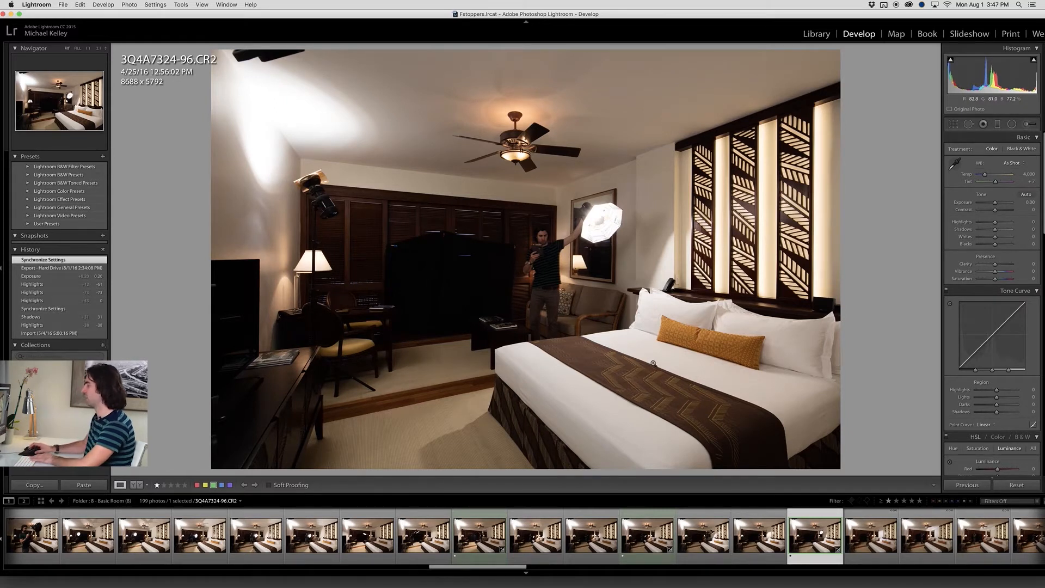
Compare the desk-side lighting in frames 3Q4A7342-114, 3Q4A7345-117 and 3Q4A7340-112
{"action": "left_click_drag", "start_coordinate": [497, 566], "coordinate": [514, 567]}
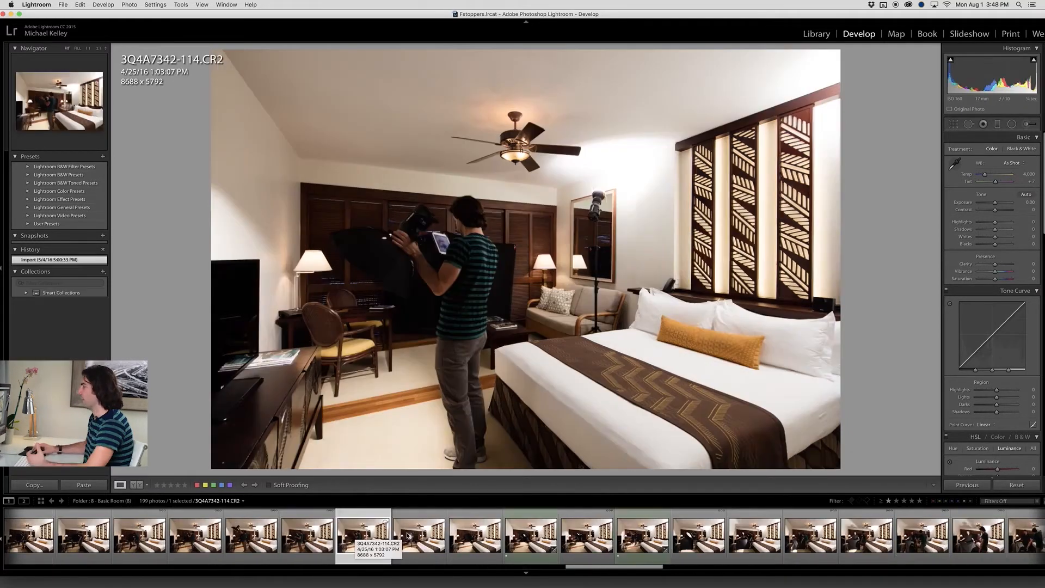
{"action": "left_click", "coordinate": [414, 535]}
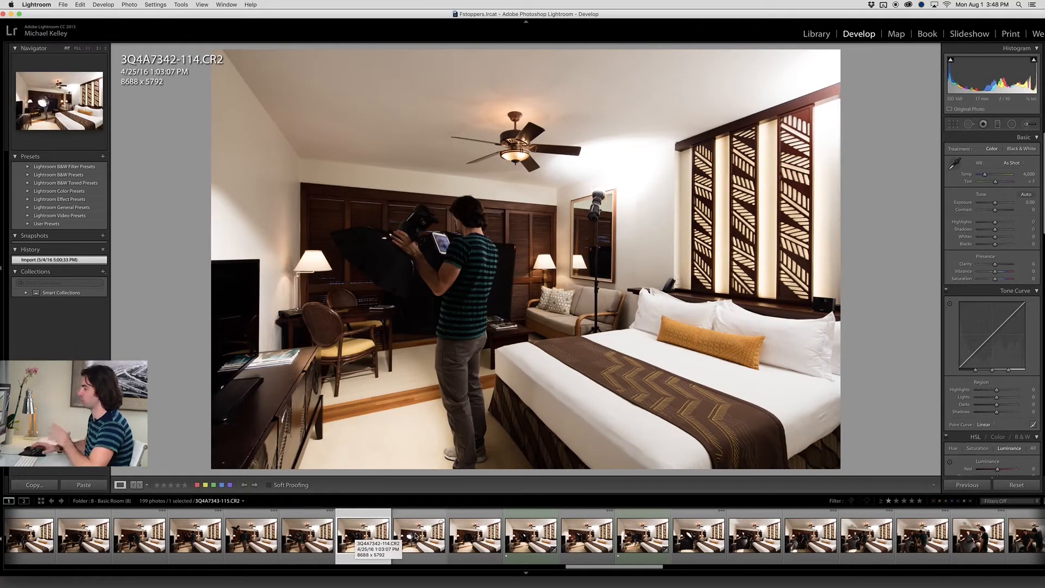
{"action": "key", "text": "Left"}
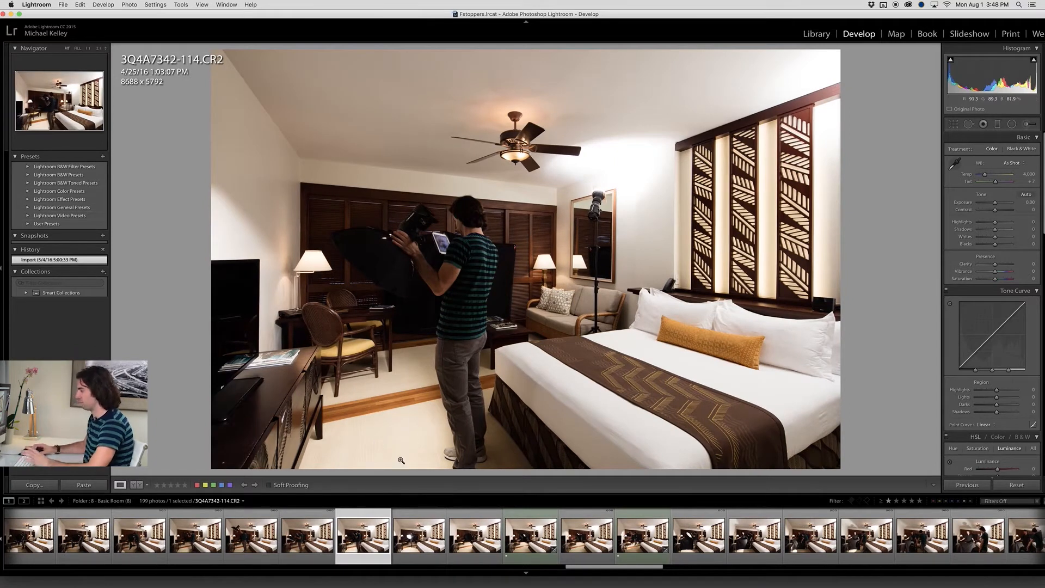
{"action": "left_click", "coordinate": [527, 539]}
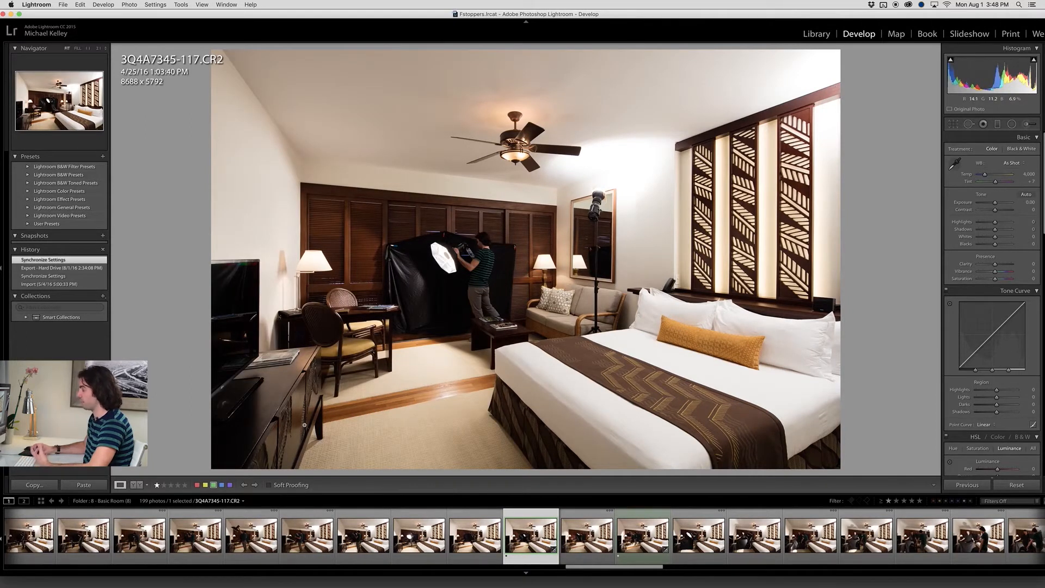
{"action": "left_click", "coordinate": [236, 543]}
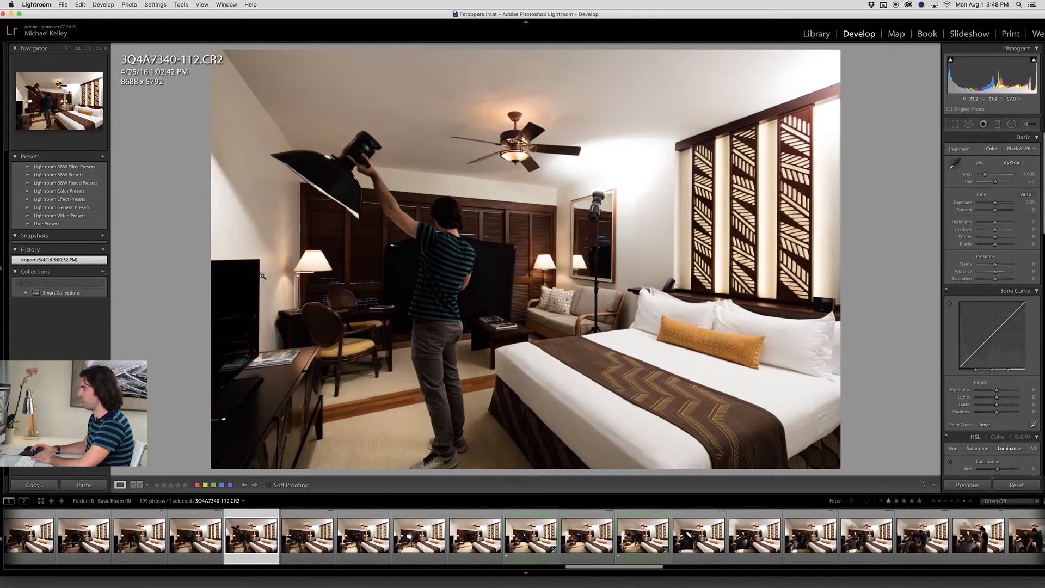
Reopen frame 3Q4A7345-117 and inspect the desk and rattan chairs up close
{"action": "left_click", "coordinate": [529, 537]}
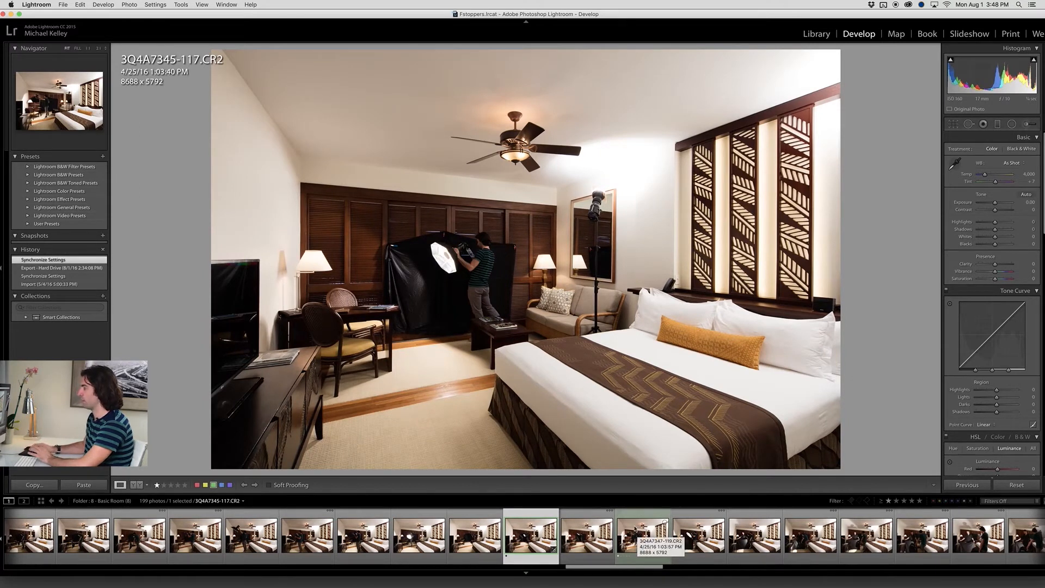
{"action": "left_click", "coordinate": [347, 328]}
{"action": "left_click_drag", "start_coordinate": [347, 328], "coordinate": [345, 294]}
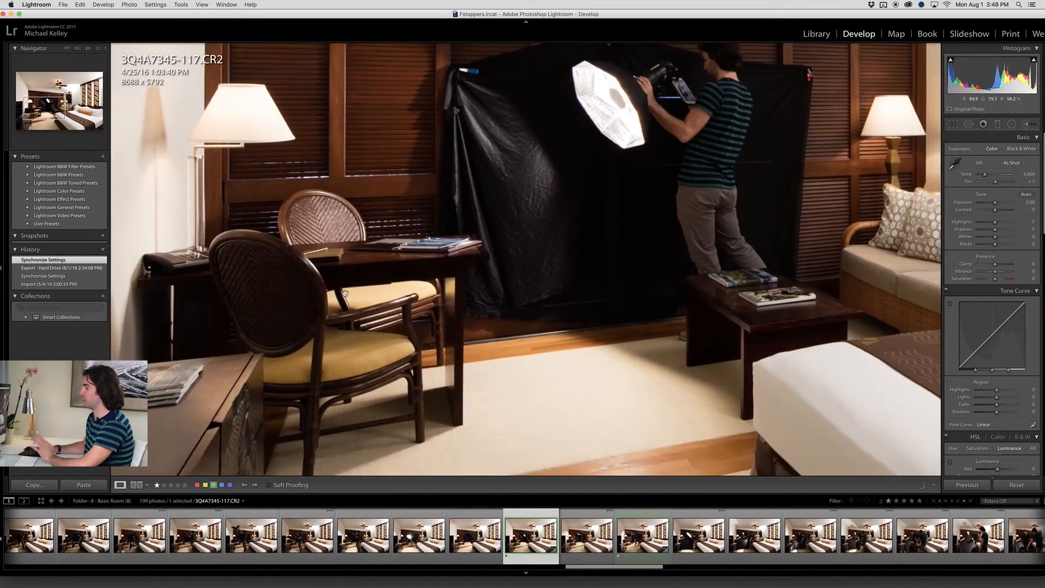
{"action": "left_click", "coordinate": [345, 294]}
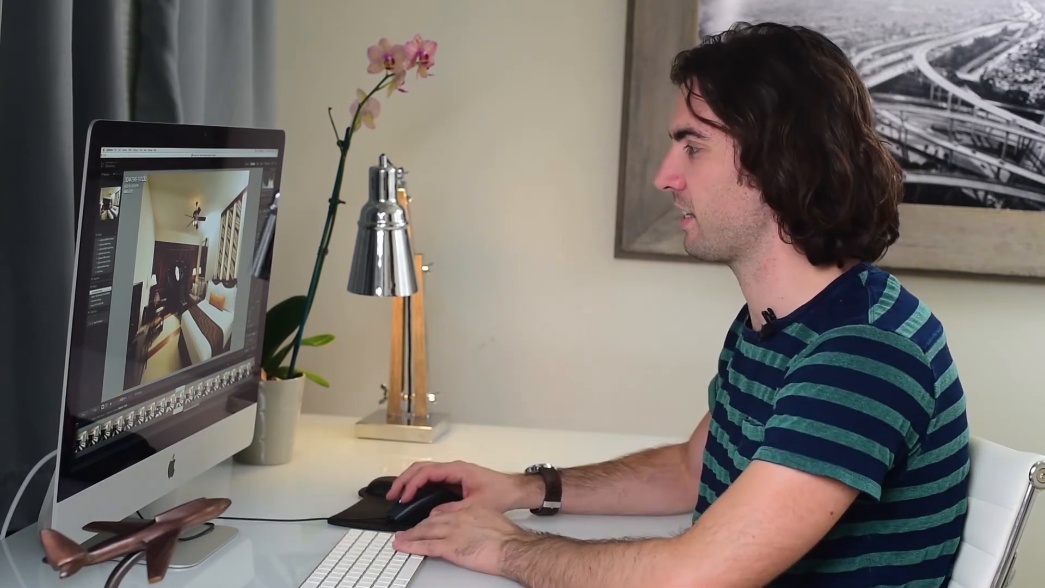
View frame 3Q4A7347-119 and look ahead through the remaining frames for the dark ambient exposures
{"action": "key", "text": "Right"}
{"action": "key", "text": "Right"}
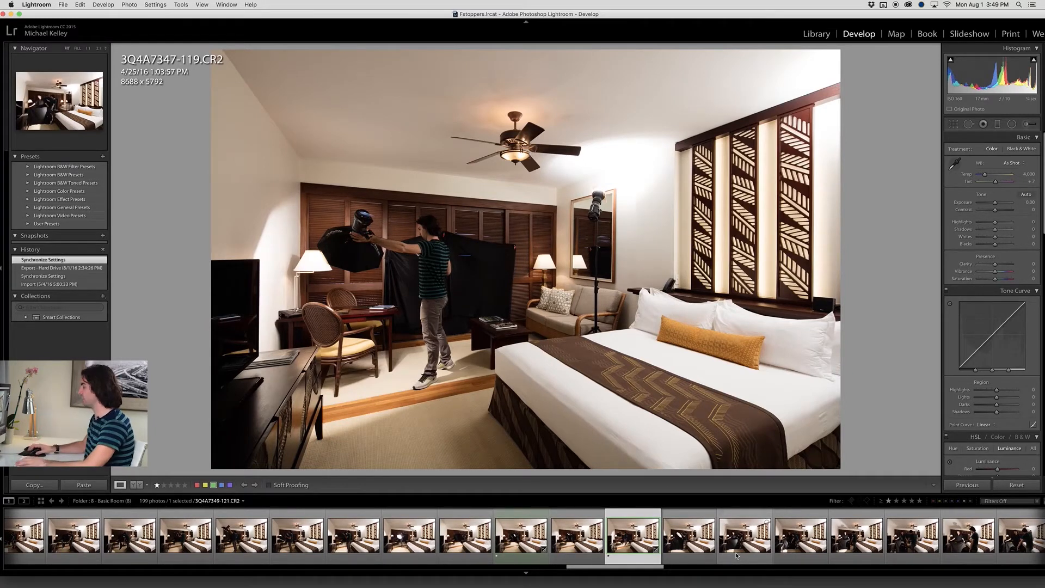
{"action": "key", "text": "Right"}
{"action": "key", "text": "Right"}
{"action": "scroll", "coordinate": [736, 556], "scroll_direction": "down", "scroll_amount": 10}
{"action": "scroll", "coordinate": [434, 545], "scroll_direction": "up", "scroll_amount": 3}
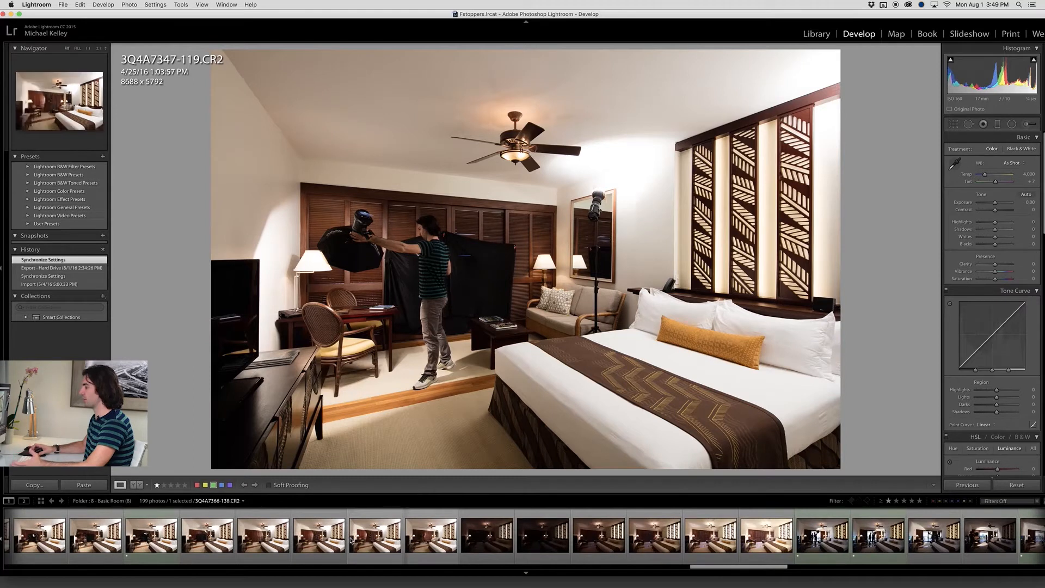
{"action": "scroll", "coordinate": [436, 539], "scroll_direction": "down", "scroll_amount": 2}
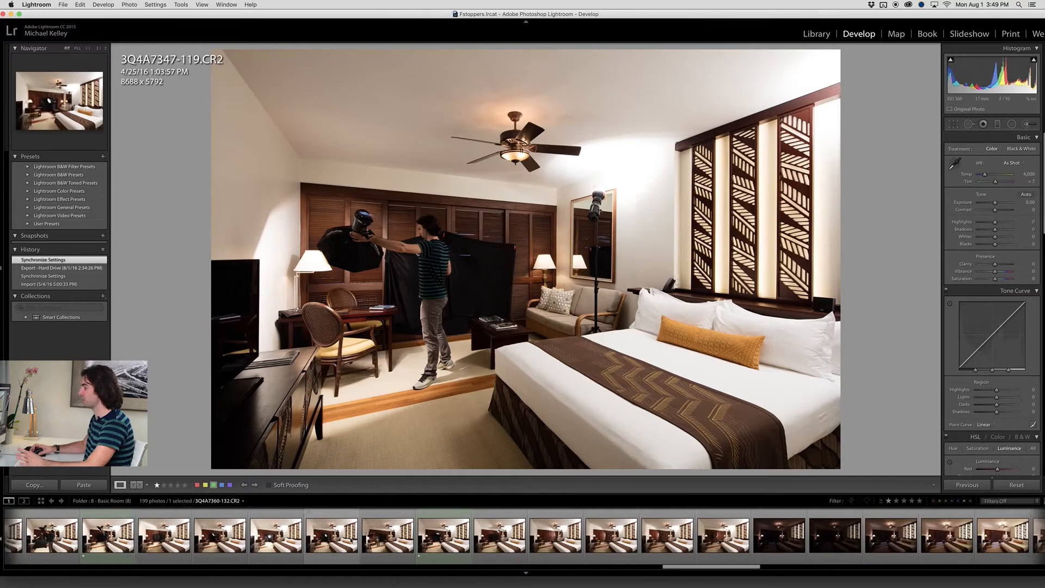
Review the ambient exposure series of the empty room from the darkest frames through 3Q4A7372-144
{"action": "left_click", "coordinate": [591, 538]}
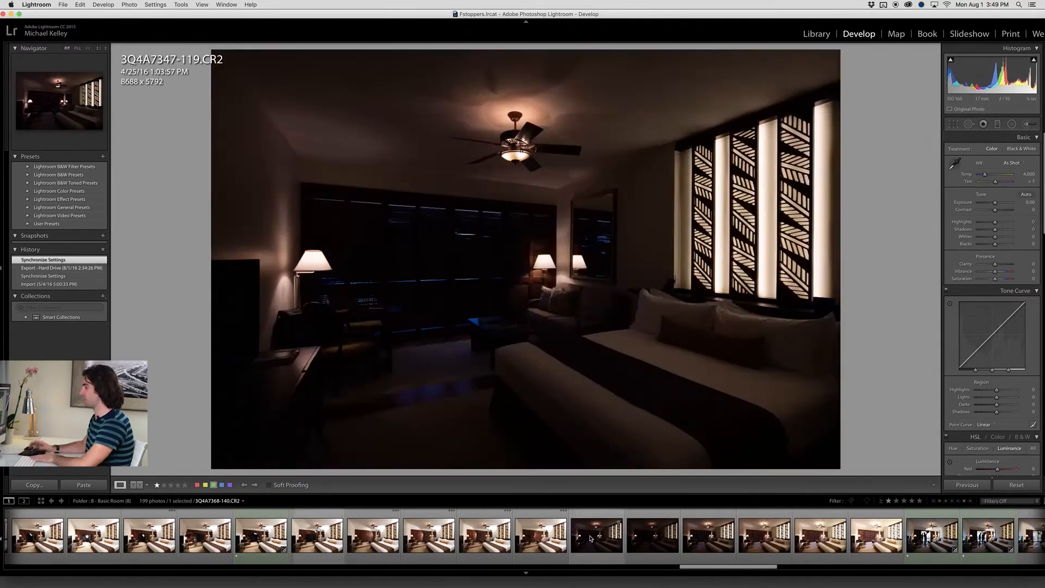
{"action": "key", "text": "Right"}
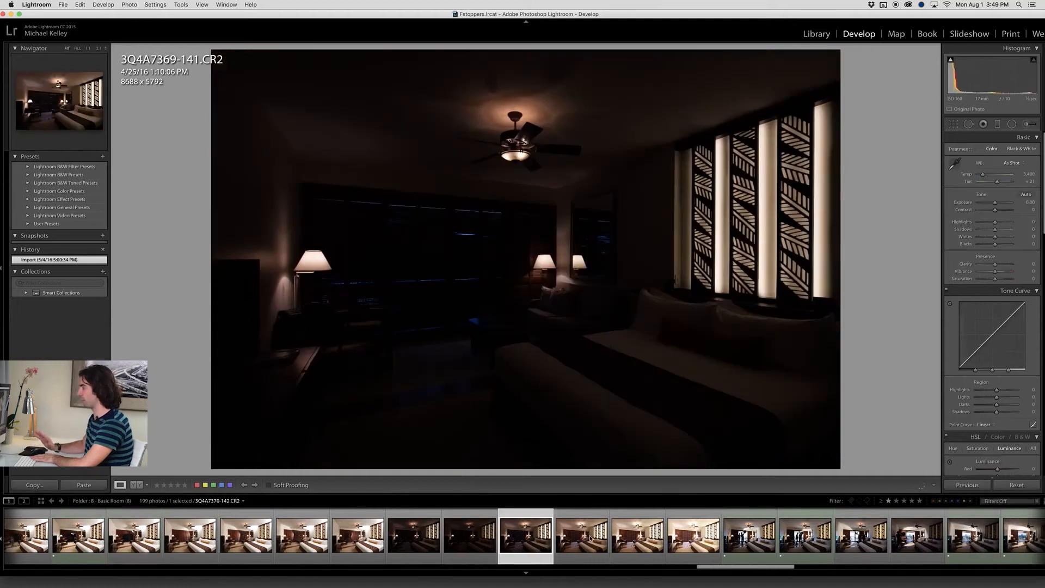
{"action": "key", "text": "Right"}
{"action": "key", "text": "Right"}
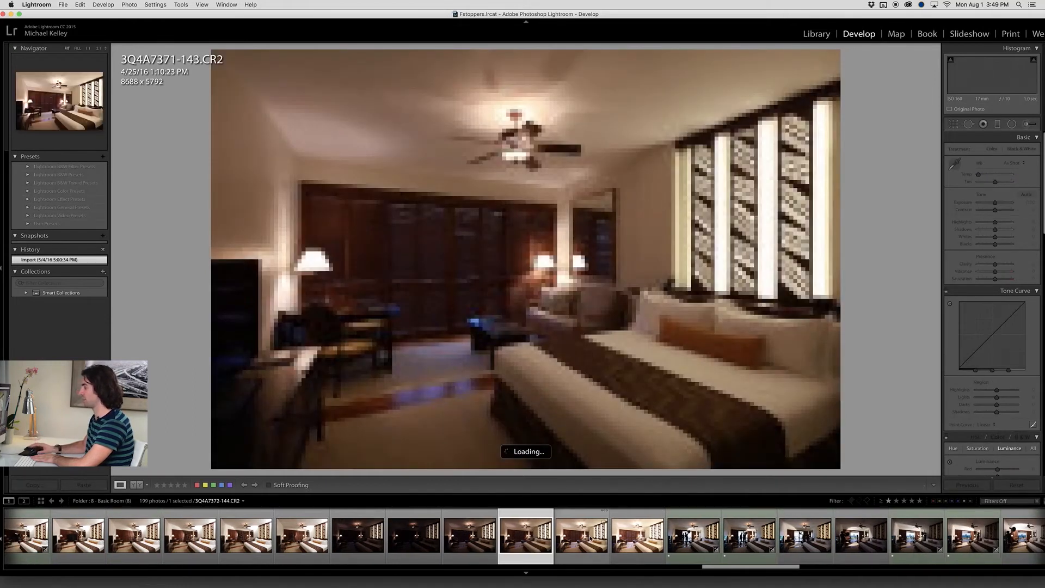
{"action": "key", "text": "Right"}
{"action": "key", "text": "Right"}
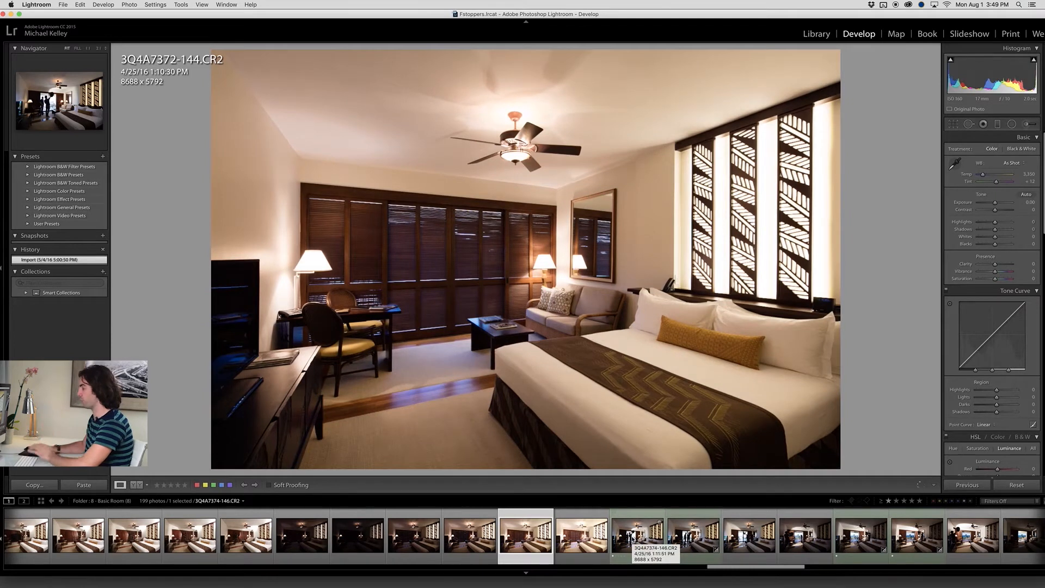
Open frame 3Q4A7374-146 and inspect the open balcony doorway and mirror up close
{"action": "left_click", "coordinate": [633, 540]}
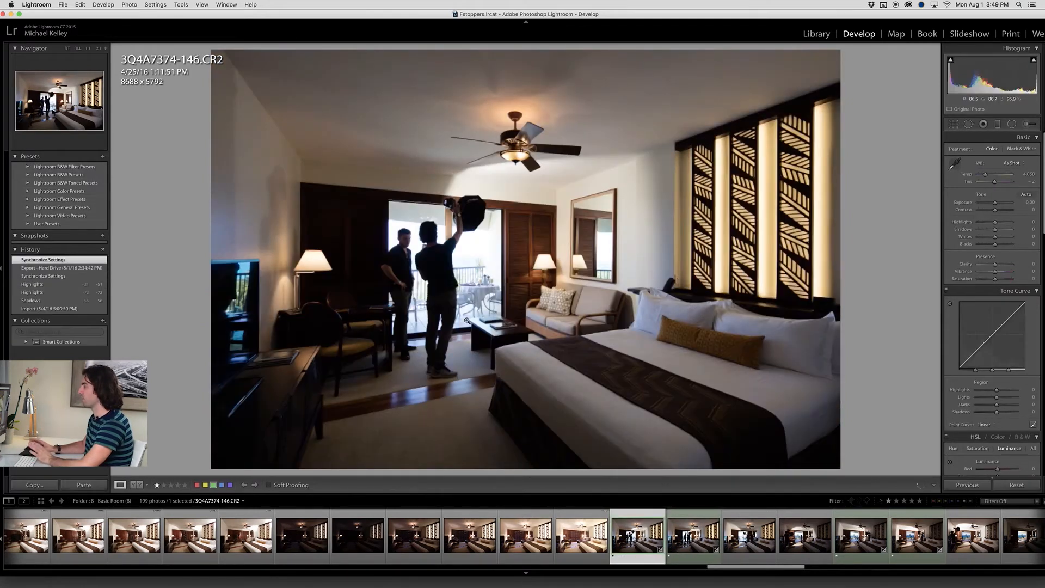
{"action": "left_click", "coordinate": [511, 231]}
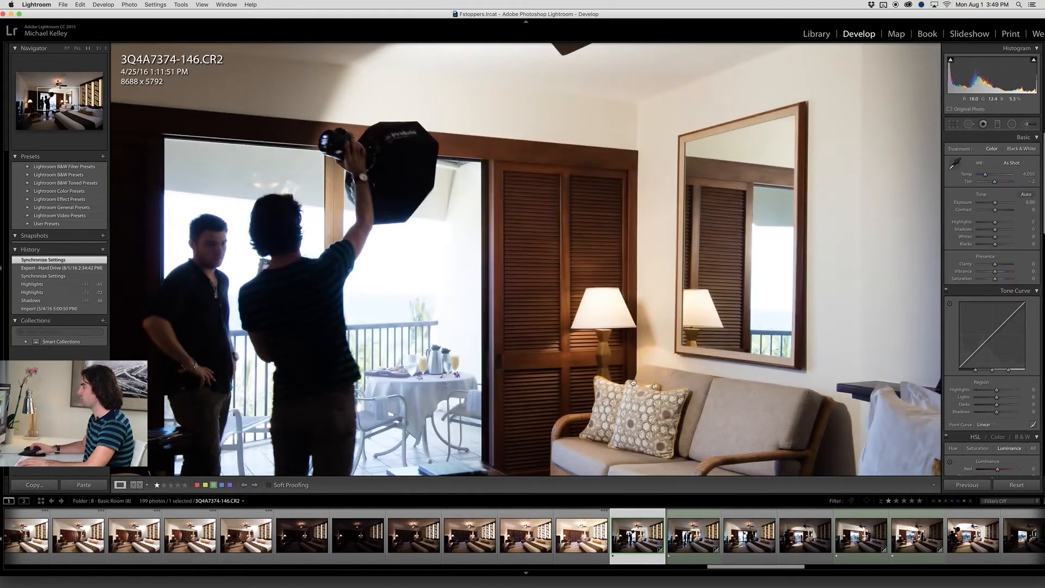
Inspect the sofa and coffee table in frame 3Q4A7374-146, and examine the balcony view in frame 3Q4A7379-151
{"action": "left_click_drag", "start_coordinate": [564, 386], "coordinate": [568, 267]}
{"action": "key", "text": "Right"}
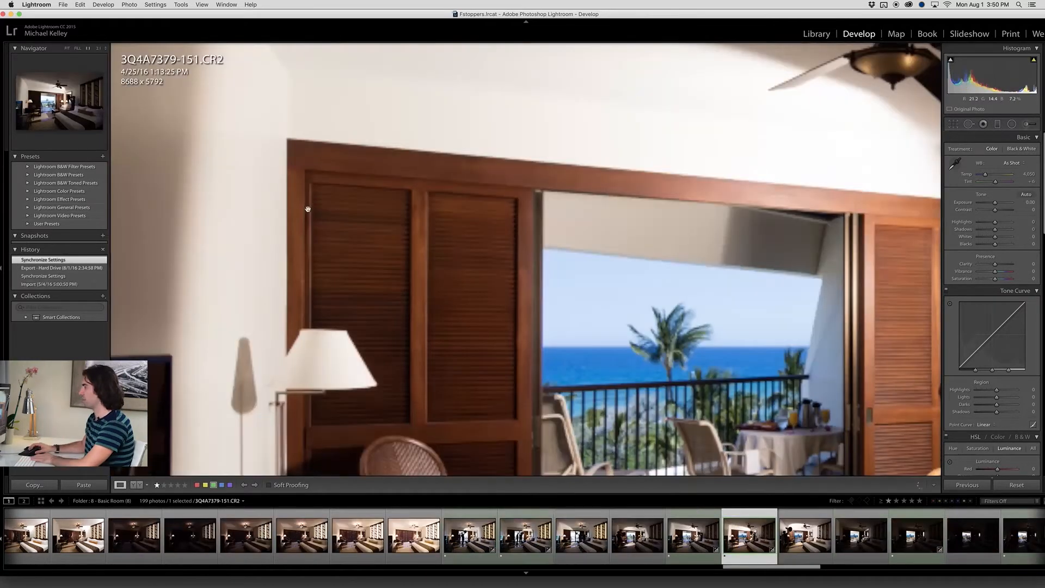
{"action": "left_click_drag", "start_coordinate": [307, 209], "coordinate": [312, 156]}
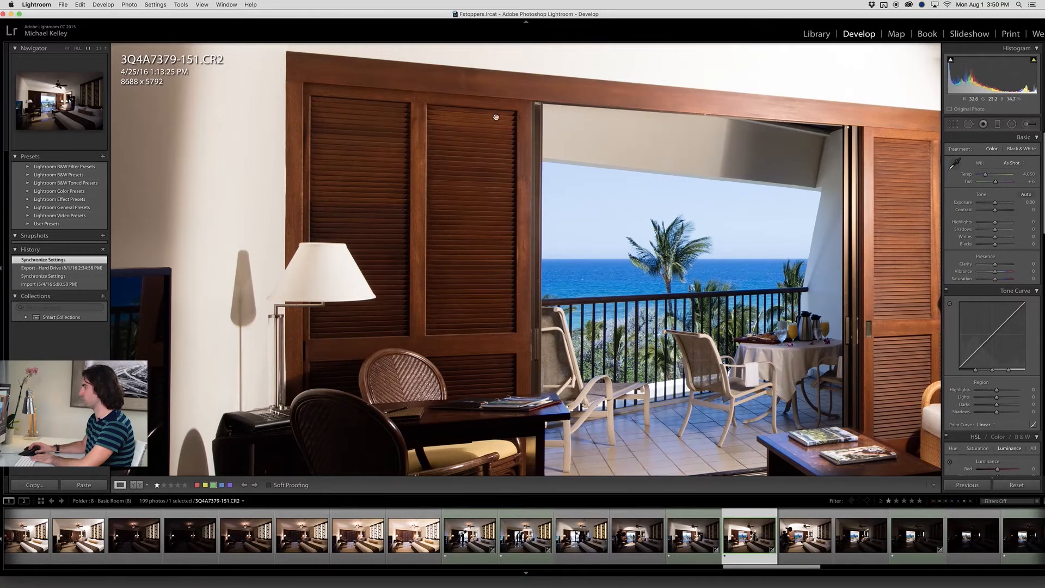
{"action": "left_click", "coordinate": [307, 169]}
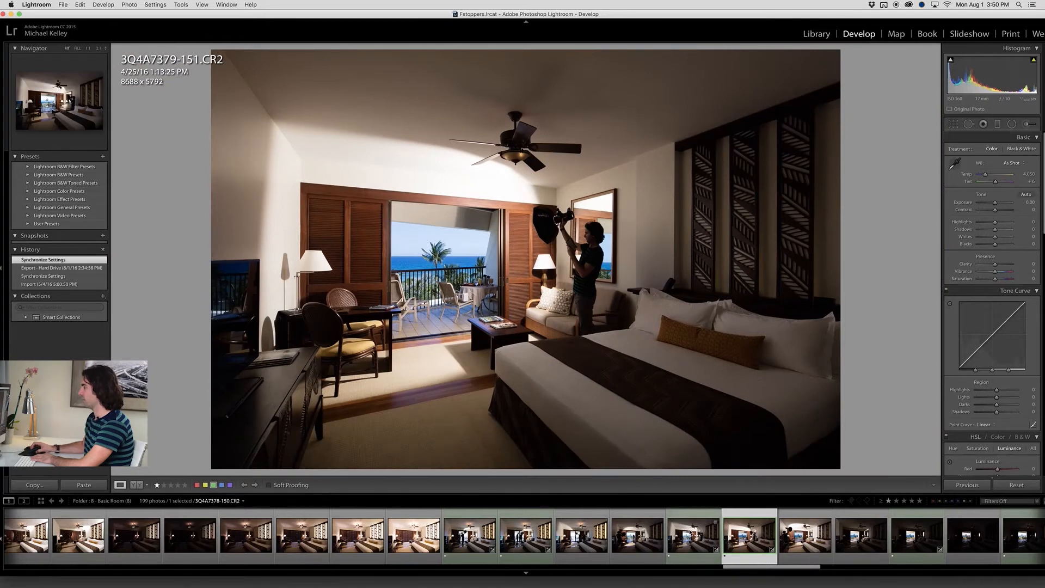
Open frame 3Q4A7378-150 and inspect the balcony doorway, louvered shutters and mirror up close
{"action": "left_click", "coordinate": [690, 533]}
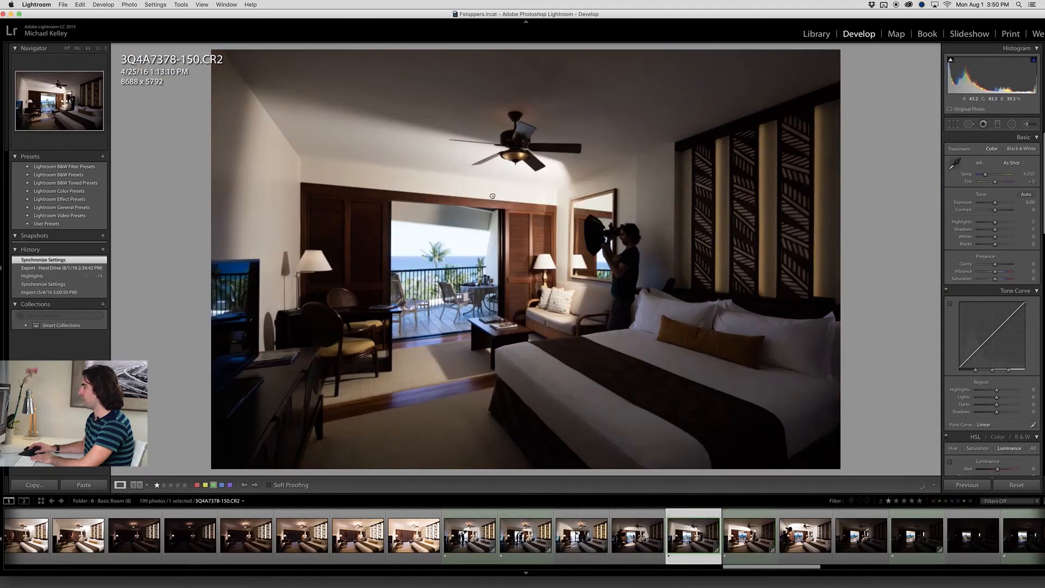
{"action": "left_click", "coordinate": [492, 196]}
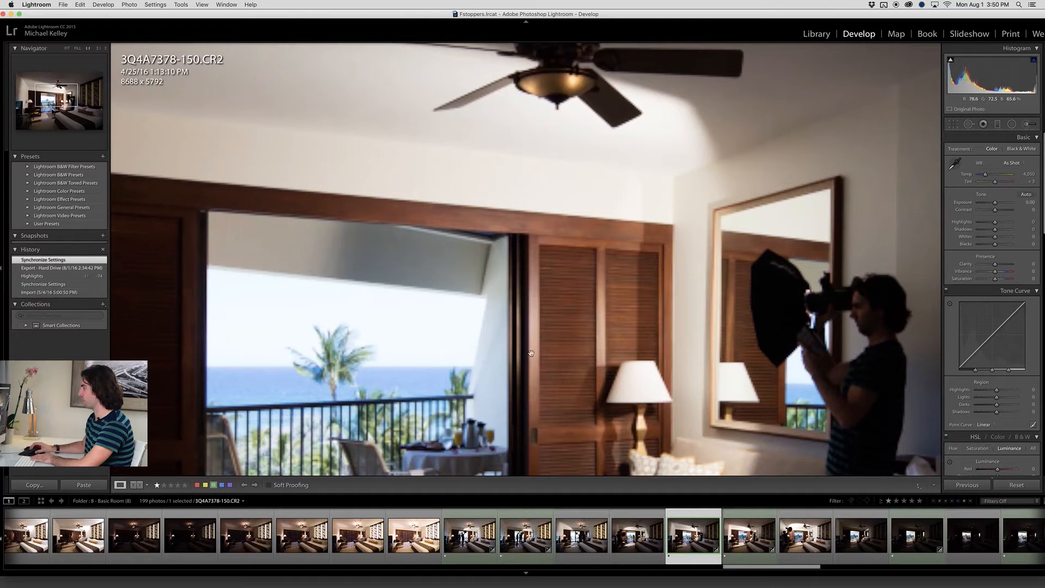
{"action": "left_click_drag", "start_coordinate": [530, 385], "coordinate": [531, 301]}
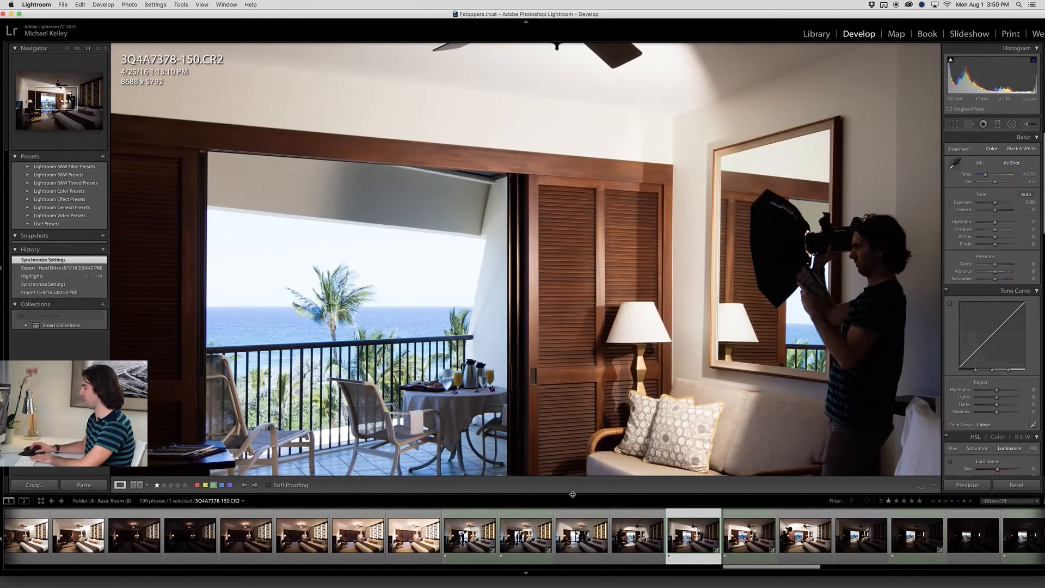
{"action": "key", "text": "z"}
Open frame 3Q4A7375-147 and inspect the louvered shutters, sofa and mirror up close
{"action": "left_click", "coordinate": [525, 537]}
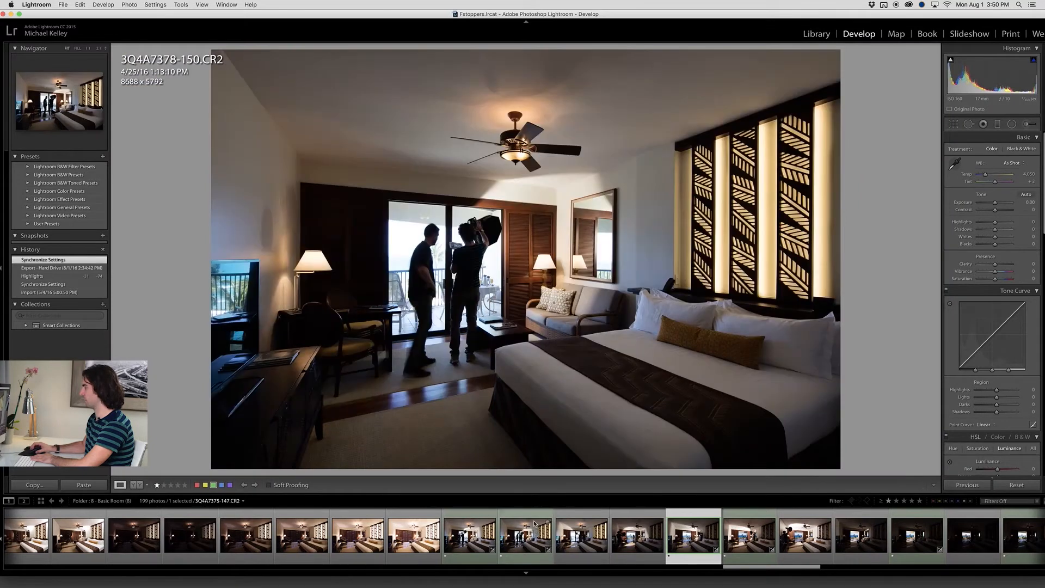
{"action": "left_click", "coordinate": [507, 224]}
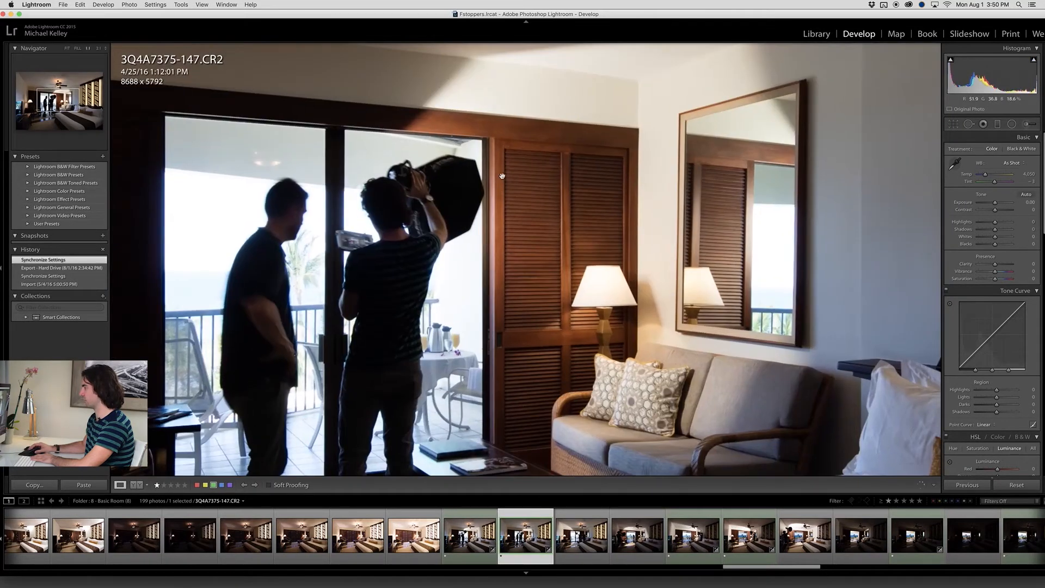
{"action": "left_click", "coordinate": [506, 257]}
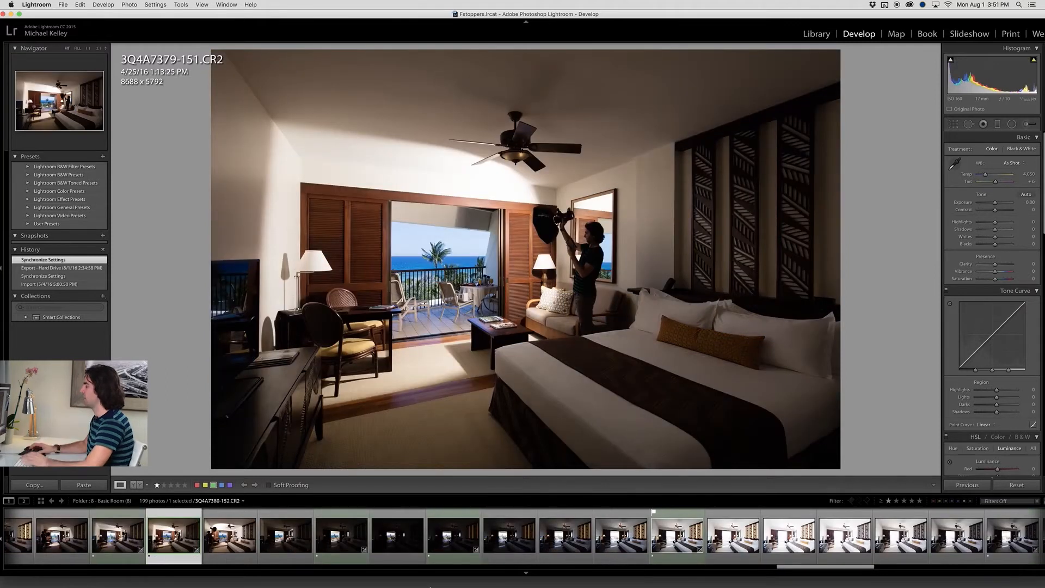
View the bright ambient frame 3Q4A7388-160 and look through the exposures that follow it
{"action": "left_click", "coordinate": [656, 549]}
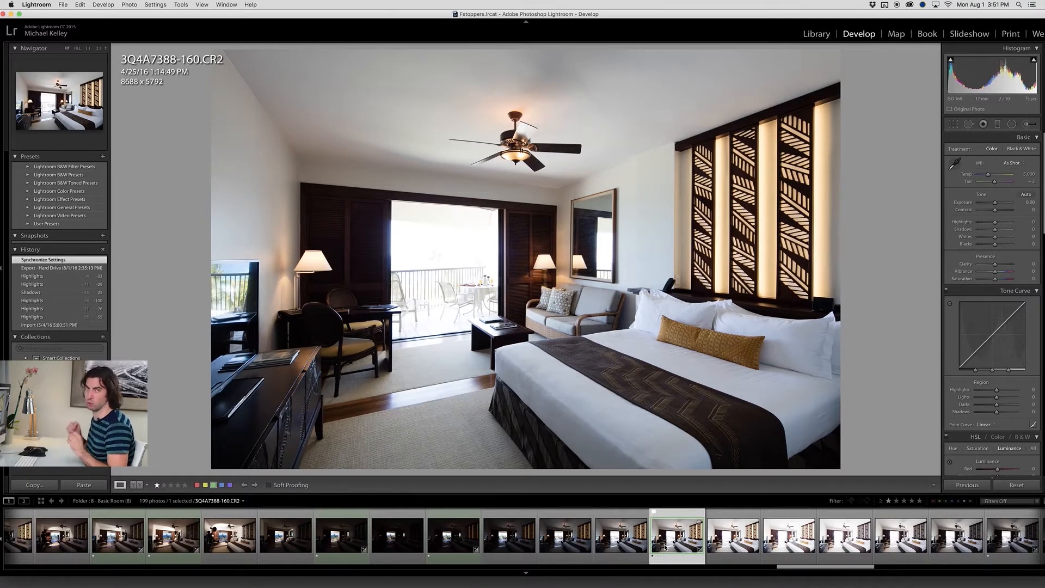
{"action": "scroll", "coordinate": [665, 546], "scroll_direction": "down", "scroll_amount": 6}
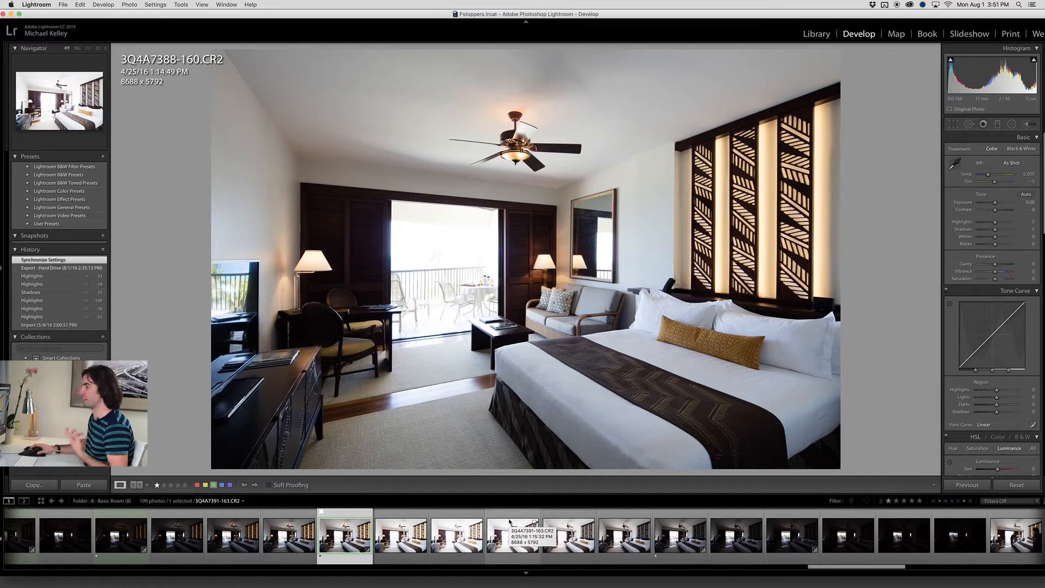
{"action": "left_click", "coordinate": [621, 529]}
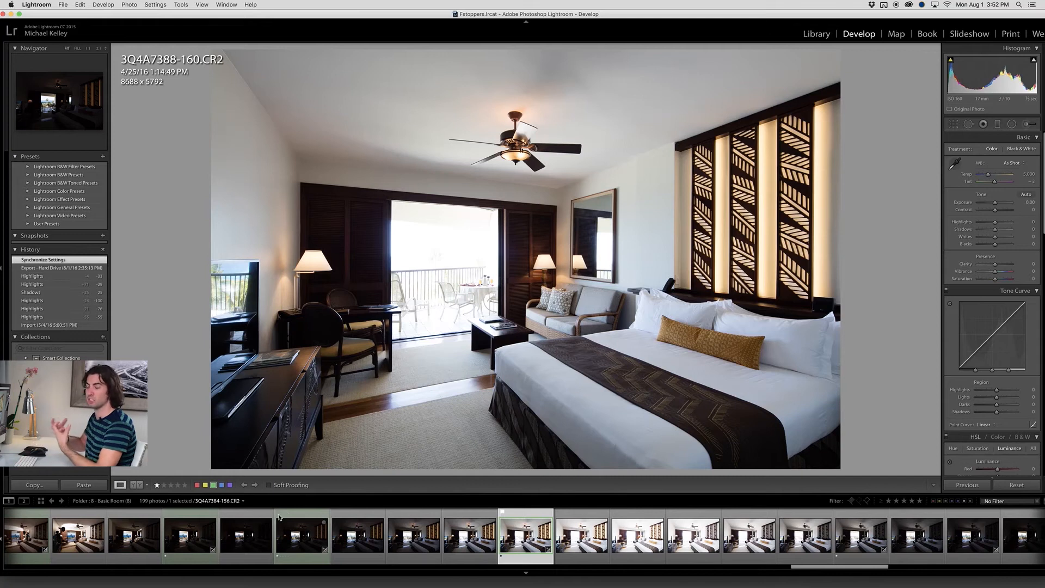
Filter the photos to those rated one star or higher and open frame 3Q4A7286-58
{"action": "left_click", "coordinate": [889, 501]}
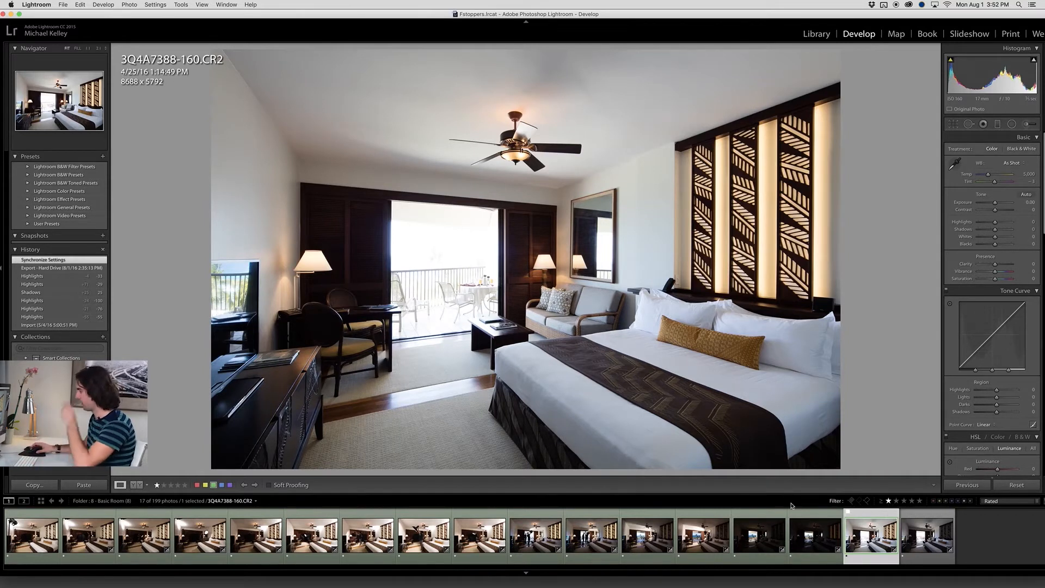
{"action": "left_click", "coordinate": [46, 536]}
{"action": "left_click", "coordinate": [47, 536]}
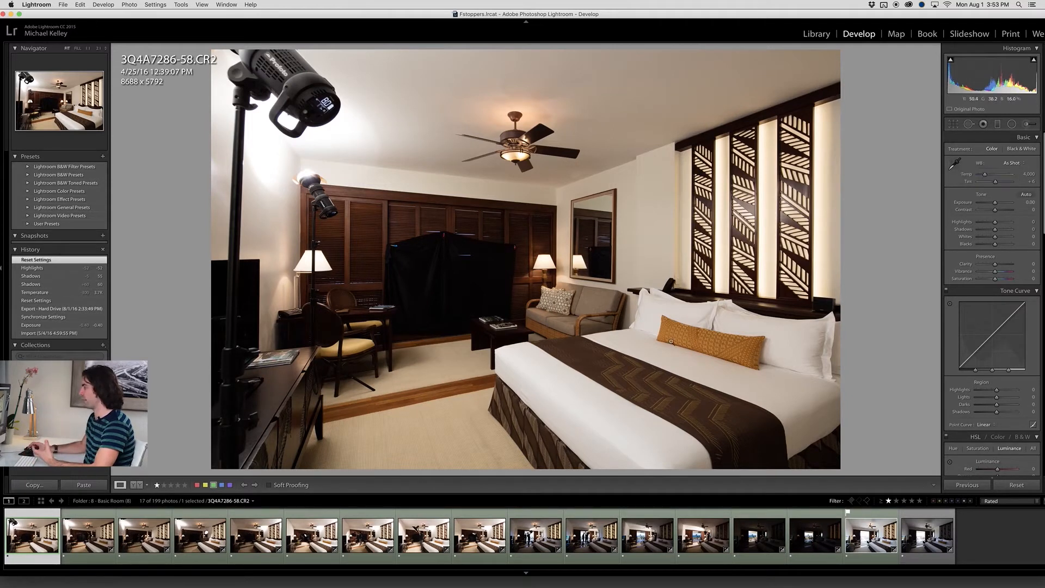
Set a custom white balance for 3Q4A7286-58 by sampling the white bed linen, and check the sofa area up close
{"action": "left_click", "coordinate": [954, 162]}
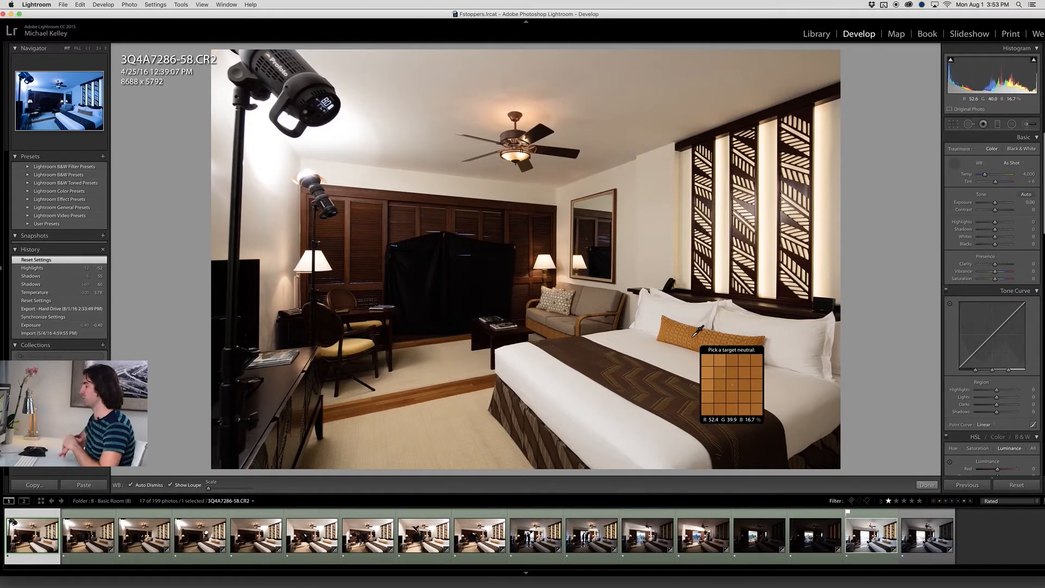
{"action": "left_click", "coordinate": [575, 418]}
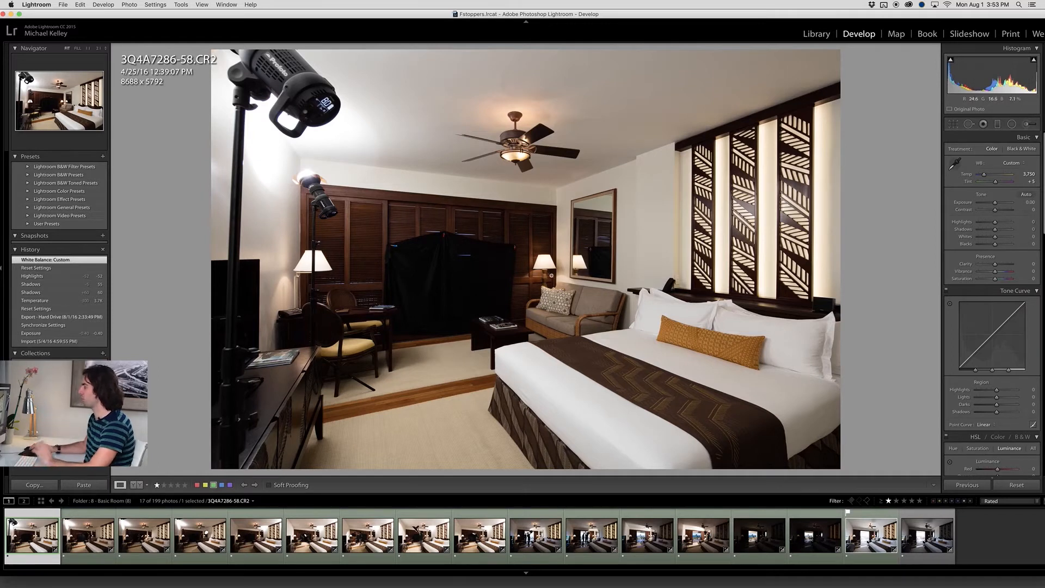
{"action": "left_click", "coordinate": [554, 288]}
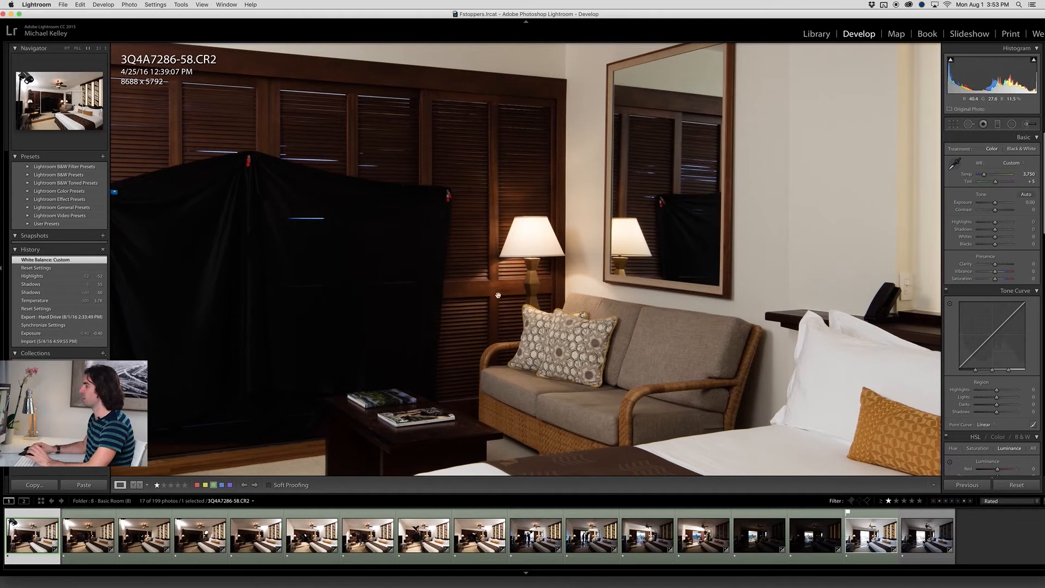
{"action": "left_click", "coordinate": [524, 283]}
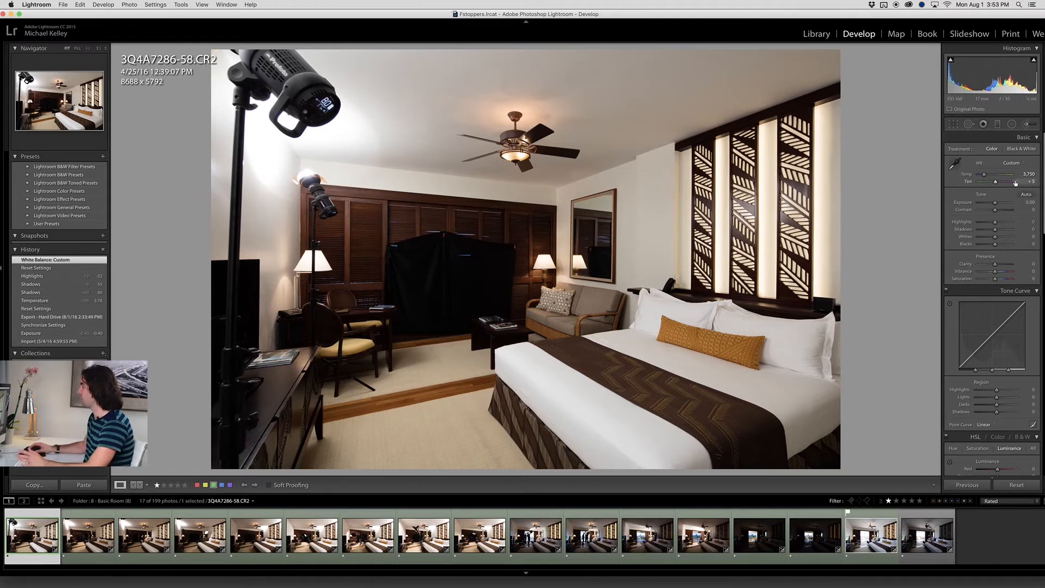
Set Shadows to +47 and Highlights to -38 on frame 3Q4A7286-58
{"action": "left_click", "coordinate": [1006, 230]}
{"action": "left_click_drag", "start_coordinate": [1005, 230], "coordinate": [1016, 235]}
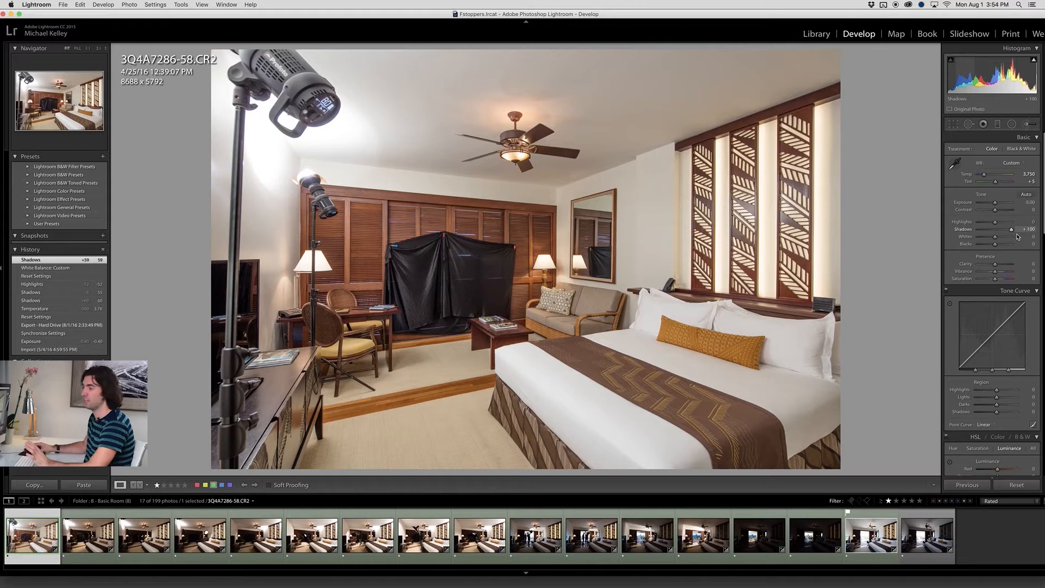
{"action": "left_click_drag", "start_coordinate": [1018, 236], "coordinate": [1004, 237]}
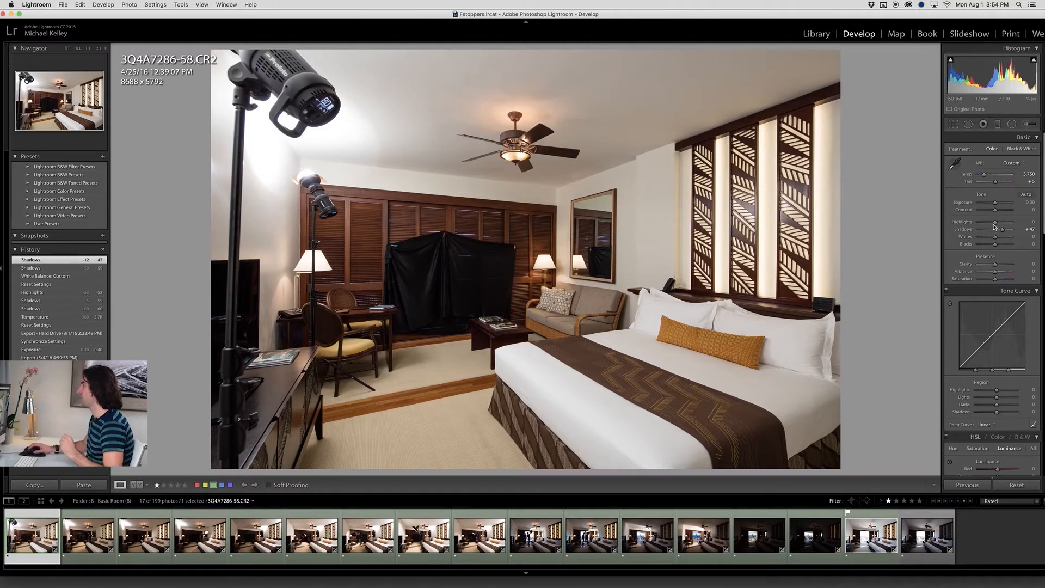
{"action": "left_click_drag", "start_coordinate": [994, 223], "coordinate": [988, 223]}
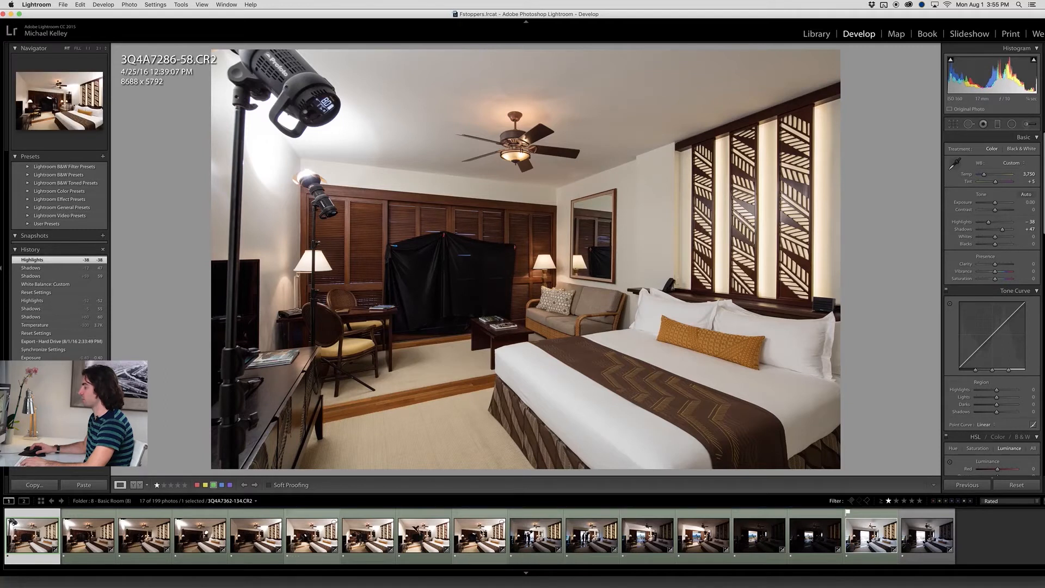
Synchronize the settings of 3Q4A7286-58 across the lit frames through 3Q4A7362-134
{"action": "left_click", "coordinate": [482, 533]}
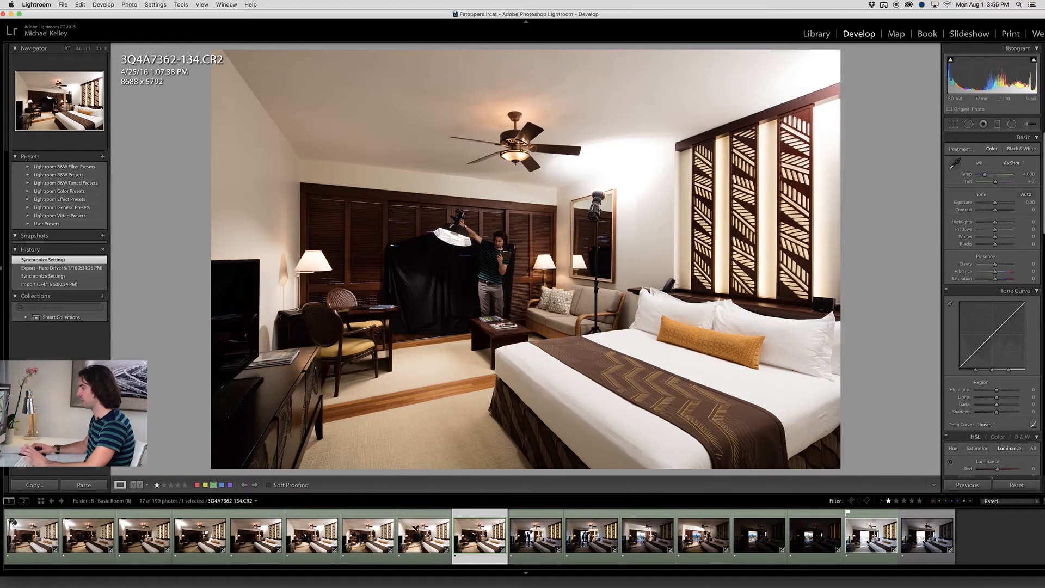
{"action": "left_click", "coordinate": [32, 536]}
{"action": "left_click", "coordinate": [482, 540], "text": "shift"}
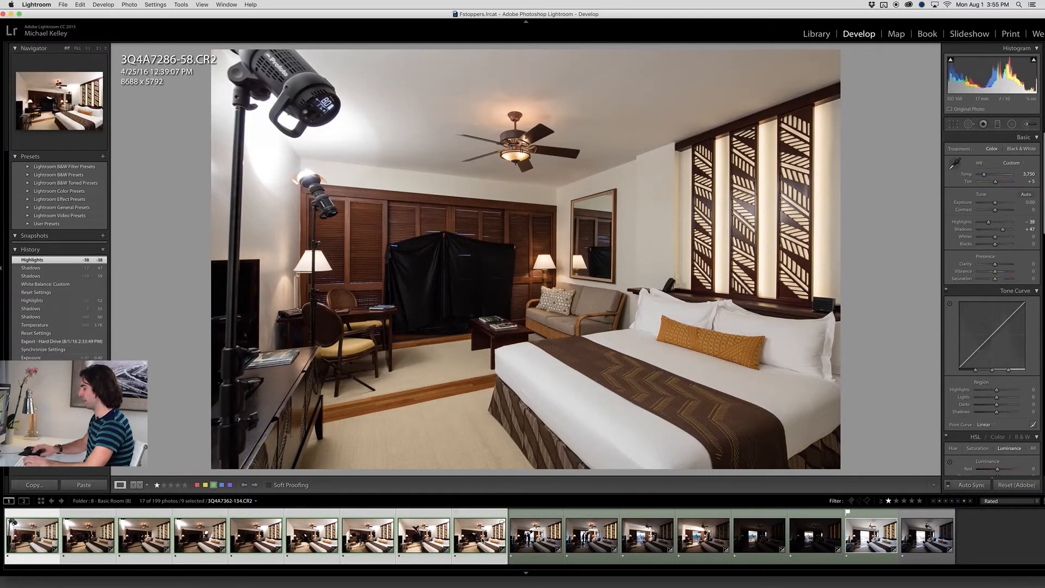
{"action": "key", "text": "super+shift+s"}
{"action": "key", "text": "Return"}
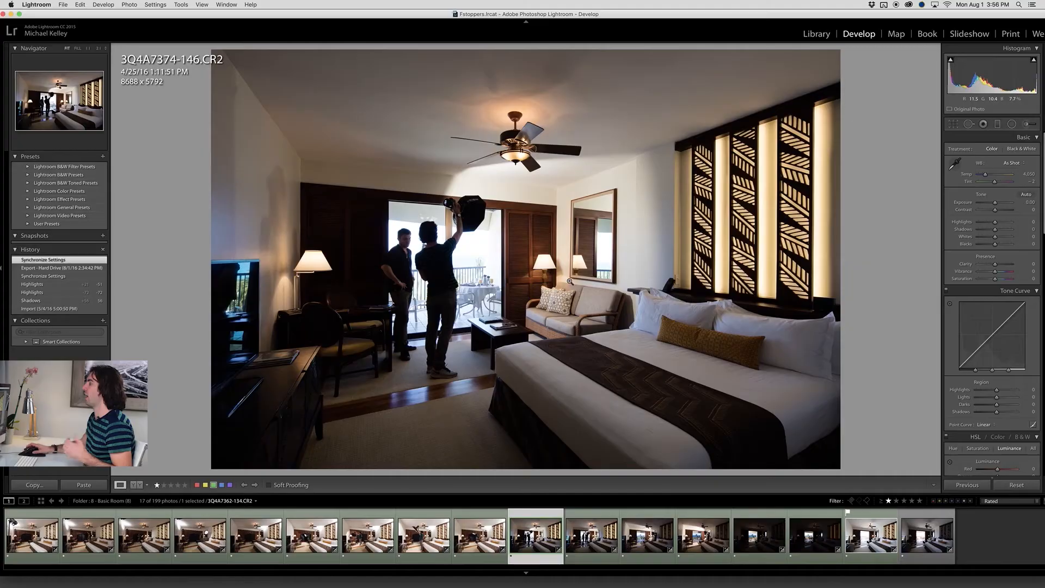
Check the doorway in frame 3Q4A7374-146 up close, and set its Shadows to +49 and Highlights to -46
{"action": "left_click", "coordinate": [523, 253]}
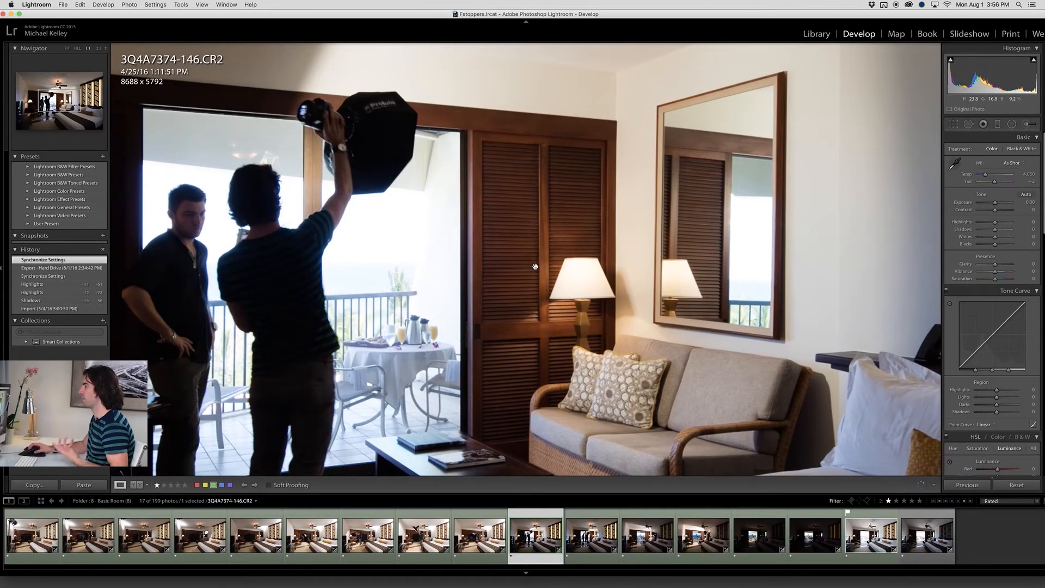
{"action": "left_click", "coordinate": [535, 267]}
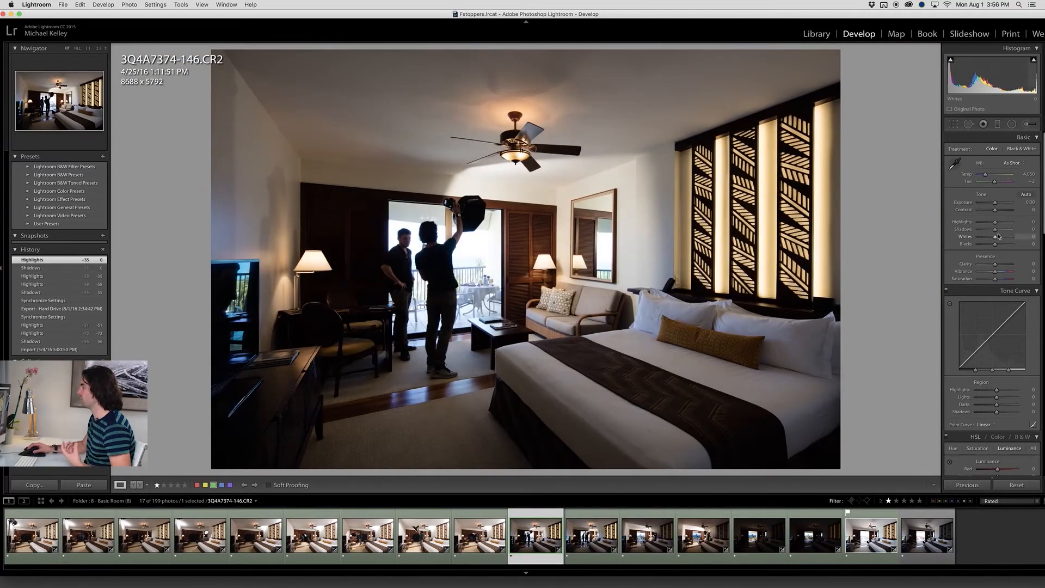
{"action": "left_click", "coordinate": [1003, 229]}
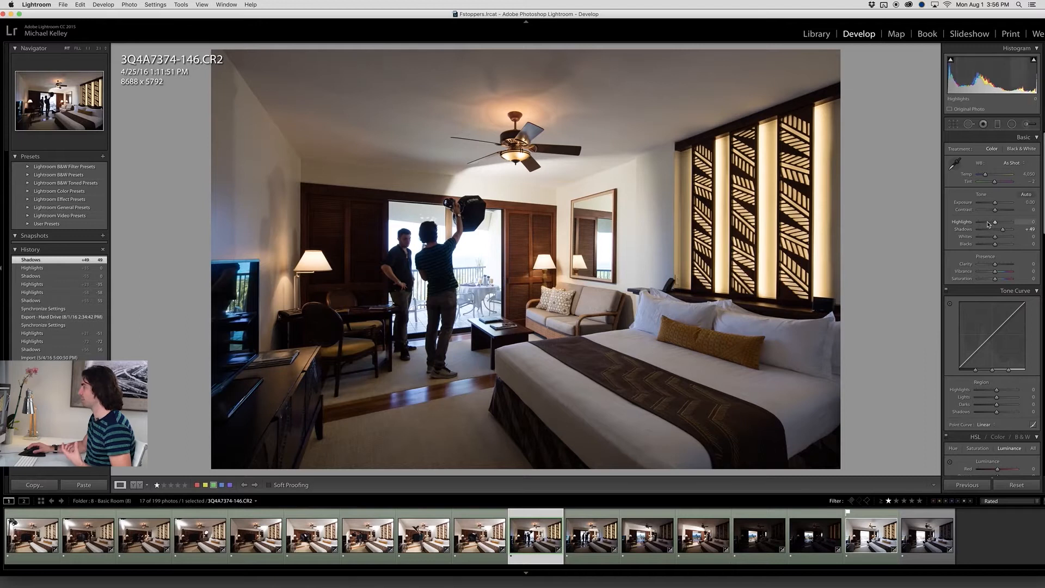
{"action": "left_click", "coordinate": [987, 222]}
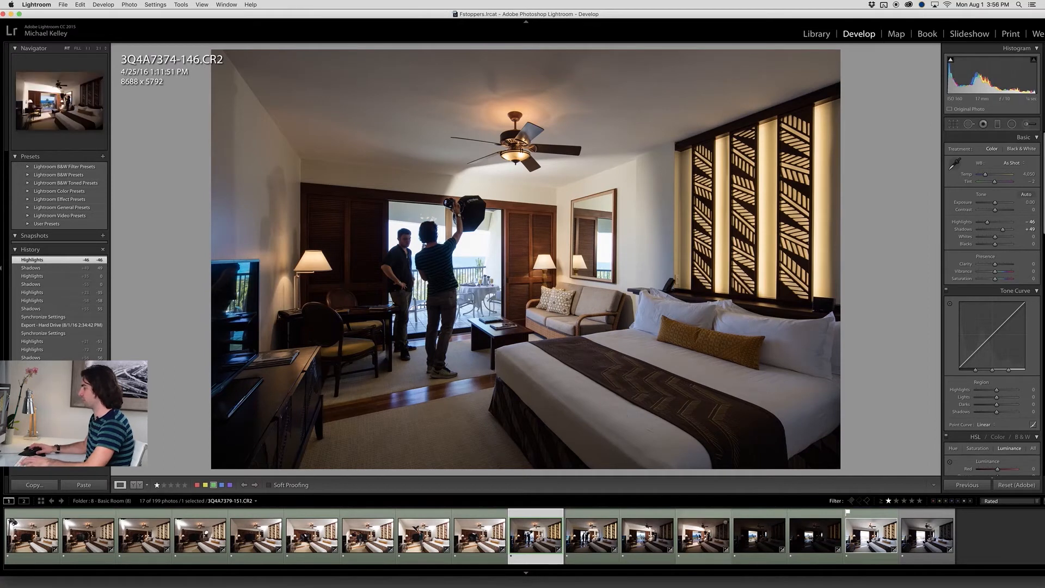
Synchronize all settings of 3Q4A7374-146 to the balcony-door frames through 3Q4A7379-151
{"action": "left_click", "coordinate": [701, 536], "text": "shift"}
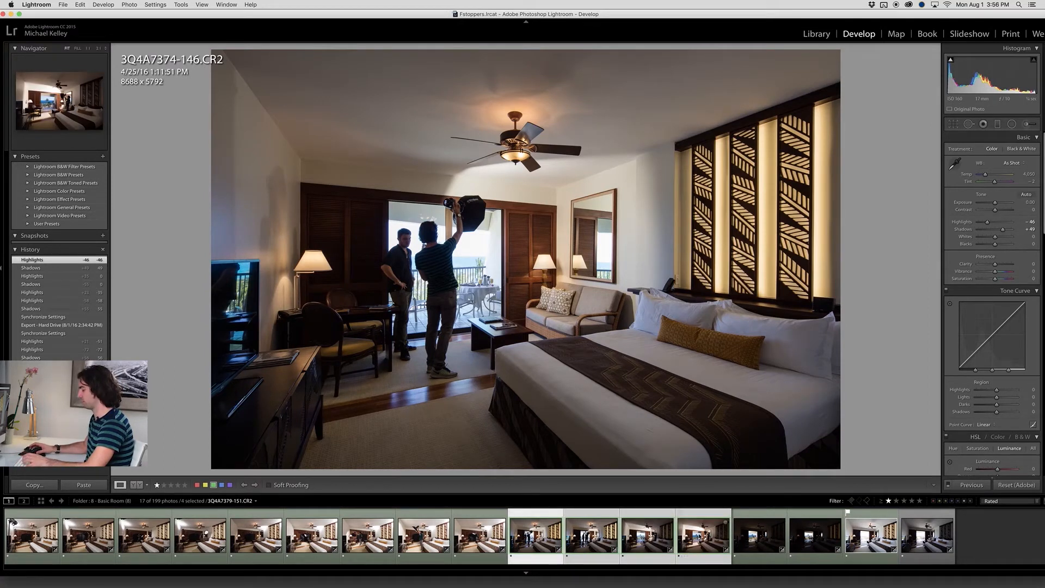
{"action": "key", "text": "super+shift+s"}
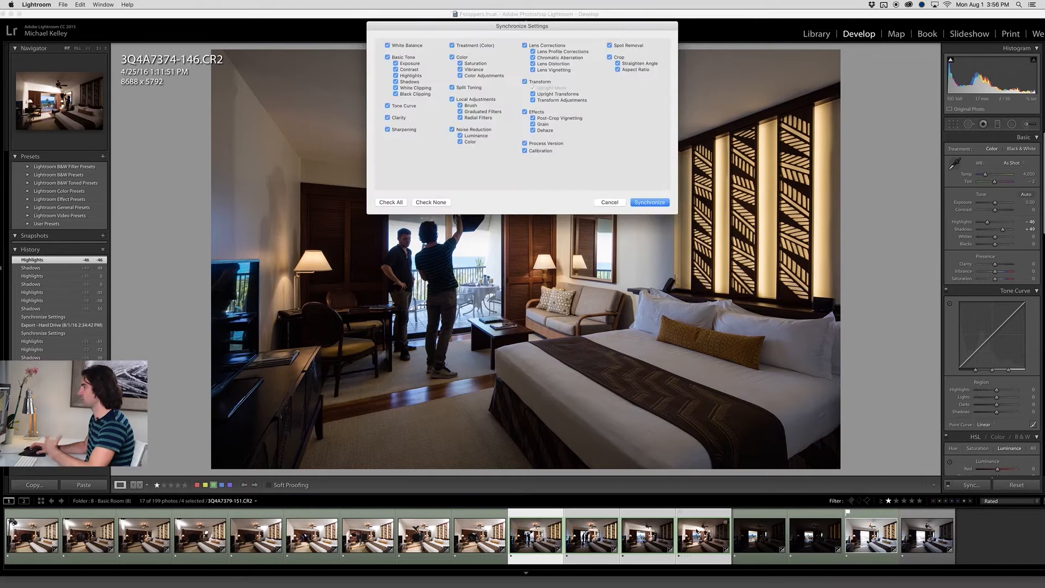
{"action": "left_click", "coordinate": [649, 202]}
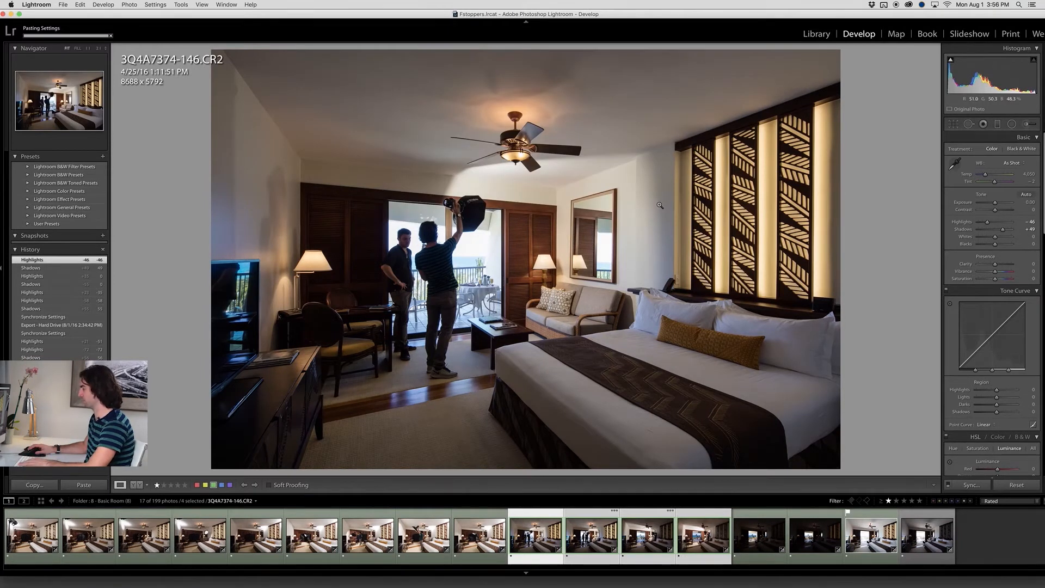
Open the dark frame 3Q4A7382-154, focus on the balcony view and lower Highlights to -40
{"action": "key", "text": "Right"}
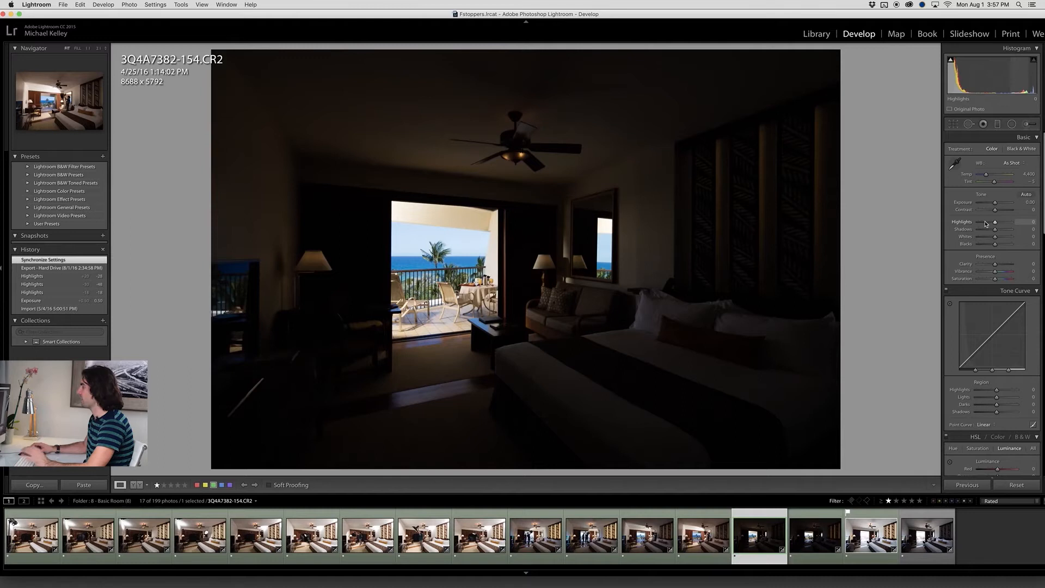
{"action": "left_click", "coordinate": [392, 213]}
{"action": "left_click_drag", "start_coordinate": [403, 212], "coordinate": [374, 136]}
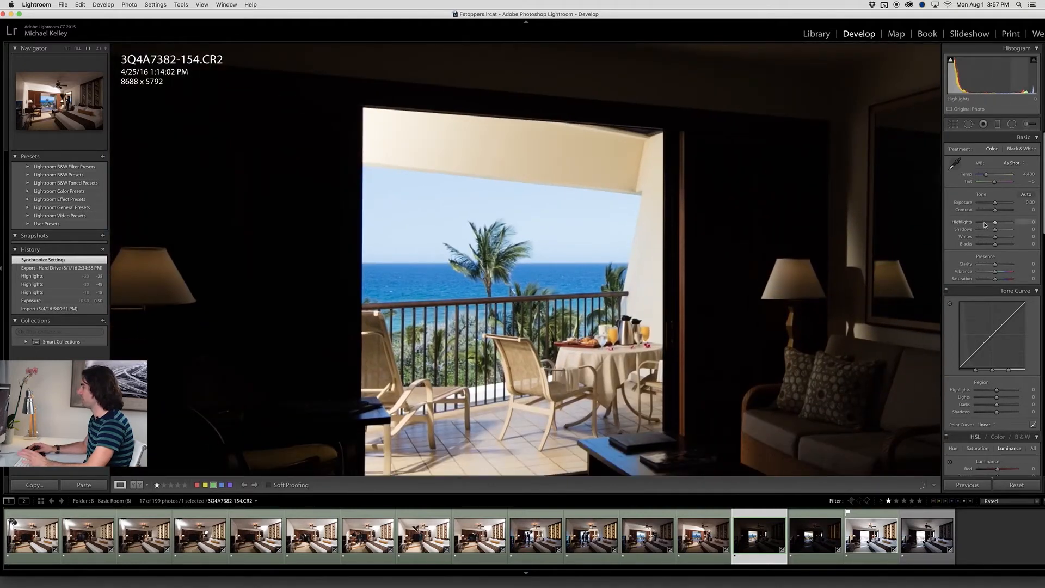
{"action": "left_click_drag", "start_coordinate": [984, 225], "coordinate": [979, 226]}
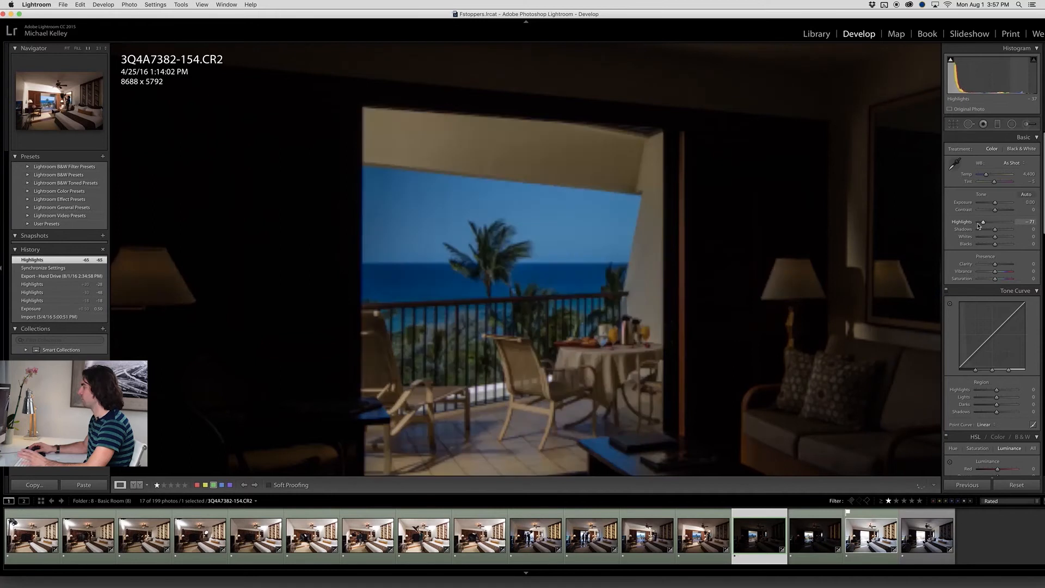
{"action": "left_click_drag", "start_coordinate": [979, 226], "coordinate": [990, 226]}
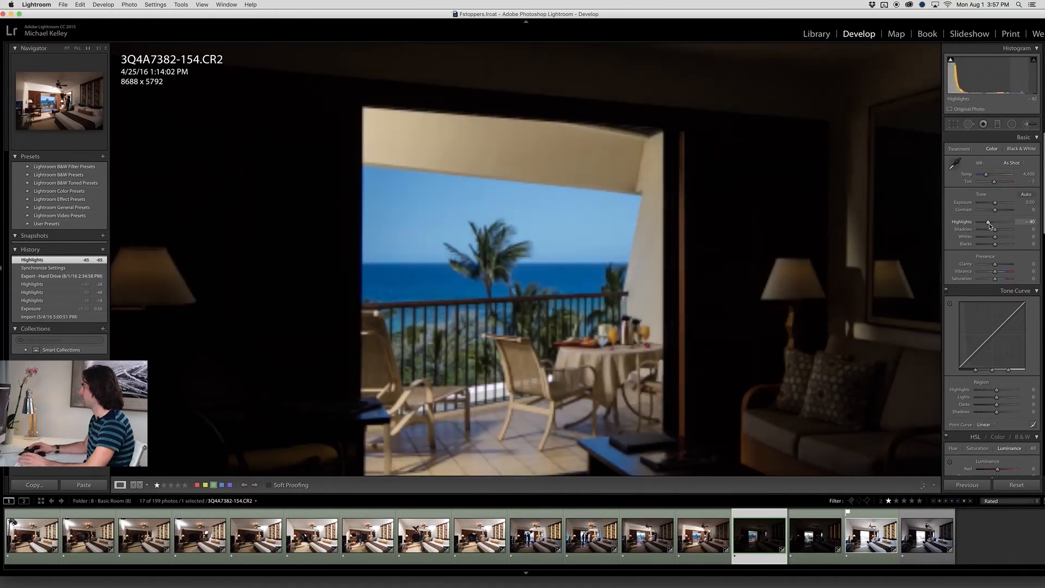
Leave the balcony close-up, open frame 3Q4A7384-156, and set its Shadows to +49 and Exposure to +0.80, checking the balcony up close
{"action": "left_click_drag", "start_coordinate": [991, 226], "coordinate": [996, 203]}
{"action": "left_click", "coordinate": [624, 294]}
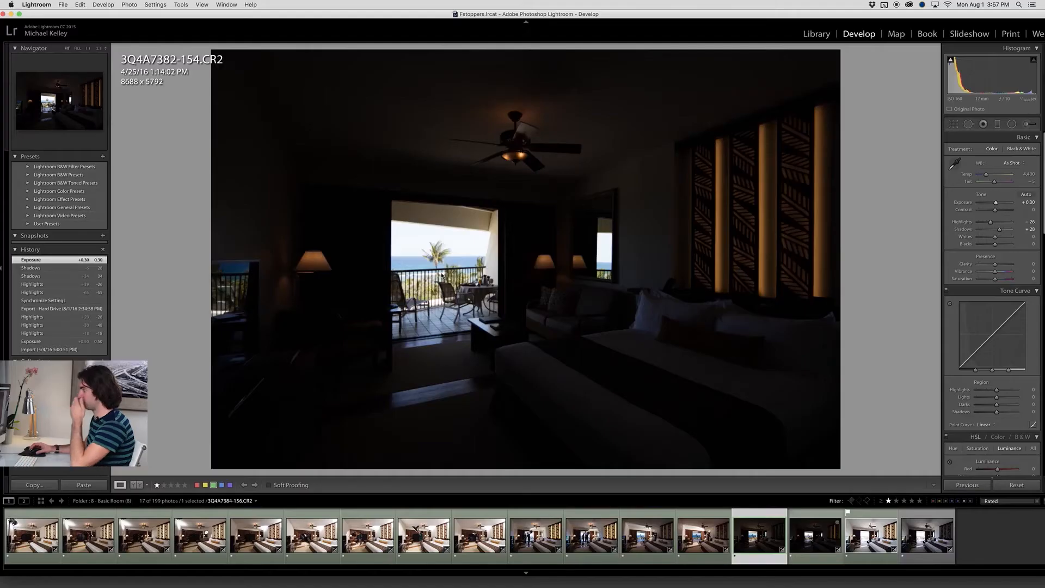
{"action": "key", "text": "Right"}
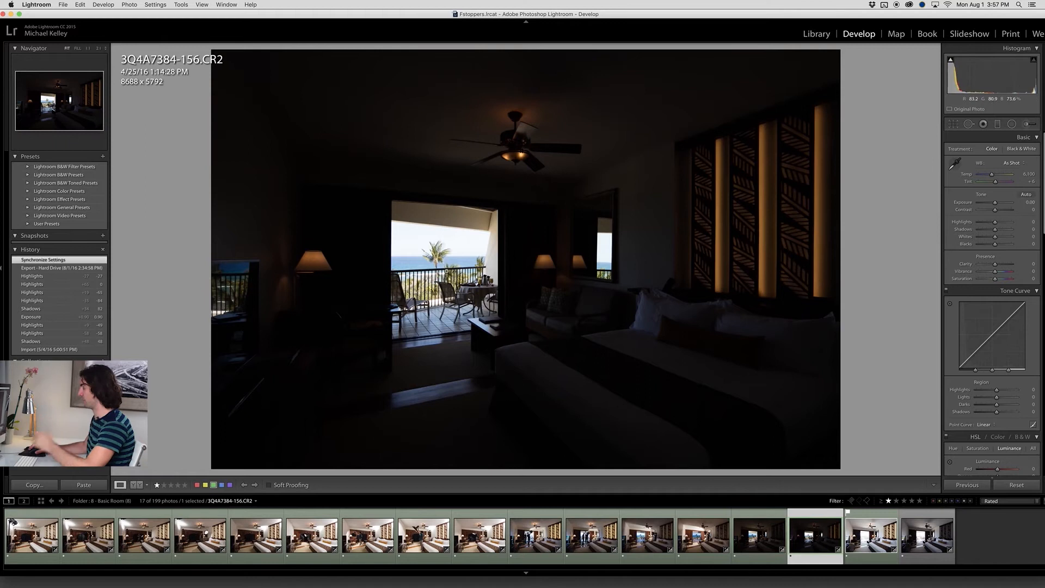
{"action": "left_click_drag", "start_coordinate": [1003, 230], "coordinate": [999, 205]}
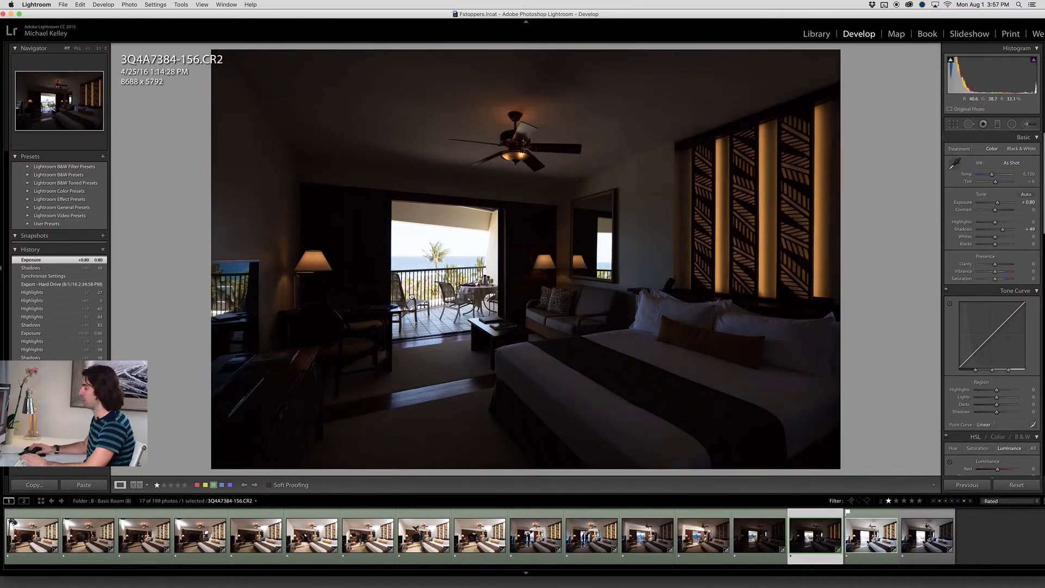
{"action": "left_click", "coordinate": [482, 297]}
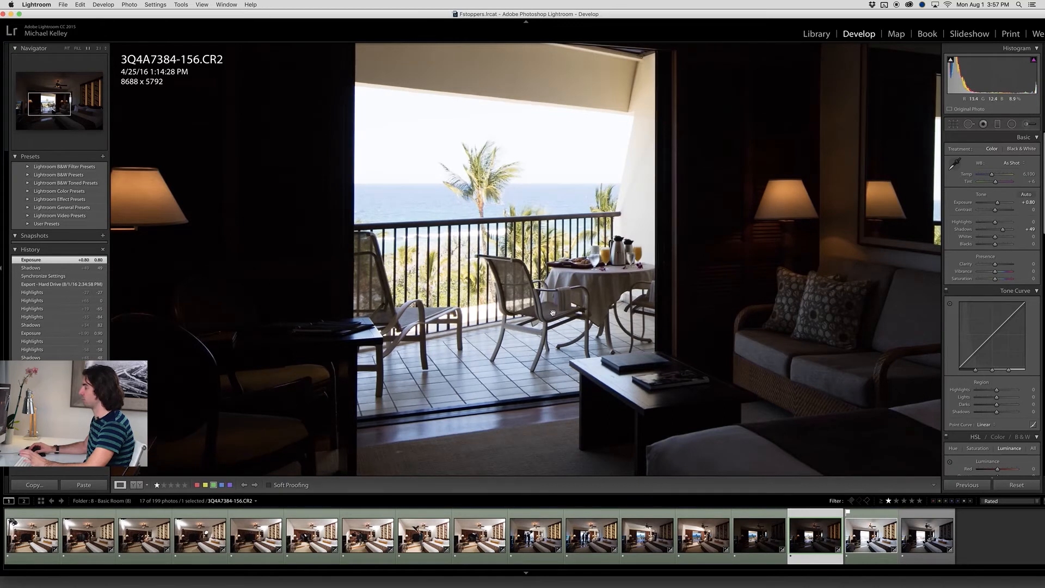
{"action": "left_click", "coordinate": [564, 344]}
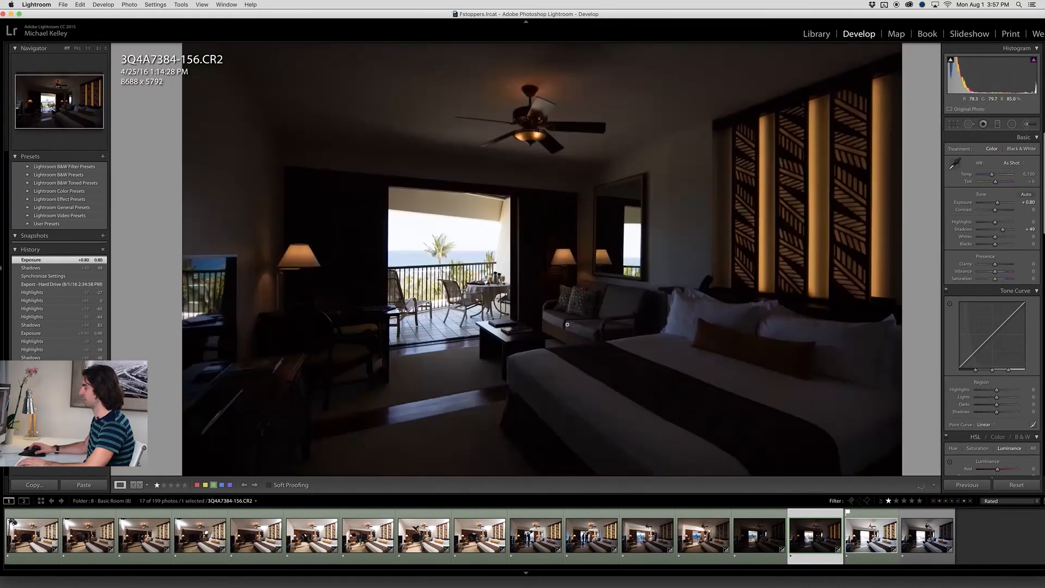
In frame 3Q4A7388-160, sample the white bedding as target neutral, then set Temp to 5,704, Shadows to +43 and Highlights to -47
{"action": "left_click", "coordinate": [863, 543]}
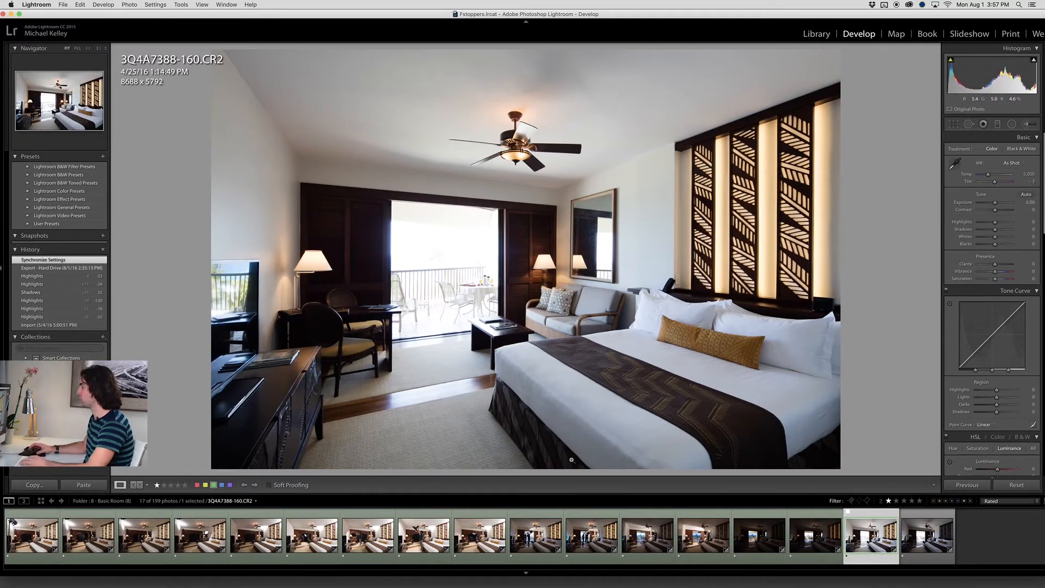
{"action": "left_click", "coordinate": [1021, 164]}
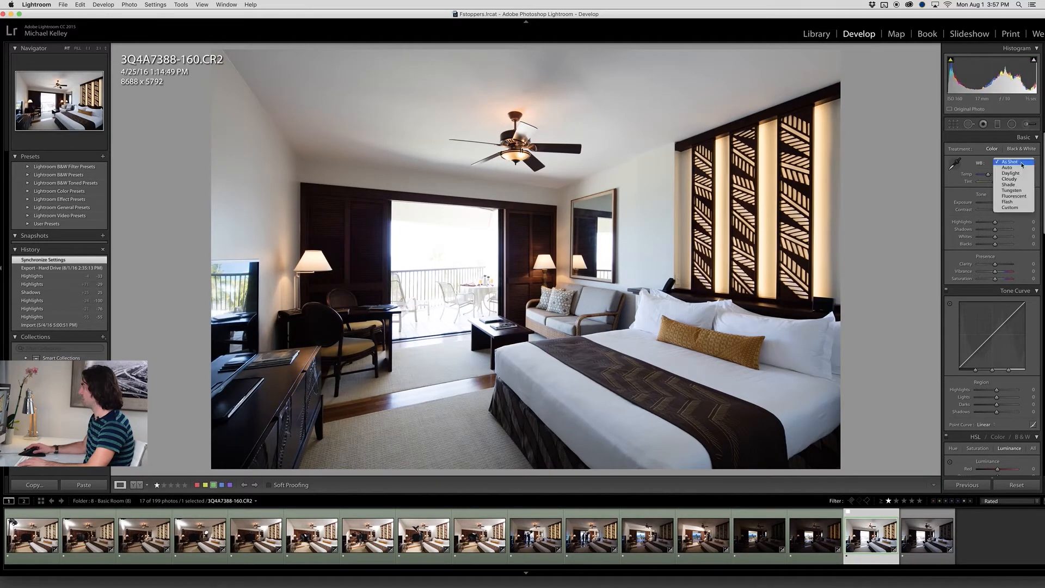
{"action": "left_click", "coordinate": [956, 163]}
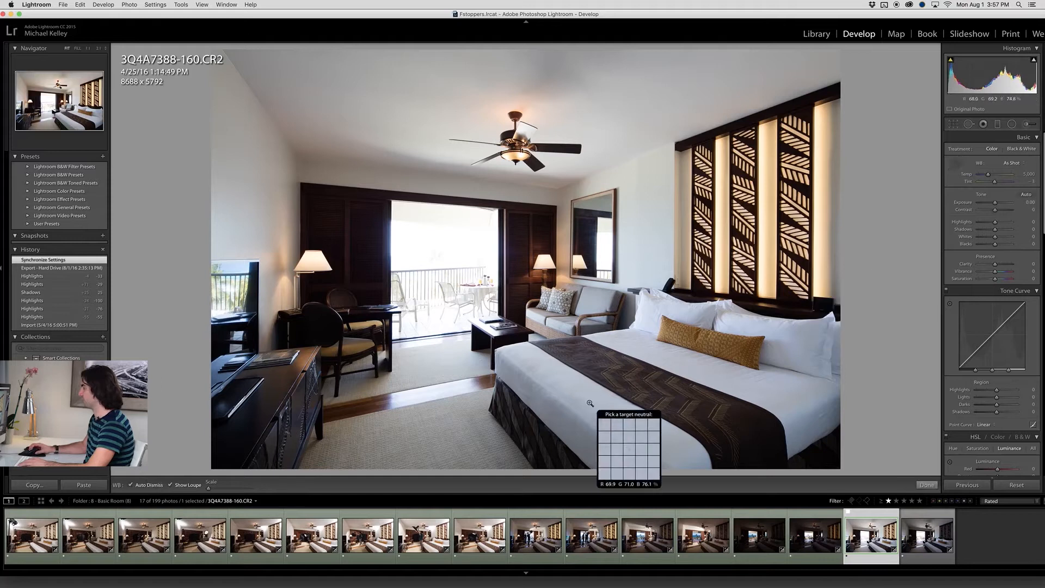
{"action": "left_click", "coordinate": [607, 411]}
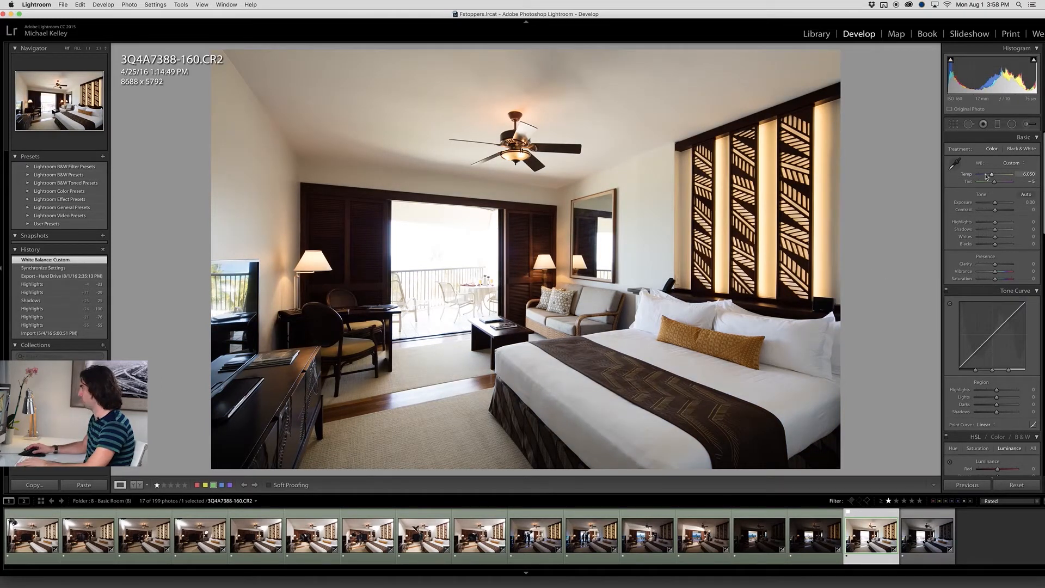
{"action": "left_click_drag", "start_coordinate": [992, 177], "coordinate": [991, 178]}
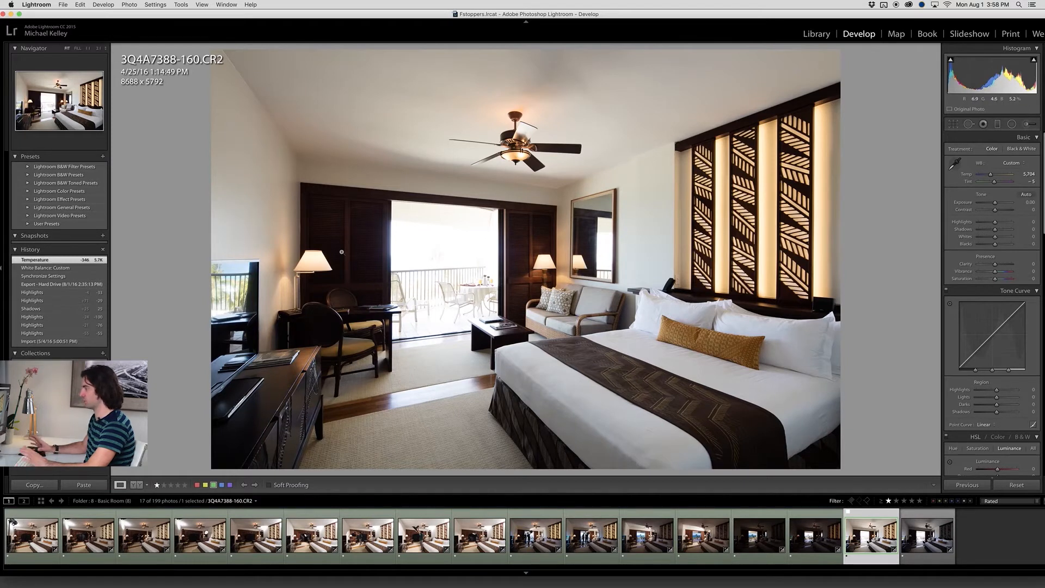
{"action": "mouse_move", "coordinate": [995, 229]}
{"action": "left_mouse_down"}
{"action": "mouse_move", "coordinate": [1005, 229]}
{"action": "mouse_move", "coordinate": [988, 223]}
{"action": "left_mouse_up"}
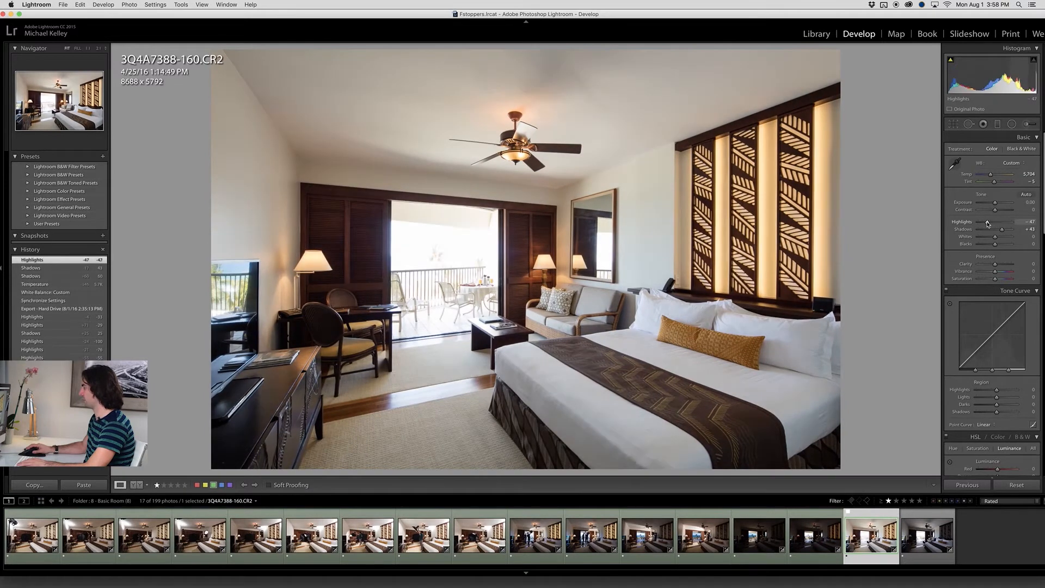
Set the rating of frame 3Q4A7394-166 to 0 and go back to the first frame of the rated set
{"action": "left_click", "coordinate": [922, 528]}
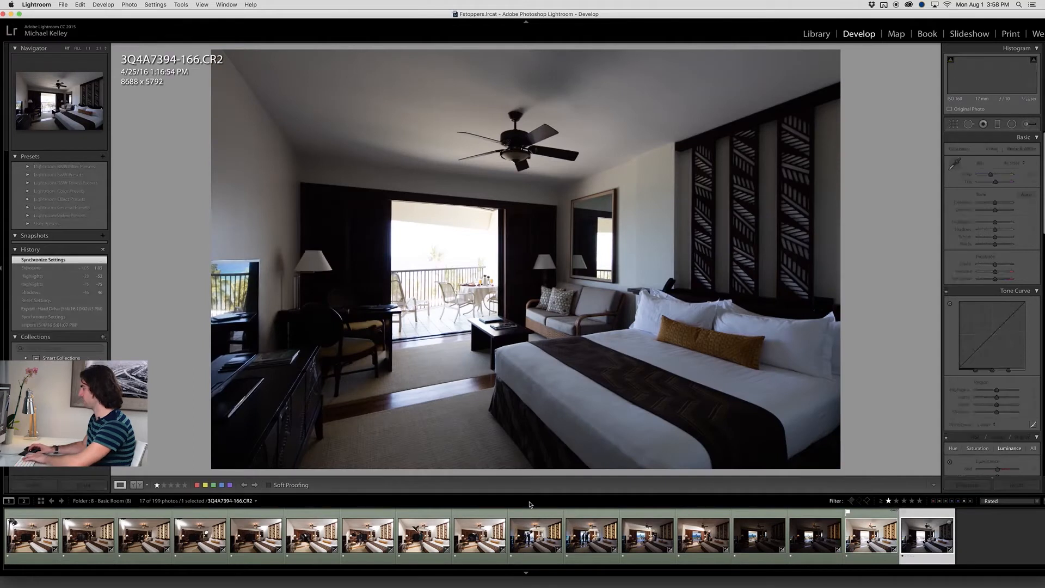
{"action": "key", "text": "0"}
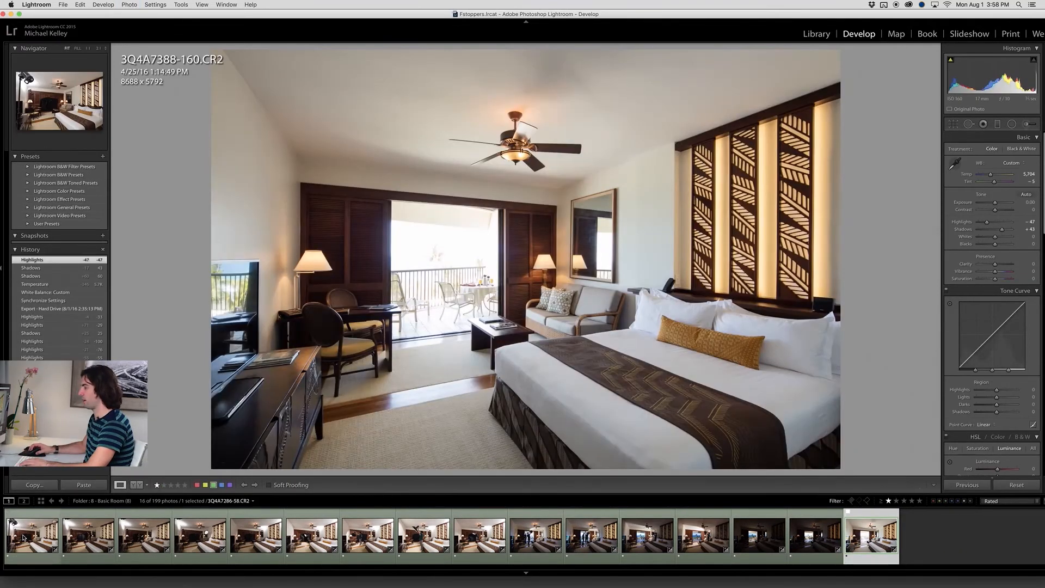
{"action": "left_click", "coordinate": [26, 540]}
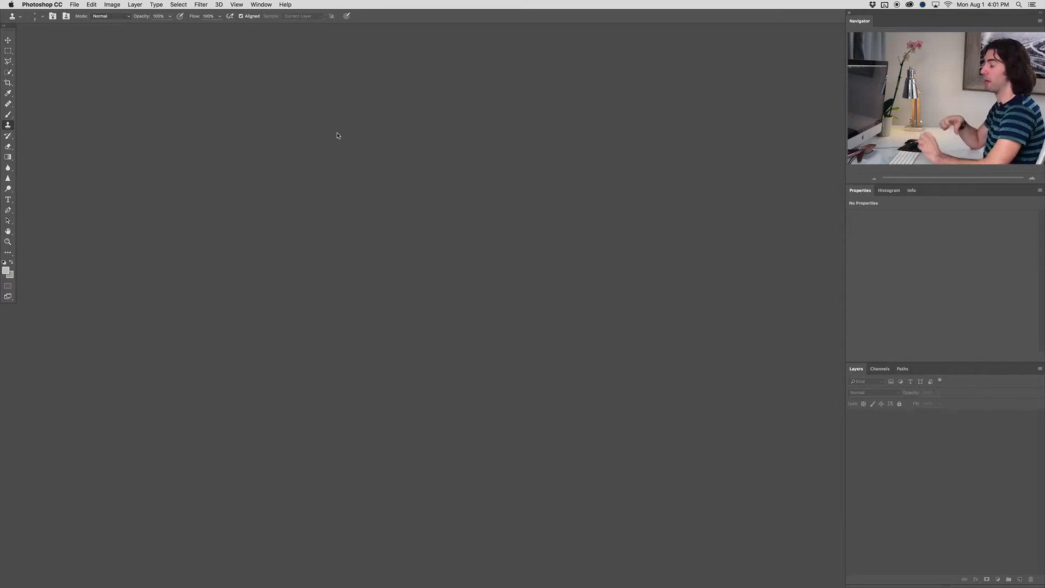
Switch to Photoshop and review the Workspace preferences for opening documents as tabs and floating document window docking
{"action": "left_click", "coordinate": [253, 4]}
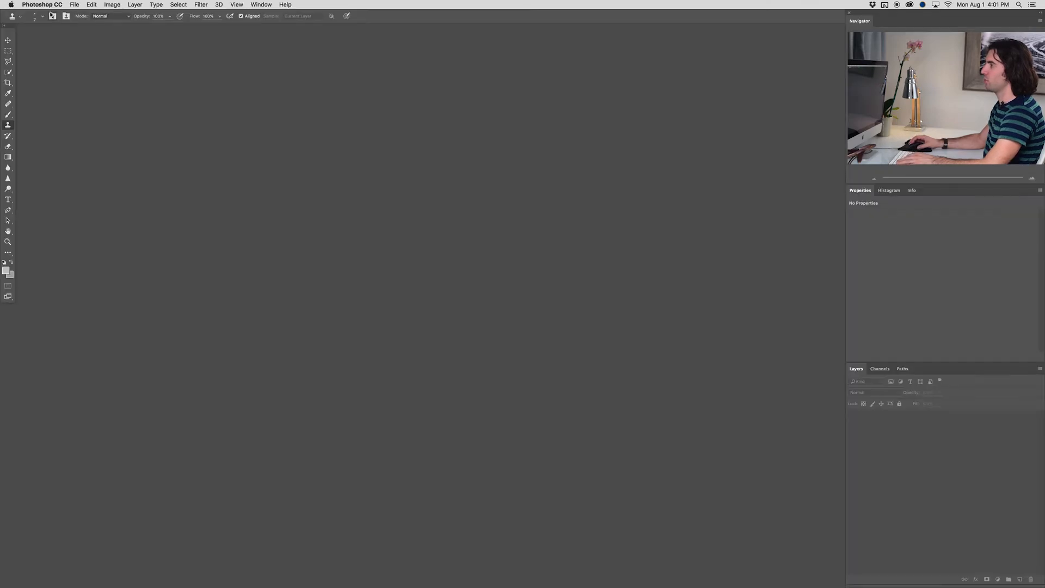
{"action": "left_click", "coordinate": [47, 5]}
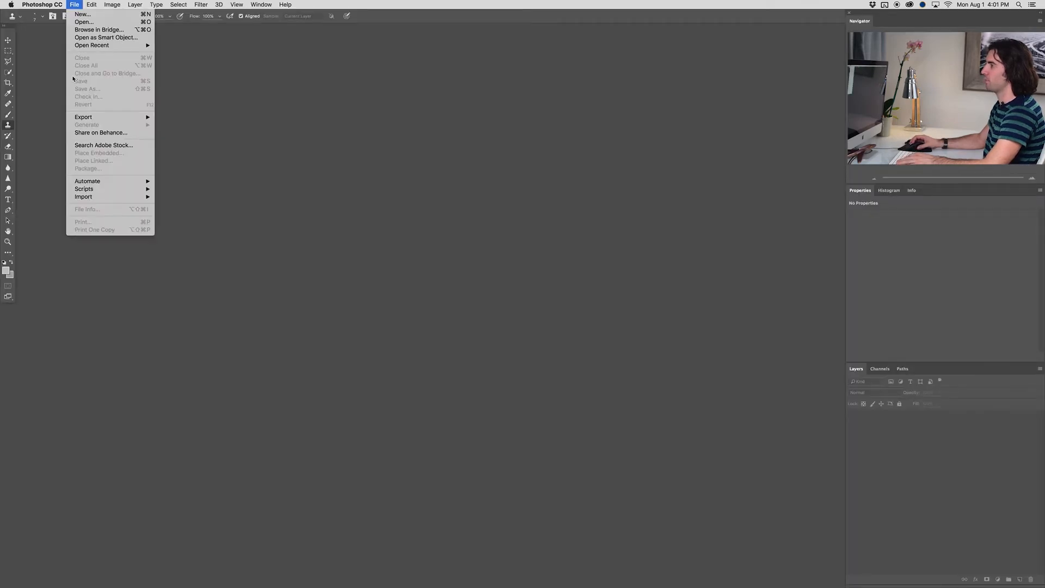
{"action": "mouse_move", "coordinate": [49, 30]}
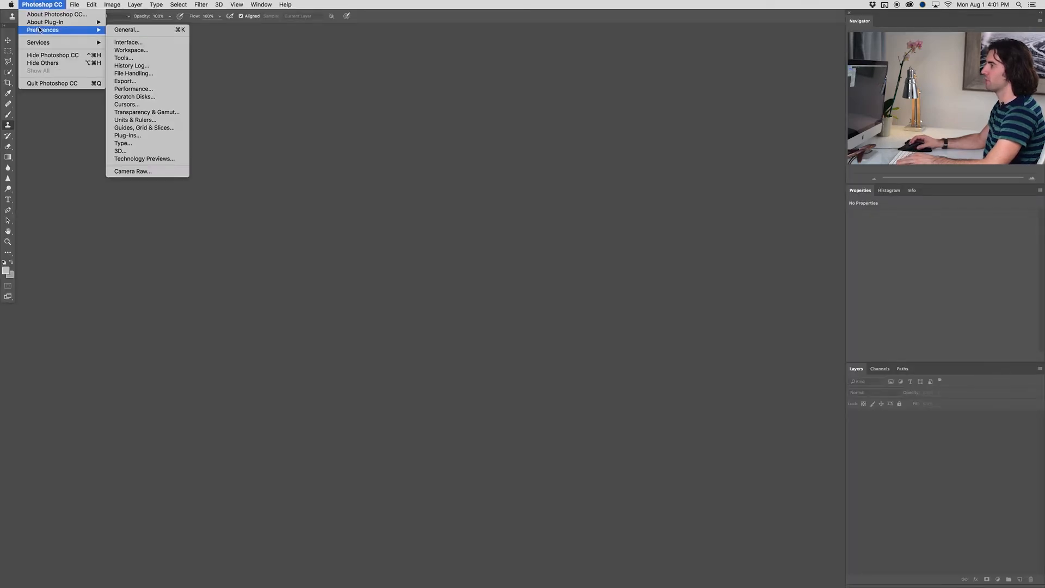
{"action": "left_click", "coordinate": [122, 31]}
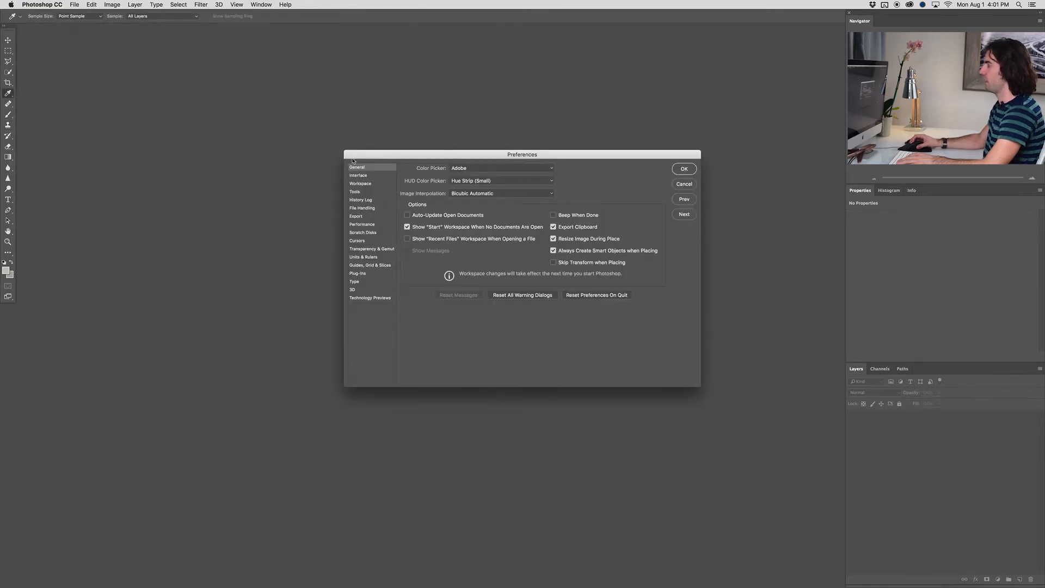
{"action": "left_click", "coordinate": [359, 184]}
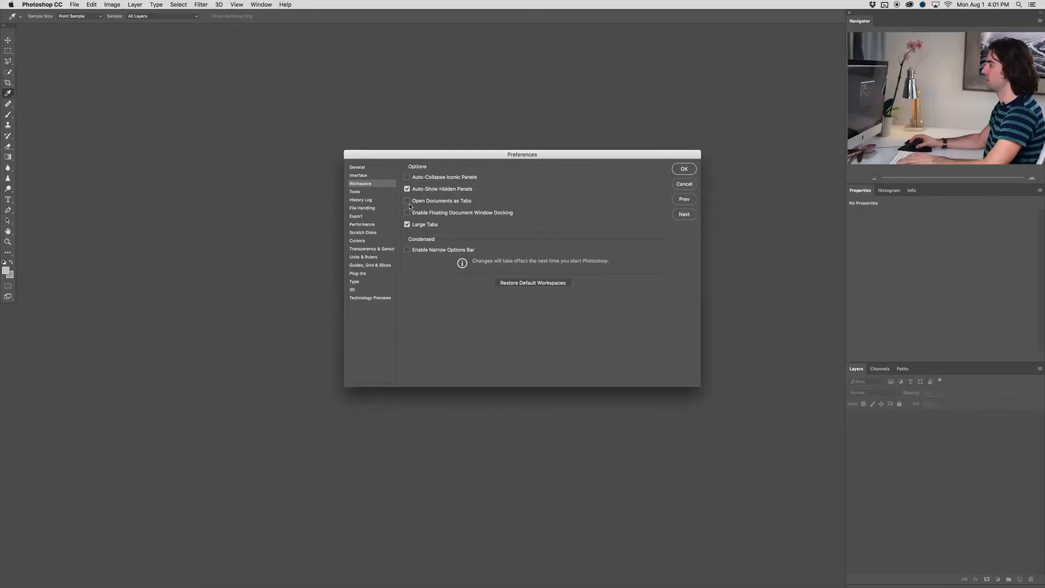
{"action": "left_click", "coordinate": [684, 169]}
{"action": "key", "text": "s"}
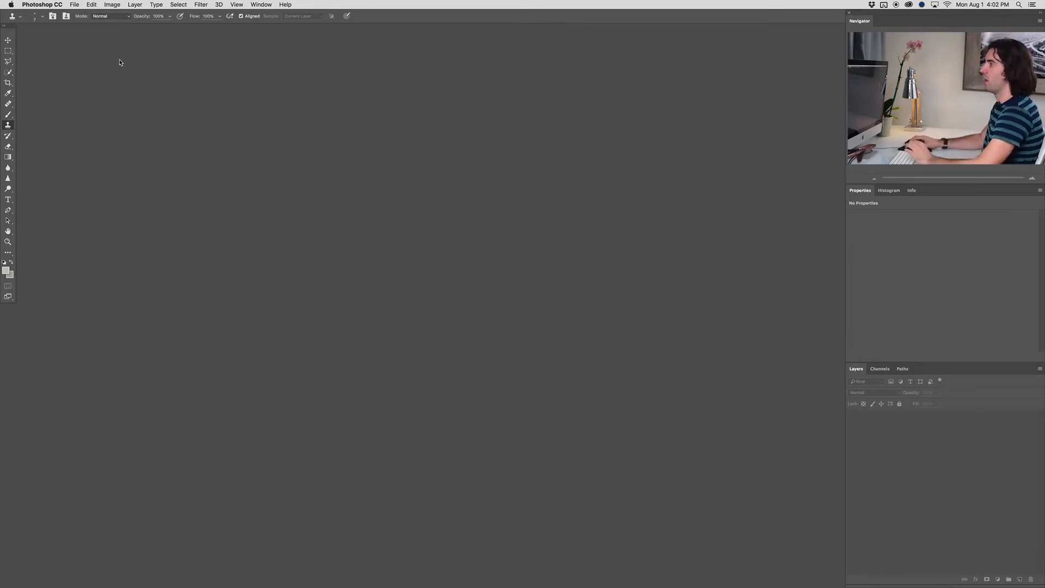
Load the Room 1 images from 01 - Exterior ambient.jpg through 16 - Flash right.jpg into one layered document with Load Files into Stack
{"action": "left_click", "coordinate": [74, 6]}
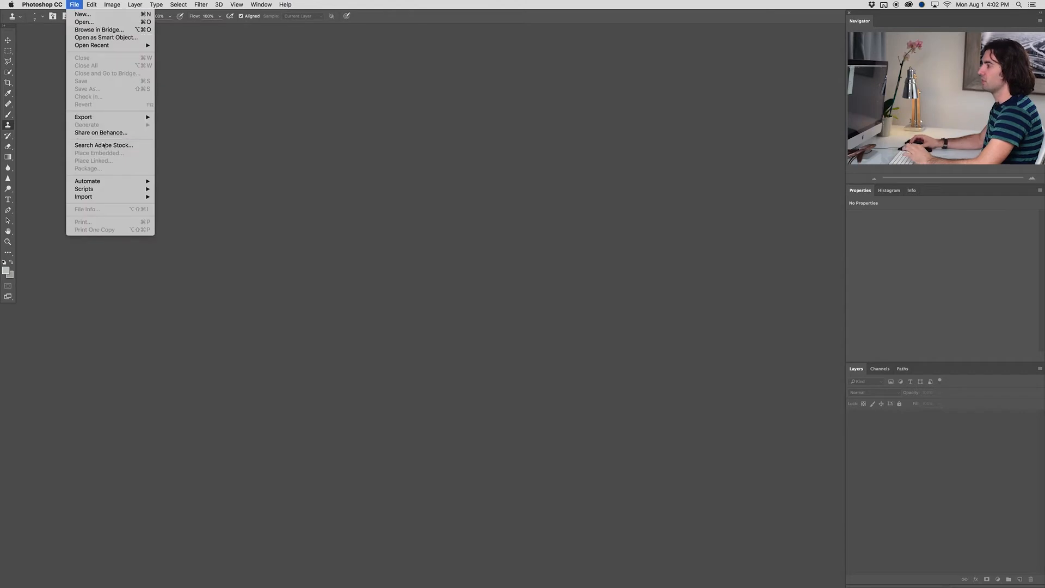
{"action": "mouse_move", "coordinate": [108, 190]}
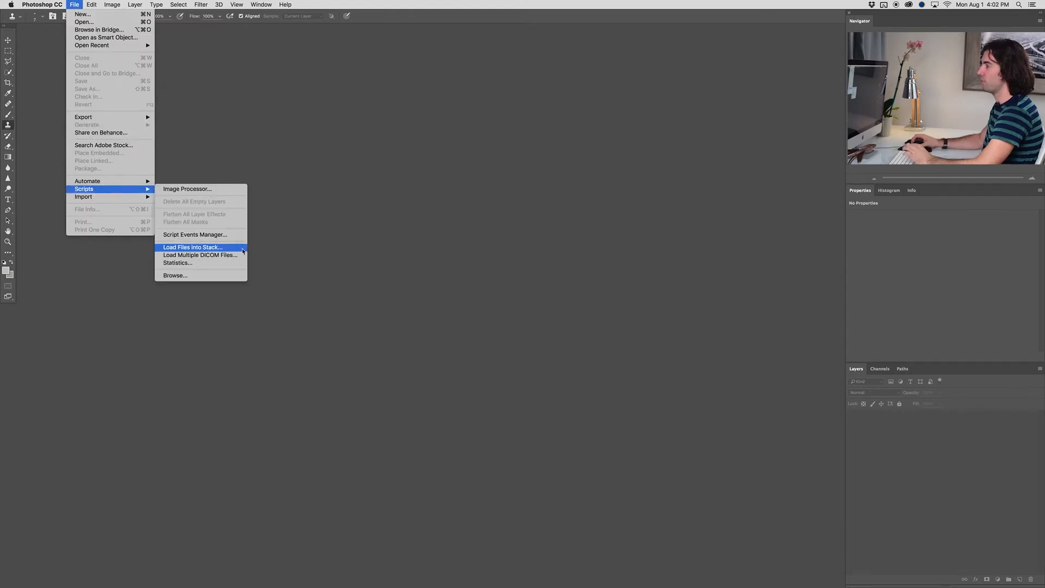
{"action": "left_click", "coordinate": [193, 247]}
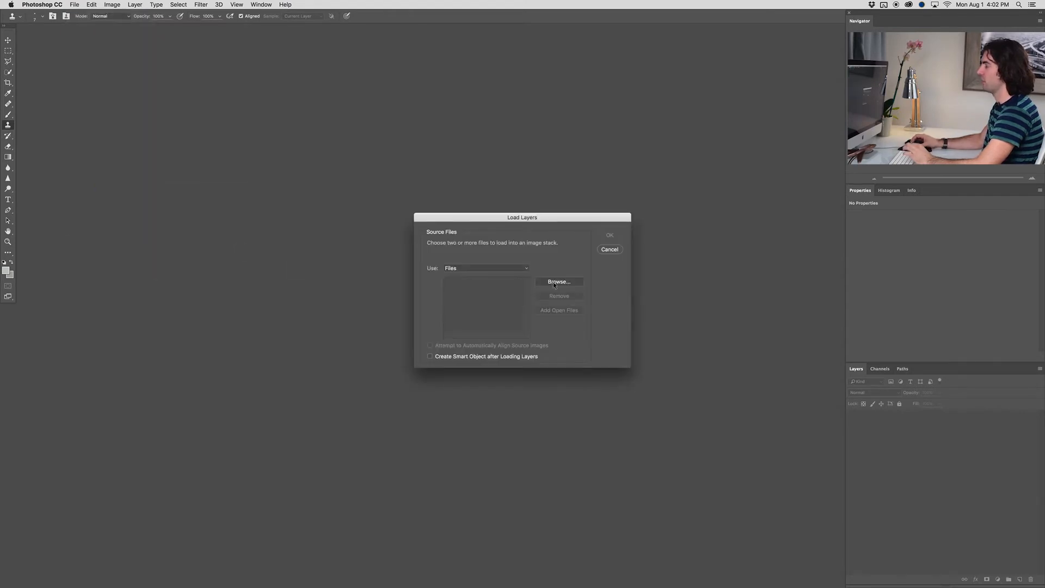
{"action": "left_click", "coordinate": [557, 281]}
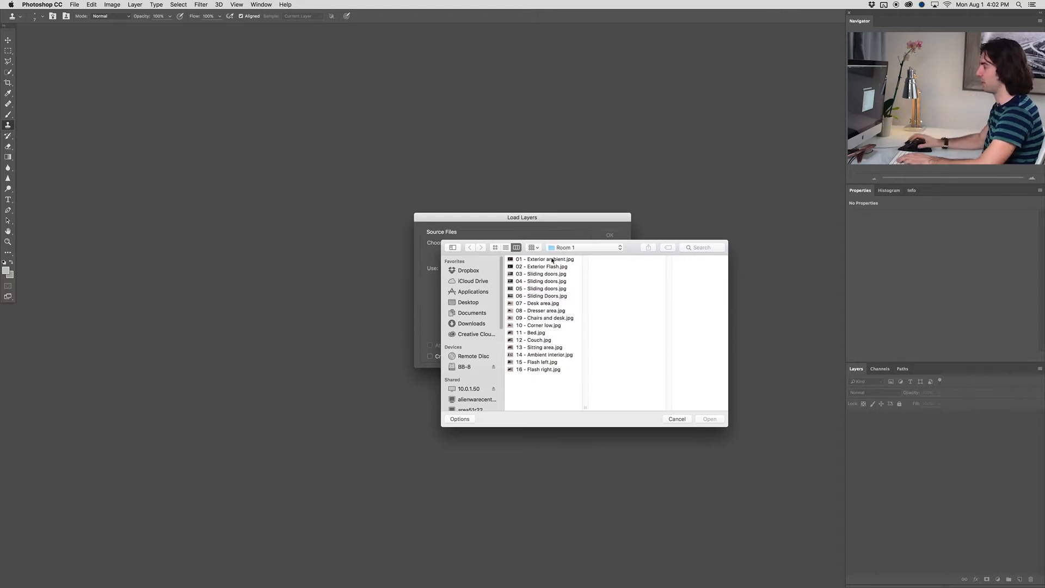
{"action": "left_click", "coordinate": [552, 260]}
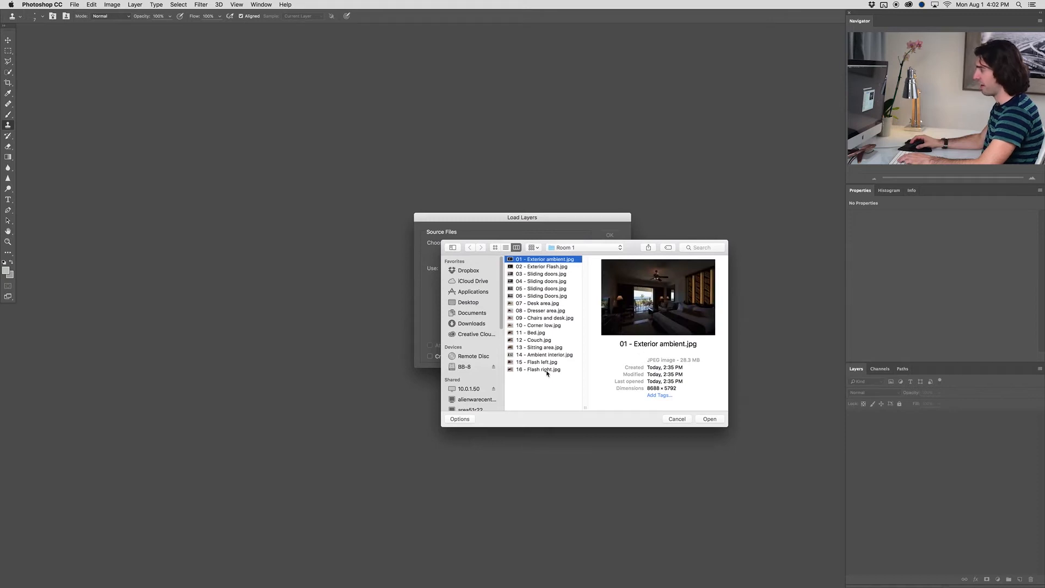
{"action": "left_click", "coordinate": [547, 370], "text": "shift"}
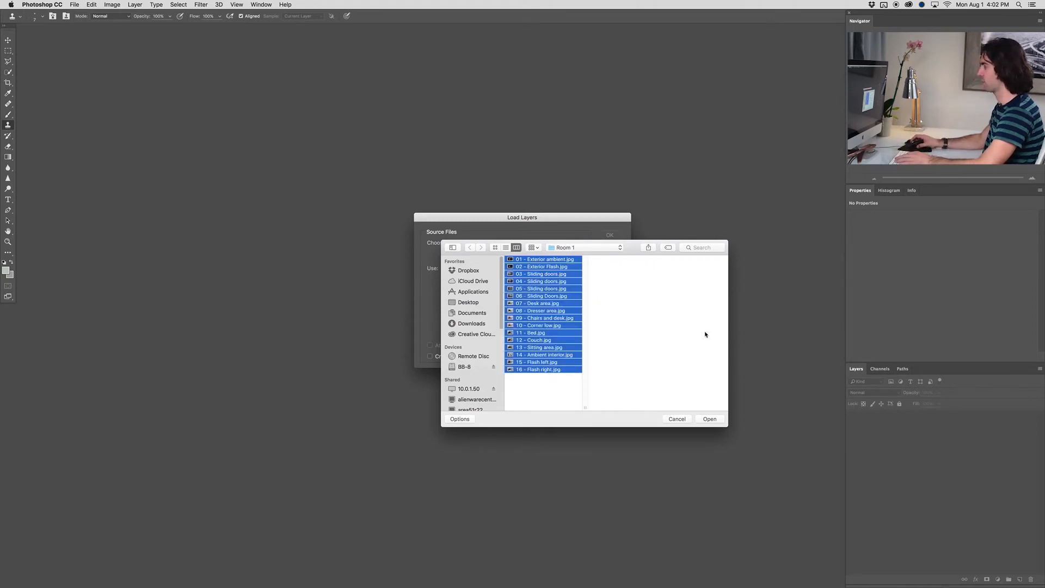
{"action": "left_click", "coordinate": [710, 419]}
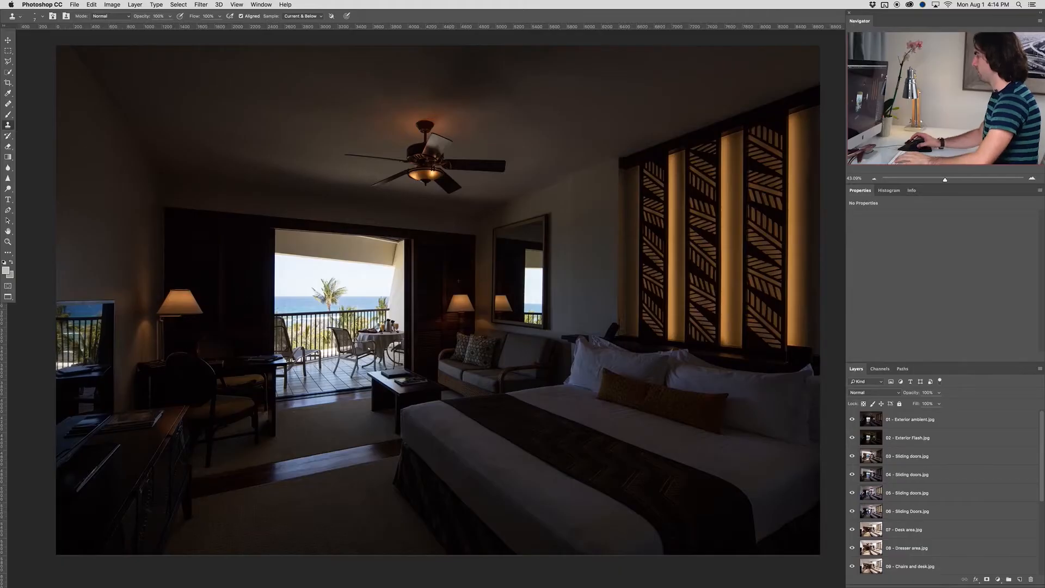
Look through the layer stack and hide the layers from 01 - Exterior ambient.jpg through 14 - Ambient interior.jpg
{"action": "scroll", "coordinate": [893, 442], "scroll_direction": "down", "scroll_amount": 5}
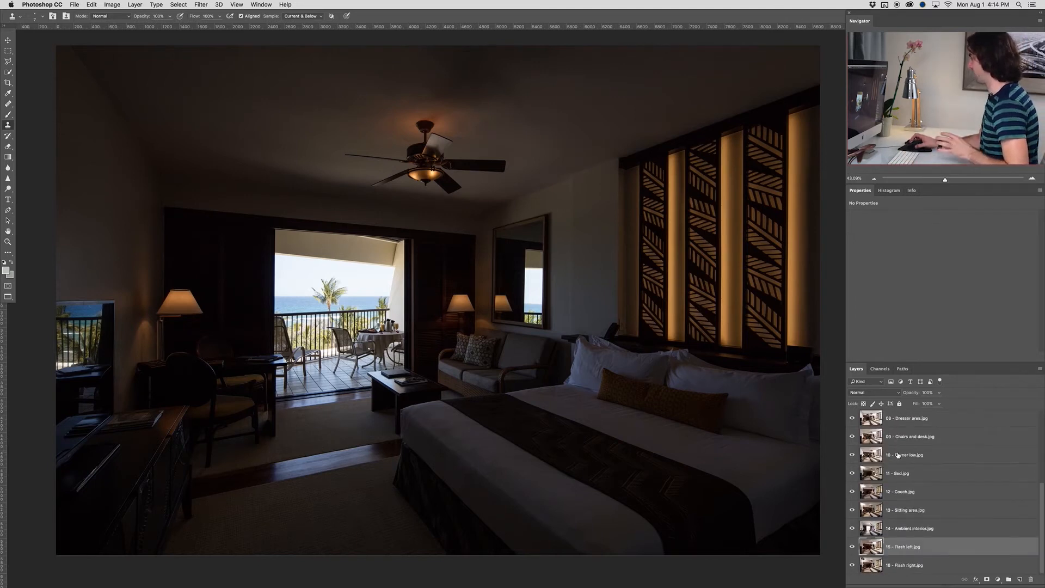
{"action": "scroll", "coordinate": [896, 490], "scroll_direction": "up", "scroll_amount": 5}
{"action": "left_click", "coordinate": [907, 427]}
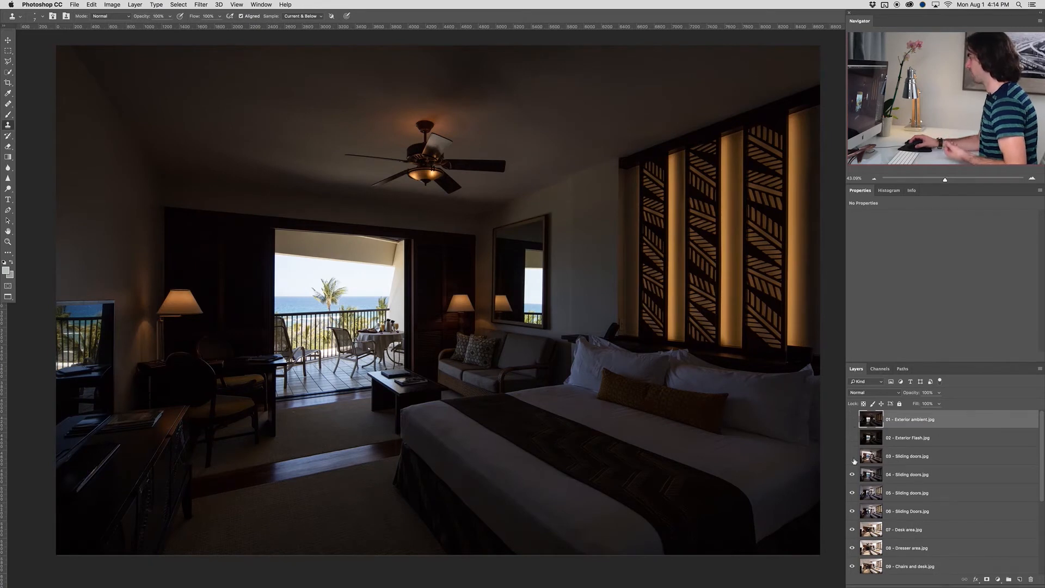
{"action": "left_click", "coordinate": [852, 547]}
{"action": "scroll", "coordinate": [861, 482], "scroll_direction": "down", "scroll_amount": 5}
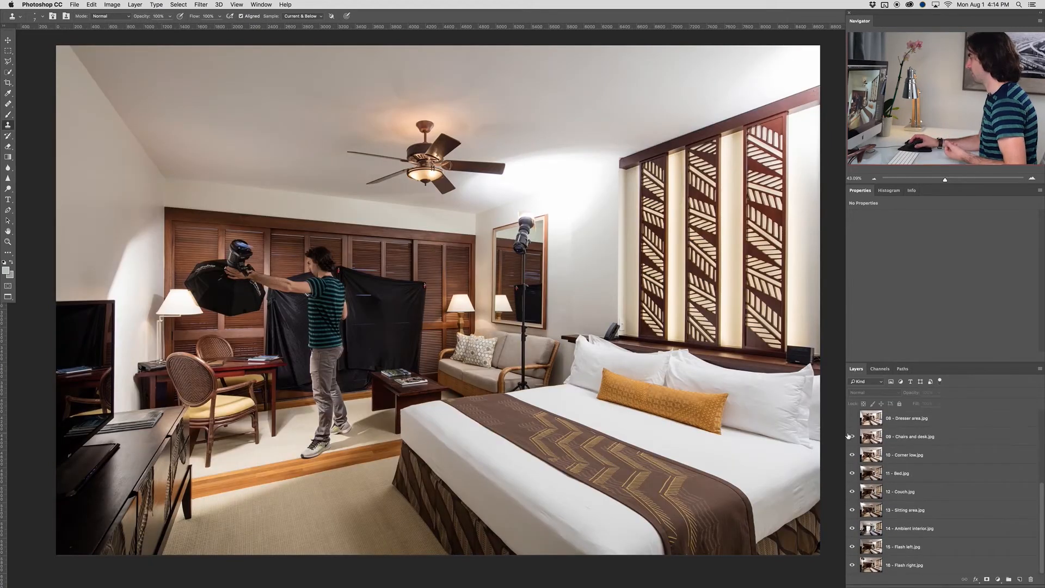
{"action": "left_click", "coordinate": [850, 527]}
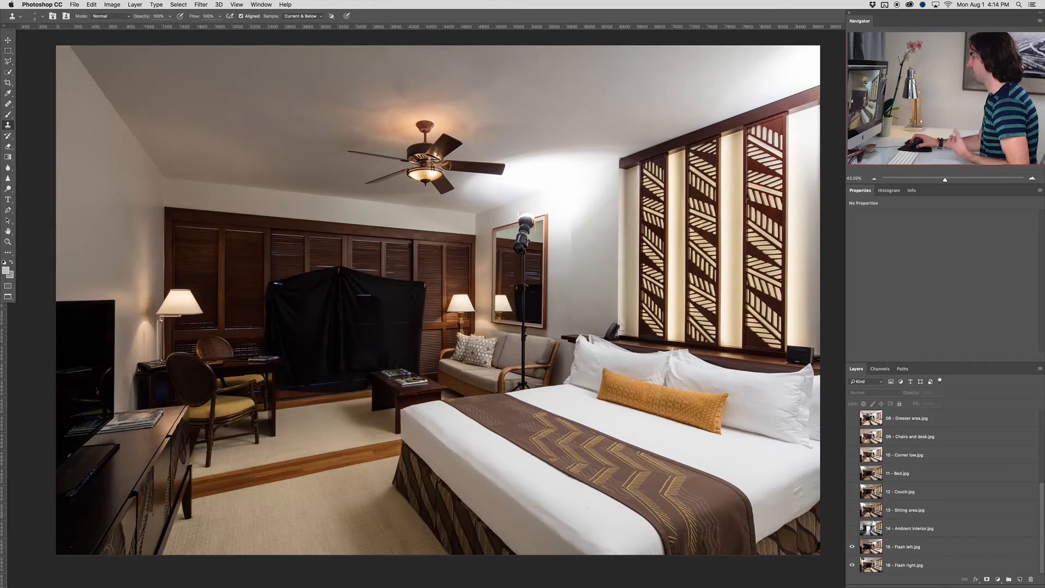
Toggle the visibility of the 15 - Flash left.jpg layer to compare it with 16 - Flash right.jpg
{"action": "left_click", "coordinate": [853, 547]}
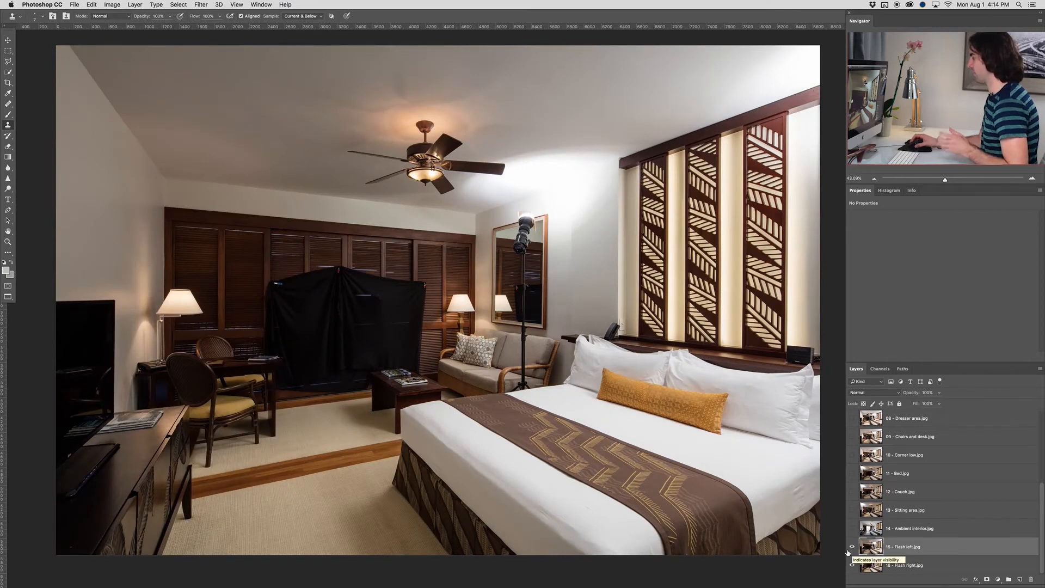
{"action": "left_click", "coordinate": [851, 547]}
{"action": "left_click", "coordinate": [852, 548]}
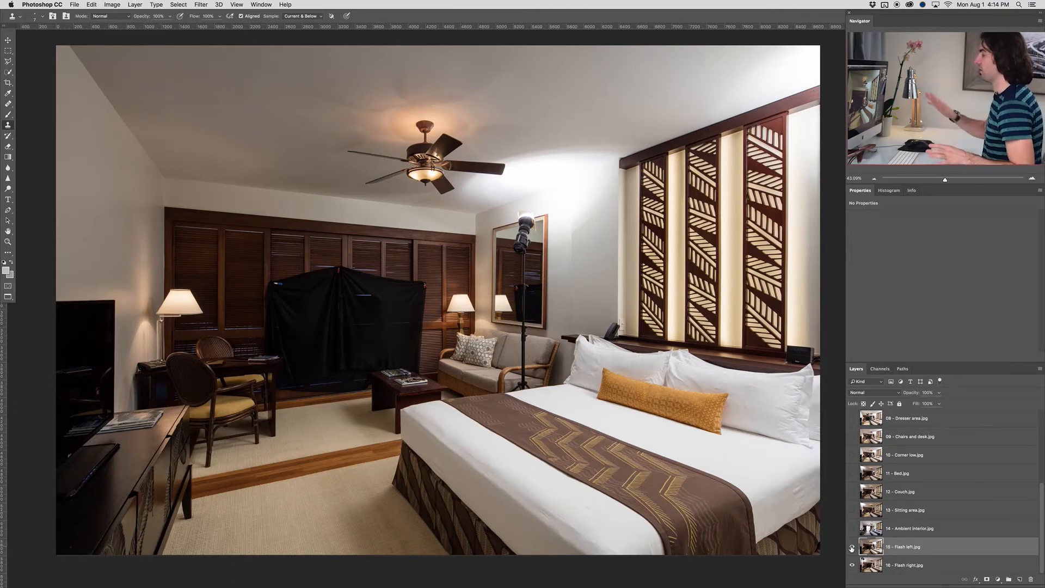
{"action": "left_click", "coordinate": [852, 548]}
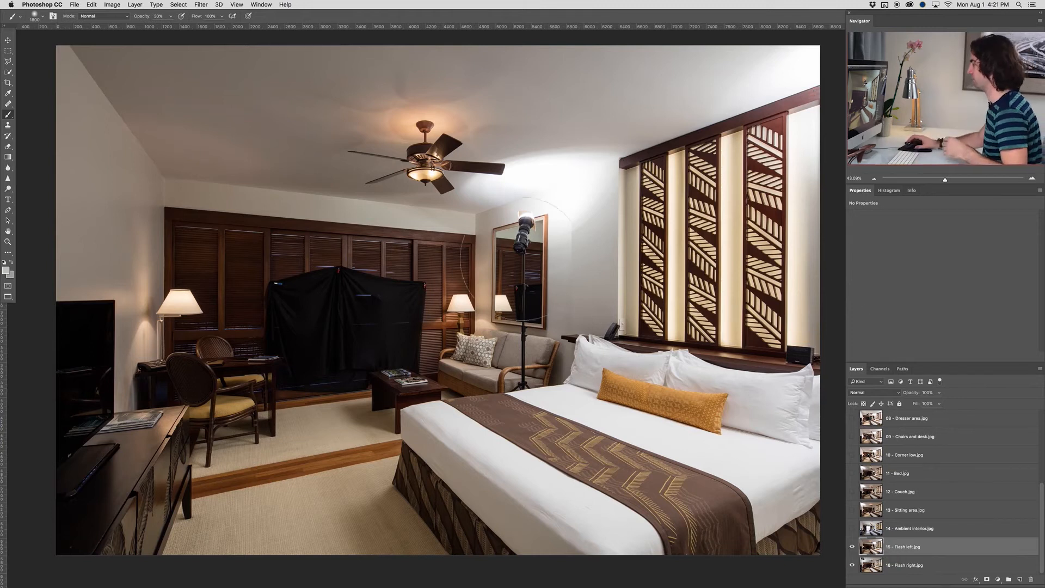
{"action": "left_click", "coordinate": [852, 546]}
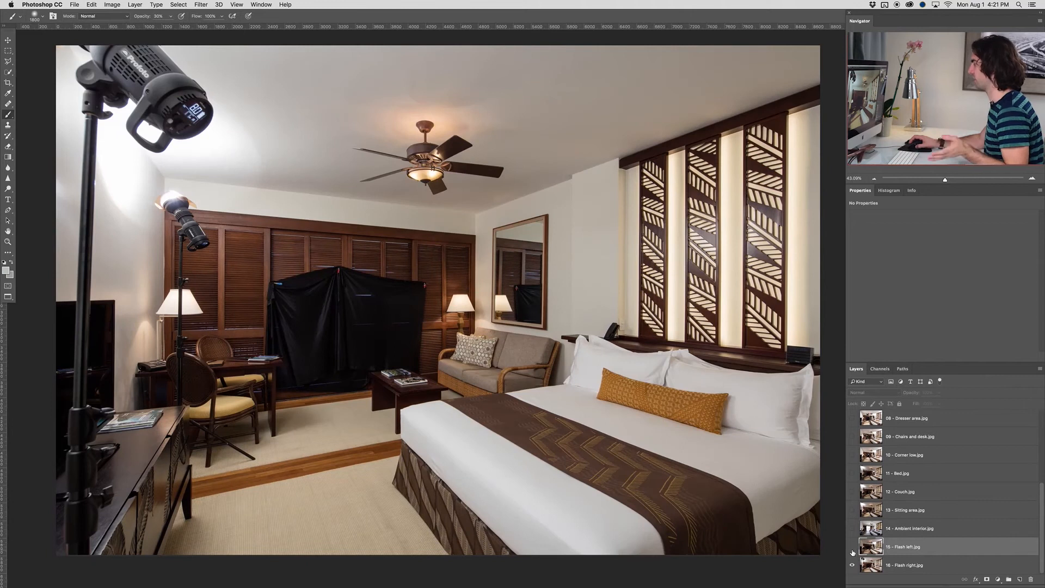
Show the 15 - Flash left.jpg layer, add a layer mask and paint black at 100% opacity over the light stand and its wall glare
{"action": "left_click", "coordinate": [852, 546]}
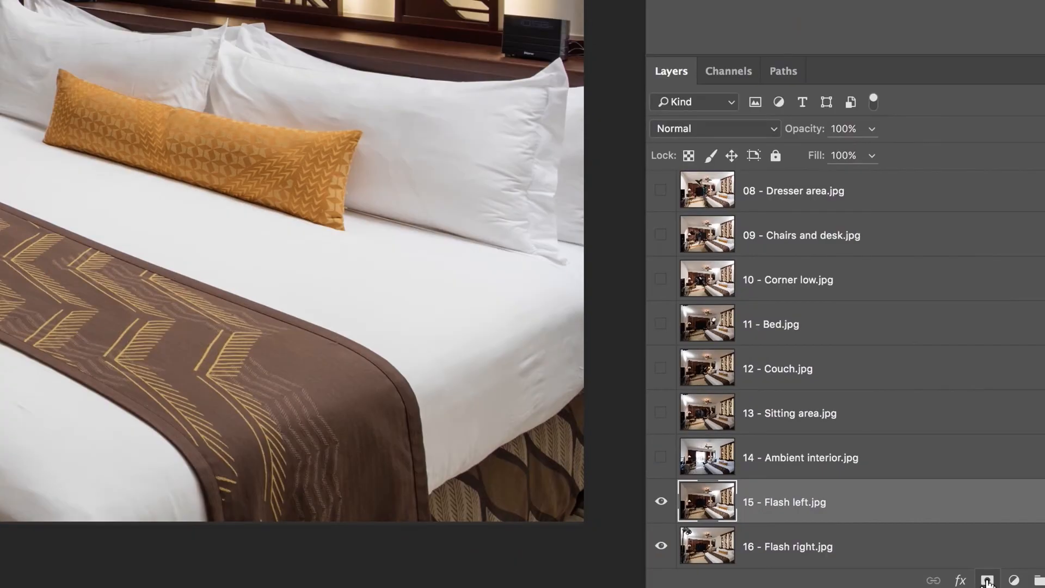
{"action": "left_click", "coordinate": [987, 580]}
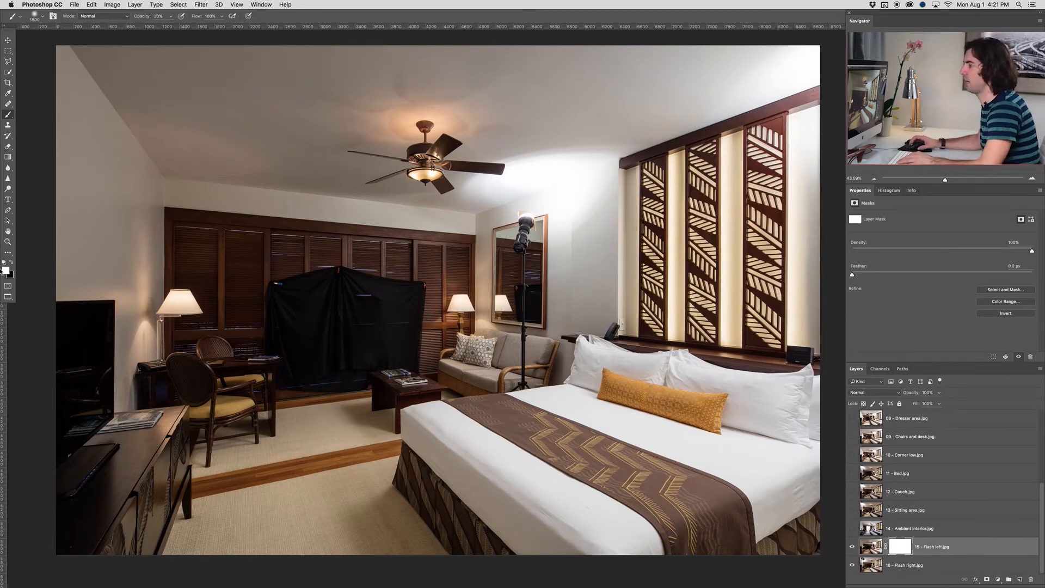
{"action": "key", "text": "x"}
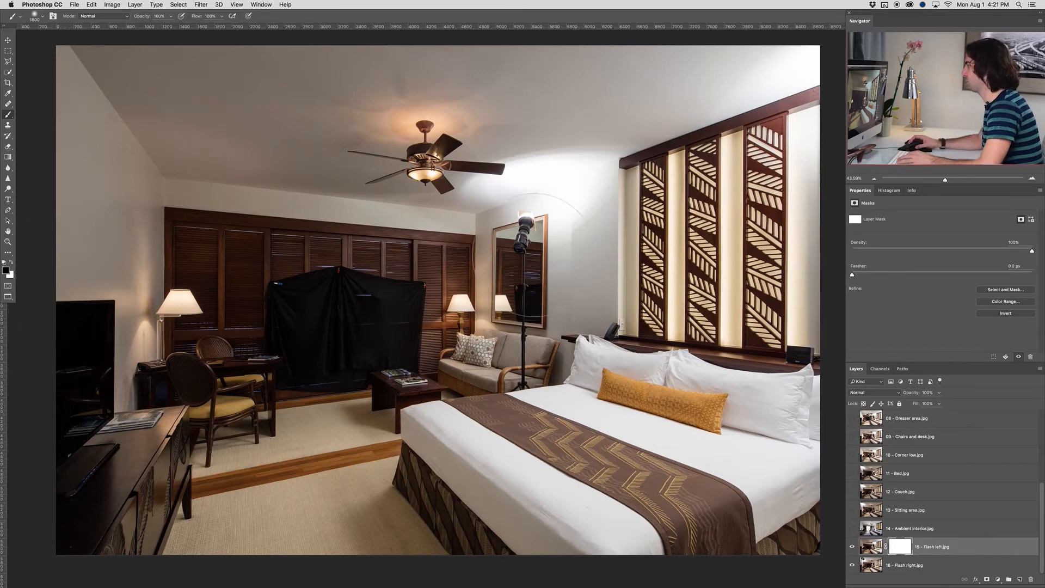
{"action": "left_click_drag", "start_coordinate": [552, 193], "coordinate": [539, 207]}
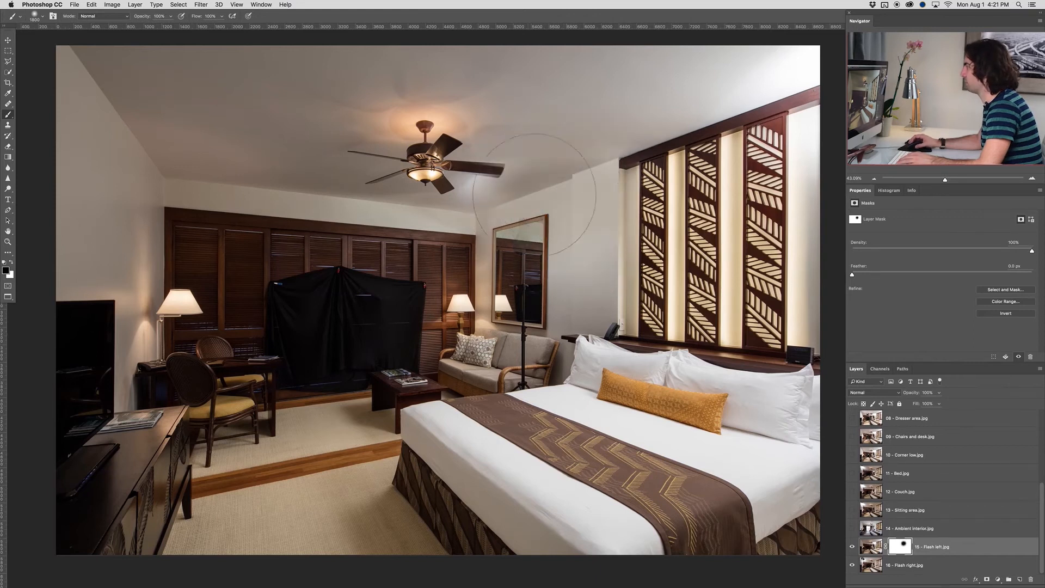
{"action": "mouse_move", "coordinate": [496, 282]}
{"action": "left_mouse_down"}
{"action": "mouse_move", "coordinate": [528, 343]}
{"action": "mouse_move", "coordinate": [519, 393]}
{"action": "mouse_move", "coordinate": [541, 370]}
{"action": "mouse_move", "coordinate": [481, 387]}
{"action": "mouse_move", "coordinate": [430, 452]}
{"action": "mouse_move", "coordinate": [438, 468]}
{"action": "left_mouse_up"}
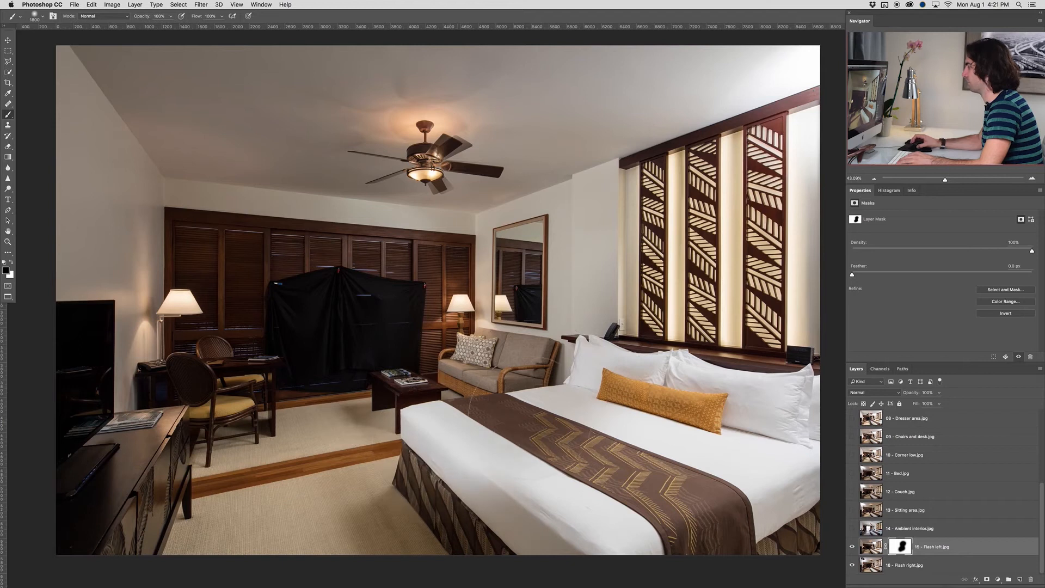
Paint white with a smaller brush on the mask to restore the near corner of the bed and the adjacent carpet
{"action": "key", "text": "x"}
{"action": "key", "text": "bracketleft"}
{"action": "key", "text": "bracketleft"}
{"action": "key", "text": "bracketleft"}
{"action": "key", "text": "bracketleft"}
{"action": "key", "text": "bracketleft"}
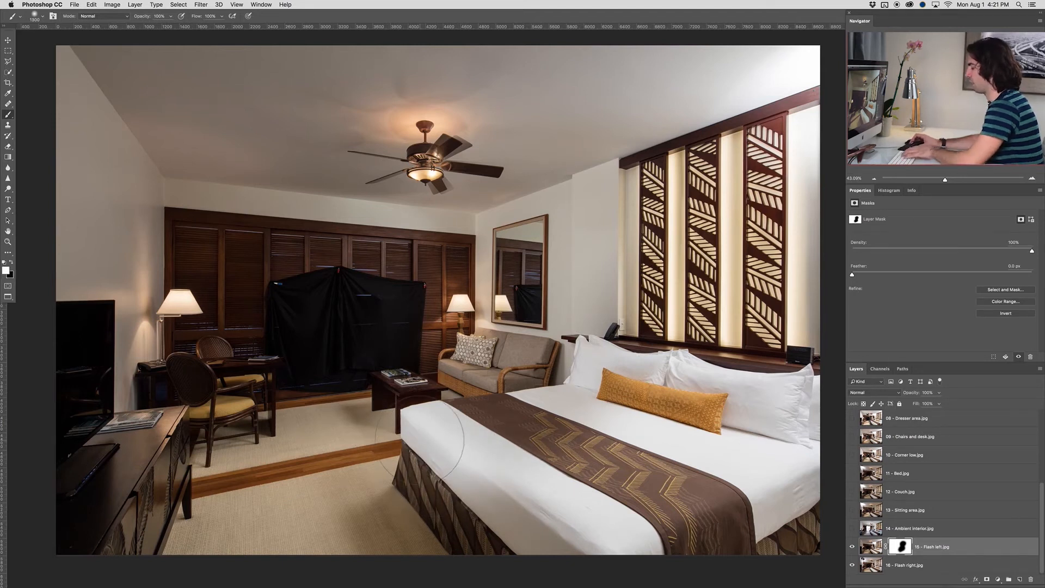
{"action": "mouse_move", "coordinate": [435, 472]}
{"action": "left_mouse_down"}
{"action": "mouse_move", "coordinate": [412, 450]}
{"action": "mouse_move", "coordinate": [471, 512]}
{"action": "left_mouse_up"}
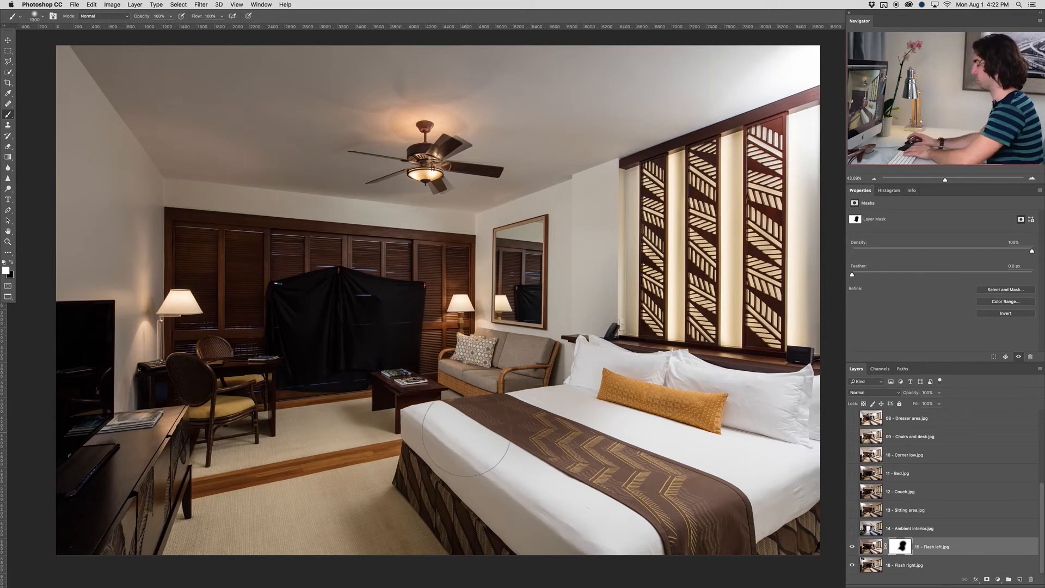
Enlarge the brush, set its opacity to 30% and toggle the 15 - Flash left.jpg mask off and on for comparison
{"action": "key", "text": "bracketright"}
{"action": "key", "text": "bracketright"}
{"action": "key", "text": "bracketright"}
{"action": "key", "text": "bracketright"}
{"action": "key", "text": "bracketright"}
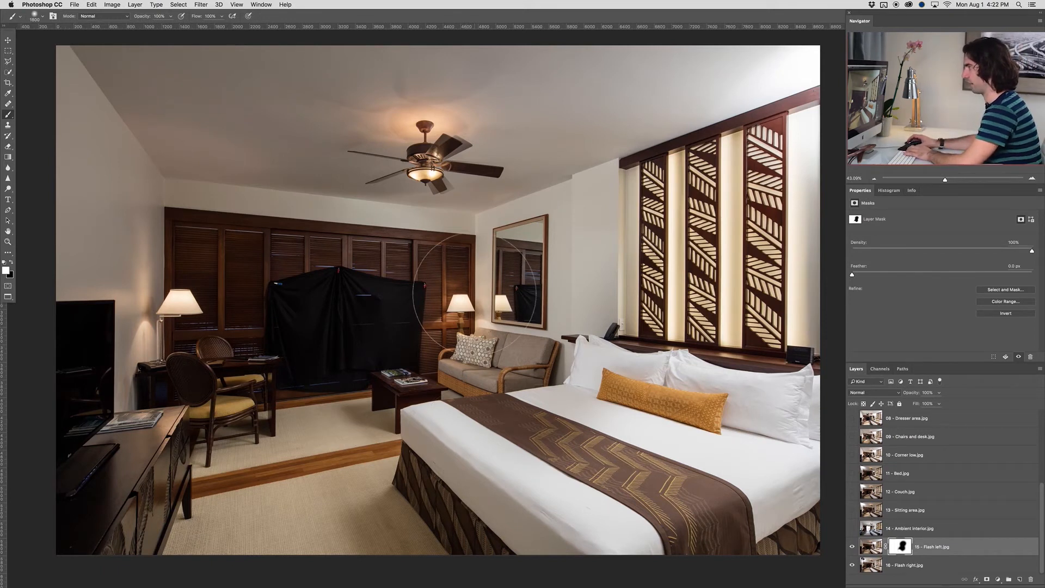
{"action": "key", "text": "3"}
{"action": "key", "text": "x"}
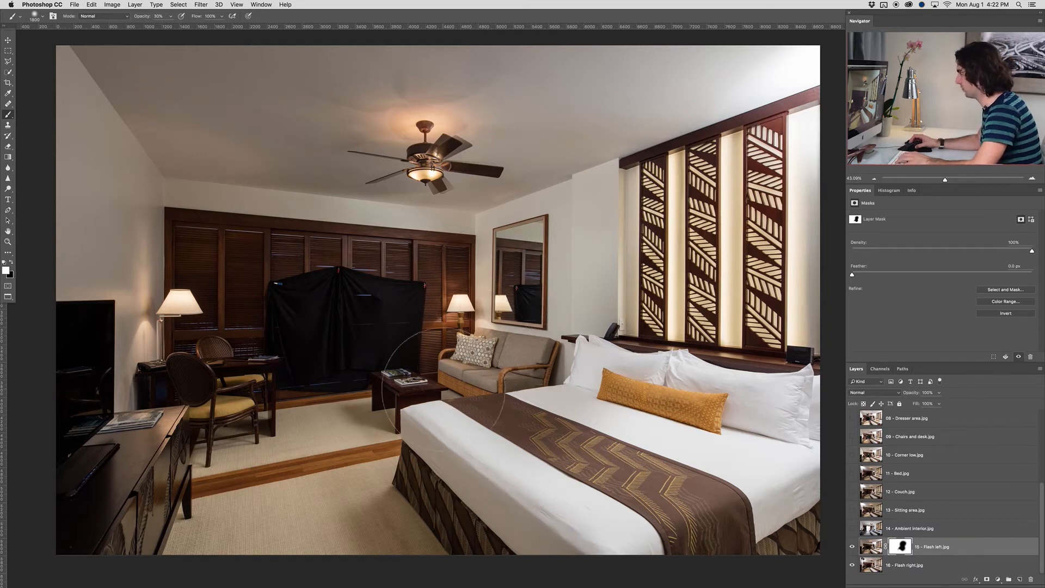
{"action": "left_click", "coordinate": [903, 547], "text": "shift"}
{"action": "left_click", "coordinate": [903, 547], "text": "shift"}
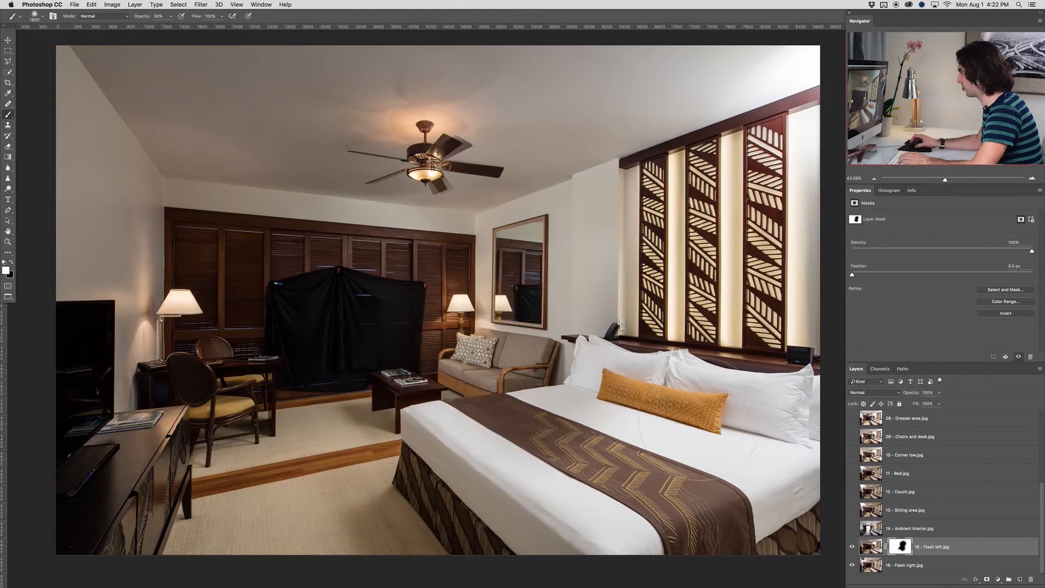
Blend the two flash exposures across the bed and near the sofa with black and white mask strokes at 30% opacity
{"action": "key", "text": "x"}
{"action": "mouse_move", "coordinate": [768, 403]}
{"action": "left_mouse_down"}
{"action": "mouse_move", "coordinate": [773, 457]}
{"action": "mouse_move", "coordinate": [618, 545]}
{"action": "mouse_move", "coordinate": [479, 473]}
{"action": "left_mouse_up"}
{"action": "left_click", "coordinate": [529, 526]}
{"action": "key", "text": "x"}
{"action": "left_click", "coordinate": [545, 537]}
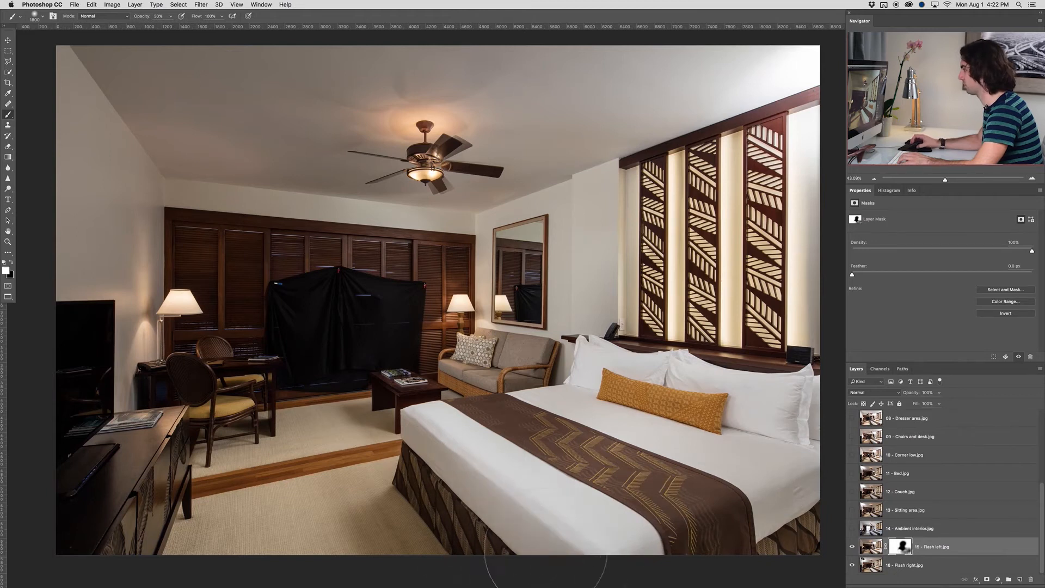
{"action": "key", "text": "x"}
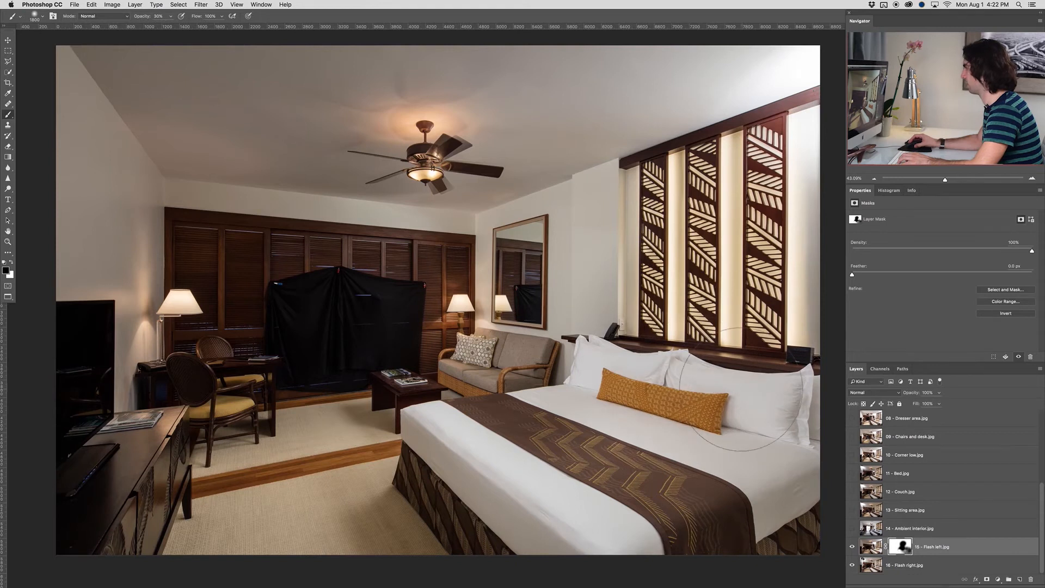
{"action": "key", "text": "x"}
{"action": "left_click", "coordinate": [508, 352]}
{"action": "key", "text": "x"}
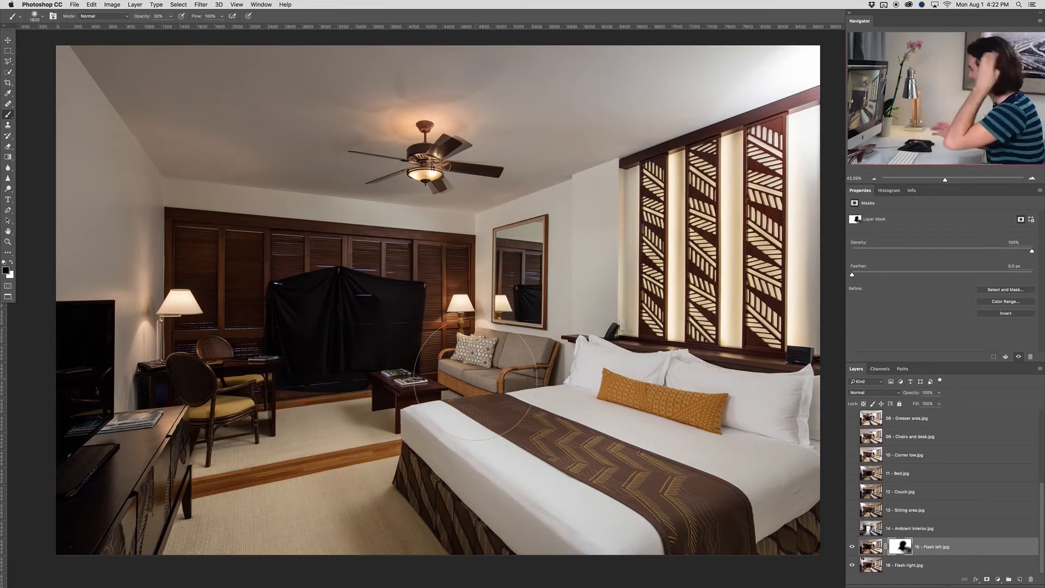
Paint black at 30% opacity on the mask to reduce the glare on the ceiling and wall above the carved panels
{"action": "mouse_move", "coordinate": [778, 75]}
{"action": "left_mouse_down"}
{"action": "mouse_move", "coordinate": [784, 82]}
{"action": "mouse_move", "coordinate": [735, 89]}
{"action": "left_mouse_up"}
{"action": "mouse_move", "coordinate": [735, 90]}
{"action": "left_mouse_down"}
{"action": "mouse_move", "coordinate": [803, 108]}
{"action": "mouse_move", "coordinate": [825, 158]}
{"action": "left_mouse_up"}
{"action": "left_click_drag", "start_coordinate": [707, 74], "coordinate": [675, 76]}
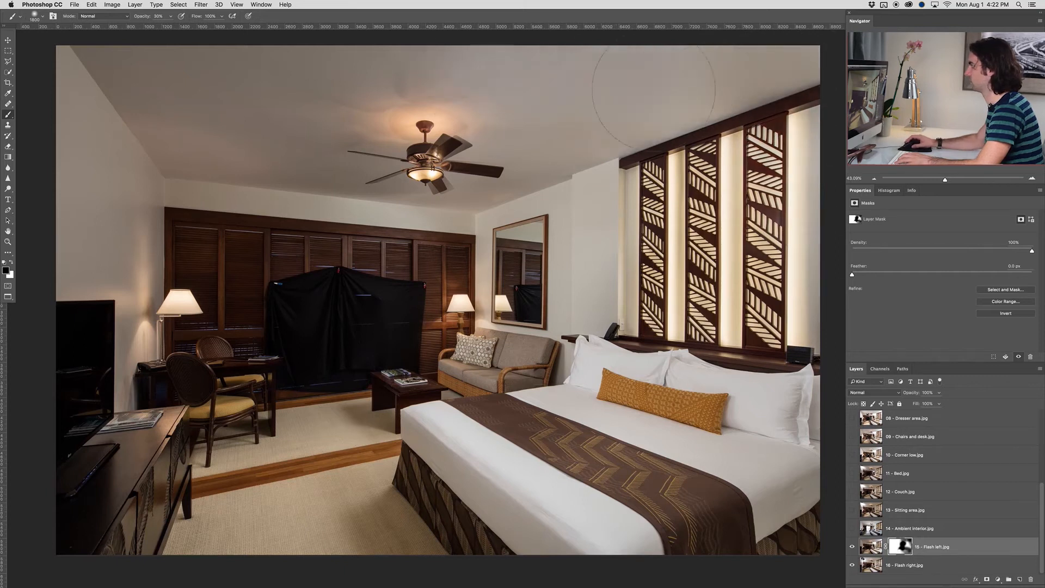
Paint white with a smaller brush on the mask over the carved wall panels to bring back the Flash left exposure
{"action": "key", "text": "x"}
{"action": "key", "text": "bracketleft"}
{"action": "key", "text": "bracketleft"}
{"action": "key", "text": "bracketleft"}
{"action": "key", "text": "bracketleft"}
{"action": "key", "text": "bracketleft"}
{"action": "key", "text": "bracketleft"}
{"action": "key", "text": "bracketleft"}
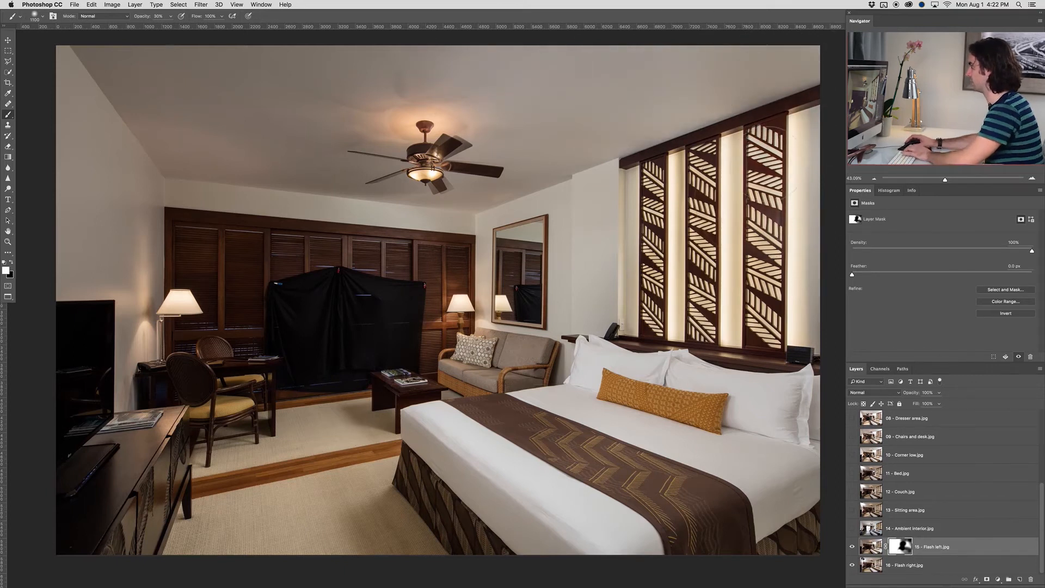
{"action": "left_click_drag", "start_coordinate": [763, 176], "coordinate": [763, 212]}
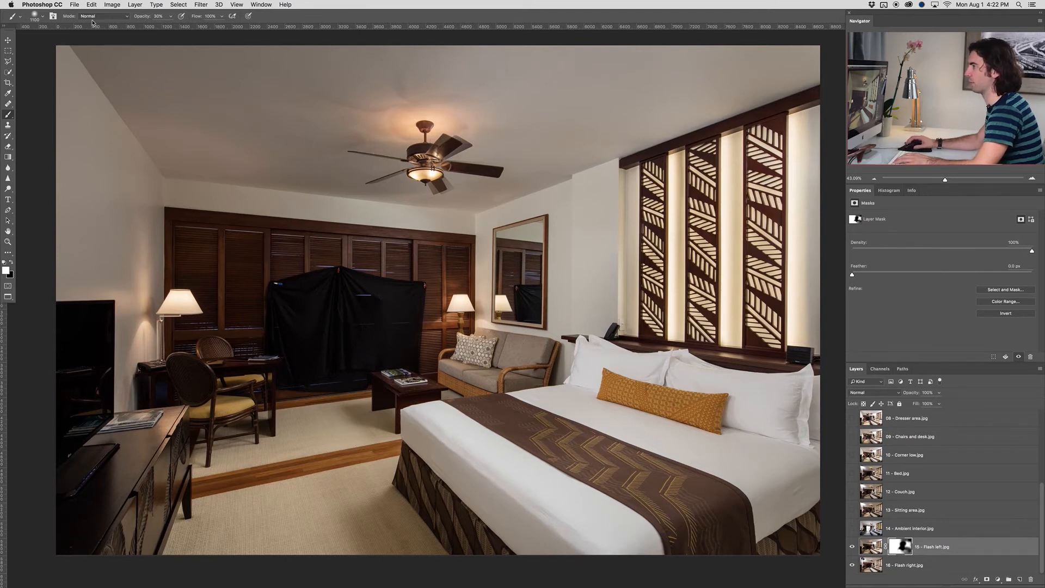
{"action": "scroll", "coordinate": [380, 322], "scroll_direction": "down", "scroll_amount": 1}
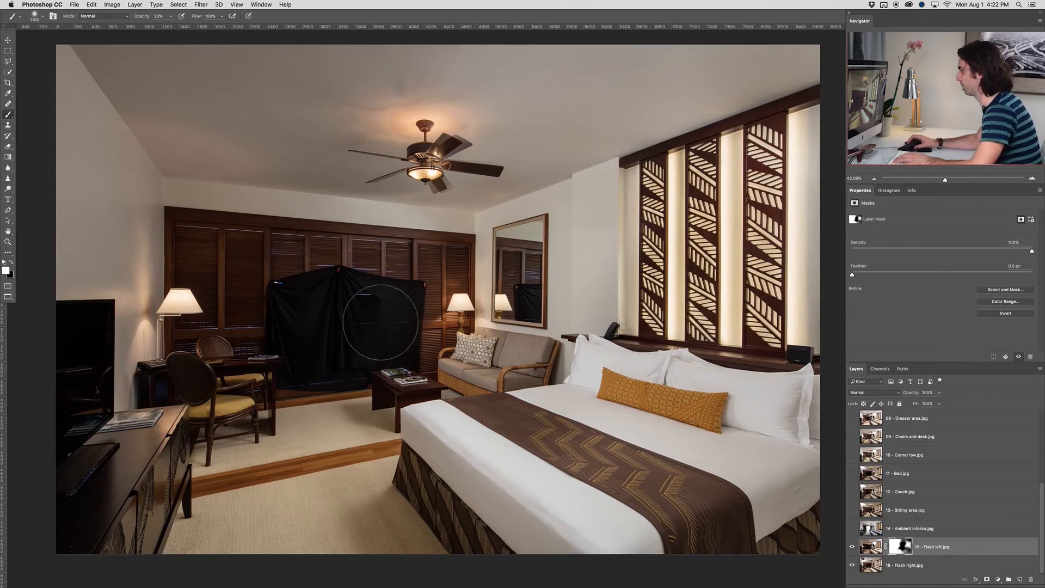
{"action": "left_click_drag", "start_coordinate": [248, 378], "coordinate": [254, 380]}
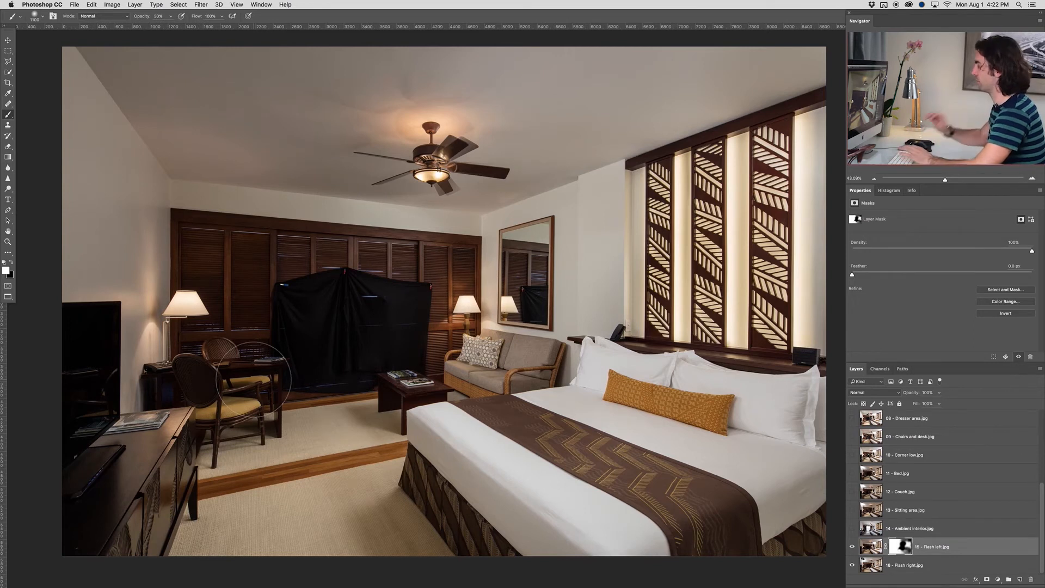
Group the 15 - Flash left.jpg and 16 - Flash right.jpg layers into a group named Base
{"action": "left_click", "coordinate": [871, 547]}
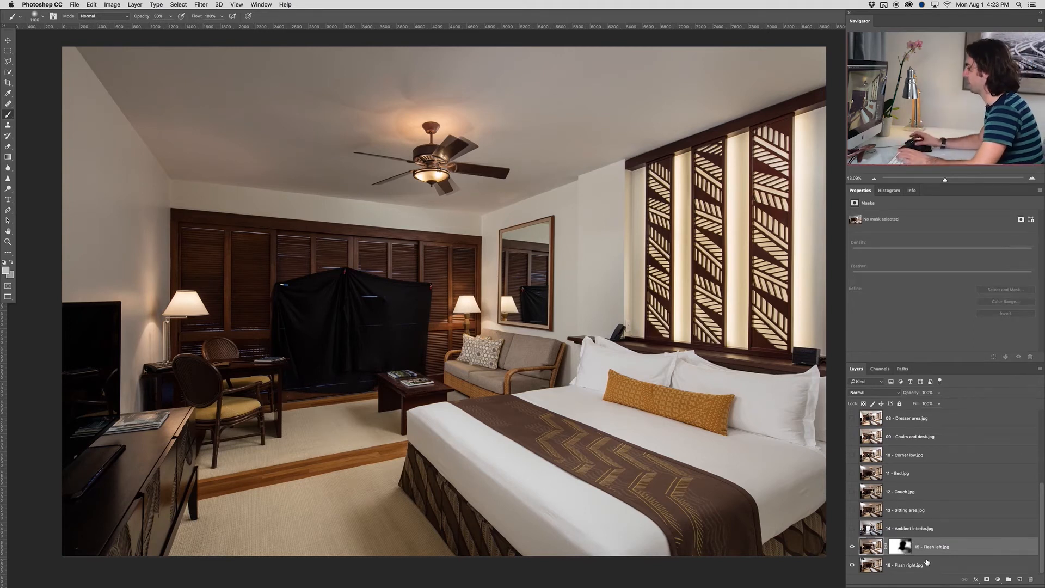
{"action": "left_click", "coordinate": [924, 566], "text": "shift"}
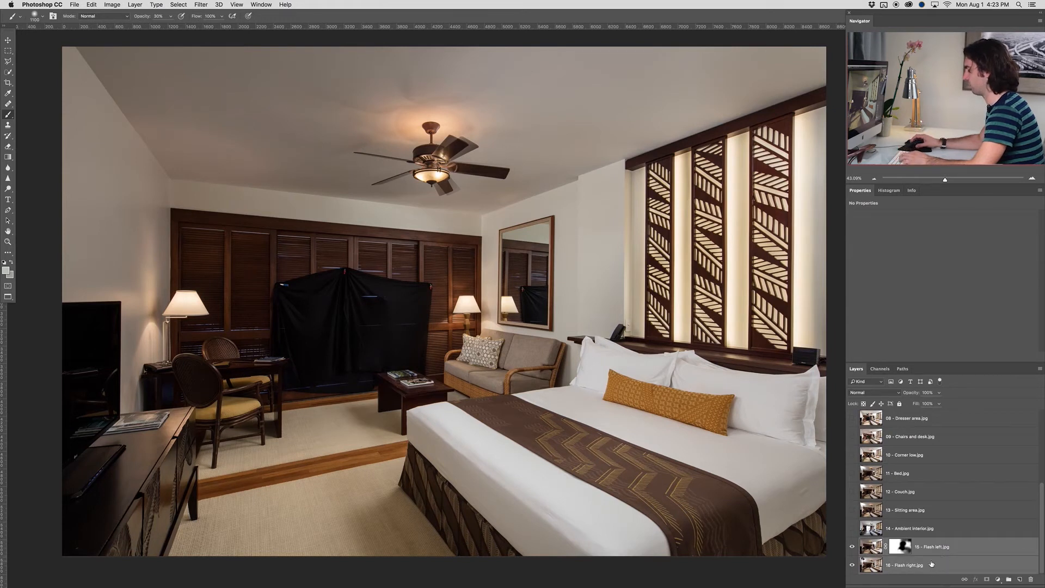
{"action": "key", "text": "super+g"}
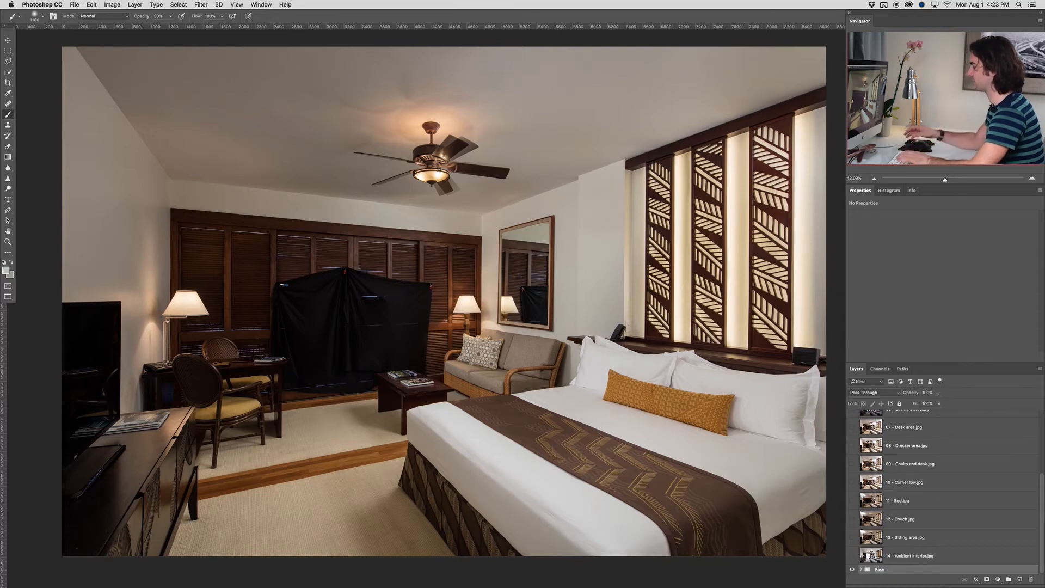
Toggle the visibility of the 14 - Ambient interior.jpg layer to compare it with the Base group
{"action": "left_click", "coordinate": [893, 557]}
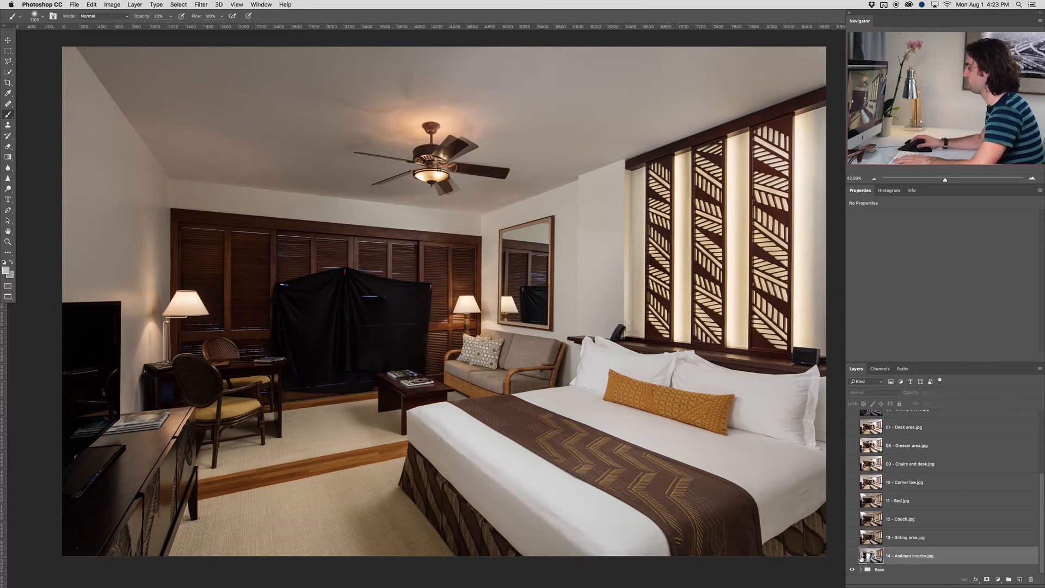
{"action": "left_click", "coordinate": [854, 555]}
{"action": "left_click", "coordinate": [853, 556]}
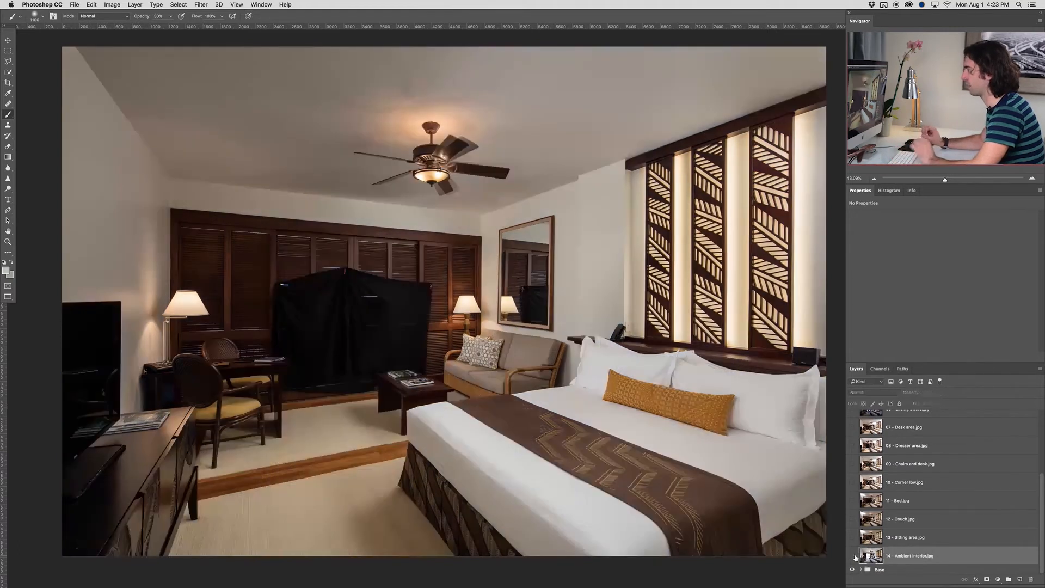
Show the 13 - Sitting area.jpg layer and add a black layer mask that hides its whole content
{"action": "left_click", "coordinate": [899, 541]}
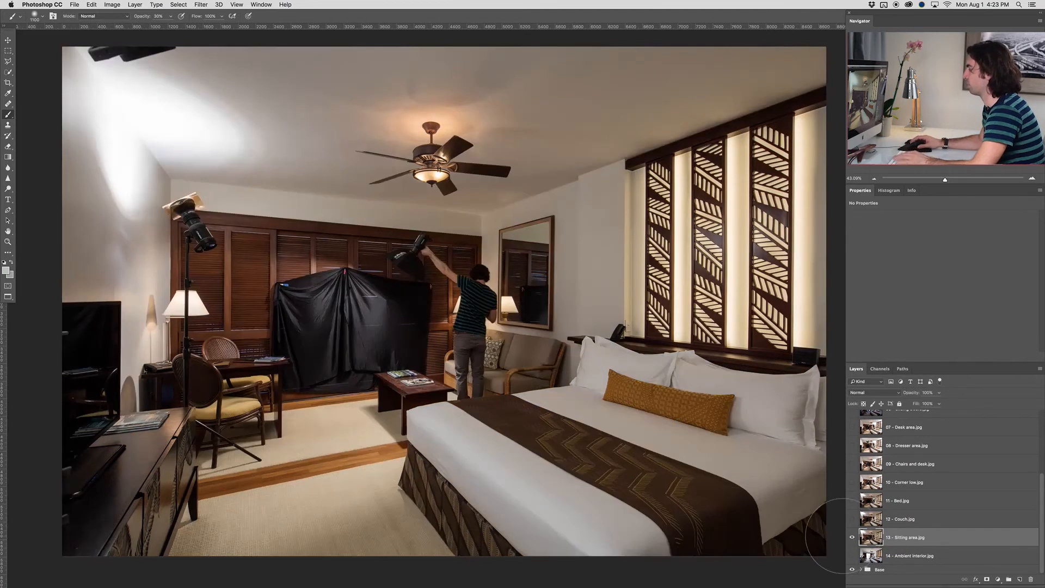
{"action": "left_click", "coordinate": [852, 538]}
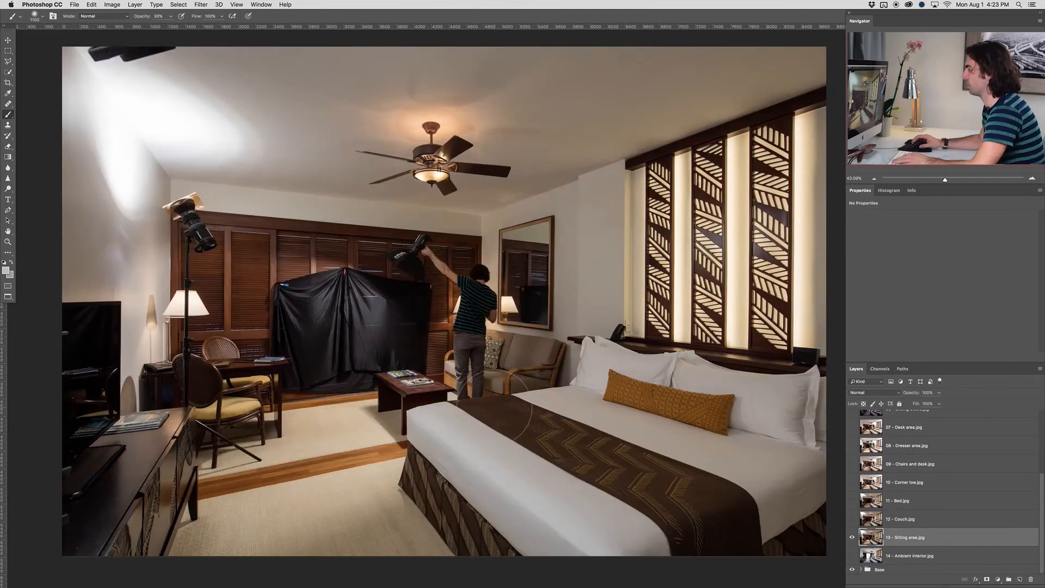
{"action": "scroll", "coordinate": [327, 392], "scroll_direction": "left", "scroll_amount": 3}
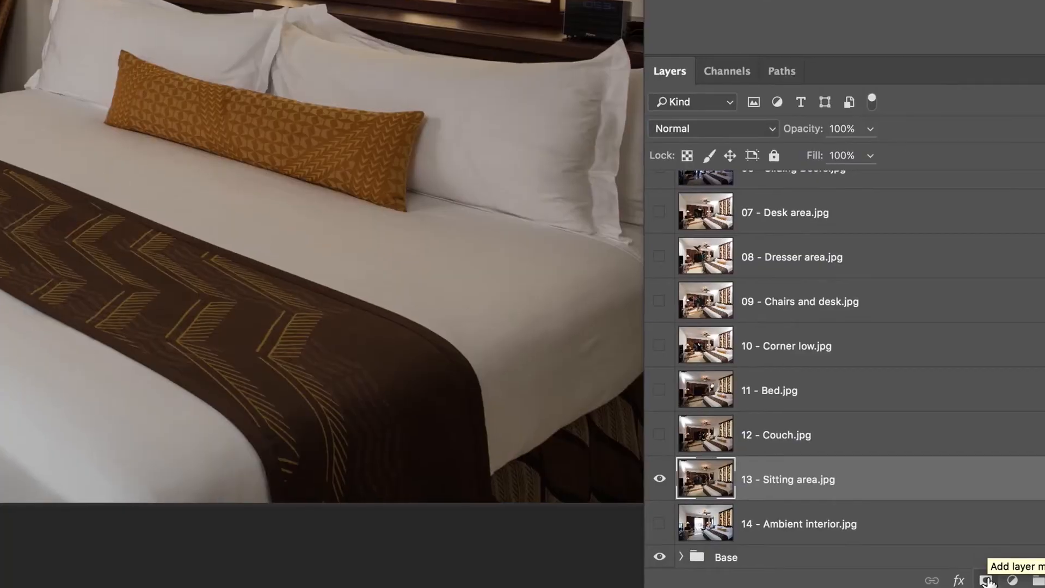
{"action": "left_click", "coordinate": [987, 580], "text": "alt"}
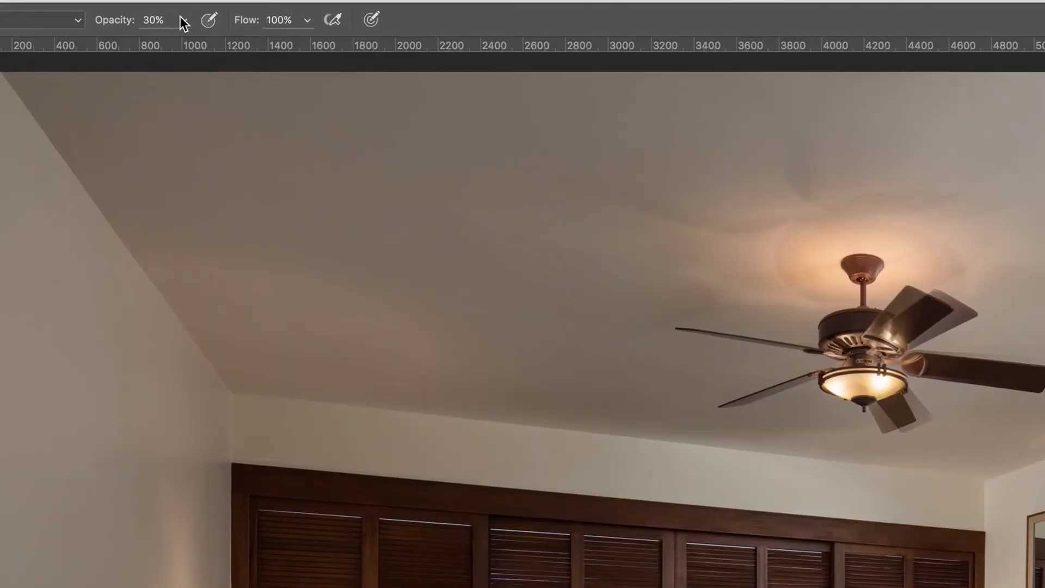
Paint white at 30% opacity on the 13 - Sitting area.jpg mask to reveal the brighter carpet and coffee table
{"action": "left_click", "coordinate": [183, 20]}
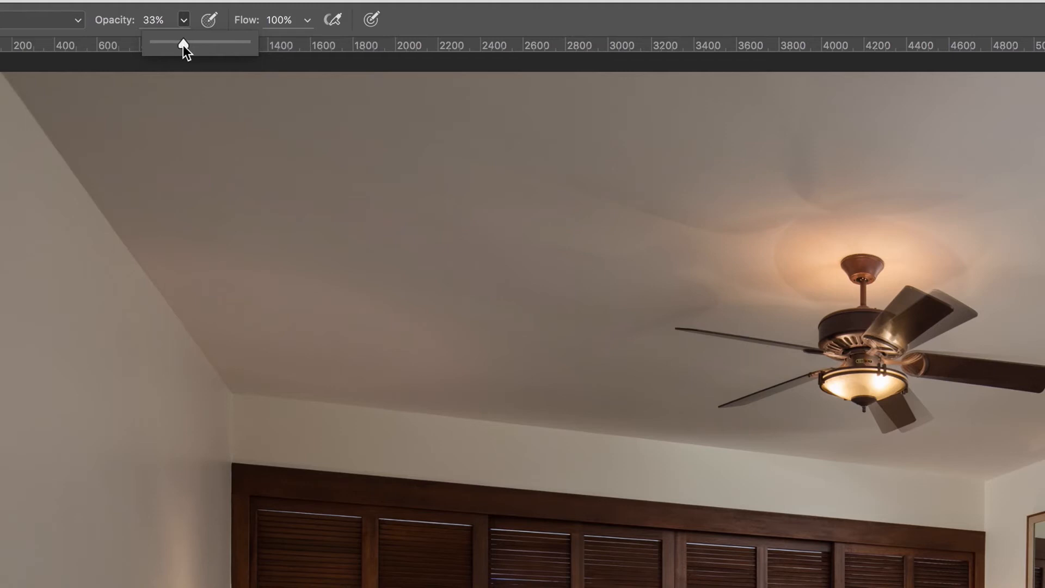
{"action": "left_click", "coordinate": [403, 21]}
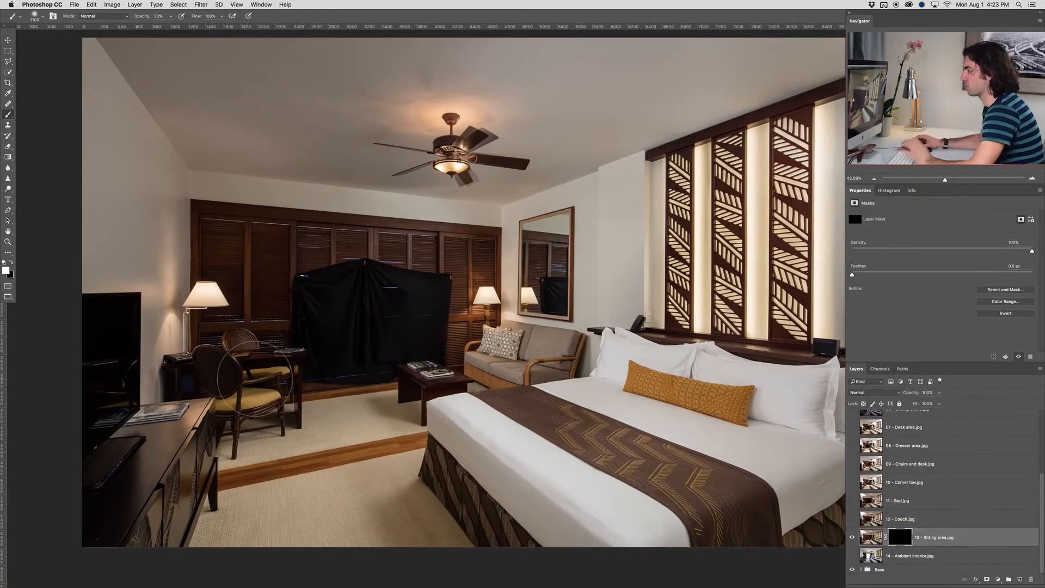
{"action": "left_click", "coordinate": [359, 436]}
{"action": "mouse_move", "coordinate": [357, 436]}
{"action": "left_mouse_down"}
{"action": "mouse_move", "coordinate": [316, 447]}
{"action": "mouse_move", "coordinate": [317, 464]}
{"action": "mouse_move", "coordinate": [370, 438]}
{"action": "mouse_move", "coordinate": [414, 382]}
{"action": "mouse_move", "coordinate": [424, 379]}
{"action": "mouse_move", "coordinate": [436, 413]}
{"action": "mouse_move", "coordinate": [406, 392]}
{"action": "left_mouse_up"}
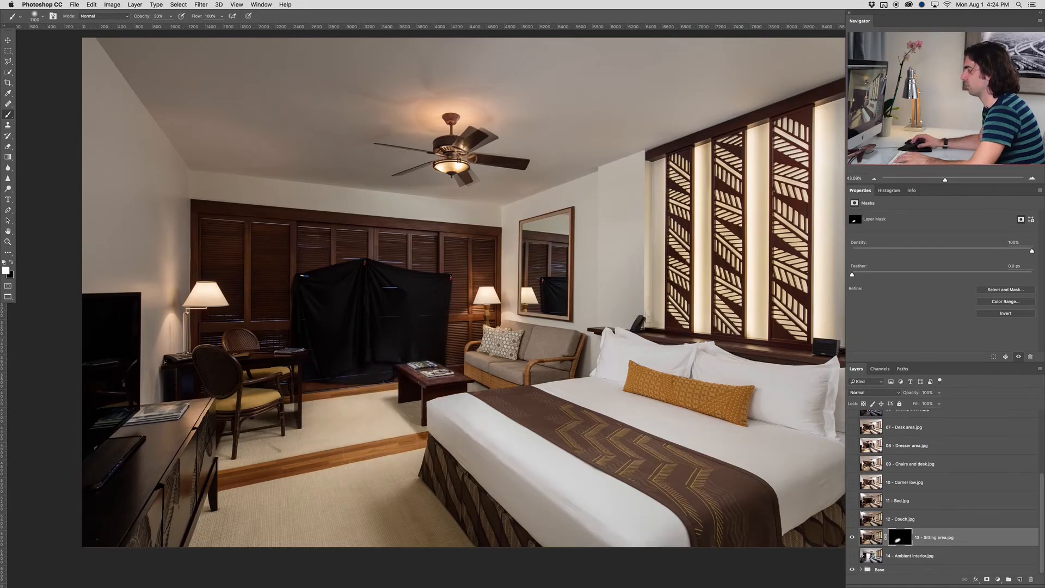
{"action": "key", "text": "x"}
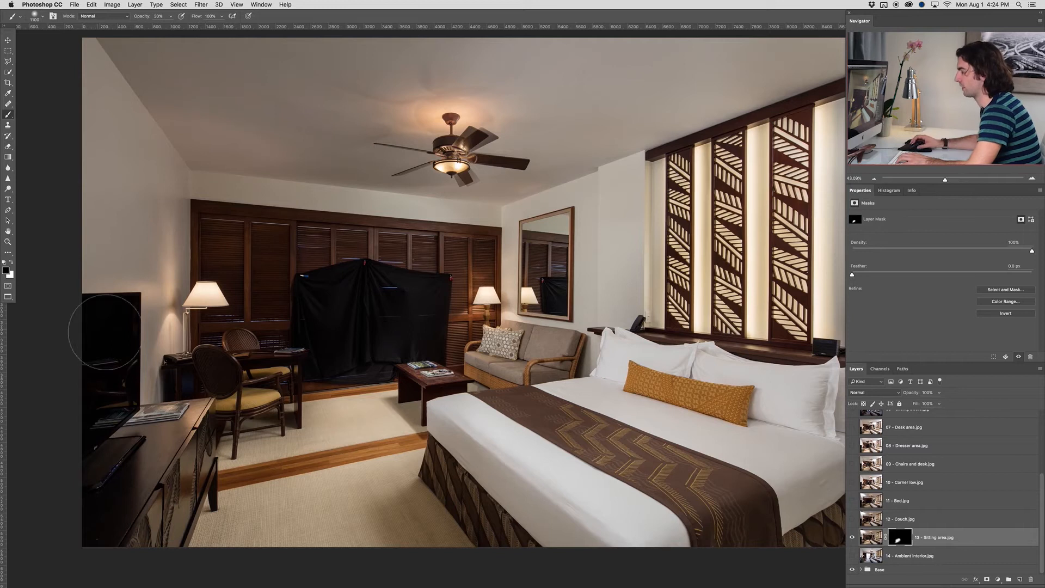
Compare the 13 - Sitting area.jpg layer with its mask disabled and enabled, and set up a smaller black mask brush at 100% opacity
{"action": "left_click", "coordinate": [898, 540], "text": "shift"}
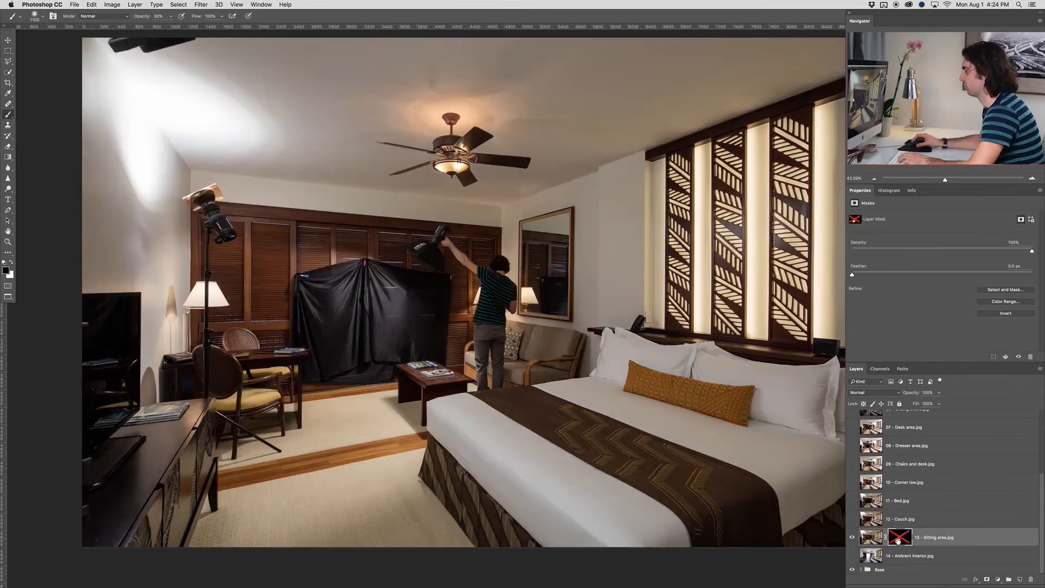
{"action": "left_click", "coordinate": [900, 540], "text": "shift"}
{"action": "key", "text": "bracketleft"}
{"action": "key", "text": "bracketleft"}
{"action": "key", "text": "bracketleft"}
{"action": "key", "text": "bracketleft"}
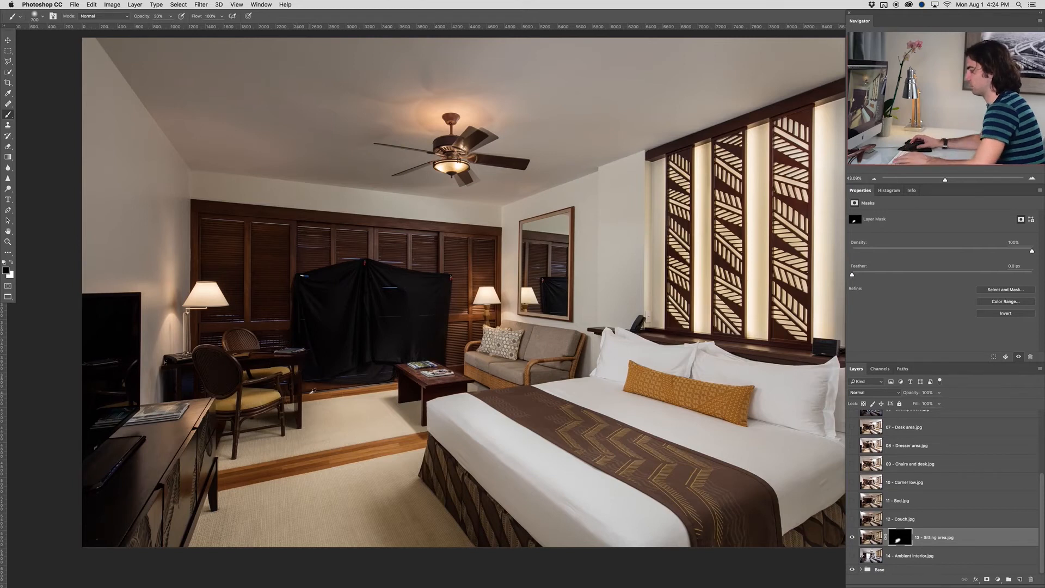
{"action": "scroll", "coordinate": [308, 392], "scroll_direction": "up", "scroll_amount": 5}
{"action": "key", "text": "x"}
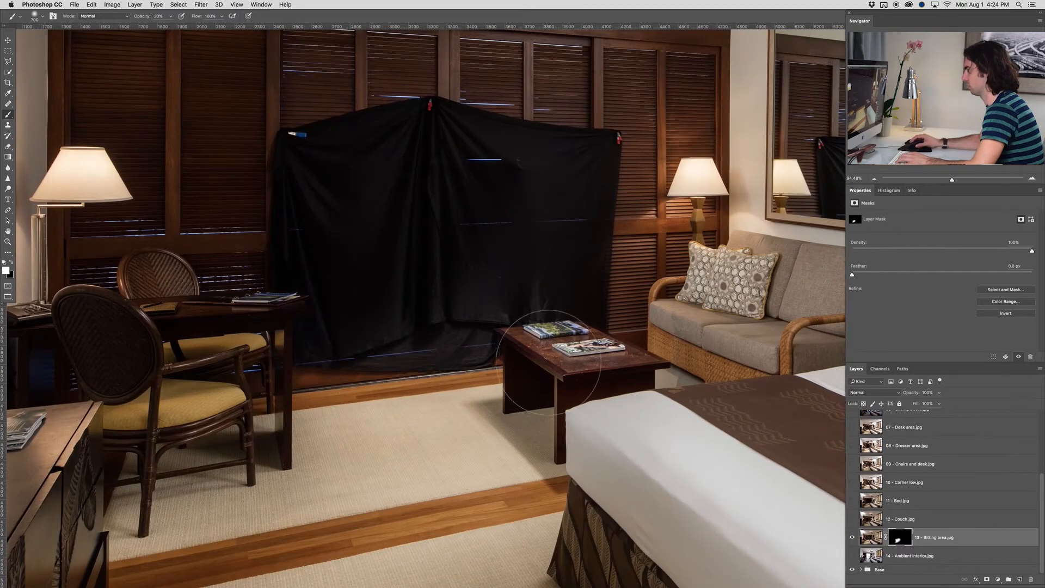
{"action": "key", "text": "x"}
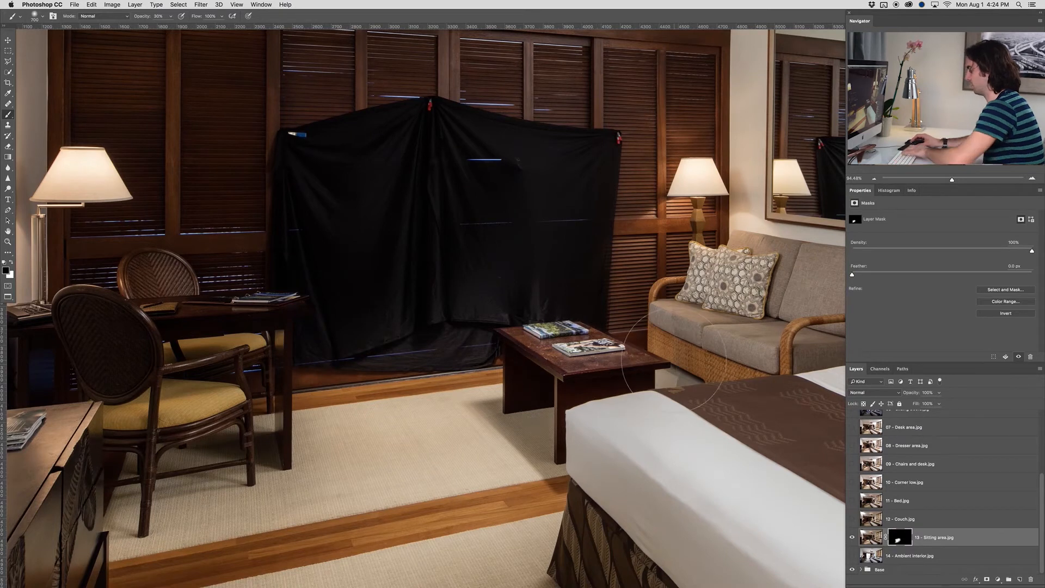
{"action": "key", "text": "bracketleft"}
{"action": "key", "text": "bracketleft"}
{"action": "key", "text": "0"}
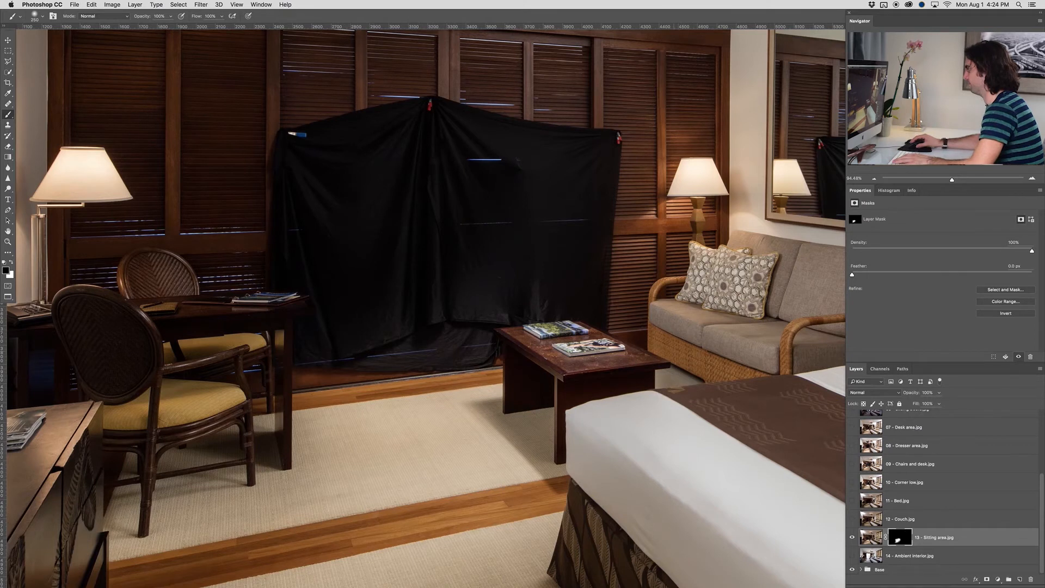
Toggle the visibility of the 13 - Sitting area.jpg layer to compare the room with and without its effect
{"action": "scroll", "coordinate": [690, 346], "scroll_direction": "down", "scroll_amount": 8}
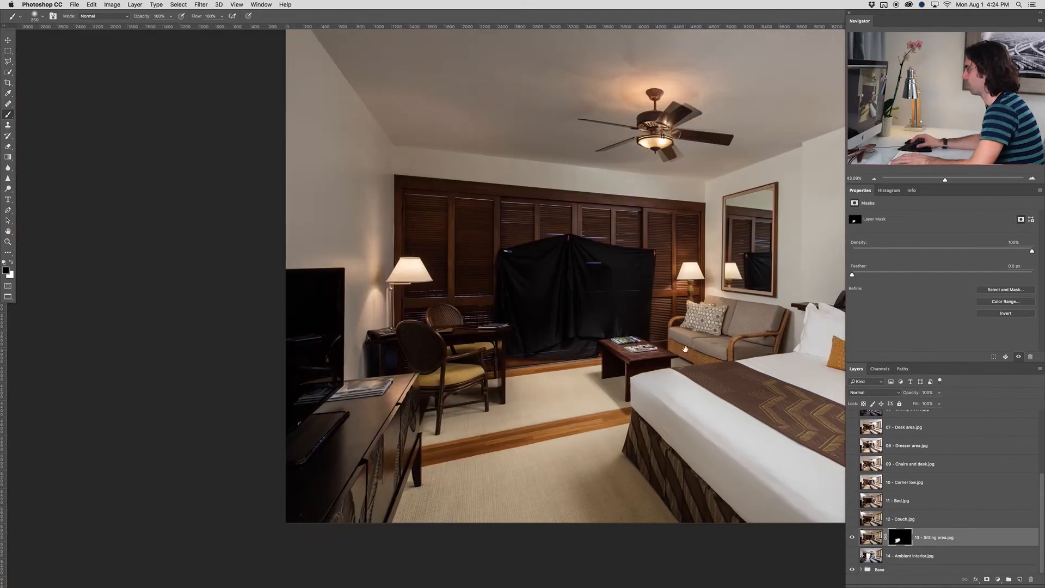
{"action": "left_click_drag", "start_coordinate": [690, 348], "coordinate": [536, 348]}
{"action": "left_click", "coordinate": [853, 538]}
{"action": "left_click", "coordinate": [853, 538]}
Show the 12 - Couch.jpg layer and add a black layer mask that hides its whole content
{"action": "left_click", "coordinate": [880, 522]}
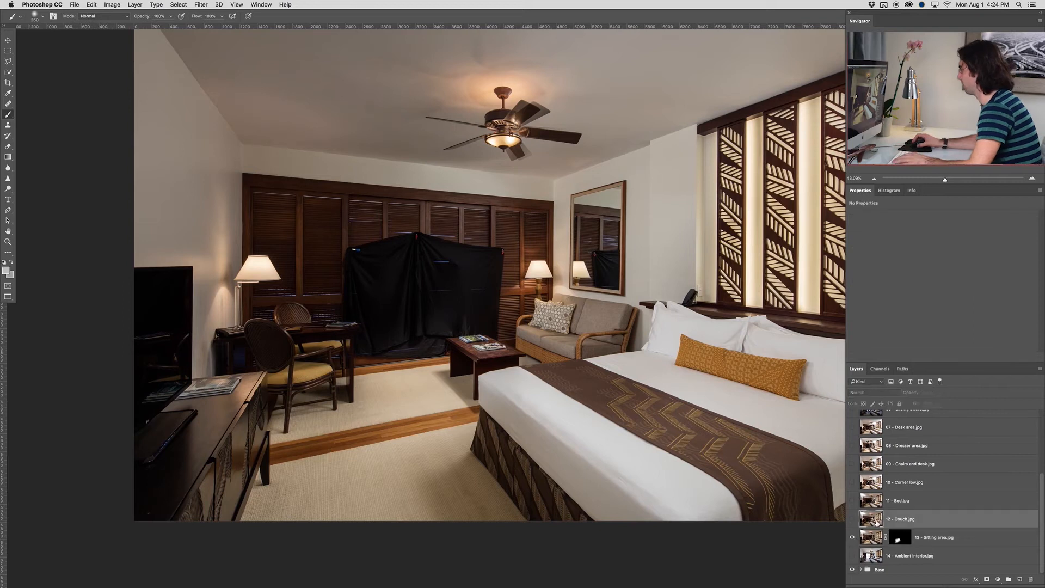
{"action": "left_click", "coordinate": [852, 520]}
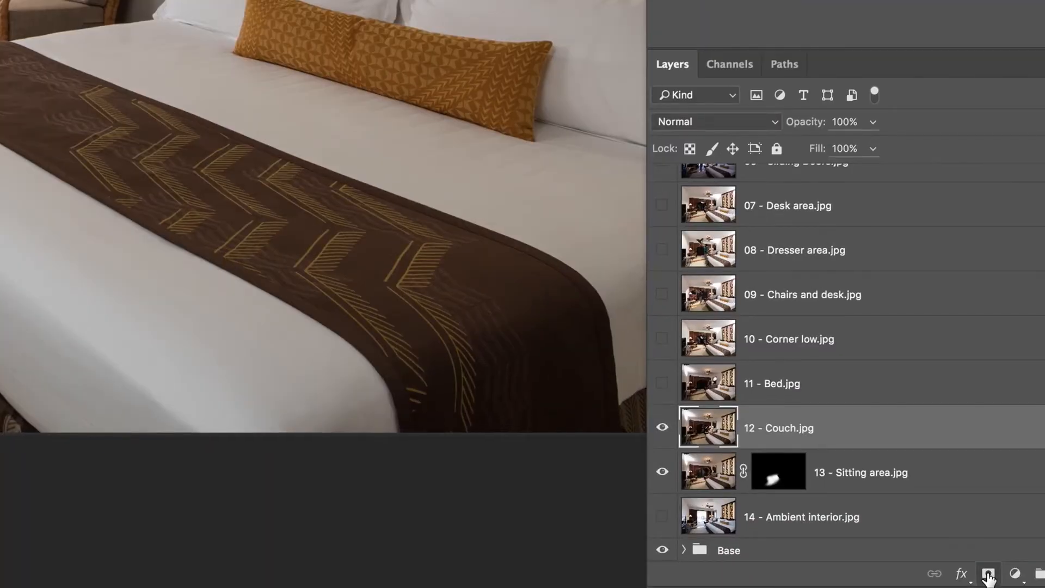
{"action": "left_click", "coordinate": [988, 574], "text": "alt"}
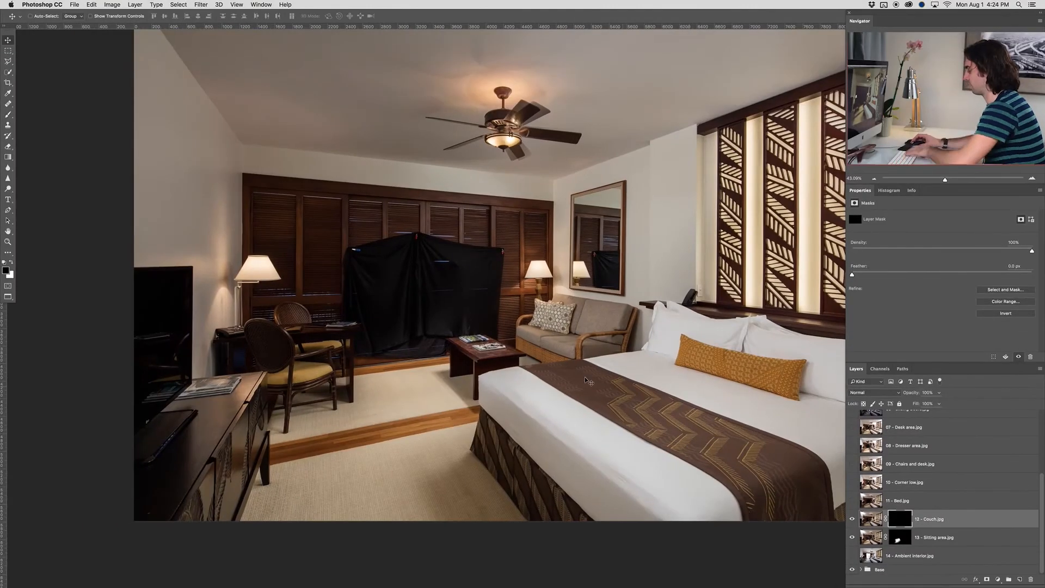
Paint white at 100% opacity on the 12 - Couch.jpg mask to reveal the brighter couch and pillows
{"action": "key", "text": "b"}
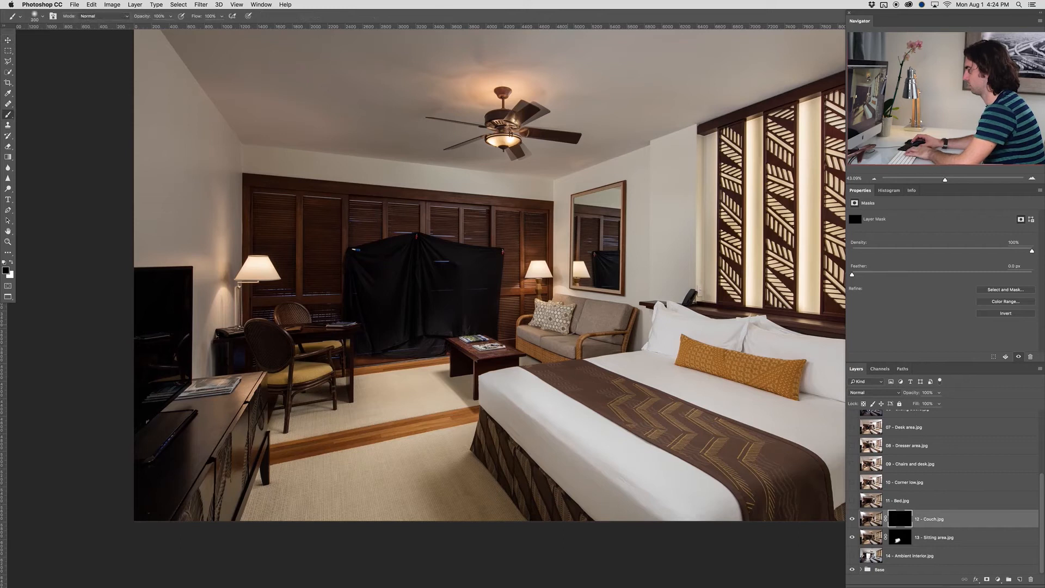
{"action": "key", "text": "bracketright"}
{"action": "key", "text": "bracketright"}
{"action": "key", "text": "bracketright"}
{"action": "key", "text": "bracketright"}
{"action": "key", "text": "bracketright"}
{"action": "key", "text": "bracketright"}
{"action": "key", "text": "x"}
{"action": "left_click", "coordinate": [562, 329]}
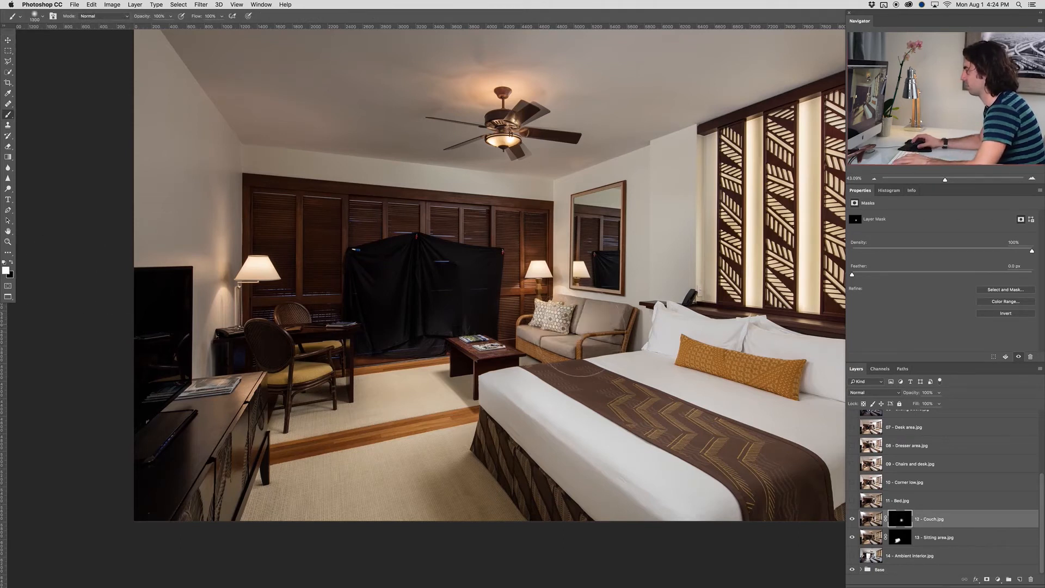
{"action": "left_click", "coordinate": [529, 335]}
{"action": "left_click", "coordinate": [601, 325]}
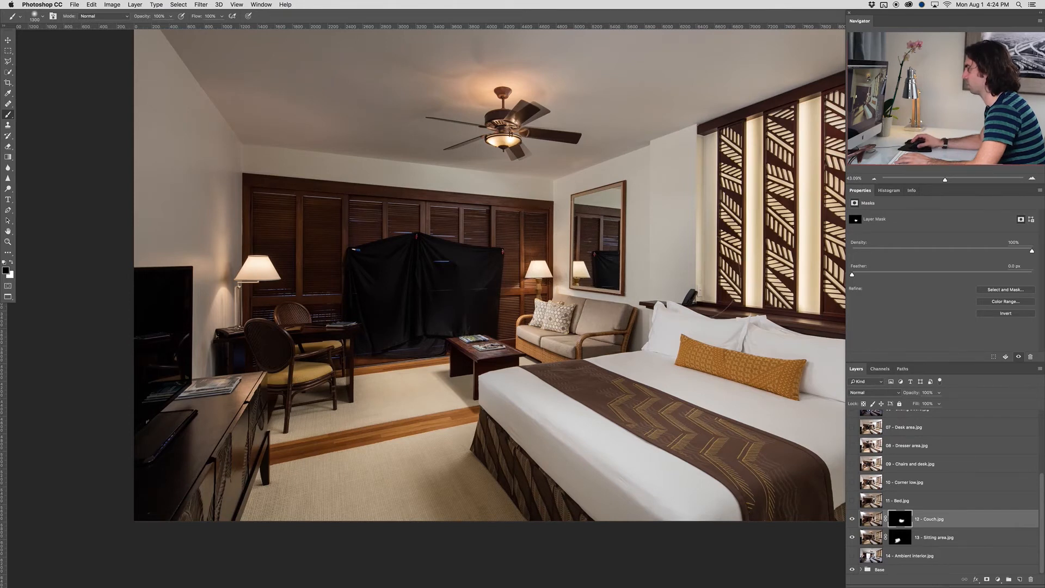
Undo the black stroke over the couch and refine the 12 - Couch.jpg mask with a smaller white brush
{"action": "scroll", "coordinate": [566, 304], "scroll_direction": "up", "scroll_amount": 5}
{"action": "left_click", "coordinate": [545, 346]}
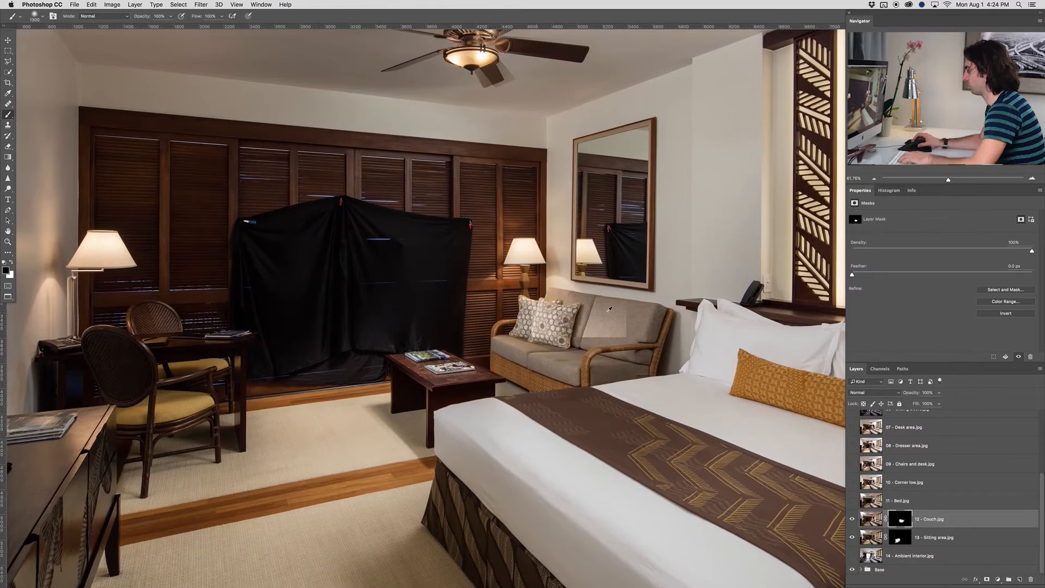
{"action": "key", "text": "super+z"}
{"action": "key", "text": "x"}
{"action": "key", "text": "bracketleft"}
{"action": "key", "text": "bracketleft"}
{"action": "key", "text": "bracketleft"}
{"action": "key", "text": "bracketleft"}
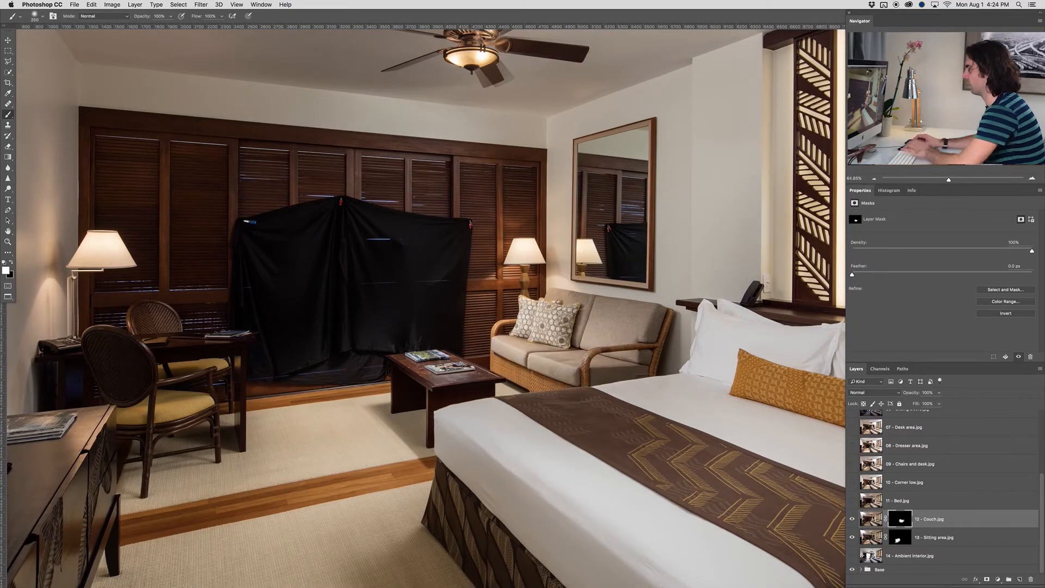
{"action": "key", "text": "bracketleft"}
{"action": "key", "text": "bracketleft"}
{"action": "key", "text": "bracketleft"}
{"action": "key", "text": "bracketleft"}
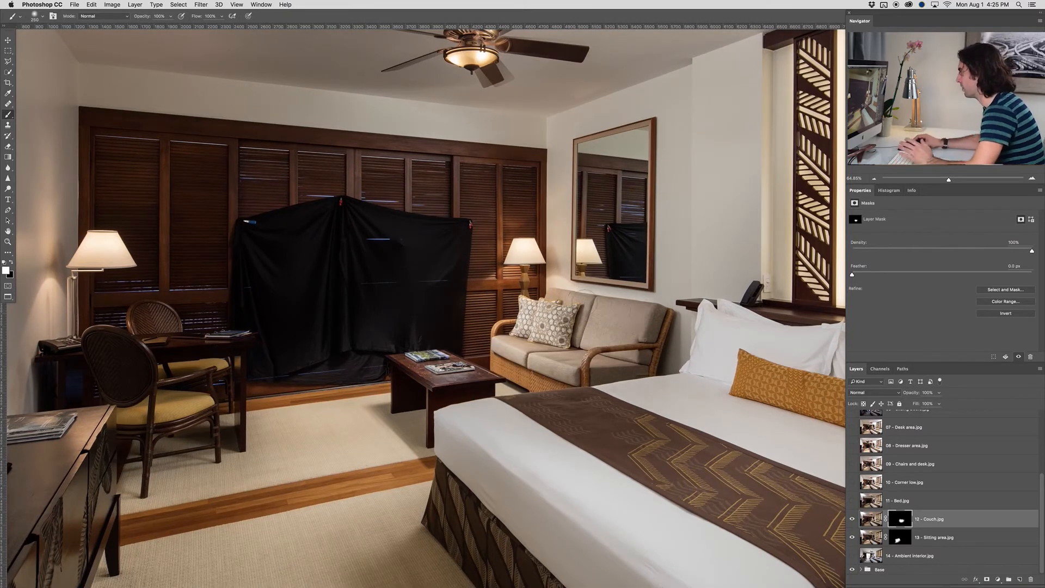
Disable and re-enable the 12 - Couch.jpg layer mask to check the blend of the couch with the room
{"action": "left_click", "coordinate": [901, 522], "text": "shift"}
{"action": "left_click", "coordinate": [901, 522], "text": "shift"}
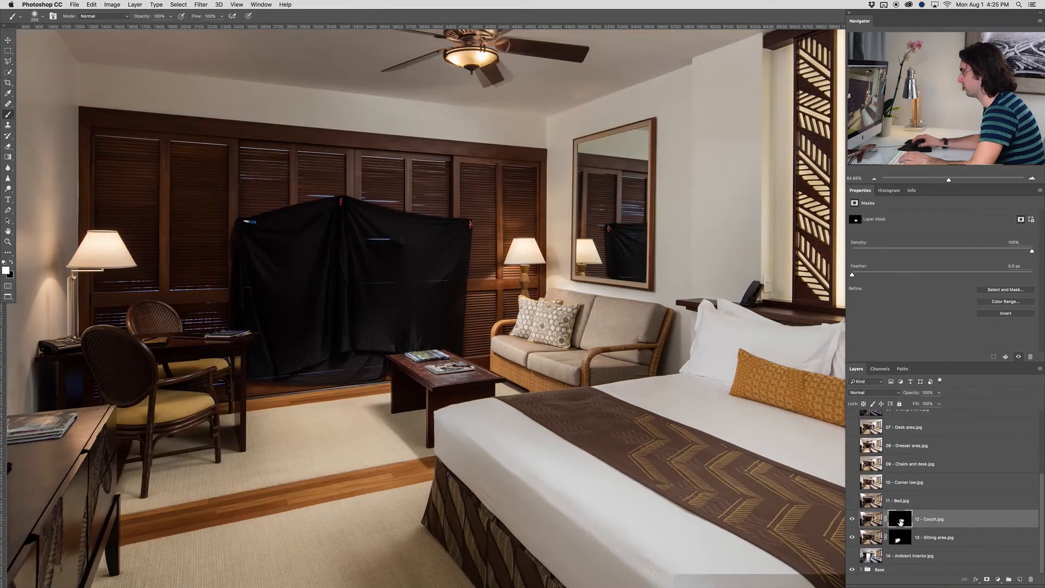
{"action": "scroll", "coordinate": [593, 360], "scroll_direction": "down", "scroll_amount": 5}
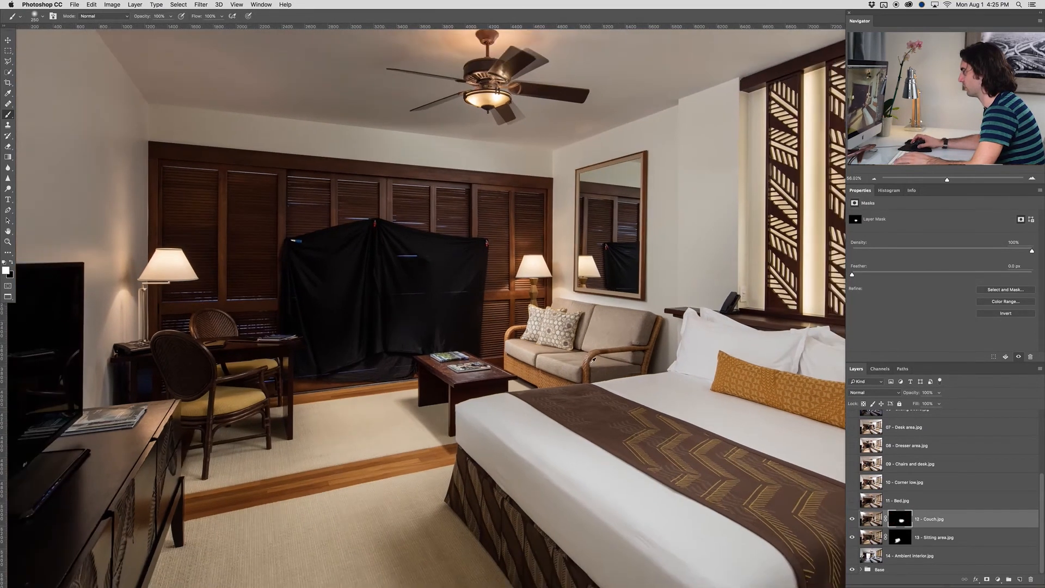
{"action": "scroll", "coordinate": [549, 337], "scroll_direction": "down", "scroll_amount": 2}
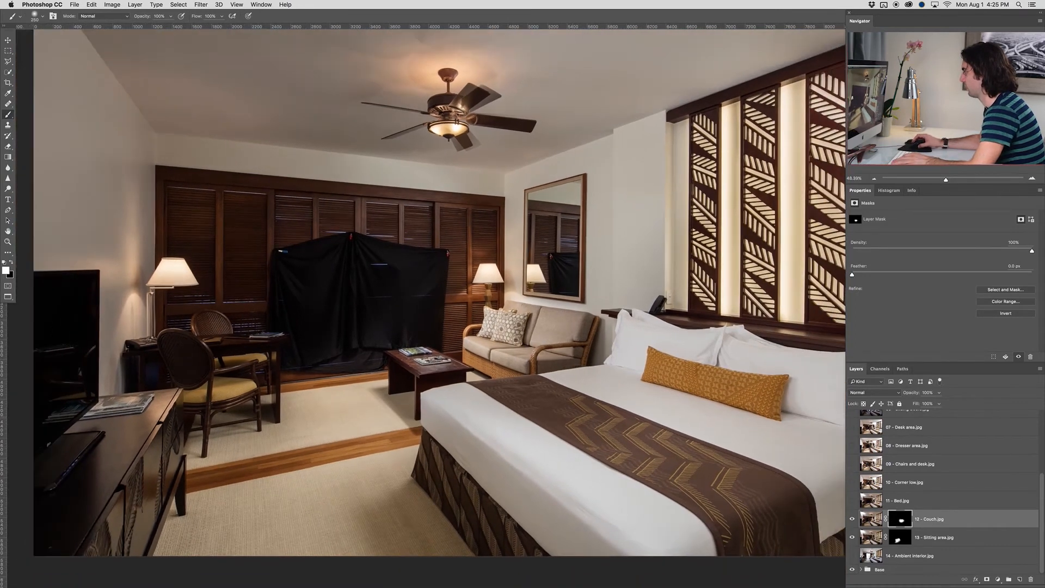
Show the 11 - Bed.jpg layer and add a black layer mask that hides its whole content
{"action": "left_click", "coordinate": [867, 501]}
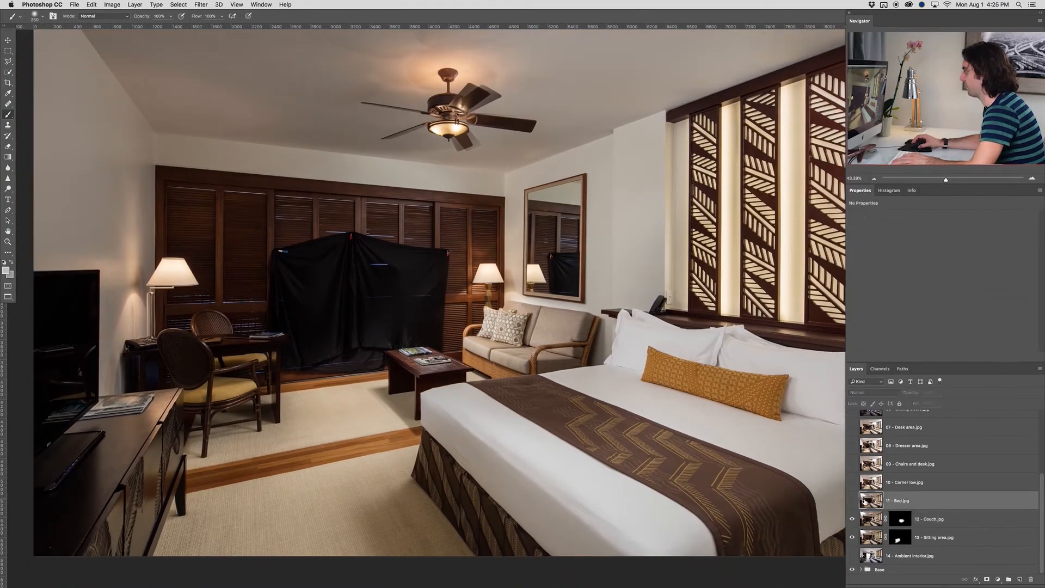
{"action": "left_click", "coordinate": [853, 501]}
{"action": "scroll", "coordinate": [618, 435], "scroll_direction": "down", "scroll_amount": 5}
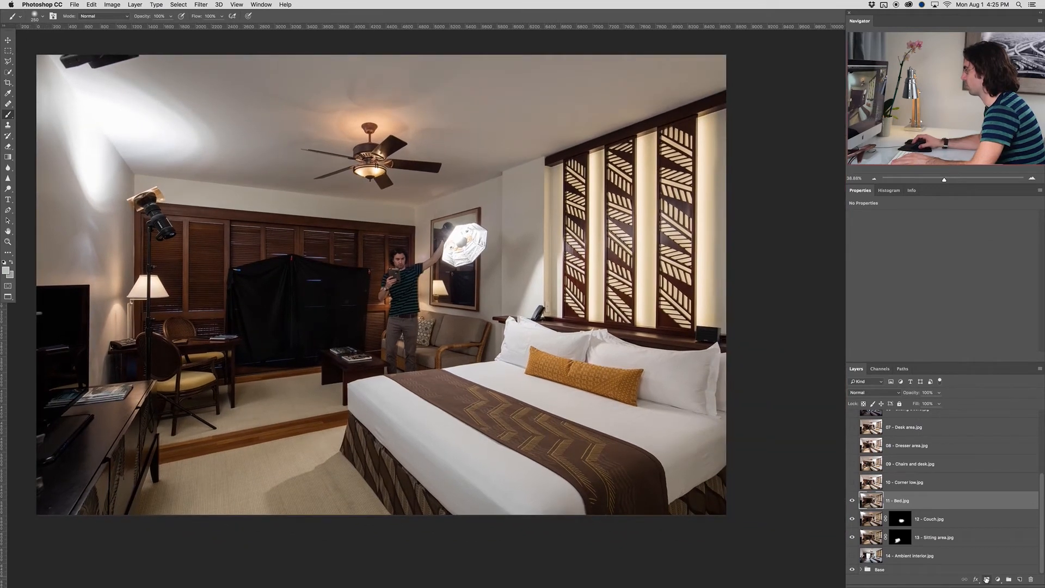
{"action": "left_click", "coordinate": [986, 579], "text": "alt"}
Paint white at 100% opacity with a large brush on the 11 - Bed.jpg mask to reveal the lit bed and bed skirt
{"action": "key", "text": "bracketright"}
{"action": "key", "text": "bracketright"}
{"action": "key", "text": "bracketright"}
{"action": "key", "text": "bracketright"}
{"action": "key", "text": "bracketright"}
{"action": "key", "text": "bracketright"}
{"action": "key", "text": "bracketright"}
{"action": "key", "text": "bracketright"}
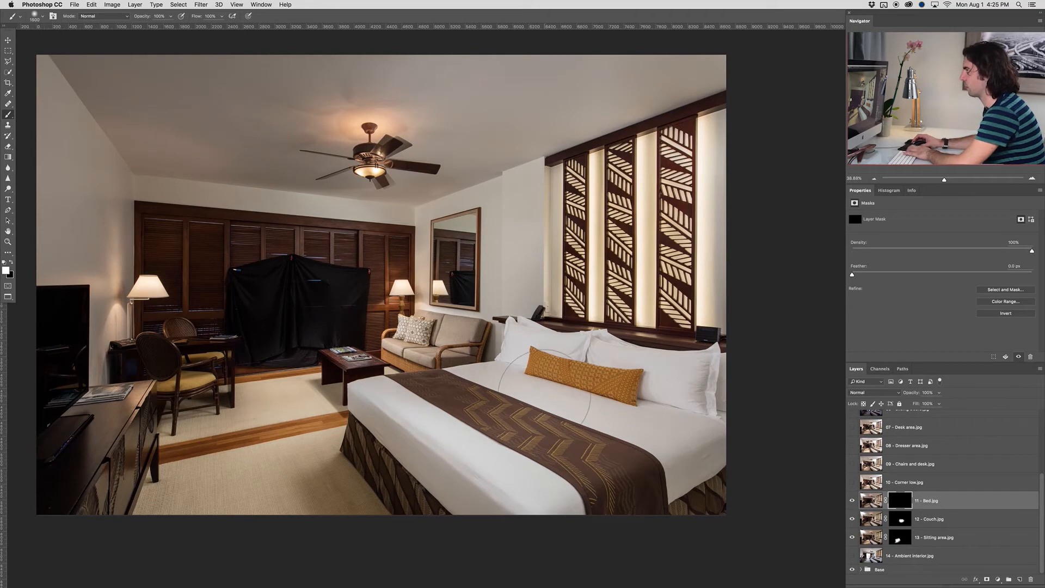
{"action": "left_click", "coordinate": [678, 396]}
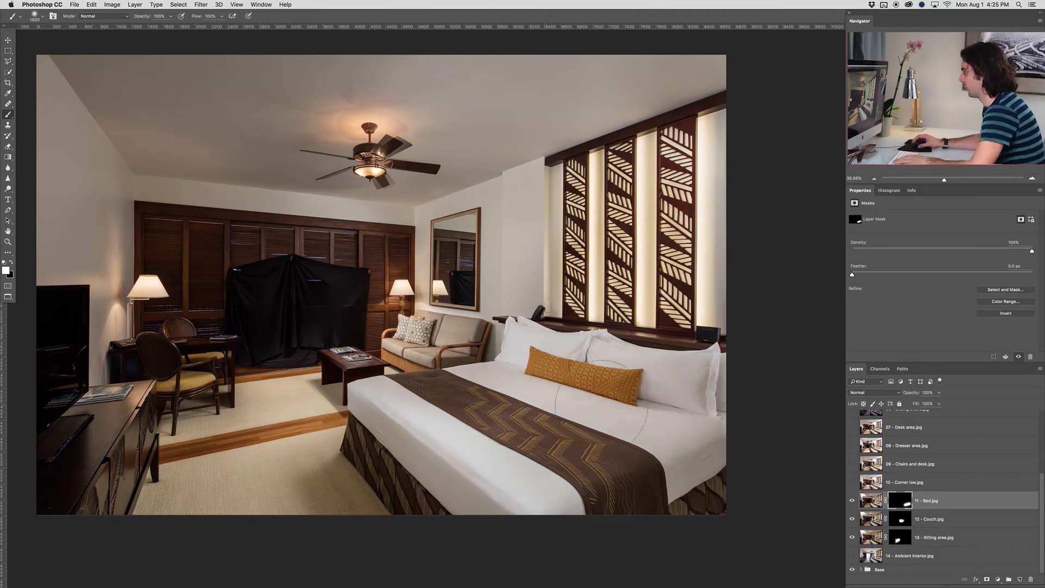
{"action": "mouse_move", "coordinate": [522, 414]}
{"action": "left_mouse_down"}
{"action": "mouse_move", "coordinate": [494, 405]}
{"action": "mouse_move", "coordinate": [512, 401]}
{"action": "mouse_move", "coordinate": [490, 397]}
{"action": "mouse_move", "coordinate": [435, 409]}
{"action": "mouse_move", "coordinate": [479, 396]}
{"action": "mouse_move", "coordinate": [385, 425]}
{"action": "mouse_move", "coordinate": [400, 422]}
{"action": "mouse_move", "coordinate": [371, 420]}
{"action": "mouse_move", "coordinate": [364, 436]}
{"action": "mouse_move", "coordinate": [392, 507]}
{"action": "mouse_move", "coordinate": [337, 506]}
{"action": "mouse_move", "coordinate": [334, 536]}
{"action": "left_mouse_up"}
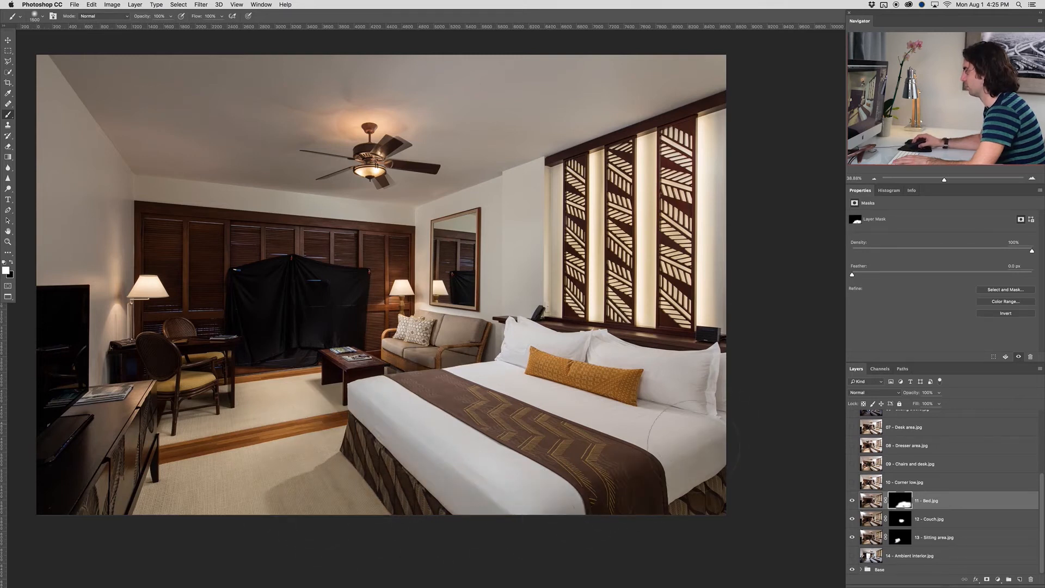
{"action": "mouse_move", "coordinate": [633, 419]}
{"action": "left_mouse_down"}
{"action": "mouse_move", "coordinate": [558, 419]}
{"action": "mouse_move", "coordinate": [493, 407]}
{"action": "mouse_move", "coordinate": [425, 386]}
{"action": "mouse_move", "coordinate": [421, 371]}
{"action": "mouse_move", "coordinate": [365, 442]}
{"action": "left_mouse_up"}
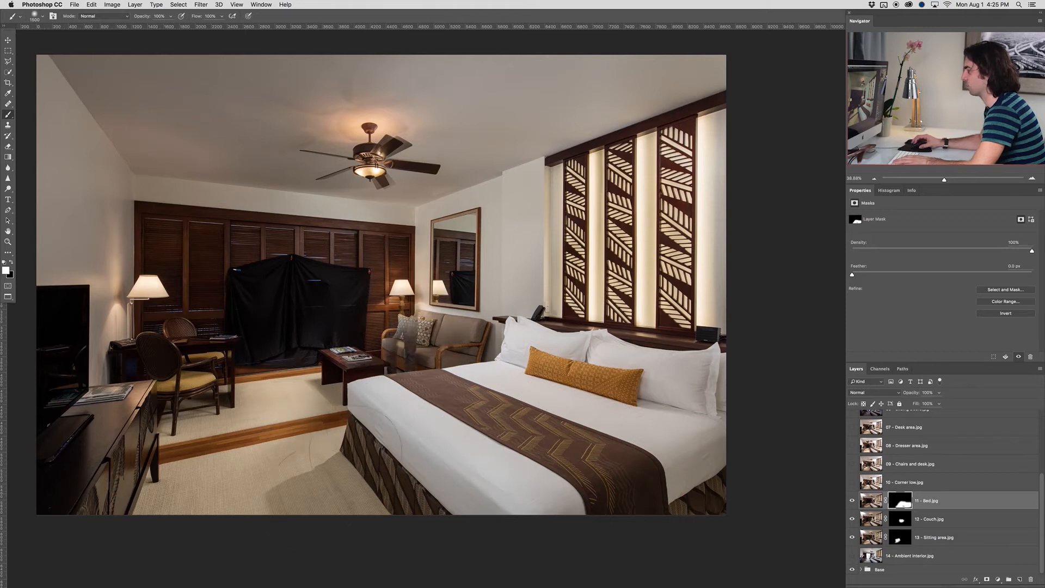
Paint black on the 11 - Bed.jpg mask over the couch to remove the photographer's ghosted figure
{"action": "scroll", "coordinate": [423, 340], "scroll_direction": "up", "scroll_amount": 3}
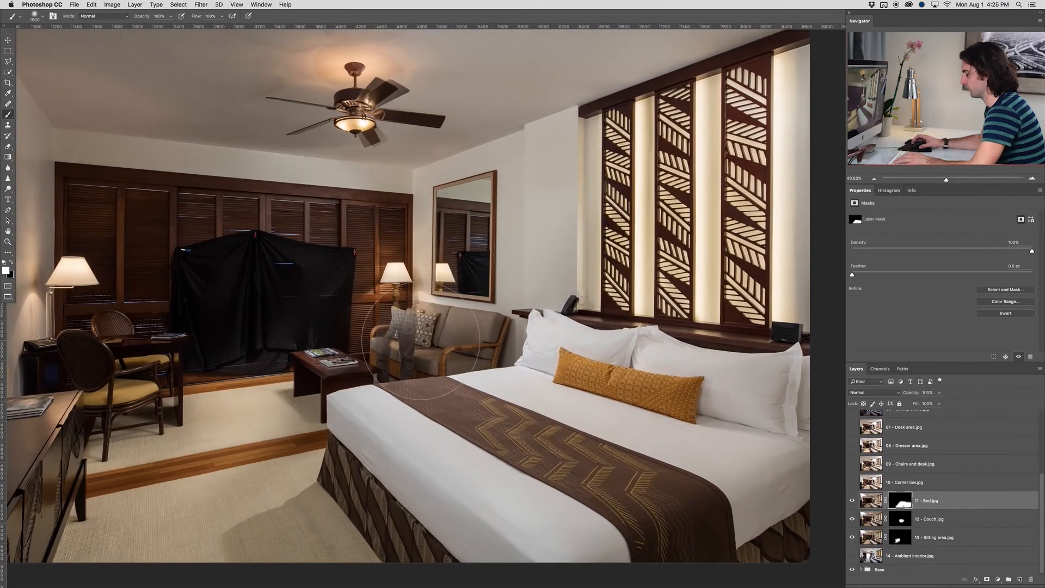
{"action": "key", "text": "x"}
{"action": "key", "text": "["}
{"action": "key", "text": "["}
{"action": "key", "text": "bracketleft"}
{"action": "key", "text": "bracketleft"}
{"action": "key", "text": "bracketleft"}
{"action": "key", "text": "bracketleft"}
{"action": "key", "text": "bracketleft"}
{"action": "key", "text": "bracketleft"}
{"action": "key", "text": "bracketleft"}
{"action": "key", "text": "bracketleft"}
{"action": "key", "text": "bracketleft"}
{"action": "key", "text": "bracketleft"}
{"action": "key", "text": "bracketleft"}
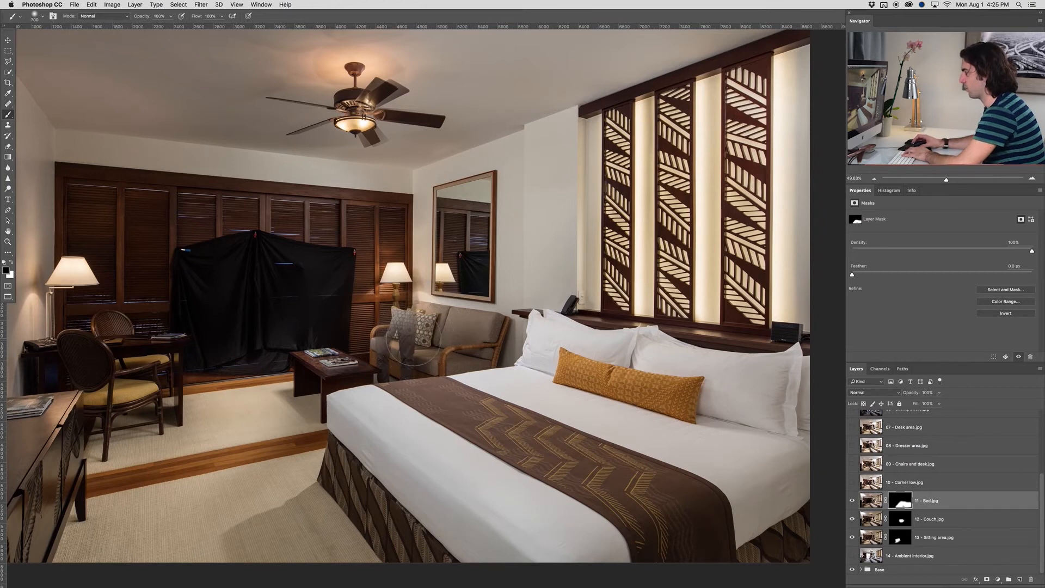
{"action": "key", "text": "bracketright"}
{"action": "key", "text": "bracketright"}
{"action": "key", "text": "bracketright"}
{"action": "key", "text": "bracketright"}
{"action": "key", "text": "bracketright"}
{"action": "key", "text": "bracketright"}
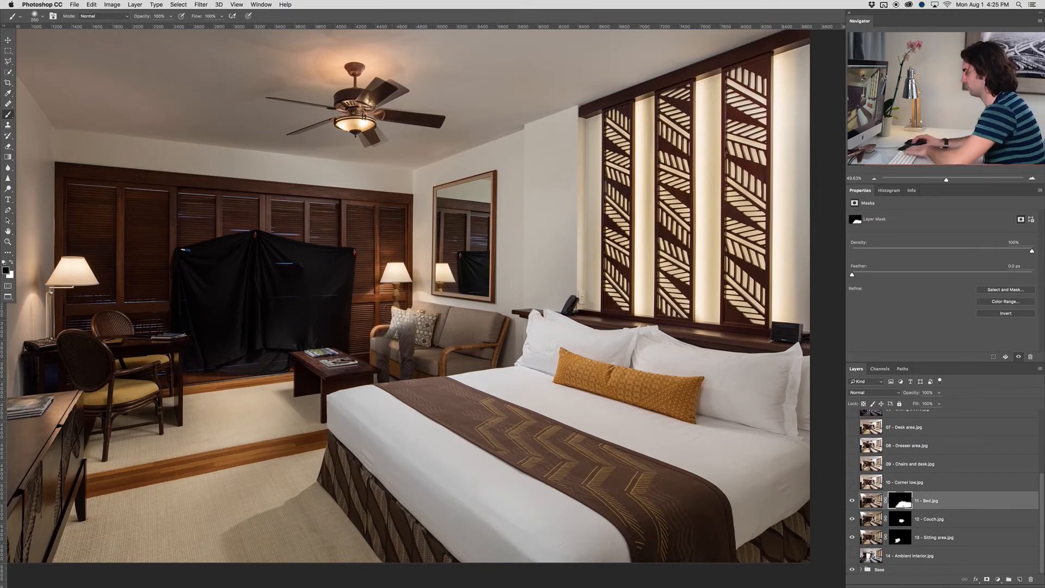
{"action": "key", "text": "bracketright"}
{"action": "mouse_move", "coordinate": [388, 323]}
{"action": "left_mouse_down"}
{"action": "mouse_move", "coordinate": [401, 337]}
{"action": "mouse_move", "coordinate": [387, 327]}
{"action": "left_mouse_up"}
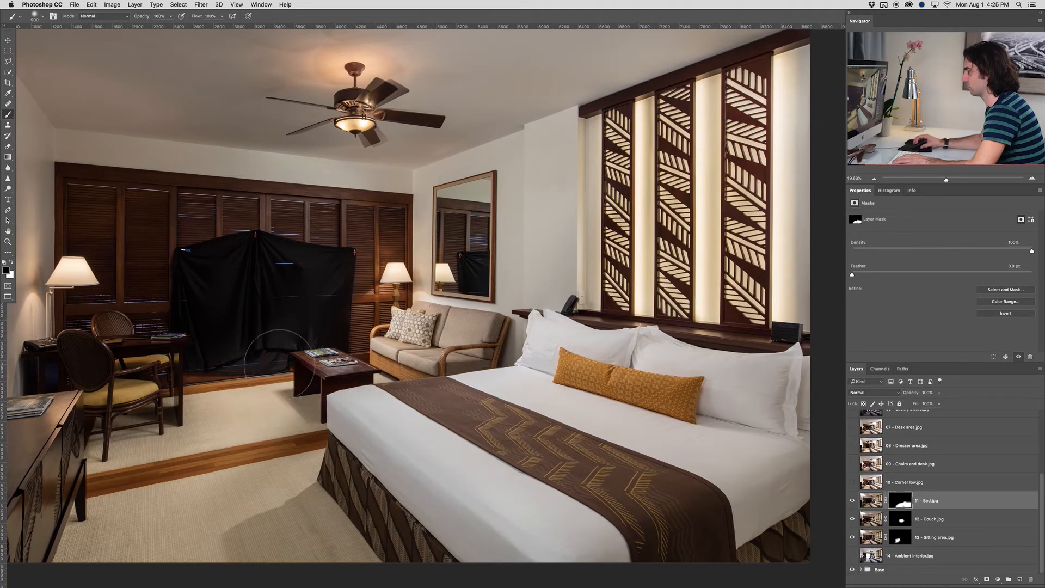
Set the blending mode of the 11 - Bed.jpg layer to Lighten
{"action": "scroll", "coordinate": [345, 369], "scroll_direction": "down", "scroll_amount": 1}
{"action": "scroll", "coordinate": [344, 370], "scroll_direction": "down", "scroll_amount": 2}
{"action": "left_click_drag", "start_coordinate": [384, 392], "coordinate": [404, 374]}
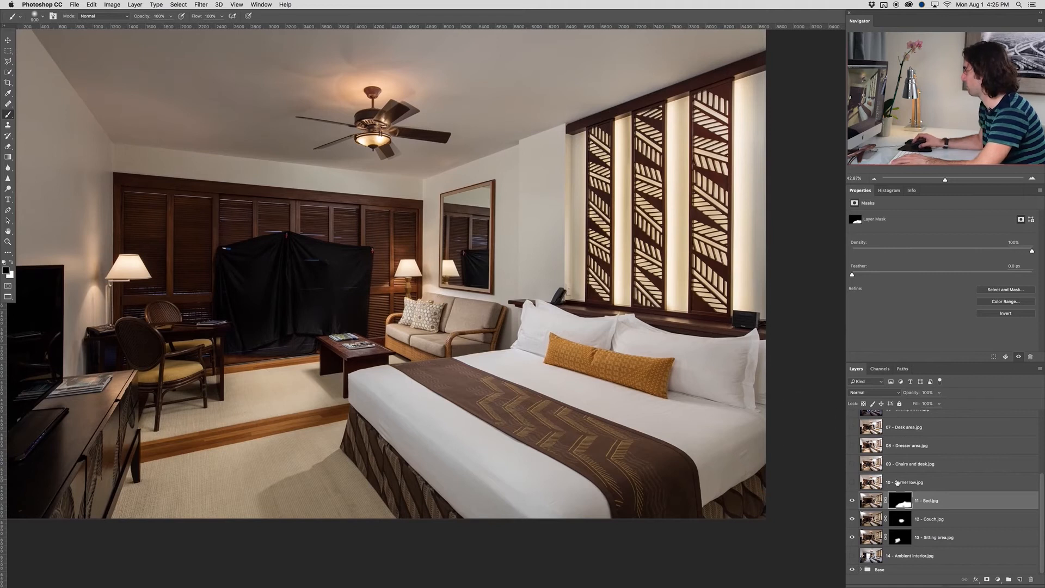
{"action": "left_click", "coordinate": [869, 391]}
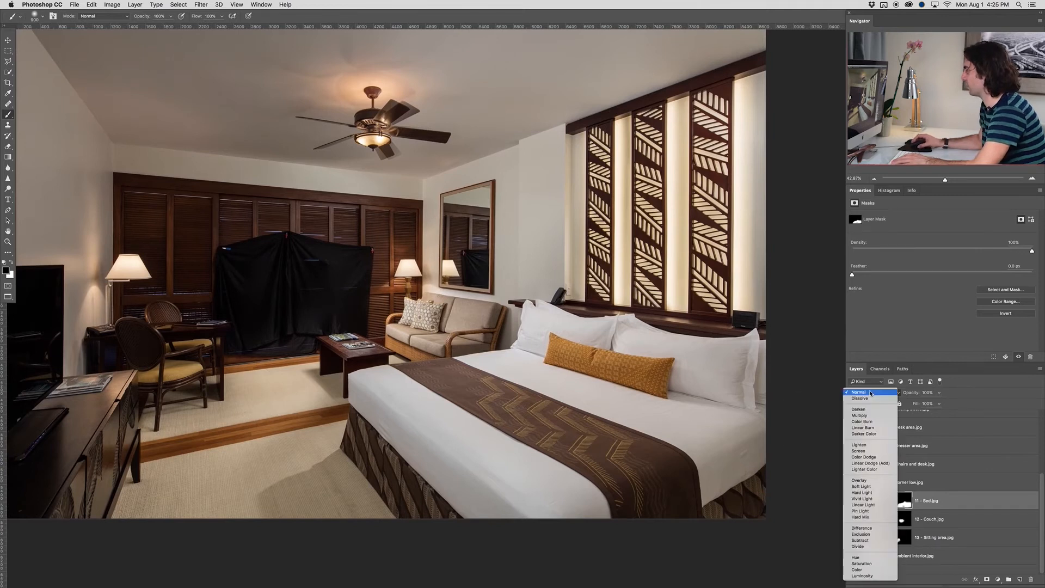
{"action": "left_click", "coordinate": [873, 446]}
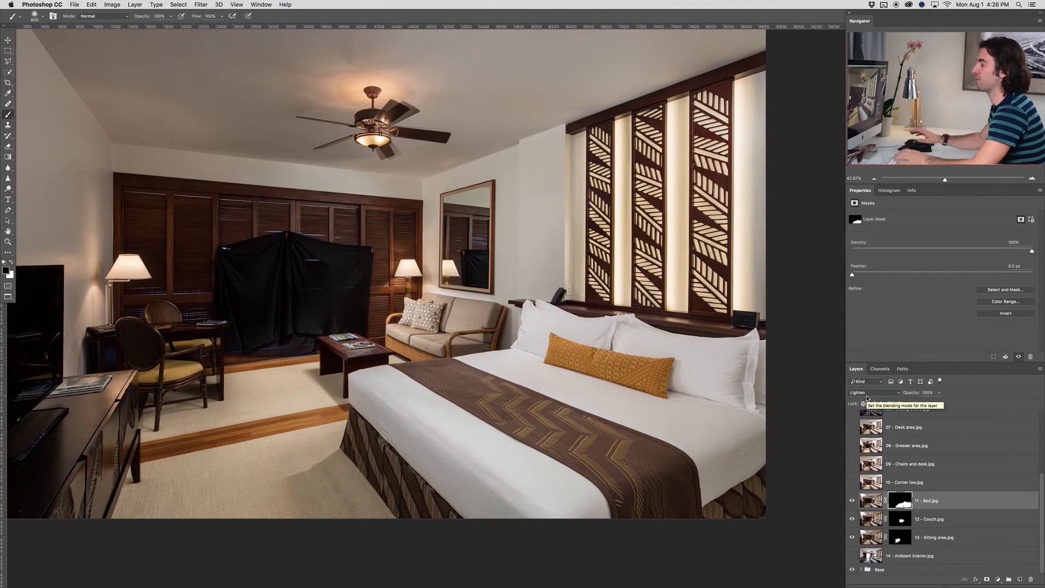
Show the 10 - Corner low.jpg layer and add a black layer mask that hides its whole content
{"action": "left_click", "coordinate": [903, 482]}
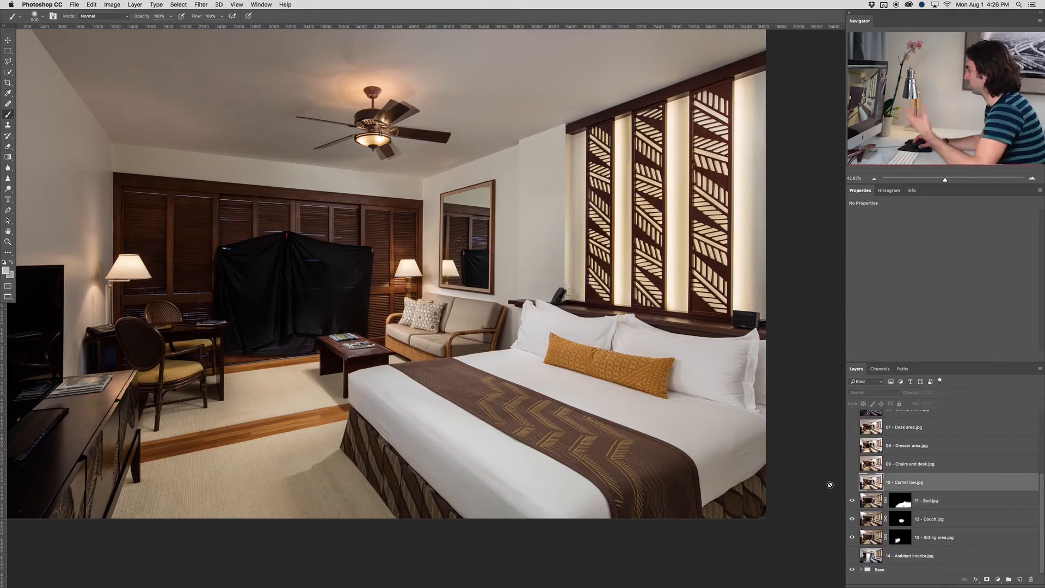
{"action": "left_click", "coordinate": [852, 483]}
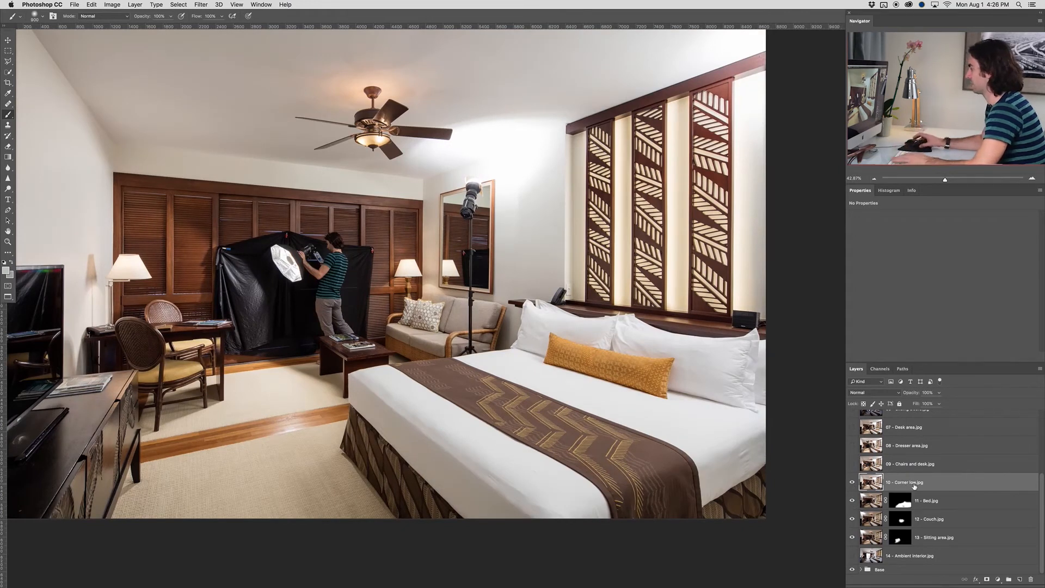
{"action": "left_click", "coordinate": [988, 579], "text": "alt"}
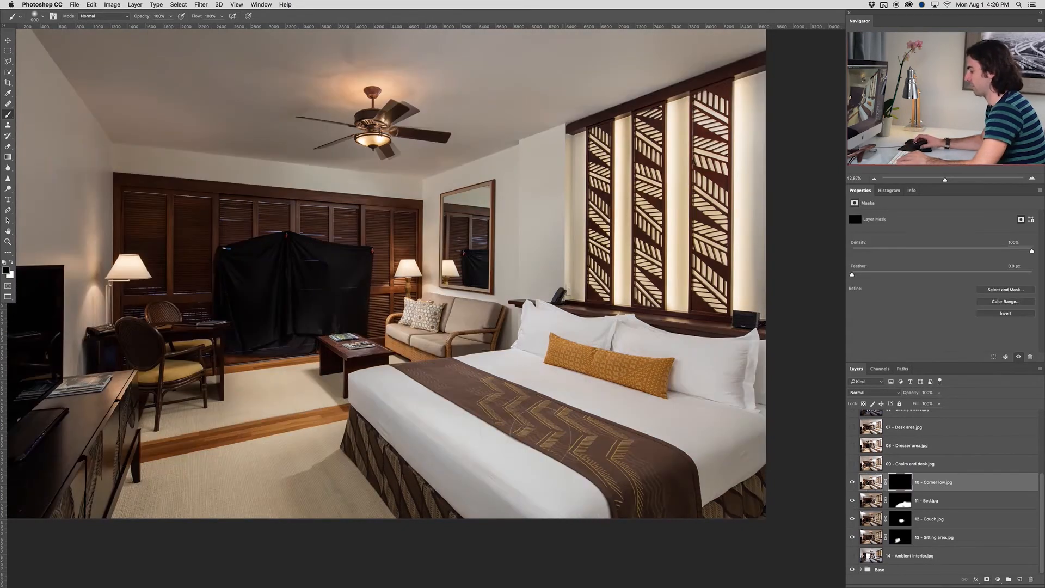
Paint white at 30% opacity with a large brush on the 10 - Corner low.jpg mask to brighten the desk and chairs
{"action": "key", "text": "bracketright"}
{"action": "key", "text": "bracketright"}
{"action": "key", "text": "bracketright"}
{"action": "key", "text": "bracketright"}
{"action": "key", "text": "bracketright"}
{"action": "key", "text": "bracketright"}
{"action": "key", "text": "bracketright"}
{"action": "key", "text": "3"}
{"action": "key", "text": "x"}
{"action": "left_click", "coordinate": [193, 358]}
{"action": "left_click", "coordinate": [193, 359]}
{"action": "left_click", "coordinate": [188, 362]}
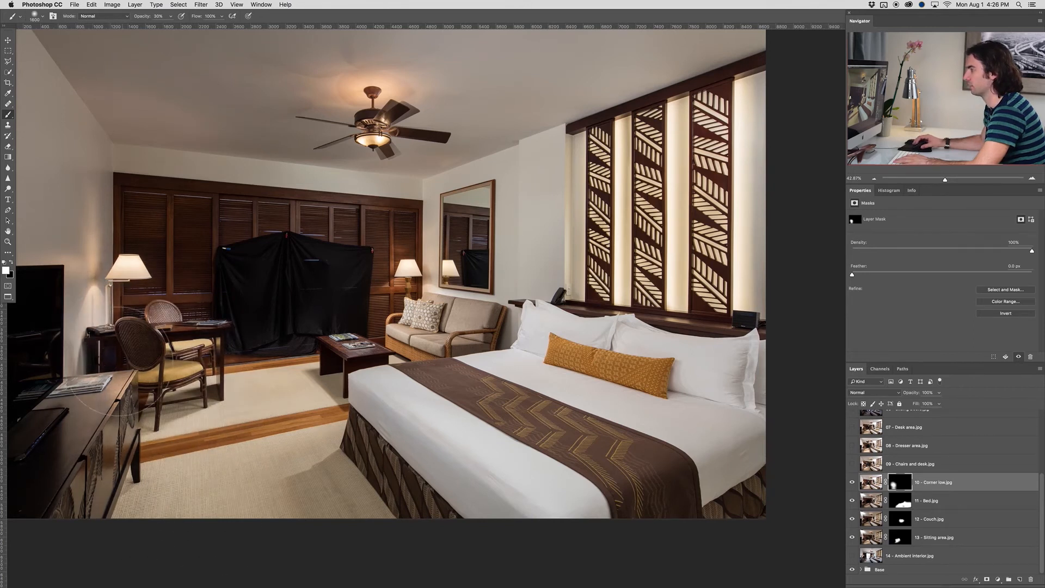
Show the 09 - Chairs and desk.jpg layer and add a black layer mask that hides its whole content
{"action": "left_click", "coordinate": [854, 463]}
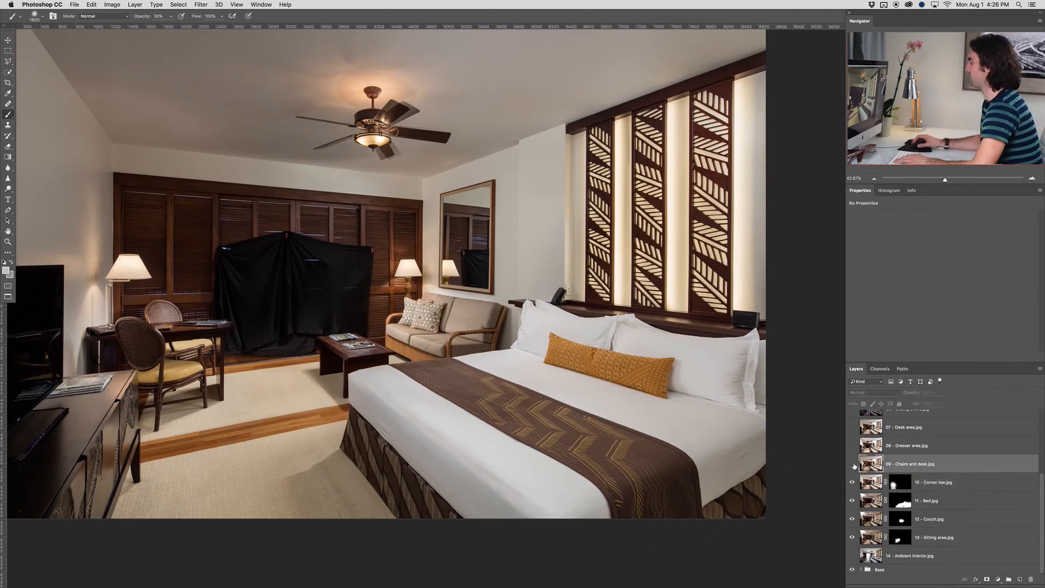
{"action": "left_click", "coordinate": [852, 464]}
{"action": "scroll", "coordinate": [155, 338], "scroll_direction": "up", "scroll_amount": 1}
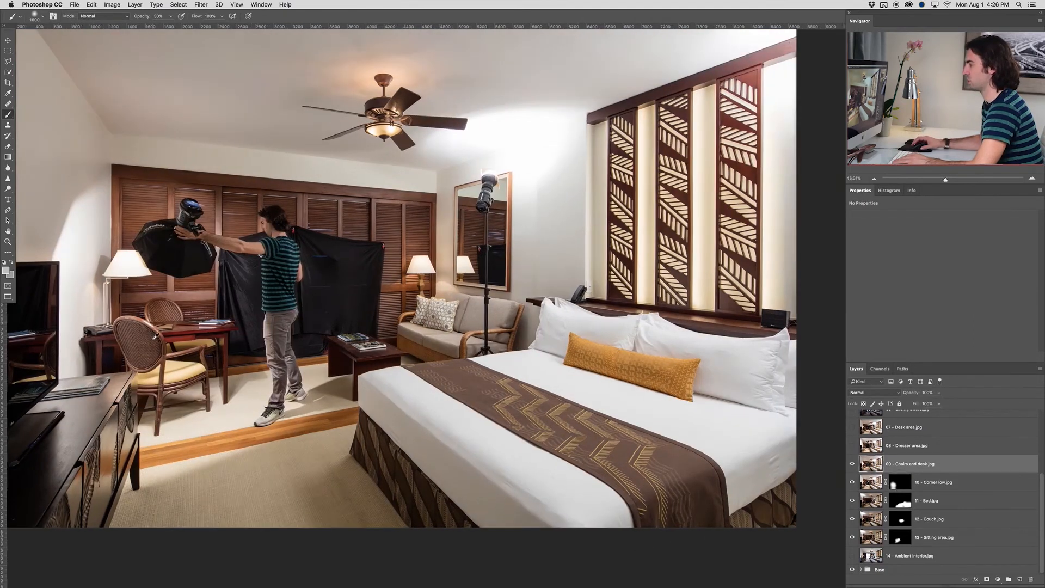
{"action": "scroll", "coordinate": [156, 337], "scroll_direction": "up", "scroll_amount": 8}
{"action": "scroll", "coordinate": [222, 336], "scroll_direction": "down", "scroll_amount": 1}
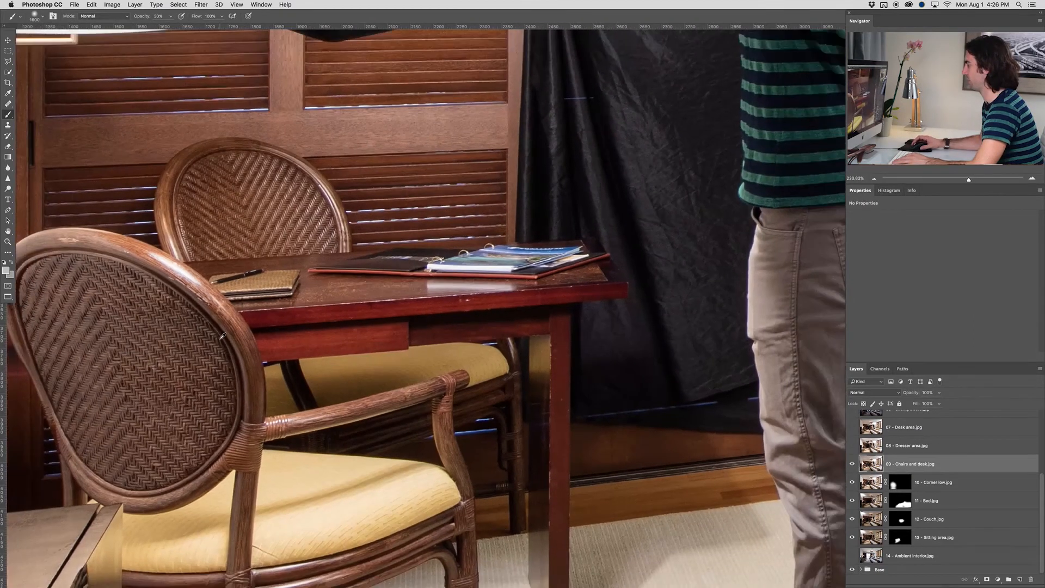
{"action": "left_click", "coordinate": [988, 580], "text": "alt"}
{"action": "scroll", "coordinate": [493, 422], "scroll_direction": "down", "scroll_amount": 5}
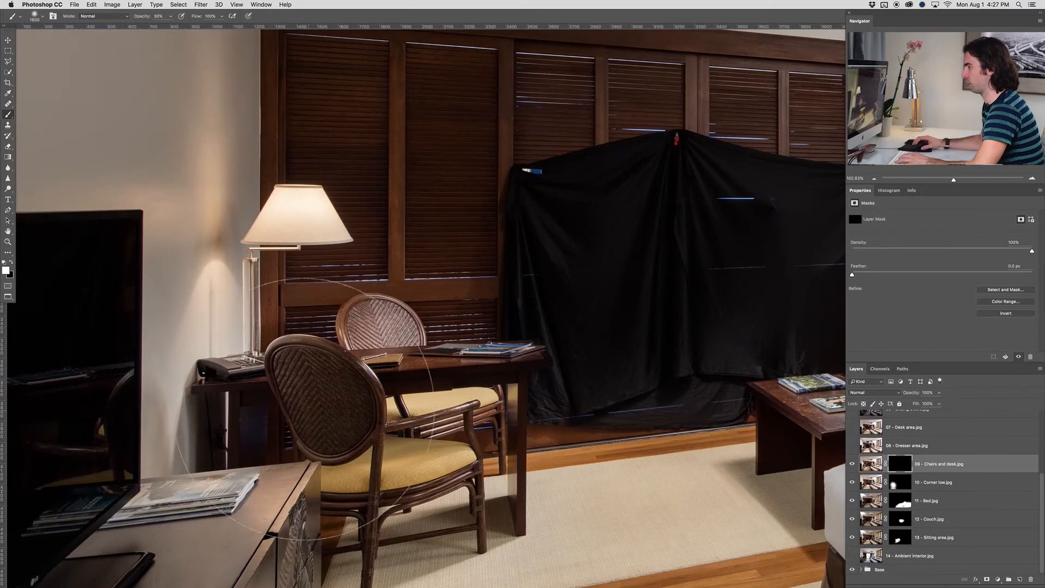
Try painting white on the 09 - Chairs and desk.jpg mask over the desk and chairs, and undo the strokes
{"action": "left_click", "coordinate": [349, 420]}
{"action": "left_click", "coordinate": [402, 410]}
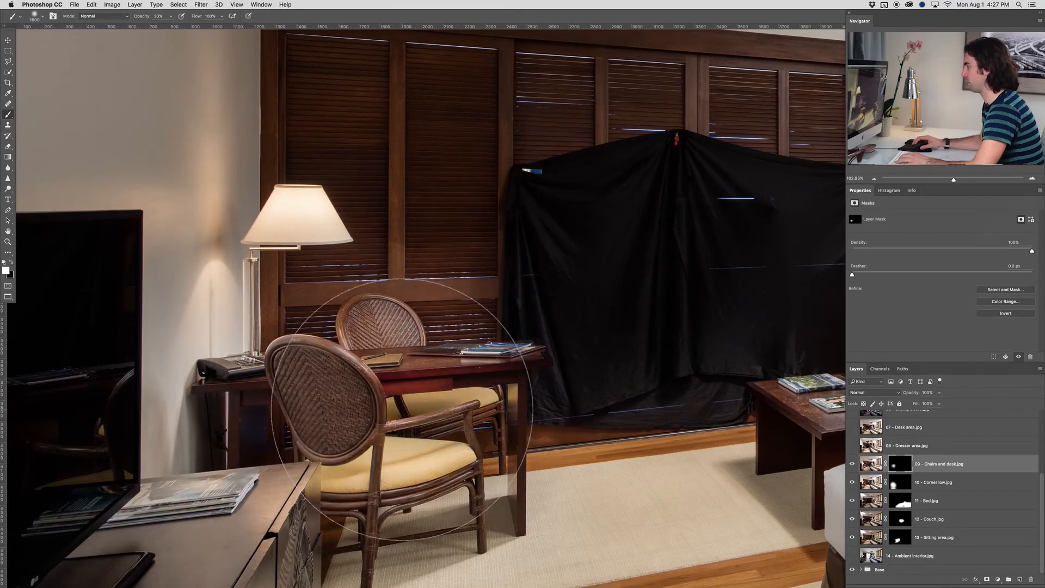
{"action": "key", "text": "super+alt+z"}
{"action": "key", "text": "super+alt+z"}
{"action": "key", "text": "super+alt+z"}
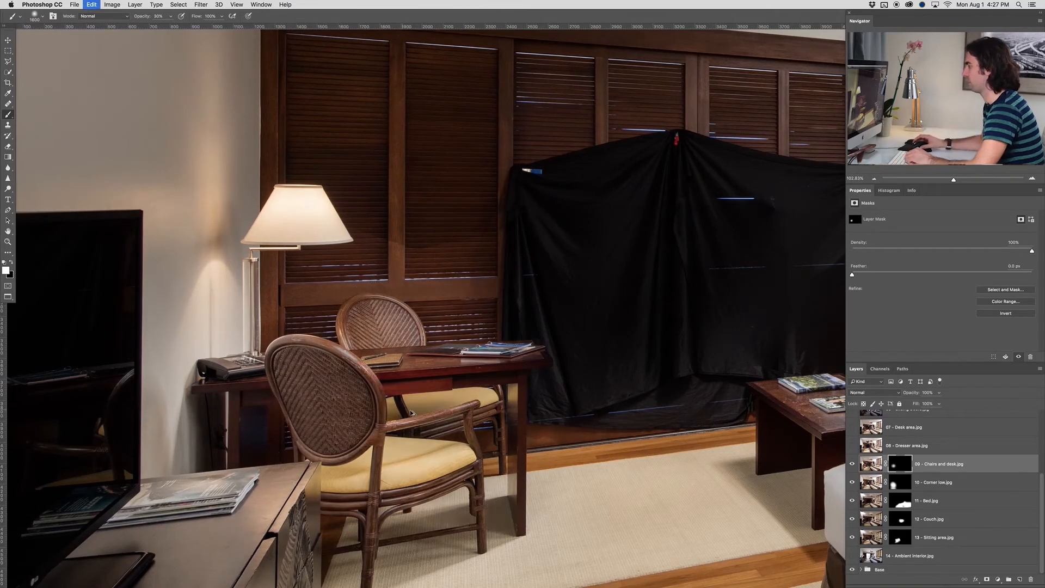
{"action": "key", "text": "super+alt+z"}
{"action": "key", "text": "super+alt+z"}
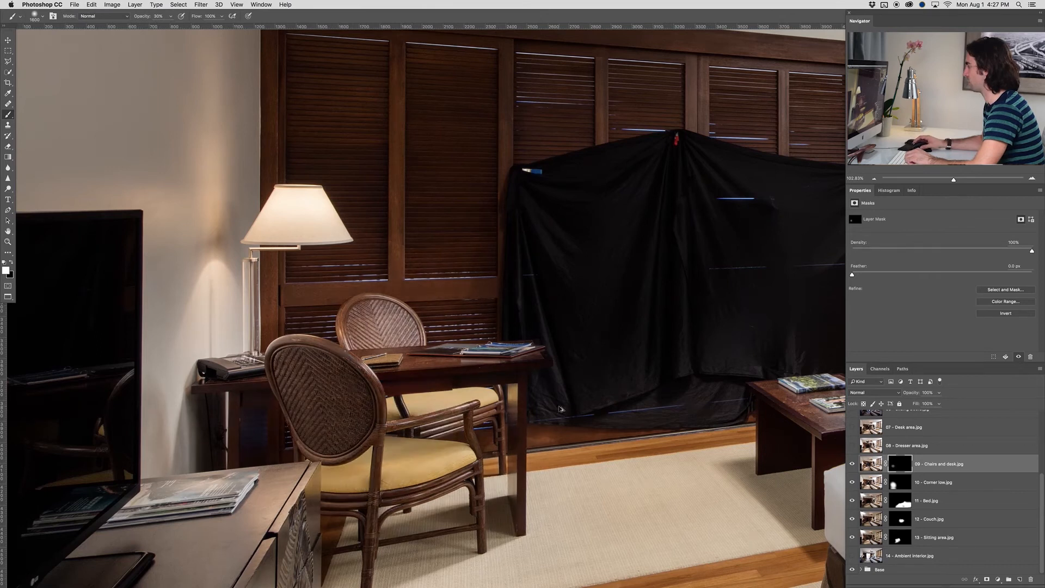
Set the 09 - Chairs and desk.jpg layer to Lighten and paint white at 30% opacity on its mask over the desk and chairs
{"action": "left_click", "coordinate": [878, 392]}
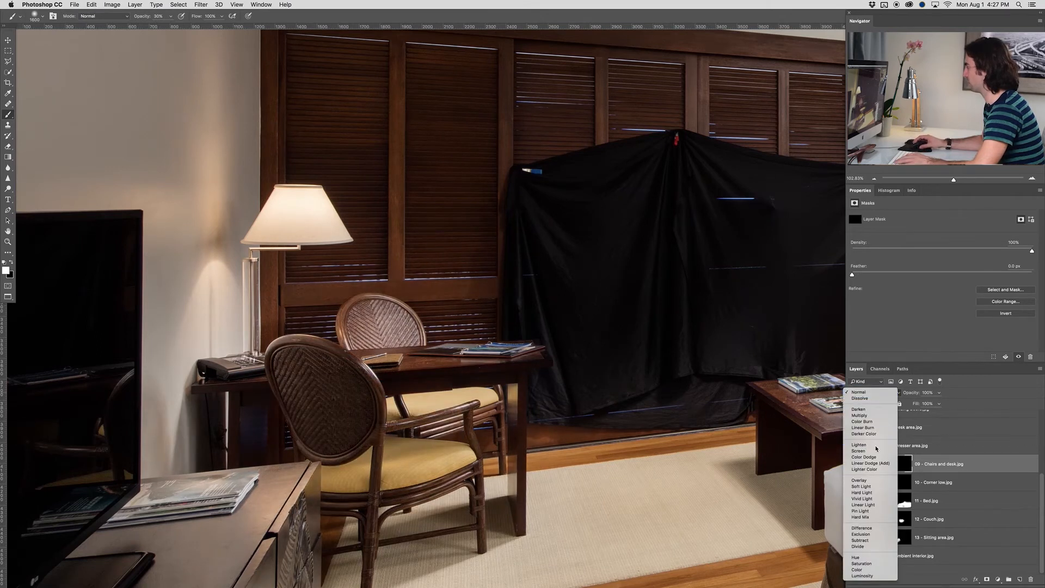
{"action": "left_click", "coordinate": [871, 450]}
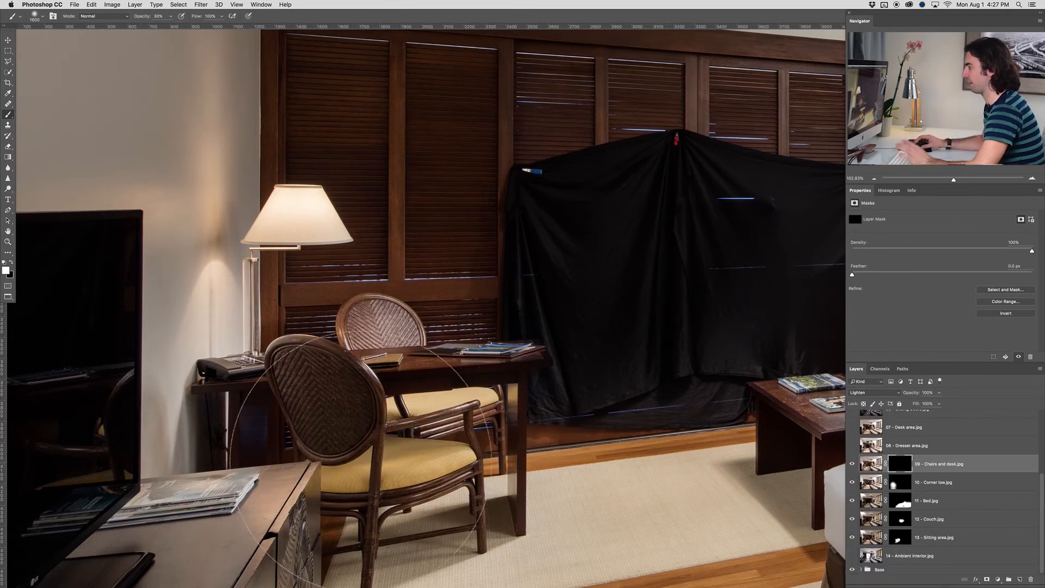
{"action": "left_click", "coordinate": [436, 417]}
{"action": "left_click", "coordinate": [438, 411]}
{"action": "left_click", "coordinate": [267, 422]}
{"action": "left_click", "coordinate": [252, 440]}
{"action": "left_click", "coordinate": [445, 415]}
{"action": "left_click", "coordinate": [520, 384]}
{"action": "left_click", "coordinate": [531, 384]}
Paint black at 100% opacity on the 09 - Chairs and desk.jpg mask over the black cloth to remove the photographer's ghosted figure
{"action": "key", "text": "bracketleft"}
{"action": "key", "text": "bracketleft"}
{"action": "key", "text": "bracketleft"}
{"action": "key", "text": "bracketleft"}
{"action": "key", "text": "bracketleft"}
{"action": "key", "text": "bracketleft"}
{"action": "key", "text": "bracketleft"}
{"action": "key", "text": "x"}
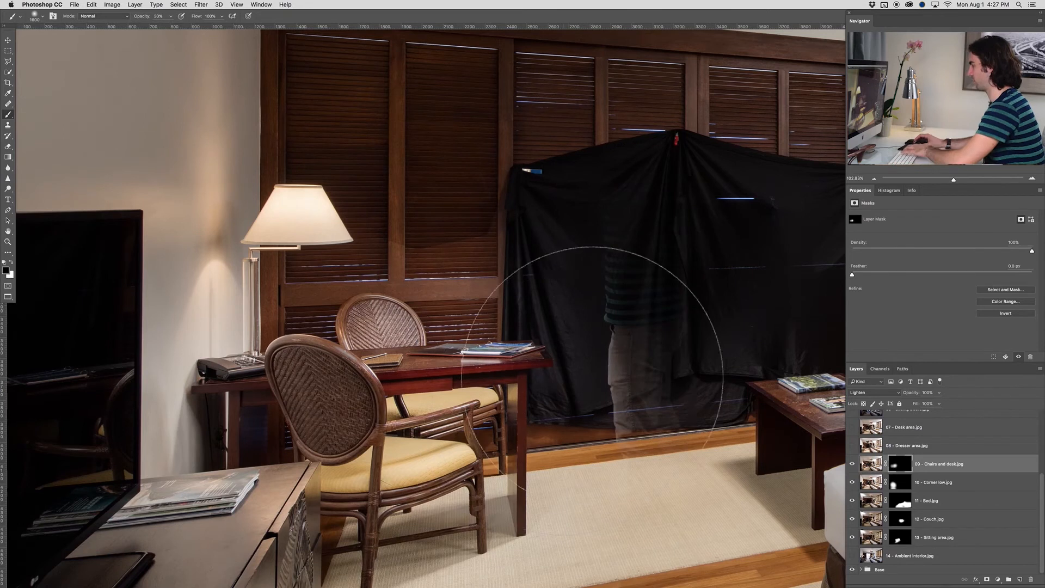
{"action": "key", "text": "super+z"}
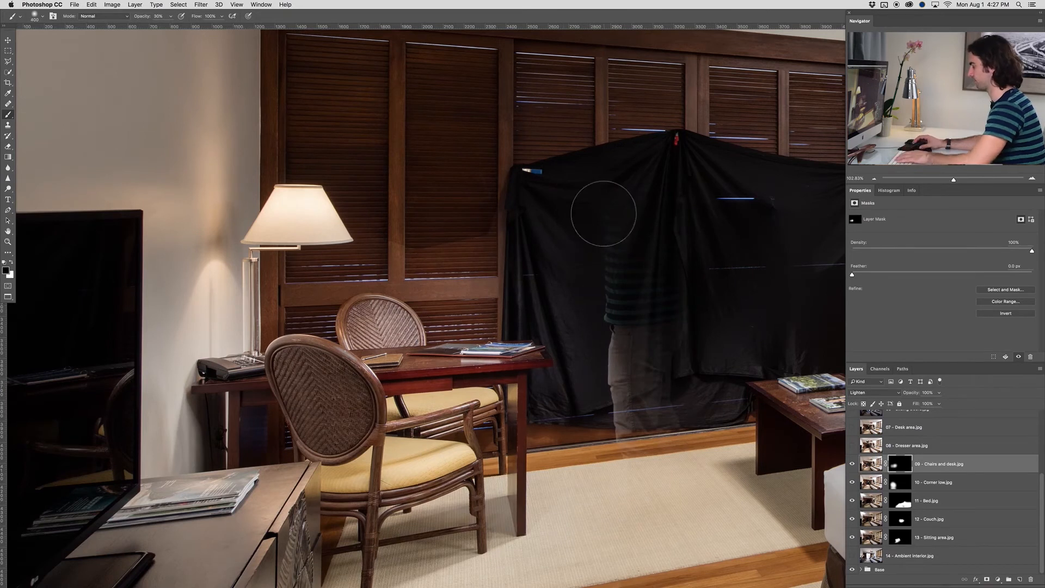
{"action": "key", "text": "0"}
{"action": "key", "text": "bracketright"}
{"action": "key", "text": "bracketright"}
{"action": "key", "text": "bracketright"}
{"action": "key", "text": "bracketright"}
{"action": "mouse_move", "coordinate": [640, 292]}
{"action": "left_mouse_down"}
{"action": "mouse_move", "coordinate": [665, 457]}
{"action": "mouse_move", "coordinate": [612, 518]}
{"action": "left_mouse_up"}
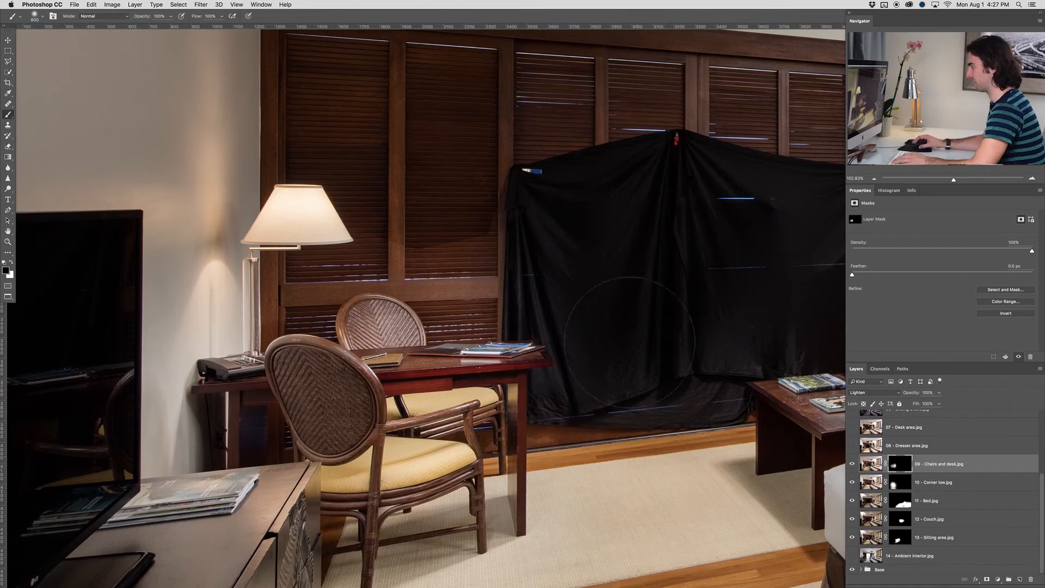
{"action": "left_click_drag", "start_coordinate": [550, 296], "coordinate": [370, 216]}
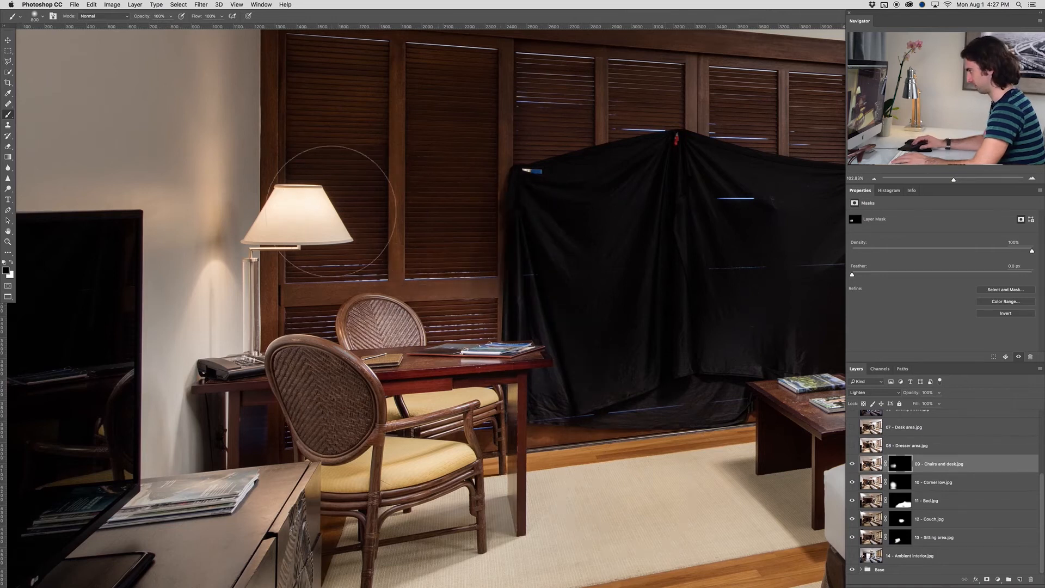
Show the 08 - Dresser area.jpg layer and add a black layer mask, keeping the Normal blending mode
{"action": "scroll", "coordinate": [460, 256], "scroll_direction": "down", "scroll_amount": 2}
{"action": "scroll", "coordinate": [460, 256], "scroll_direction": "down", "scroll_amount": 3}
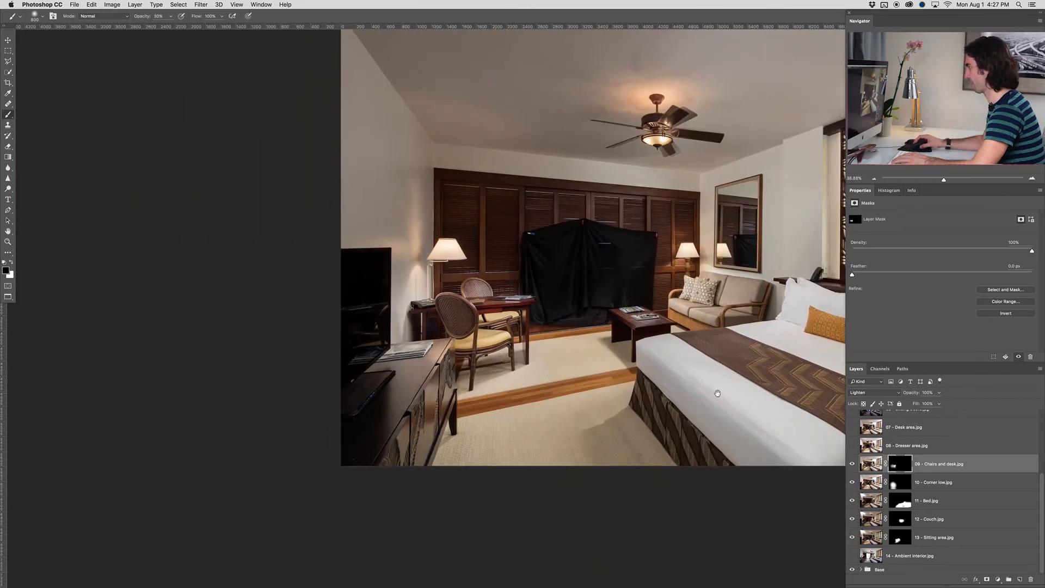
{"action": "key", "text": "3"}
{"action": "left_click", "coordinate": [852, 446]}
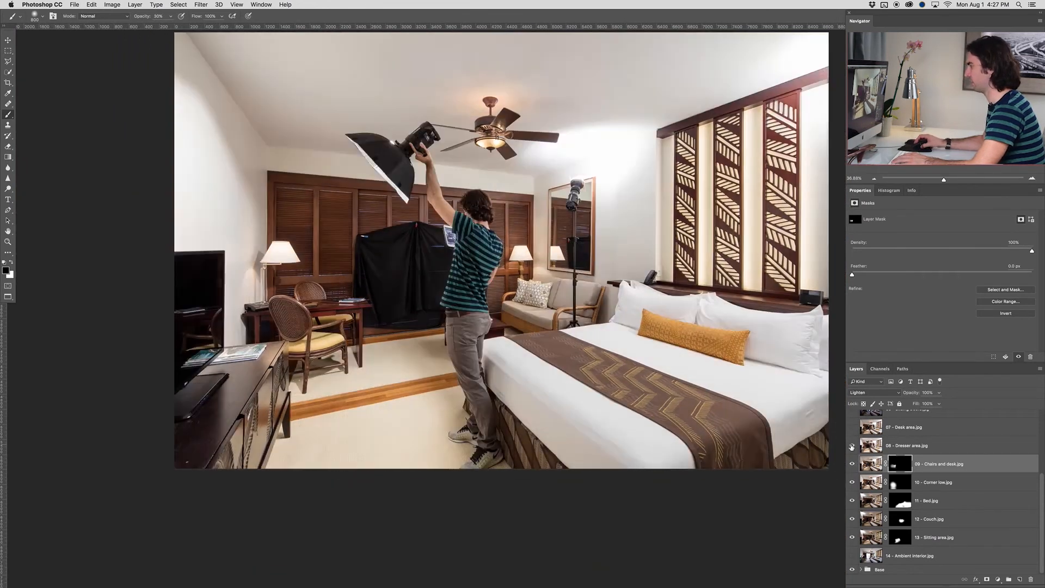
{"action": "key", "text": "alt+bracketright"}
{"action": "left_click", "coordinate": [987, 580], "text": "alt"}
{"action": "left_click", "coordinate": [871, 394]}
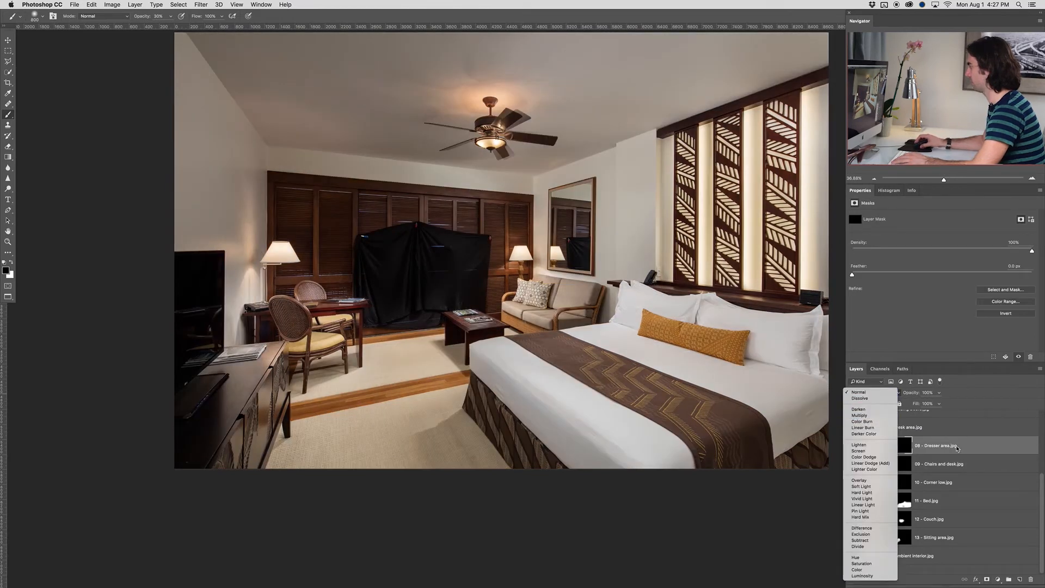
{"action": "left_click", "coordinate": [957, 448]}
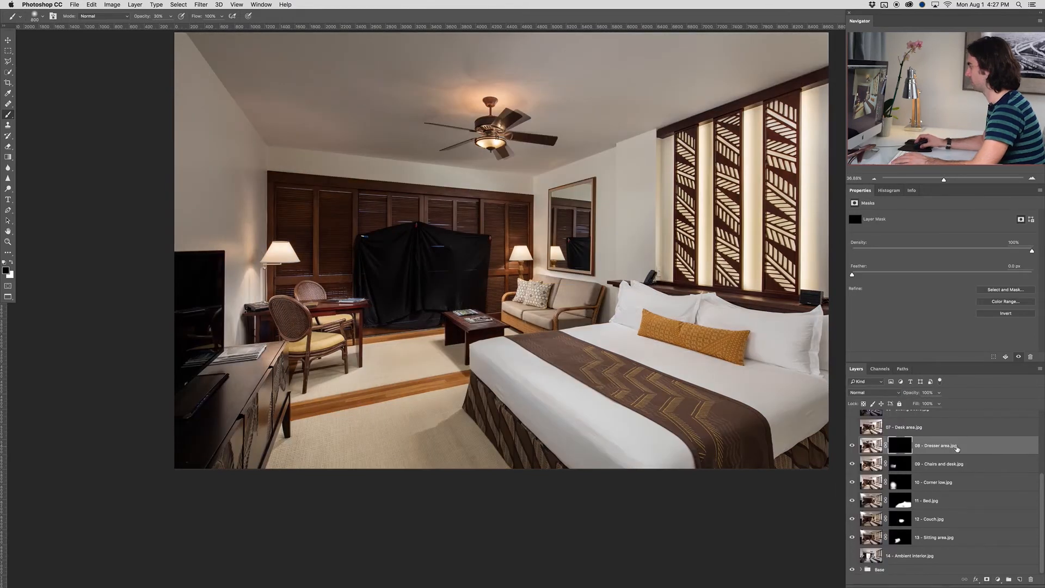
Paint white at 30% opacity with a larger brush on the 08 - Dresser area.jpg mask to brighten the dresser and nearby carpet
{"action": "key", "text": "bracketright"}
{"action": "key", "text": "bracketright"}
{"action": "key", "text": "bracketright"}
{"action": "key", "text": "bracketright"}
{"action": "key", "text": "bracketright"}
{"action": "key", "text": "bracketright"}
{"action": "key", "text": "bracketright"}
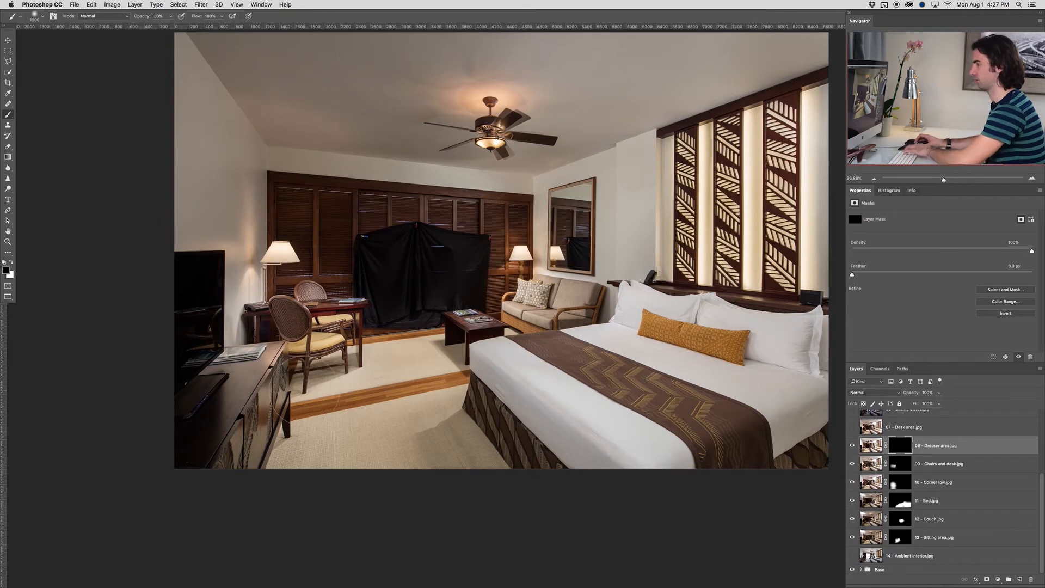
{"action": "key", "text": "x"}
{"action": "mouse_move", "coordinate": [283, 449]}
{"action": "left_mouse_down"}
{"action": "mouse_move", "coordinate": [220, 402]}
{"action": "mouse_move", "coordinate": [204, 410]}
{"action": "left_mouse_up"}
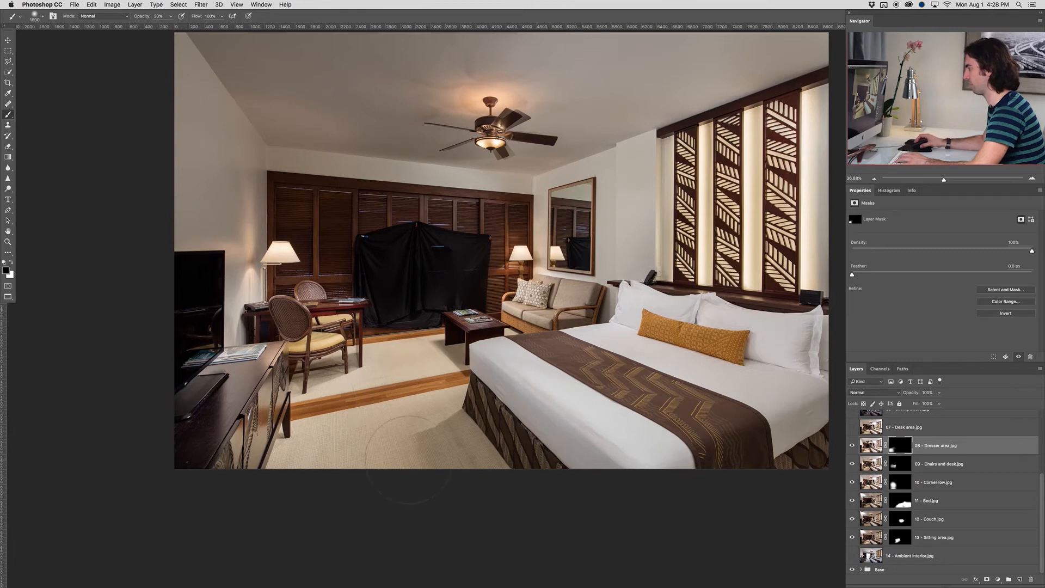
{"action": "key", "text": "x"}
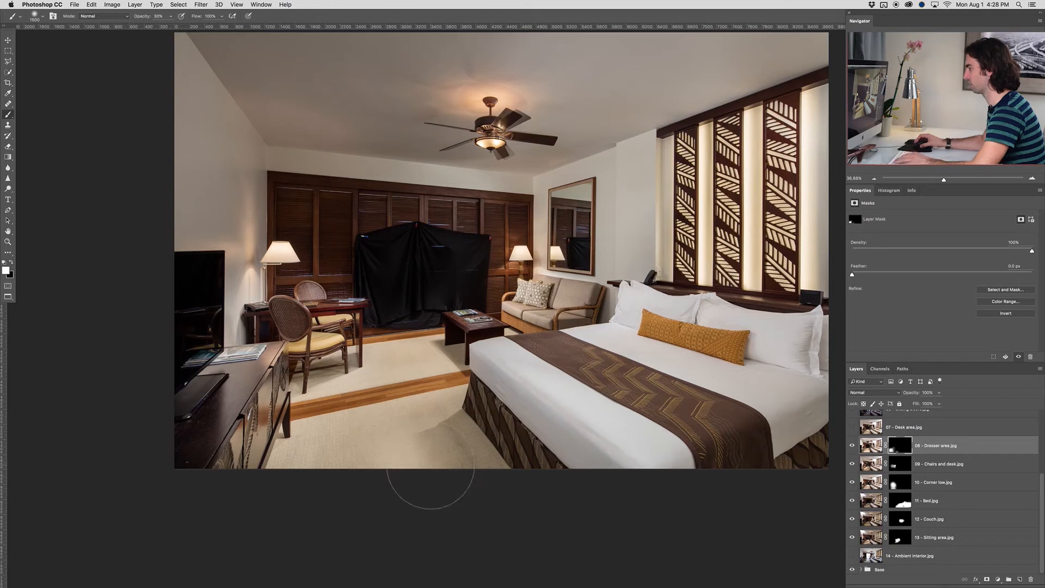
{"action": "left_click", "coordinate": [427, 434]}
{"action": "key", "text": "x"}
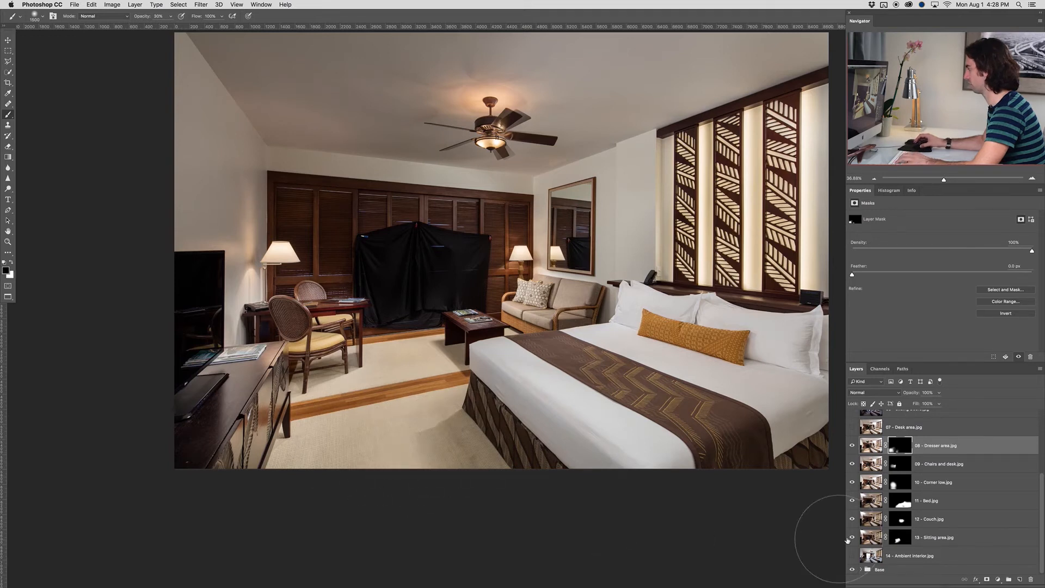
Compare the image with the 07 - Desk area.jpg layer shown and hidden, and add a black layer mask to it
{"action": "left_click", "coordinate": [881, 430]}
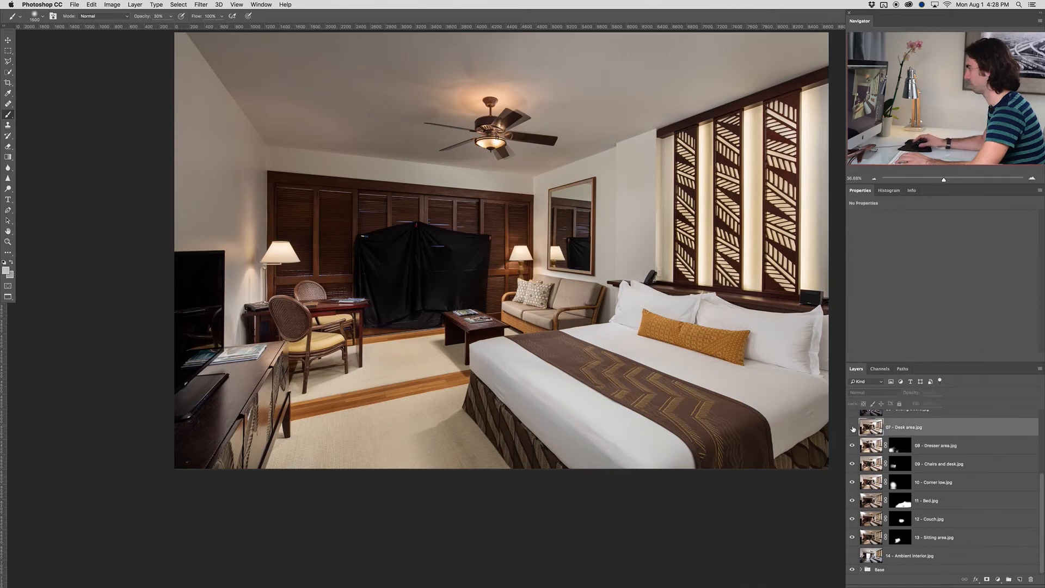
{"action": "left_click", "coordinate": [852, 428]}
{"action": "left_click", "coordinate": [853, 428]}
{"action": "left_click", "coordinate": [853, 428]}
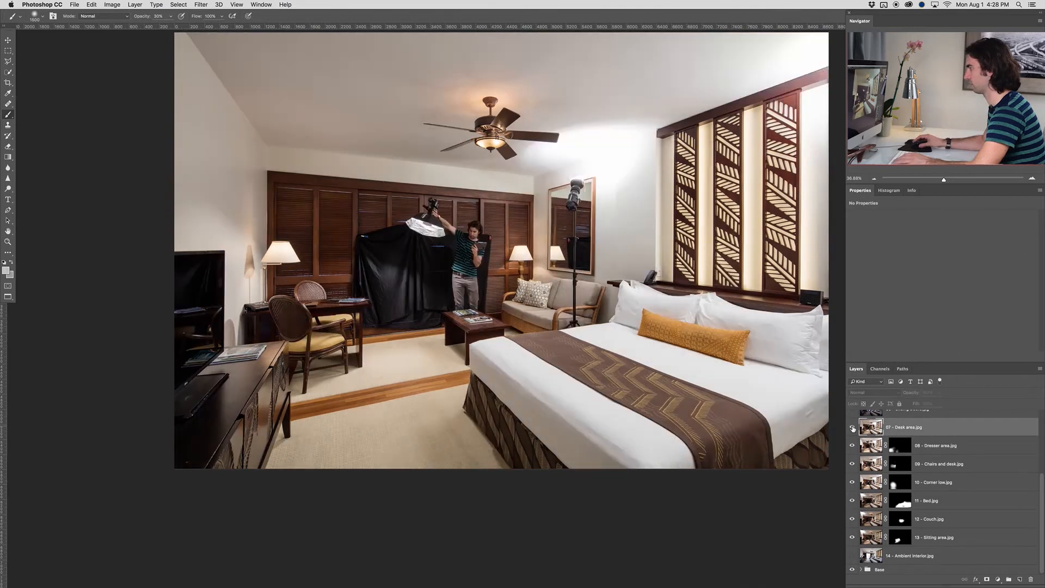
{"action": "left_click", "coordinate": [987, 581], "text": "alt"}
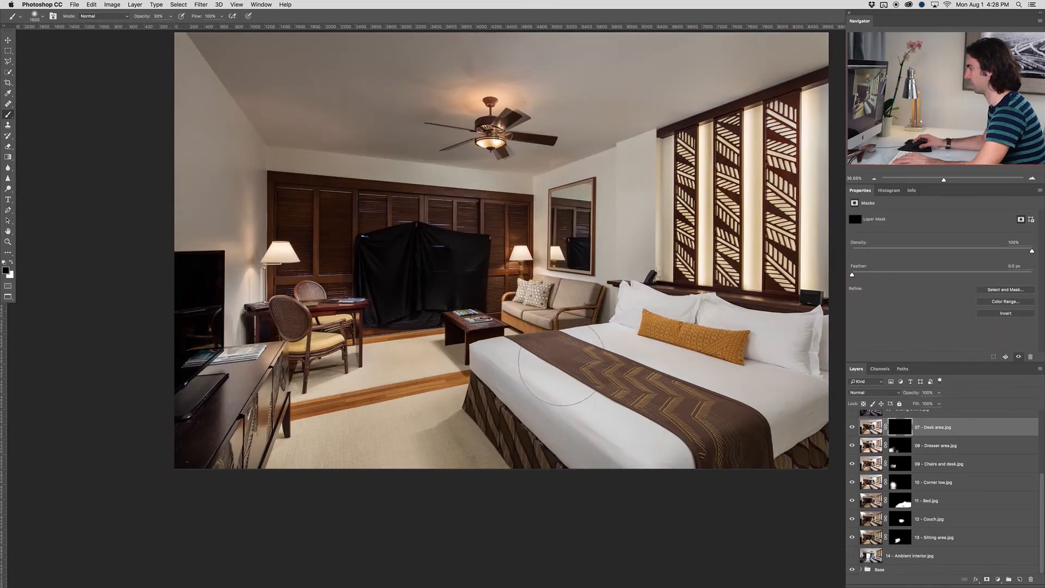
Paint white at 30% opacity on the 07 - Desk area.jpg mask over the floor and rug between the desk and coffee table
{"action": "key", "text": "d"}
{"action": "left_click", "coordinate": [415, 349]}
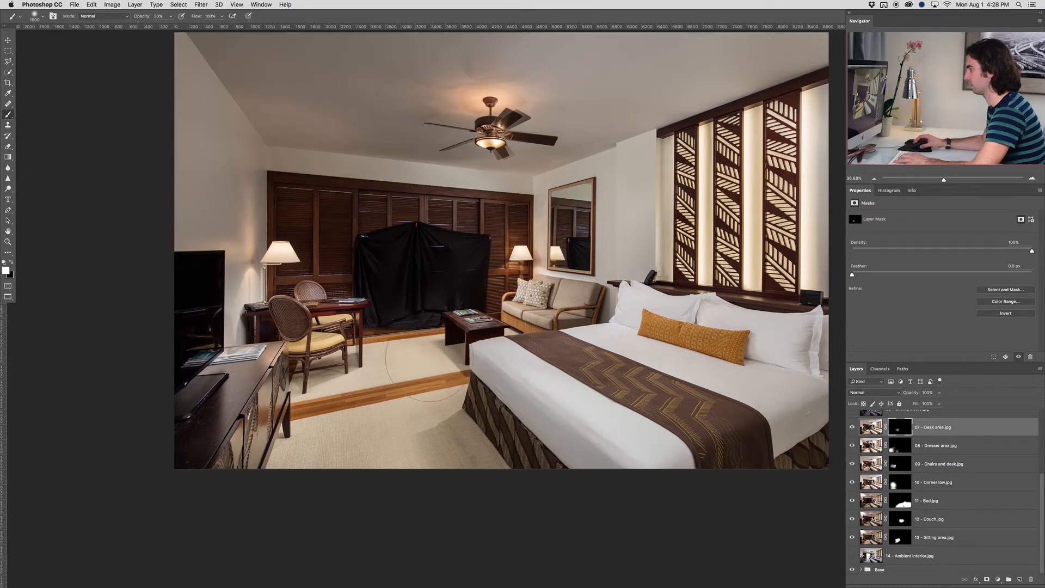
{"action": "key", "text": "x"}
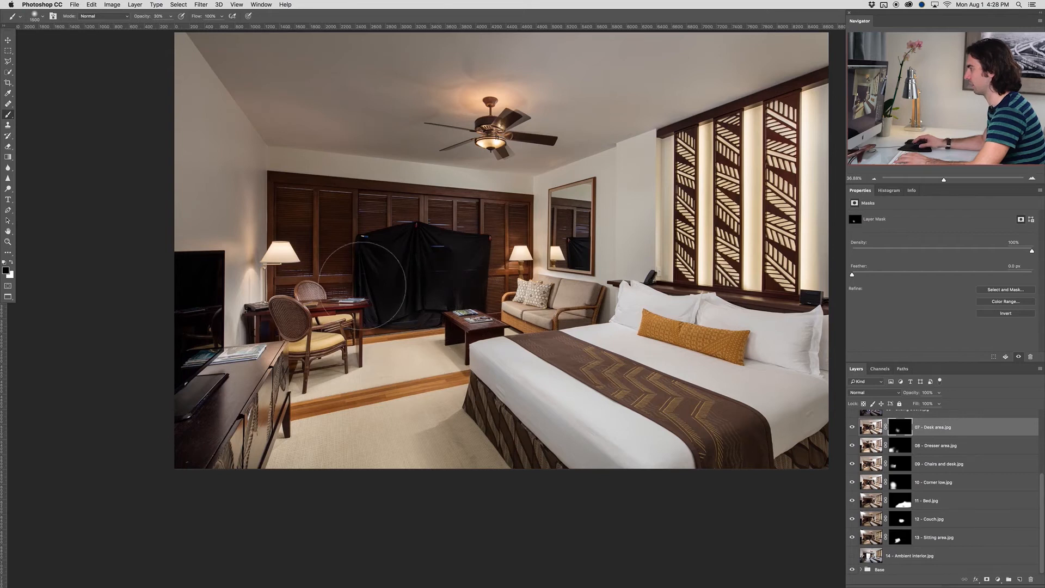
{"action": "scroll", "coordinate": [524, 320], "scroll_direction": "down", "scroll_amount": 3}
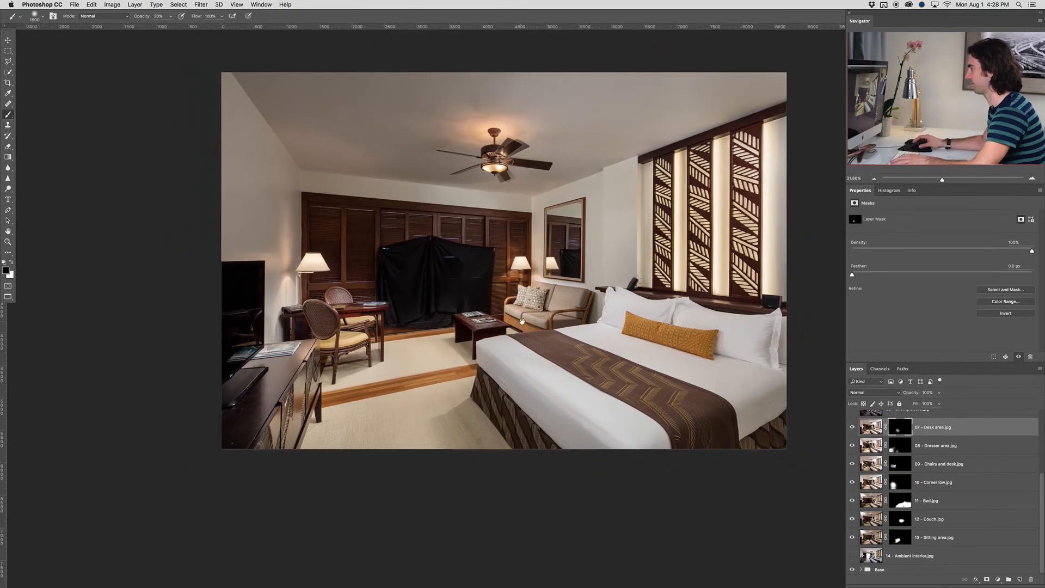
{"action": "left_click_drag", "start_coordinate": [527, 315], "coordinate": [481, 326]}
Group layers 07 - Desk area.jpg through 13 - Sitting area.jpg as "Added highlights" and compare the image with the group hidden and shown
{"action": "scroll", "coordinate": [481, 325], "scroll_direction": "up", "scroll_amount": 3}
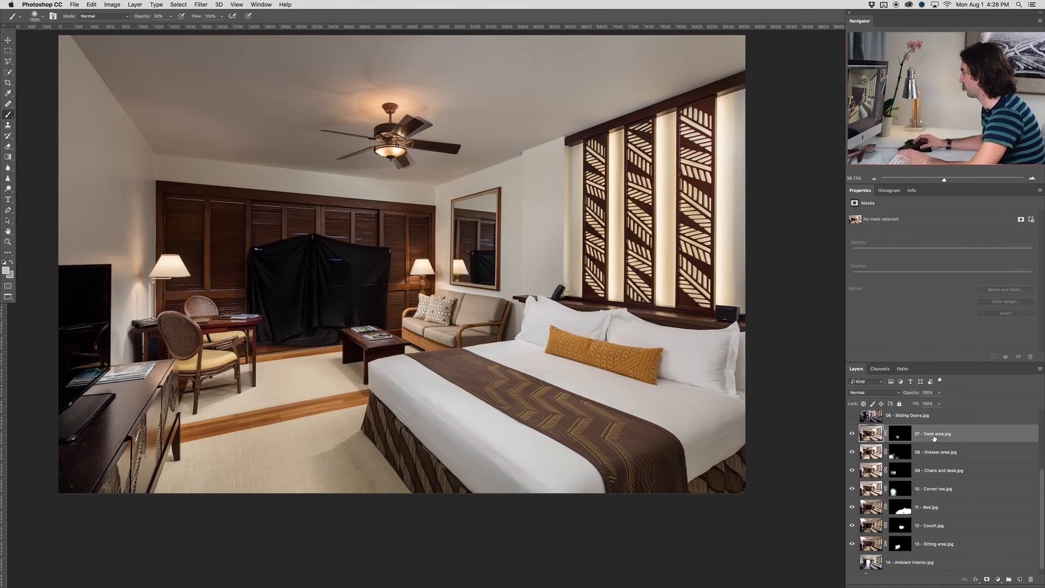
{"action": "left_click", "coordinate": [939, 544], "text": "shift"}
{"action": "right_click", "coordinate": [922, 490]}
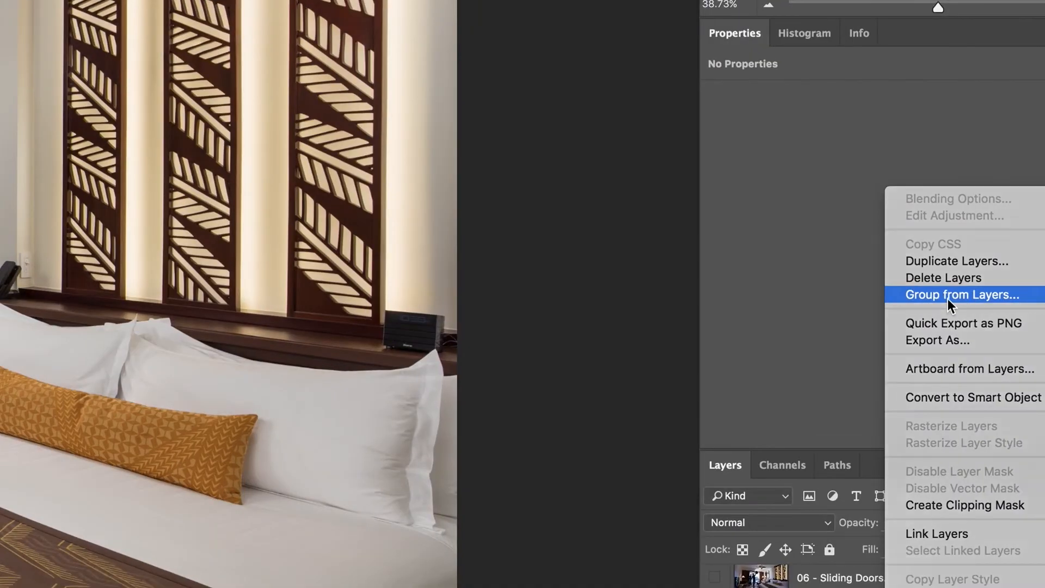
{"action": "left_click", "coordinate": [950, 299]}
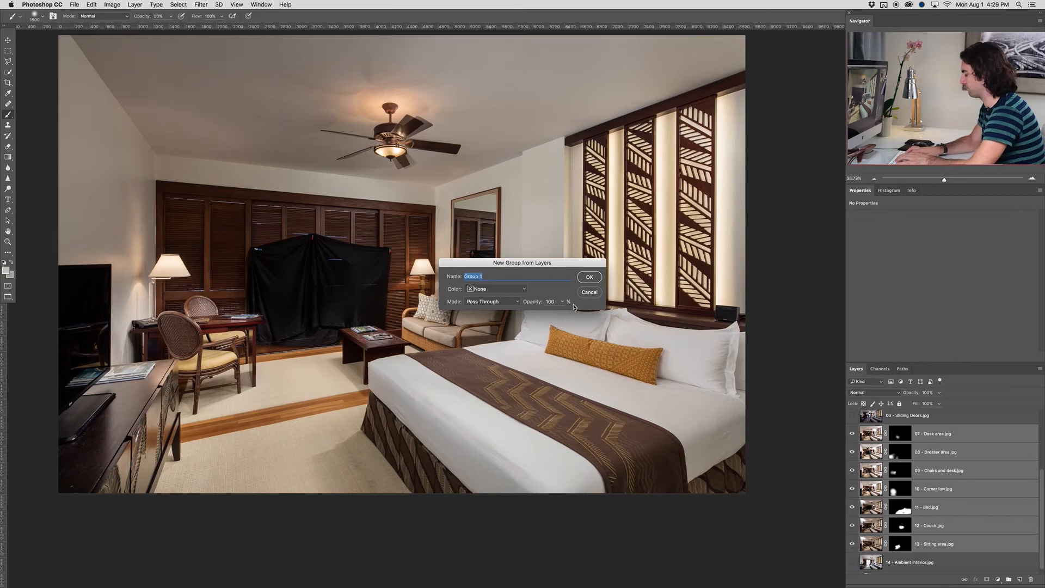
{"action": "type", "text": "Added highlights"}
{"action": "key", "text": "Return"}
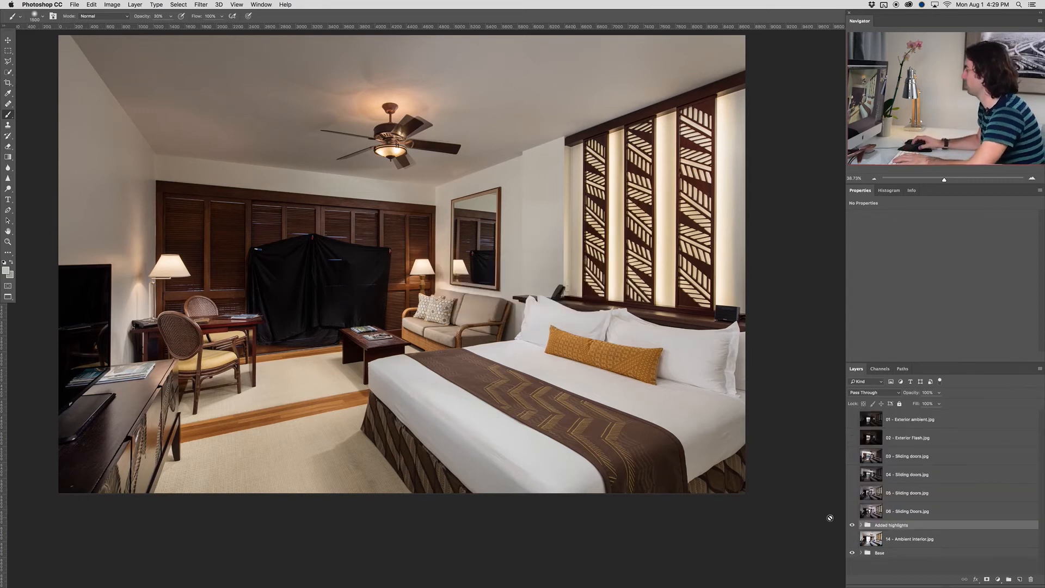
{"action": "left_click", "coordinate": [850, 525]}
{"action": "left_click", "coordinate": [851, 526]}
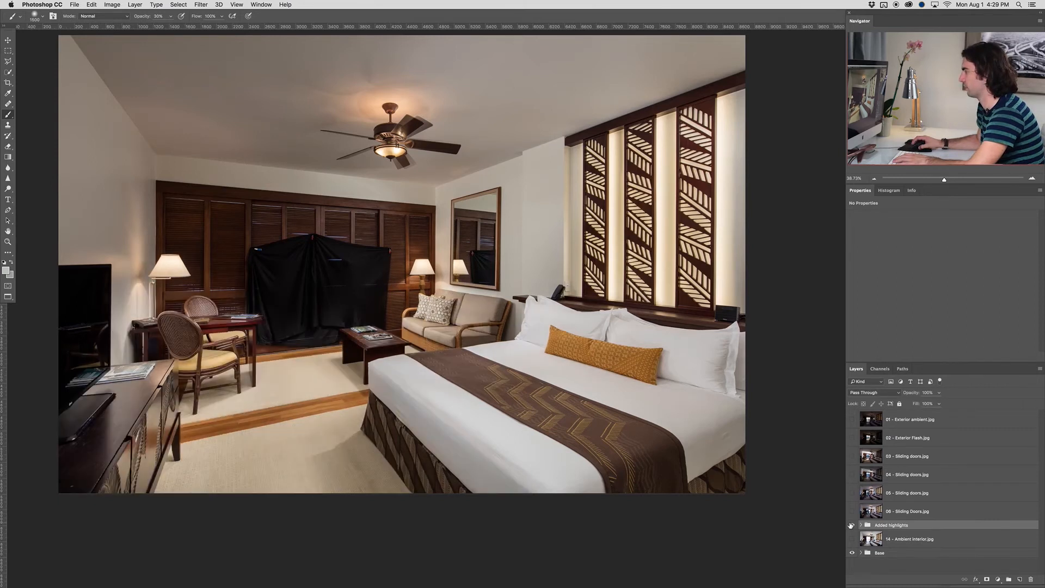
{"action": "left_click", "coordinate": [851, 526]}
{"action": "left_click", "coordinate": [851, 526]}
Expand the Added highlights group and set the 11 - Bed.jpg layer's blending mode to Normal
{"action": "left_click", "coordinate": [862, 525]}
{"action": "scroll", "coordinate": [888, 500], "scroll_direction": "down", "scroll_amount": 3}
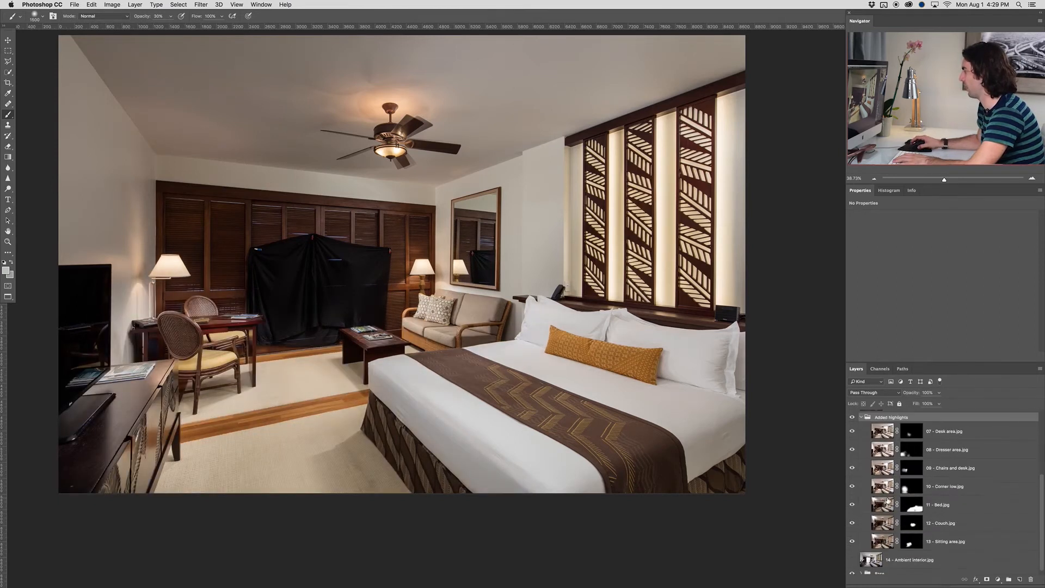
{"action": "left_click", "coordinate": [918, 505]}
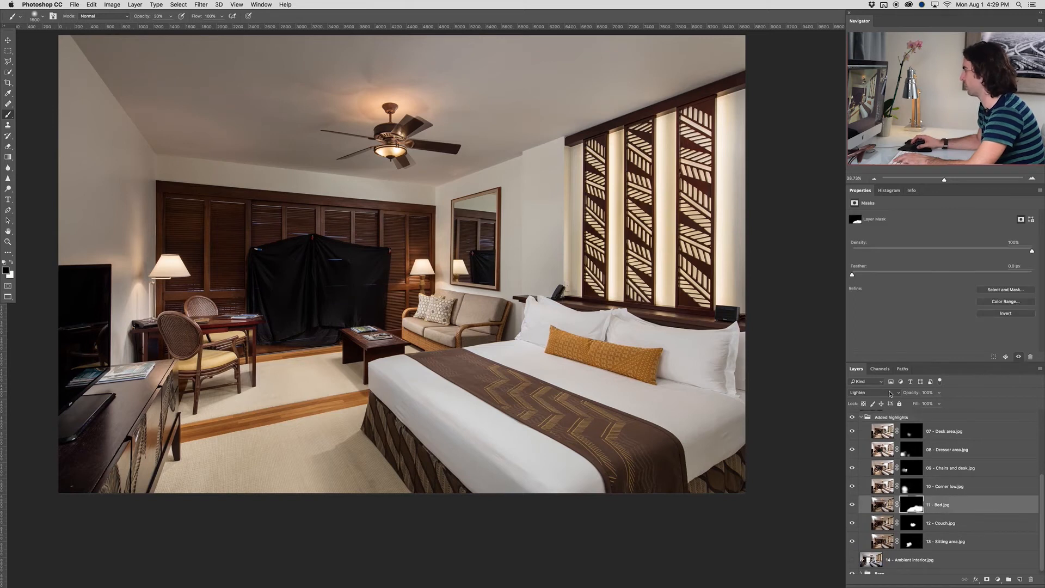
{"action": "left_click", "coordinate": [889, 394]}
{"action": "left_click", "coordinate": [870, 340]}
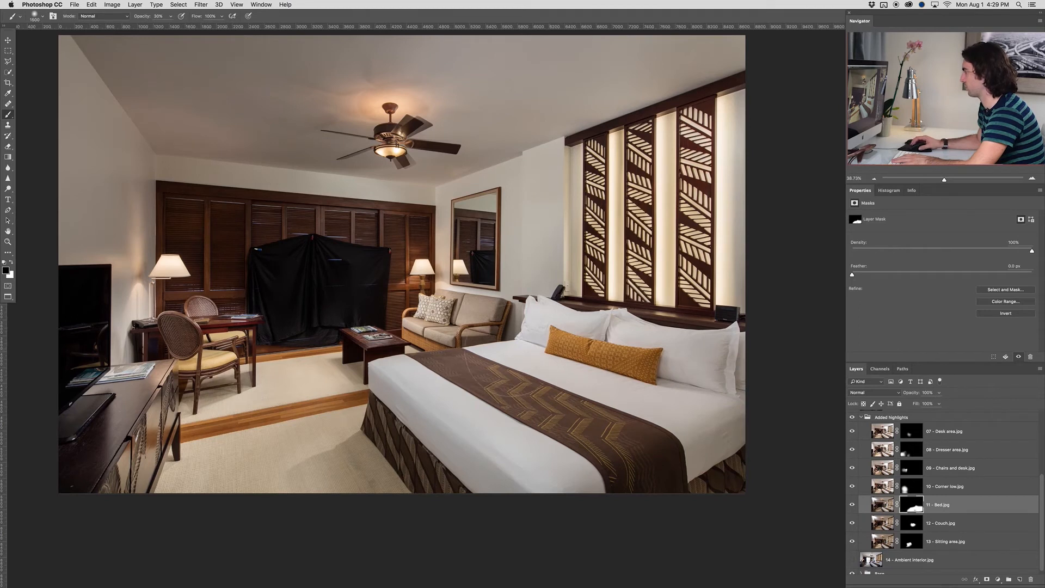
Paint white at 30% opacity on the 11 - Bed.jpg mask over the rug beside the bed and compare the layer hidden and shown
{"action": "key", "text": "x"}
{"action": "key", "text": "x"}
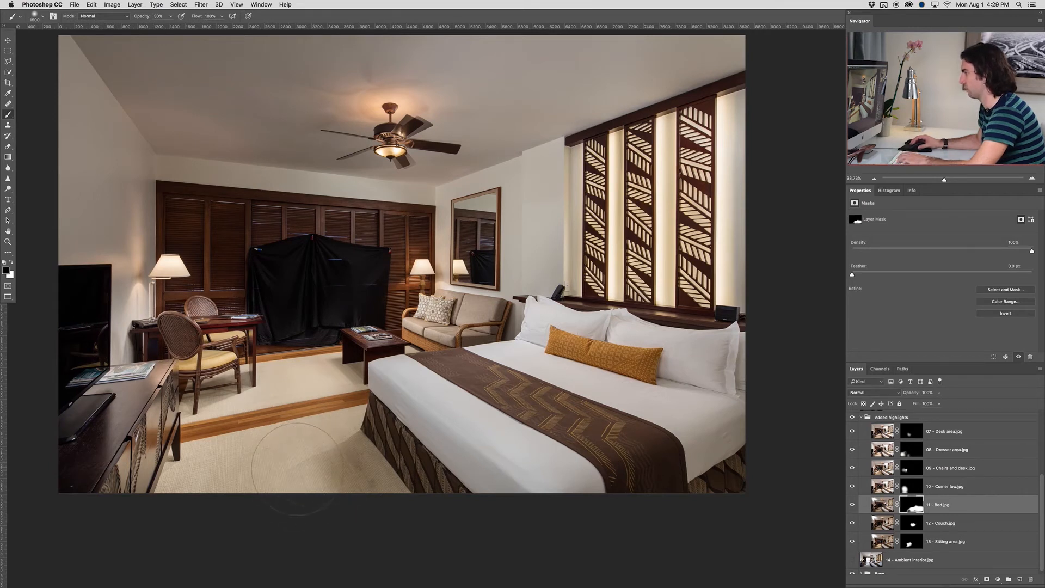
{"action": "left_click", "coordinate": [853, 506]}
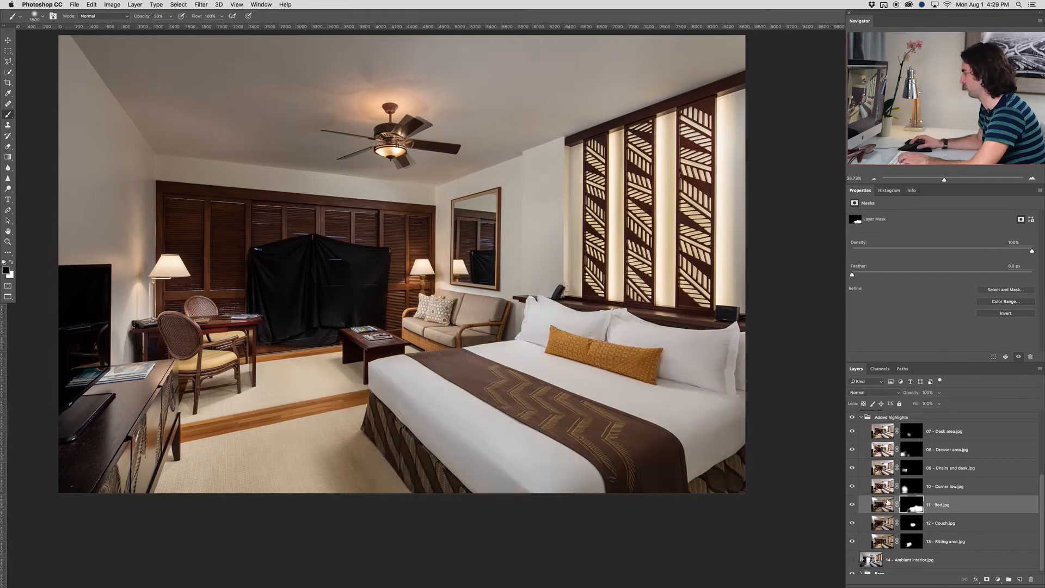
{"action": "left_click", "coordinate": [912, 488]}
{"action": "left_click", "coordinate": [898, 507]}
{"action": "left_click", "coordinate": [853, 505]}
{"action": "left_click", "coordinate": [853, 504]}
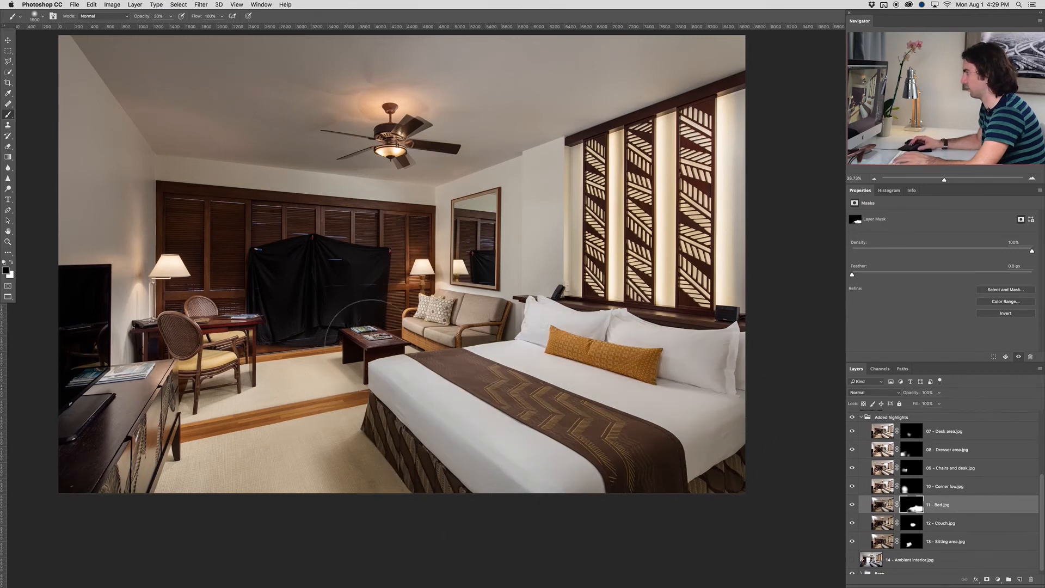
Touch up the 11 - Bed.jpg mask with a much smaller brush along the bed corner beside the coffee table
{"action": "scroll", "coordinate": [414, 362], "scroll_direction": "up", "scroll_amount": 5}
{"action": "scroll", "coordinate": [431, 370], "scroll_direction": "up", "scroll_amount": 2}
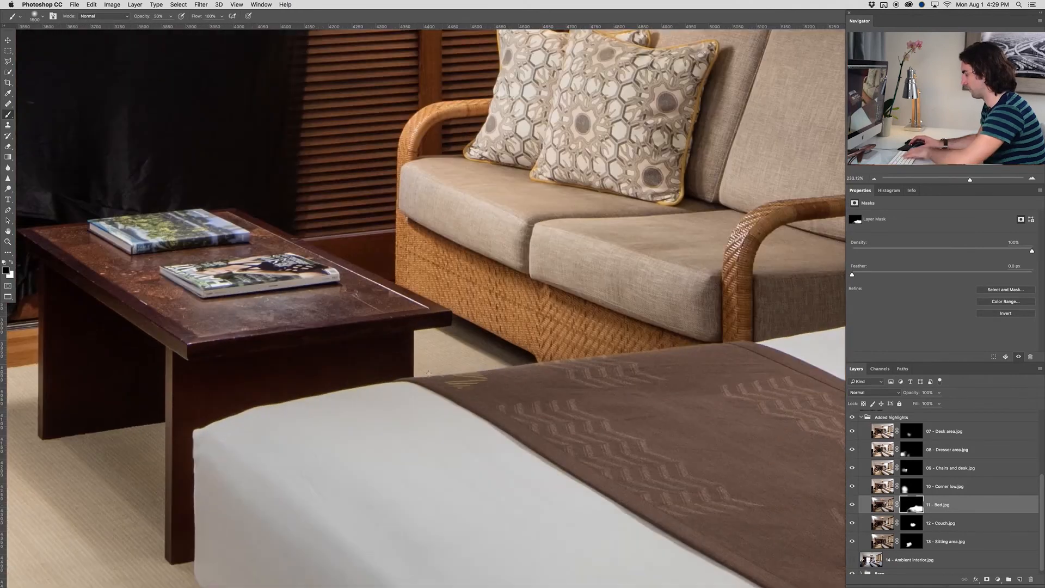
{"action": "key", "text": "bracketleft"}
{"action": "key", "text": "bracketleft"}
{"action": "key", "text": "bracketleft"}
{"action": "key", "text": "bracketleft"}
{"action": "key", "text": "bracketleft"}
{"action": "key", "text": "bracketleft"}
{"action": "key", "text": "bracketleft"}
{"action": "key", "text": "bracketleft"}
{"action": "key", "text": "bracketleft"}
{"action": "key", "text": "bracketleft"}
{"action": "key", "text": "bracketleft"}
{"action": "key", "text": "bracketleft"}
{"action": "key", "text": "bracketleft"}
{"action": "key", "text": "bracketleft"}
{"action": "key", "text": "bracketleft"}
{"action": "key", "text": "bracketleft"}
{"action": "key", "text": "bracketleft"}
{"action": "key", "text": "x"}
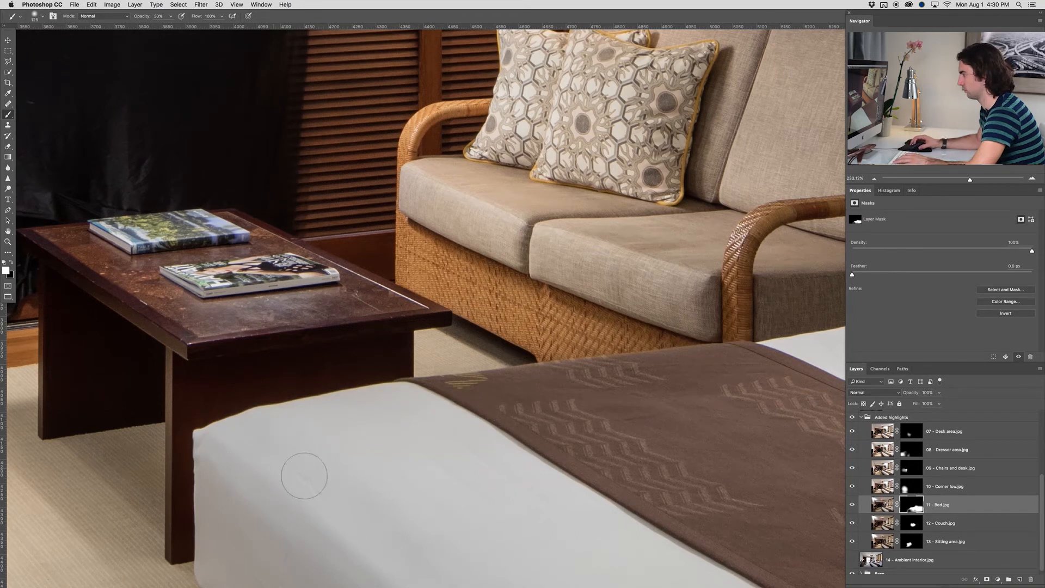
{"action": "scroll", "coordinate": [217, 483], "scroll_direction": "down", "scroll_amount": 3}
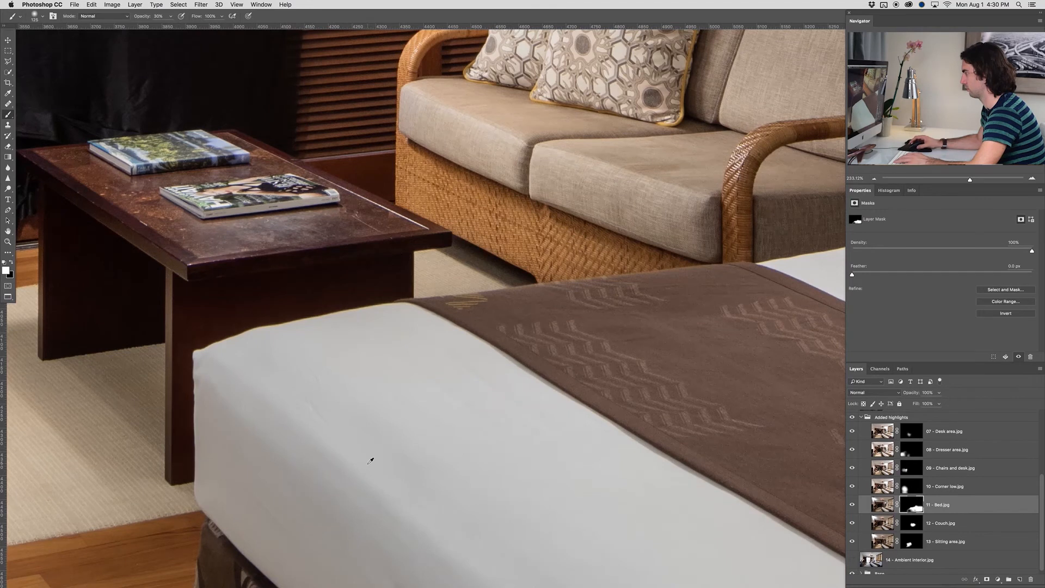
{"action": "scroll", "coordinate": [369, 462], "scroll_direction": "down", "scroll_amount": 5}
{"action": "scroll", "coordinate": [370, 461], "scroll_direction": "down", "scroll_amount": 4}
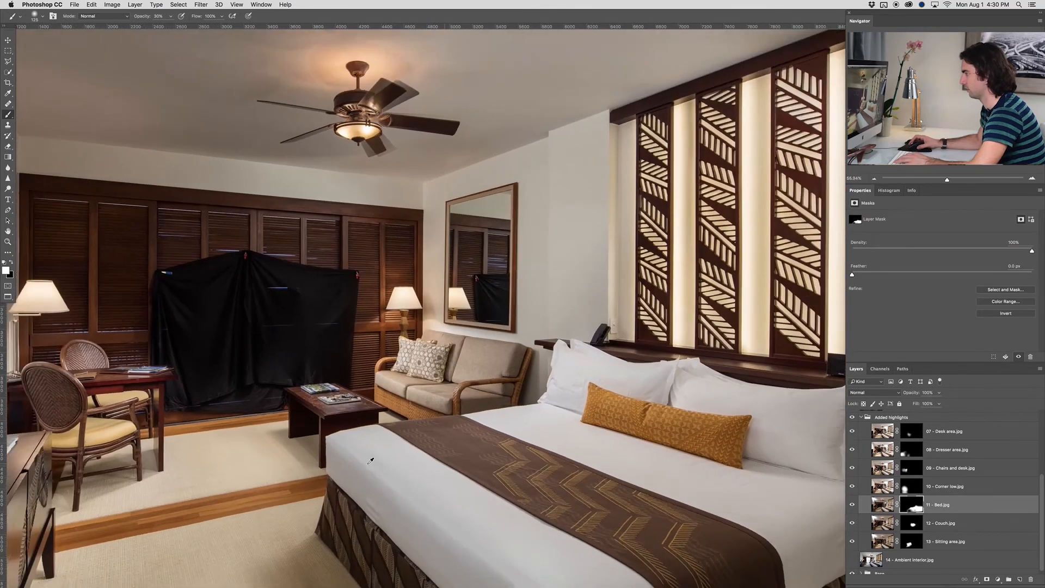
Paint black at 30% opacity on the 09 - Chairs and desk.jpg mask over the front chair's yellow seat
{"action": "scroll", "coordinate": [166, 453], "scroll_direction": "up", "scroll_amount": 5}
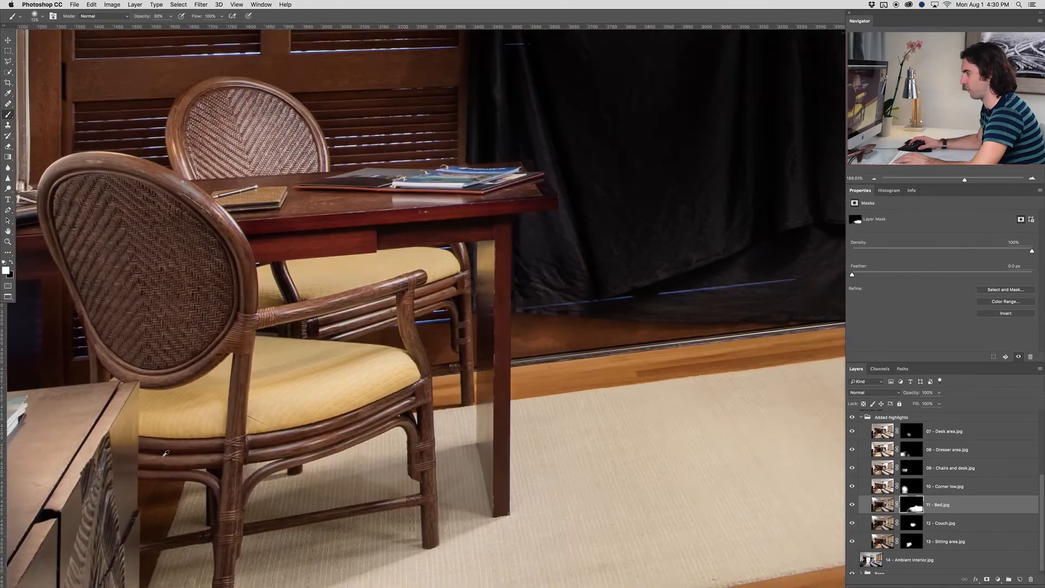
{"action": "left_click_drag", "start_coordinate": [292, 448], "coordinate": [369, 358]}
{"action": "left_click", "coordinate": [914, 469]}
{"action": "left_click", "coordinate": [853, 468]}
{"action": "left_click", "coordinate": [852, 467]}
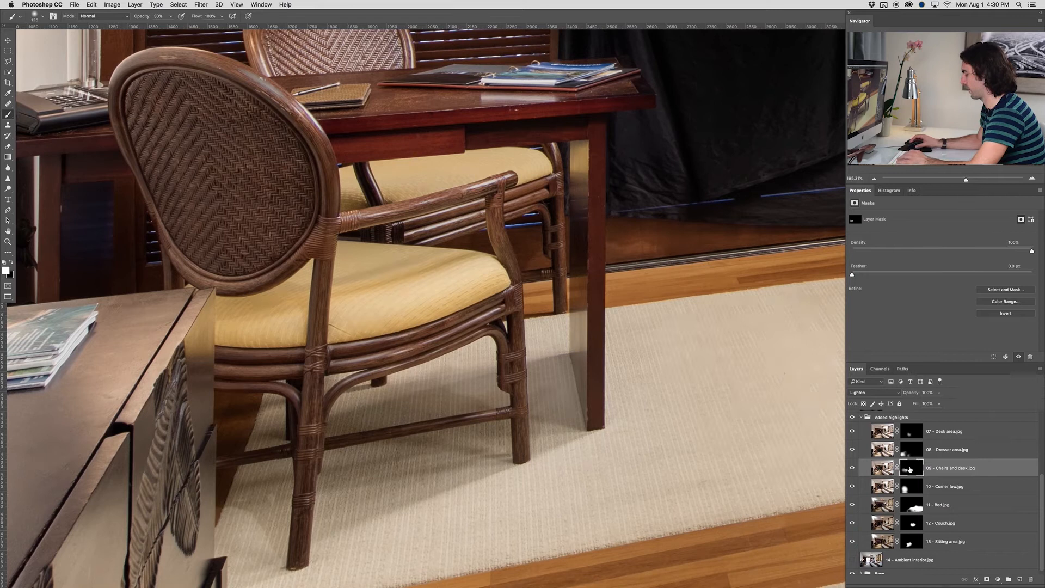
{"action": "key", "text": "bracketright"}
{"action": "key", "text": "x"}
{"action": "key", "text": "bracketright"}
{"action": "key", "text": "bracketright"}
{"action": "mouse_move", "coordinate": [409, 347]}
{"action": "left_mouse_down"}
{"action": "mouse_move", "coordinate": [344, 367]}
{"action": "mouse_move", "coordinate": [308, 343]}
{"action": "left_mouse_up"}
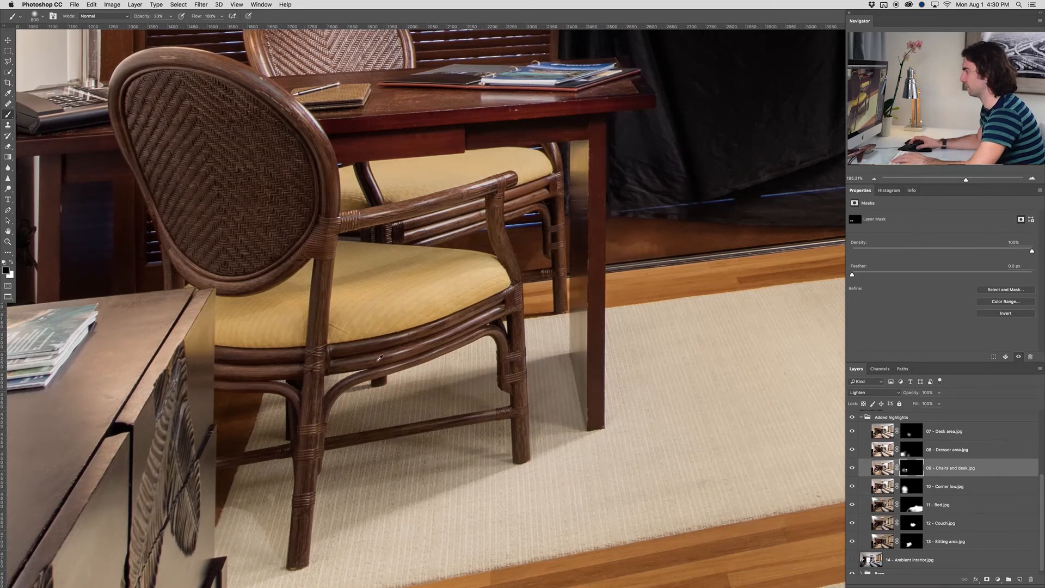
{"action": "scroll", "coordinate": [380, 358], "scroll_direction": "down", "scroll_amount": 5}
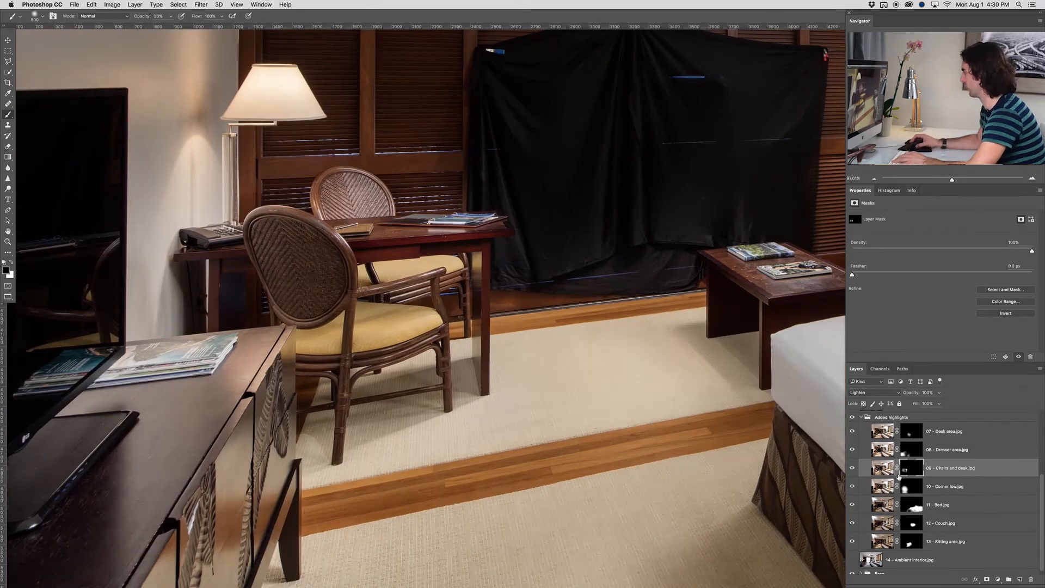
Compare the image with the 10 - Corner low.jpg layer hidden and shown, targeting its mask
{"action": "left_click", "coordinate": [878, 490]}
{"action": "left_click", "coordinate": [853, 486]}
{"action": "left_click", "coordinate": [853, 486]}
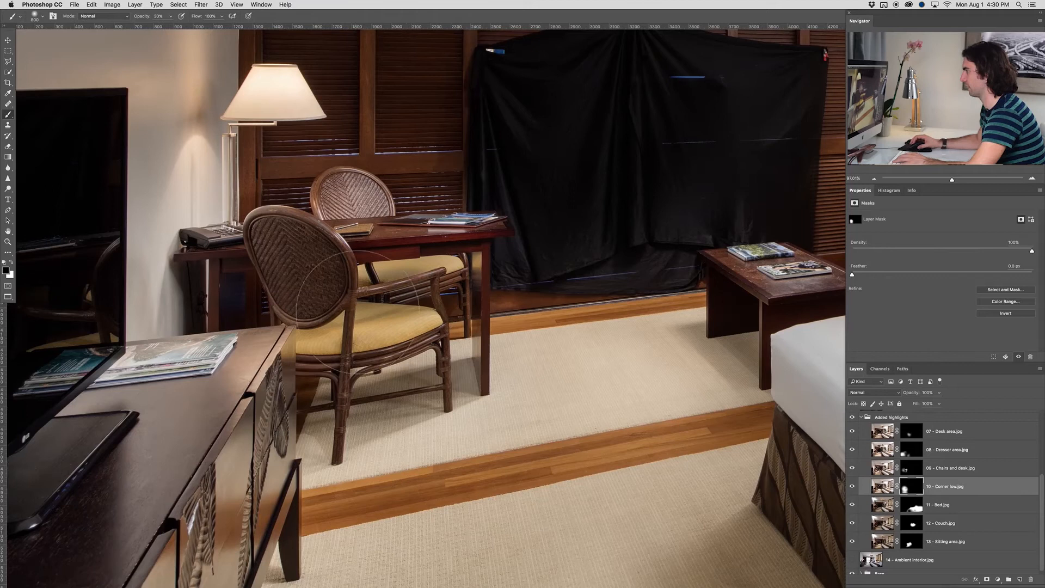
{"action": "scroll", "coordinate": [253, 297], "scroll_direction": "down", "scroll_amount": 5}
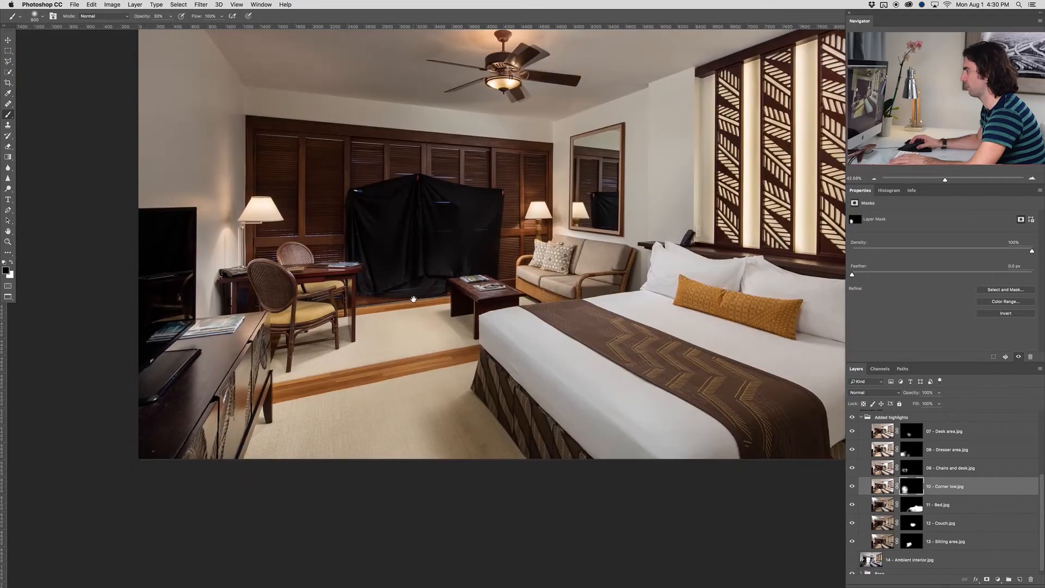
{"action": "left_click_drag", "start_coordinate": [414, 298], "coordinate": [374, 310]}
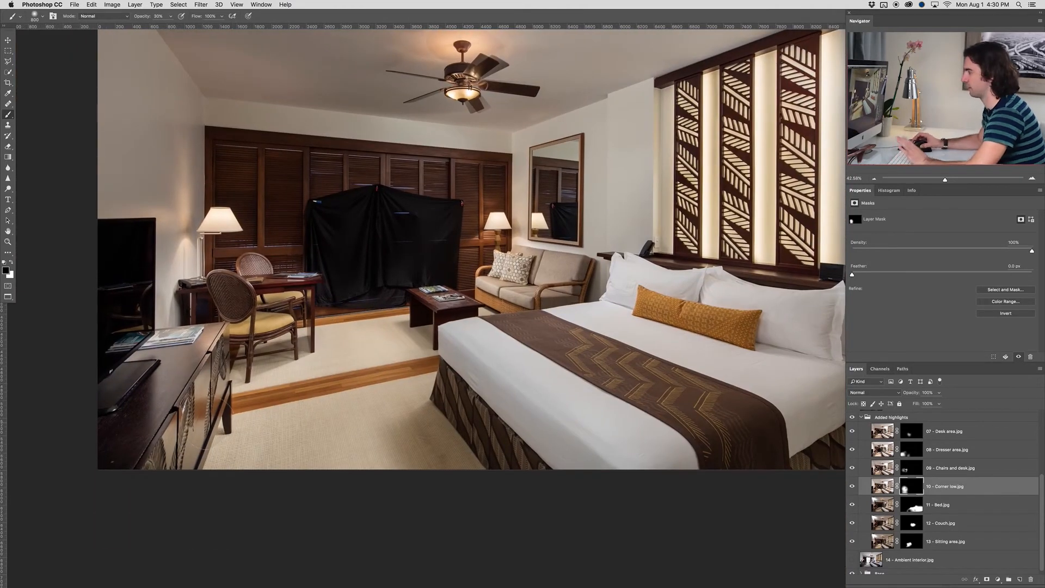
{"action": "scroll", "coordinate": [251, 402], "scroll_direction": "down", "scroll_amount": 3}
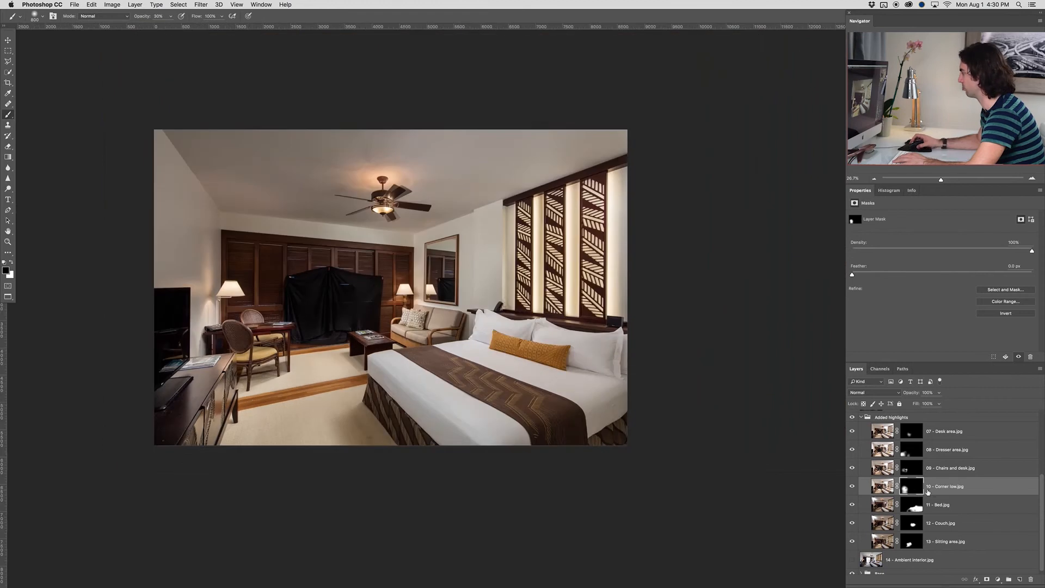
{"action": "left_click", "coordinate": [853, 487]}
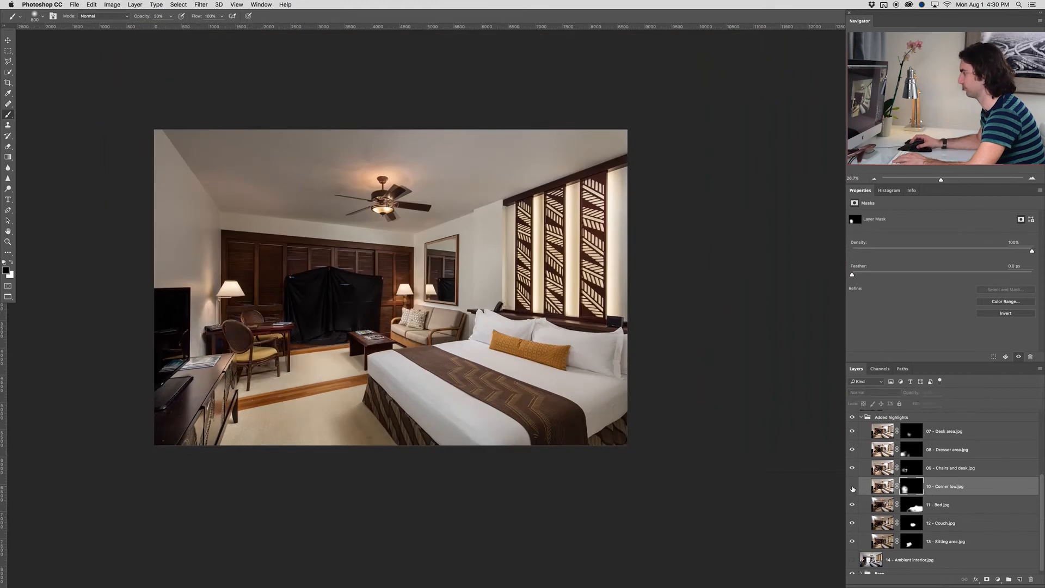
{"action": "left_click", "coordinate": [852, 487]}
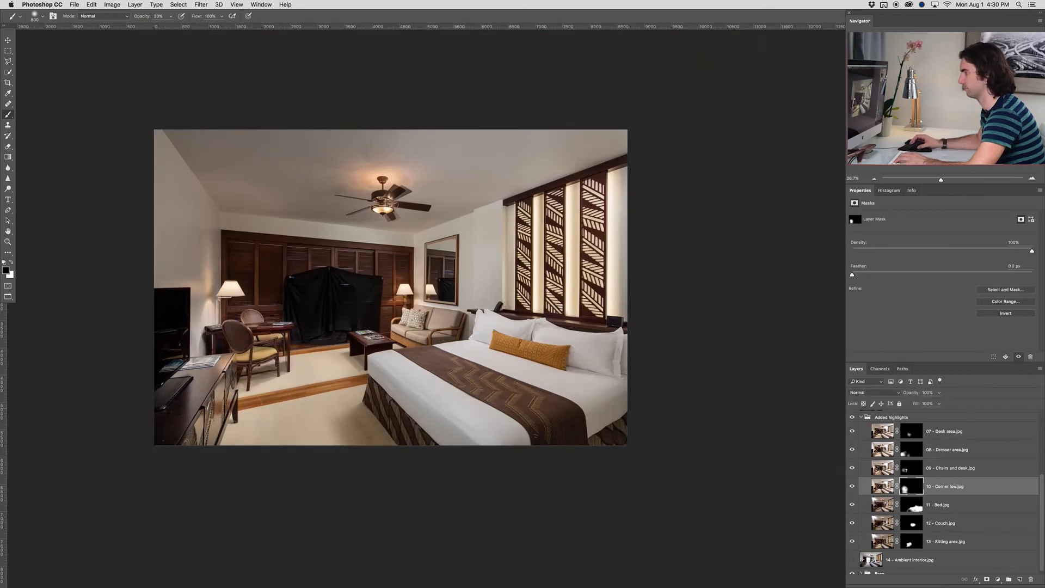
Paint black at 30% opacity with a larger brush on the 10 - Corner low.jpg mask over the foreground rug
{"action": "key", "text": "bracketright"}
{"action": "key", "text": "bracketright"}
{"action": "key", "text": "bracketright"}
{"action": "key", "text": "bracketright"}
{"action": "key", "text": "bracketright"}
{"action": "key", "text": "bracketright"}
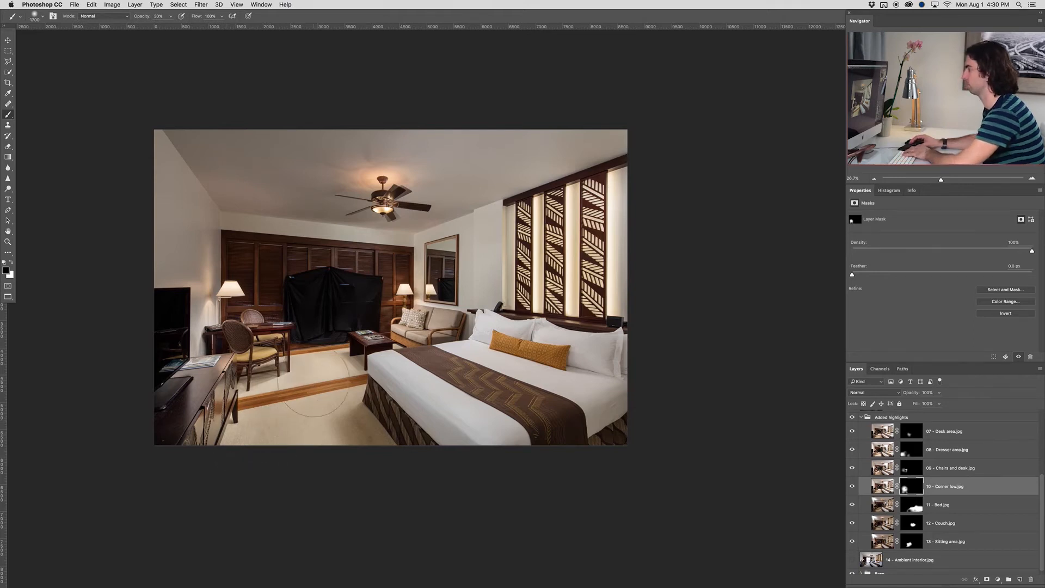
Add a white layer mask to the Added highlights group
{"action": "scroll", "coordinate": [928, 434], "scroll_direction": "up", "scroll_amount": 1}
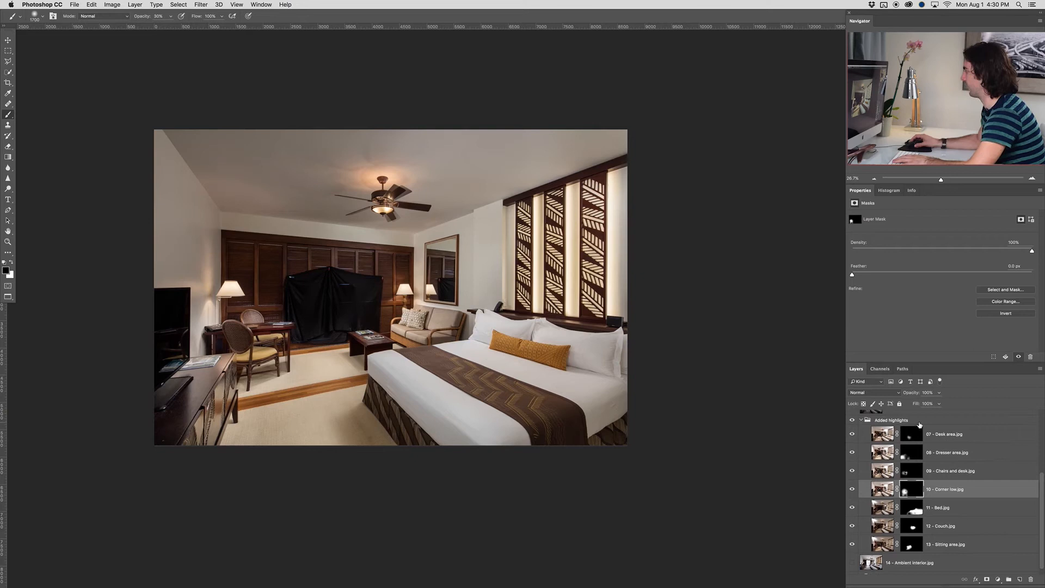
{"action": "left_click", "coordinate": [919, 424]}
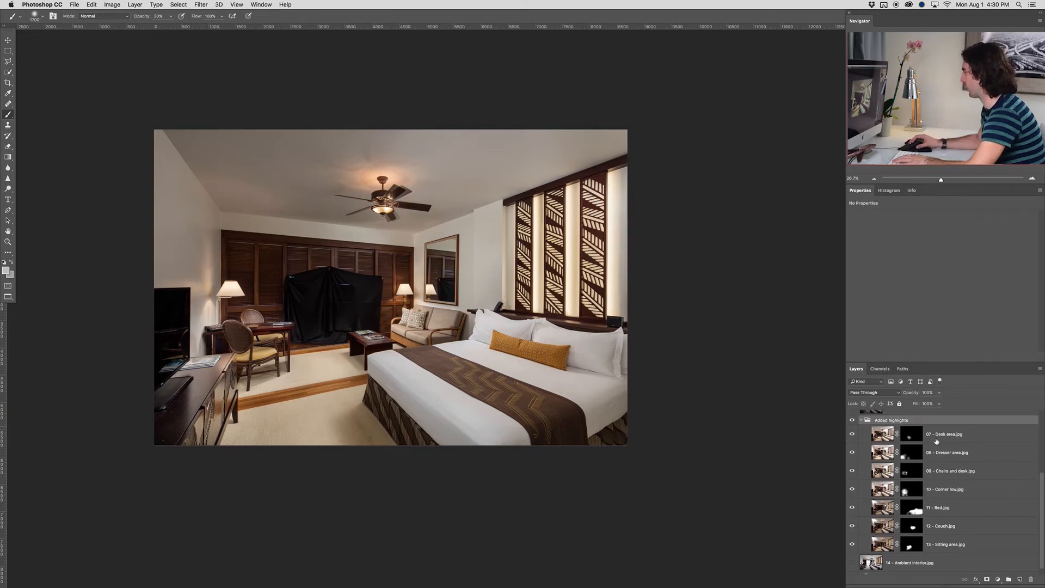
{"action": "left_click", "coordinate": [989, 580]}
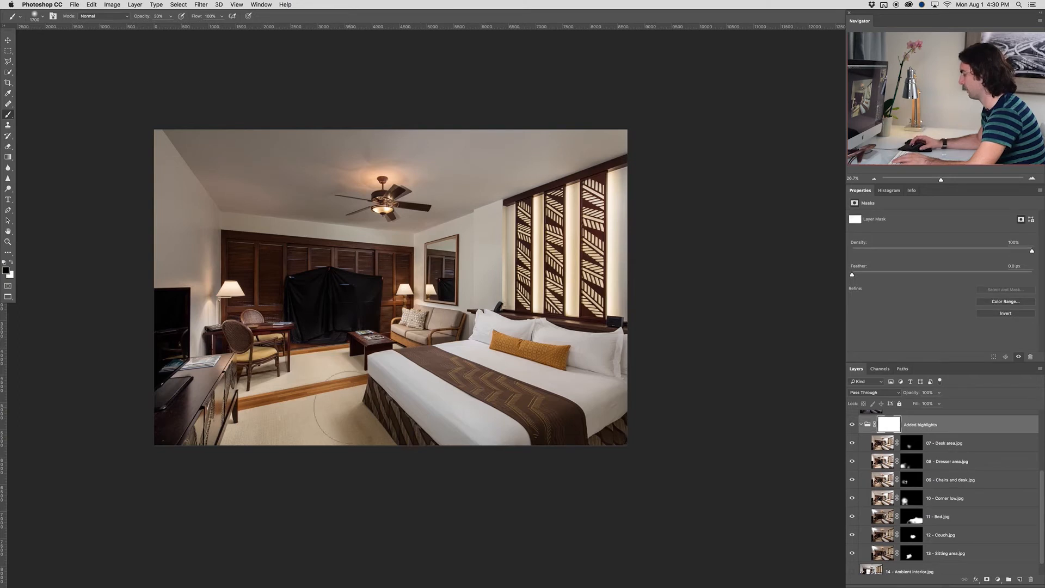
Paint black at 30% opacity with a very large soft brush on the Added highlights group mask over the foreground rug
{"action": "key", "text": "d"}
{"action": "key", "text": "x"}
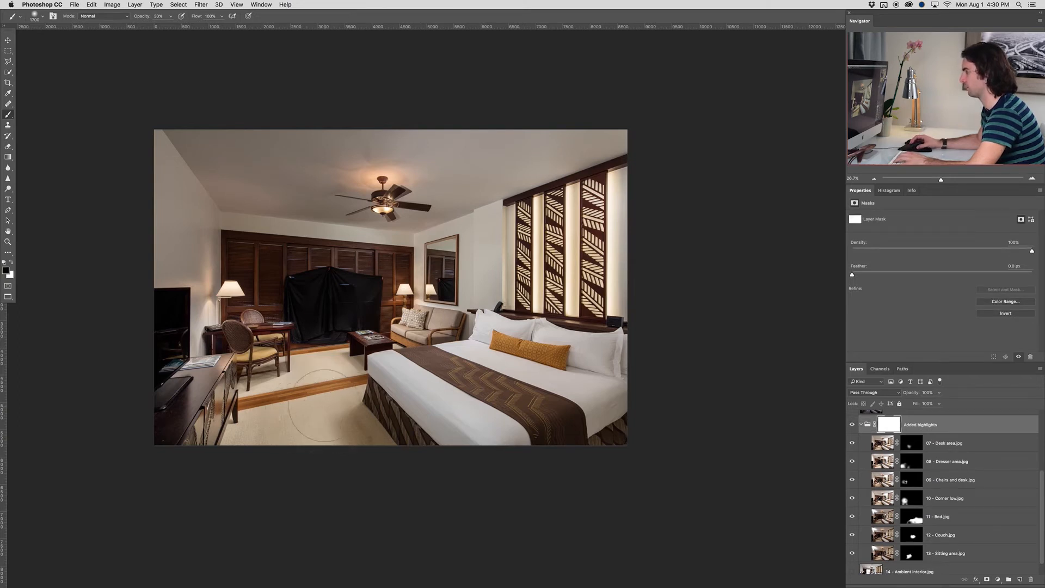
{"action": "key", "text": "bracketright"}
{"action": "key", "text": "bracketright"}
{"action": "key", "text": "bracketright"}
{"action": "key", "text": "bracketright"}
{"action": "key", "text": "bracketright"}
{"action": "key", "text": "bracketright"}
{"action": "key", "text": "bracketright"}
{"action": "key", "text": "bracketright"}
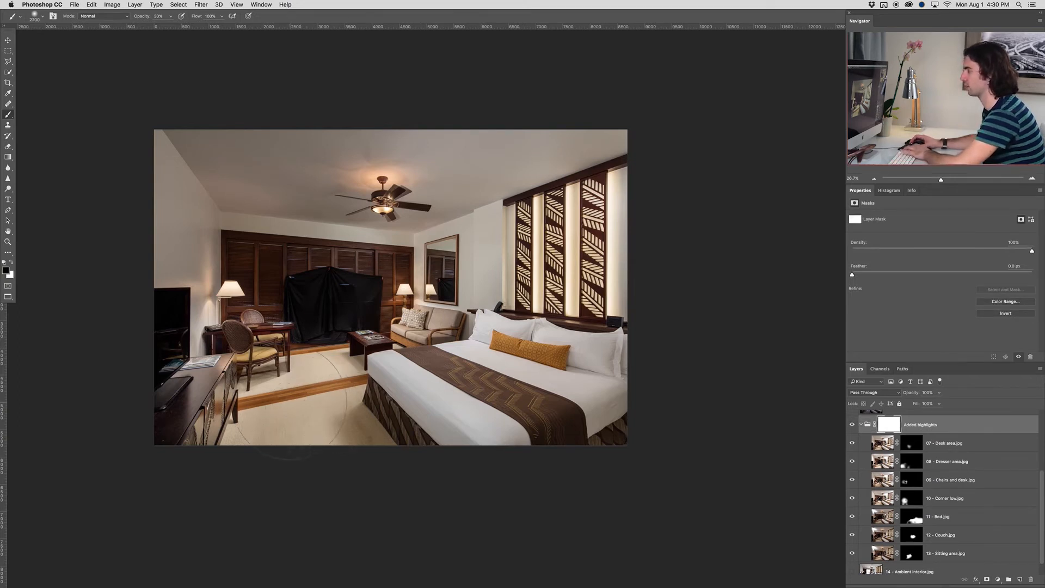
{"action": "key", "text": "bracketright"}
{"action": "key", "text": "bracketright"}
{"action": "key", "text": "bracketright"}
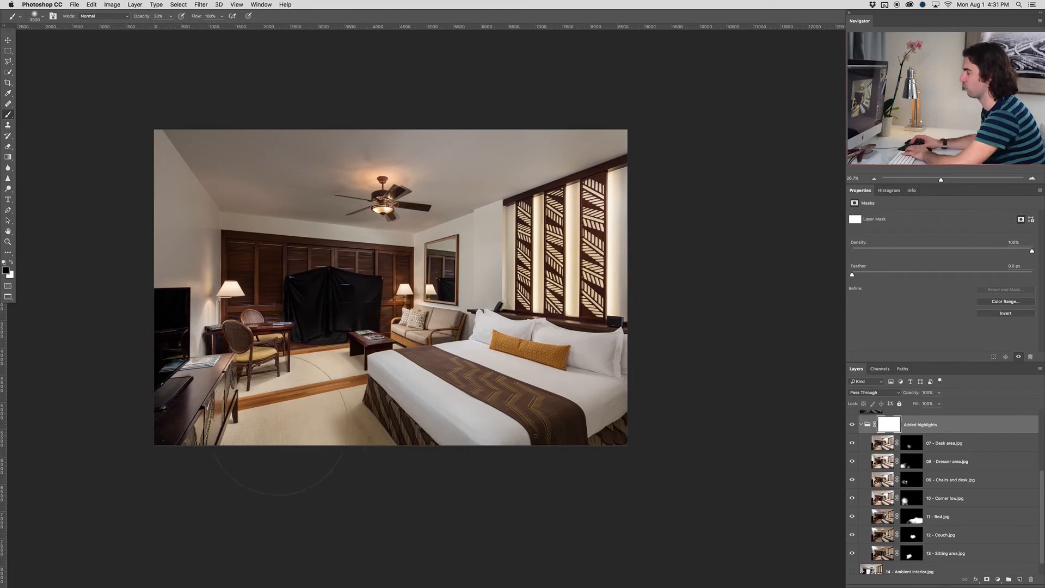
{"action": "left_click_drag", "start_coordinate": [296, 416], "coordinate": [297, 434]}
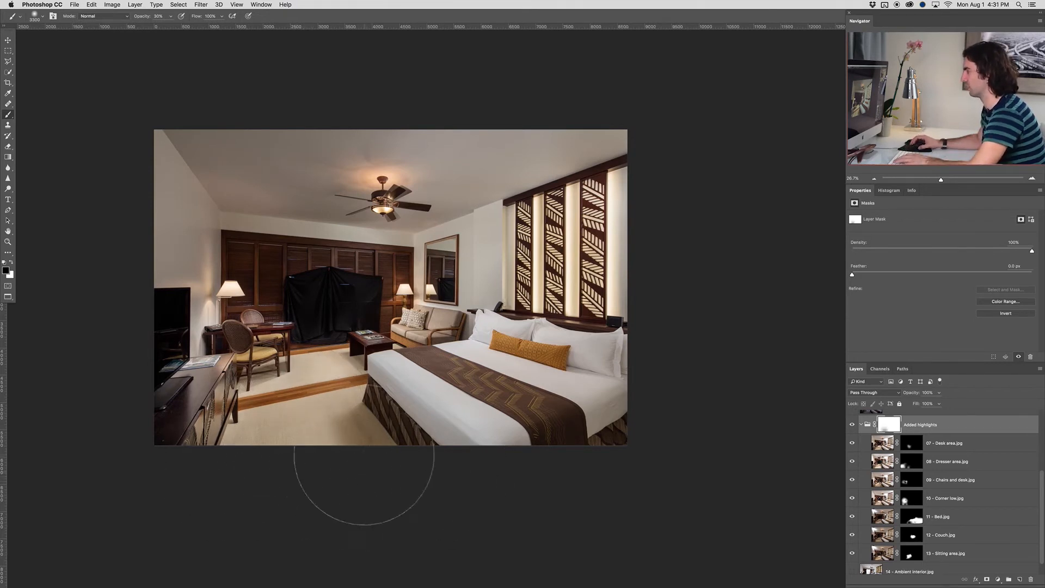
Collapse the Added highlights group and compare the image with the group hidden and shown
{"action": "left_click", "coordinate": [862, 425]}
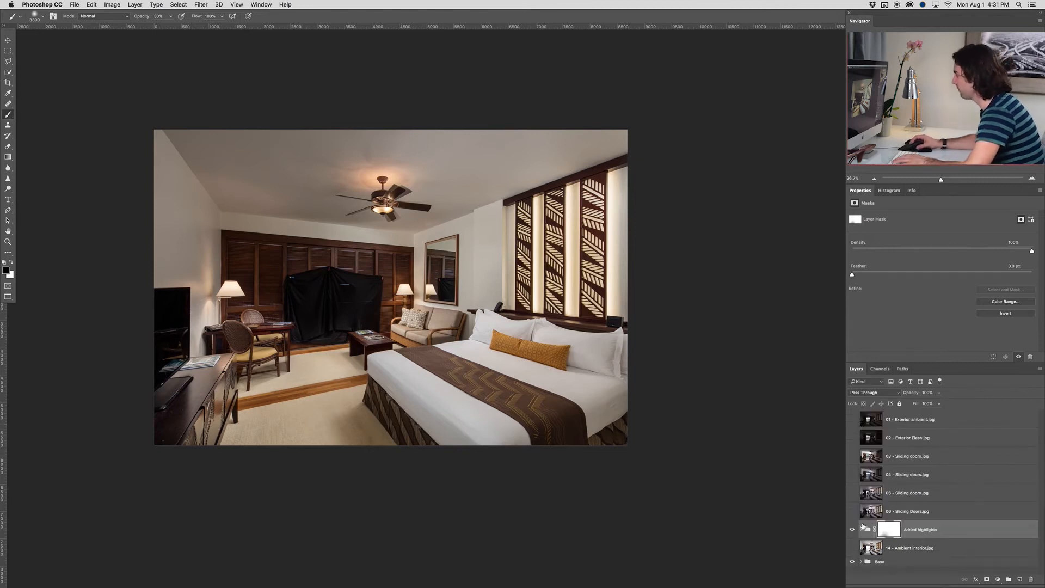
{"action": "left_click", "coordinate": [852, 530]}
{"action": "left_click", "coordinate": [851, 531]}
{"action": "left_click", "coordinate": [850, 531]}
{"action": "left_click", "coordinate": [851, 531]}
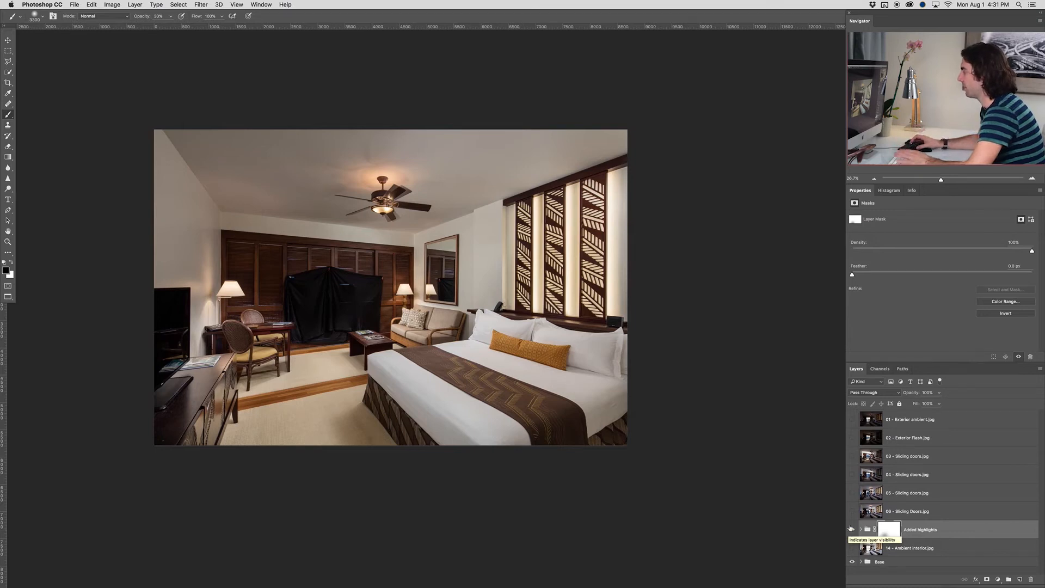
Examine the covered doorway, preview the sliding doors layers 06 through 03 over the composite, and hide them again
{"action": "scroll", "coordinate": [331, 296], "scroll_direction": "up", "scroll_amount": 5}
{"action": "scroll", "coordinate": [330, 296], "scroll_direction": "up", "scroll_amount": 3}
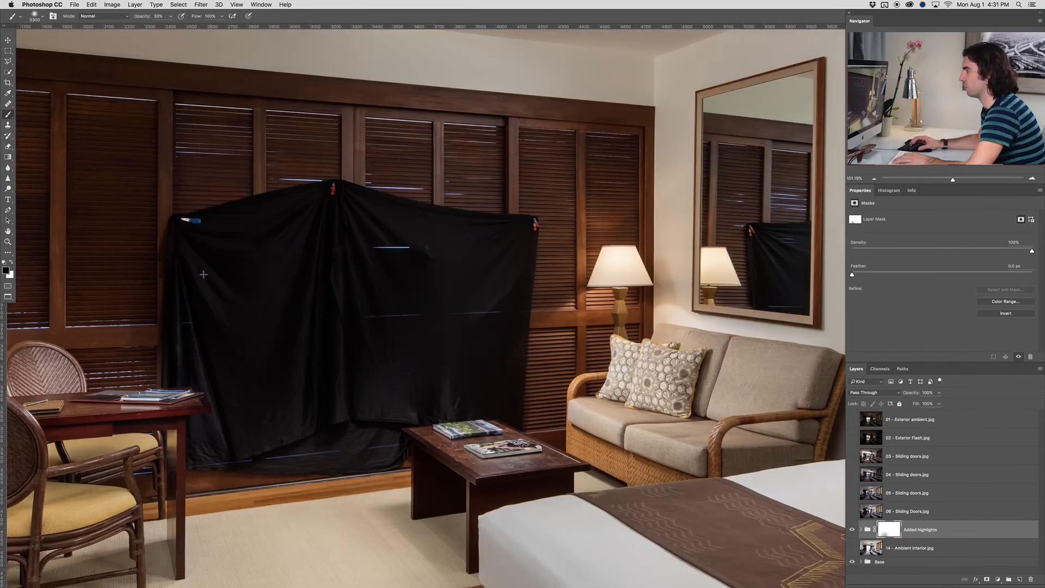
{"action": "scroll", "coordinate": [341, 369], "scroll_direction": "down", "scroll_amount": 1}
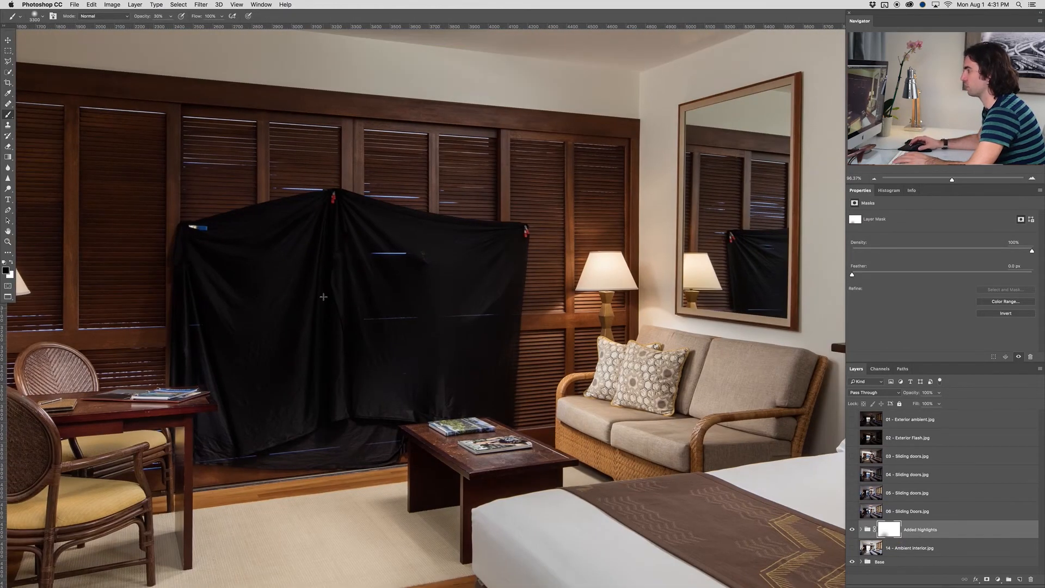
{"action": "scroll", "coordinate": [257, 315], "scroll_direction": "down", "scroll_amount": 3}
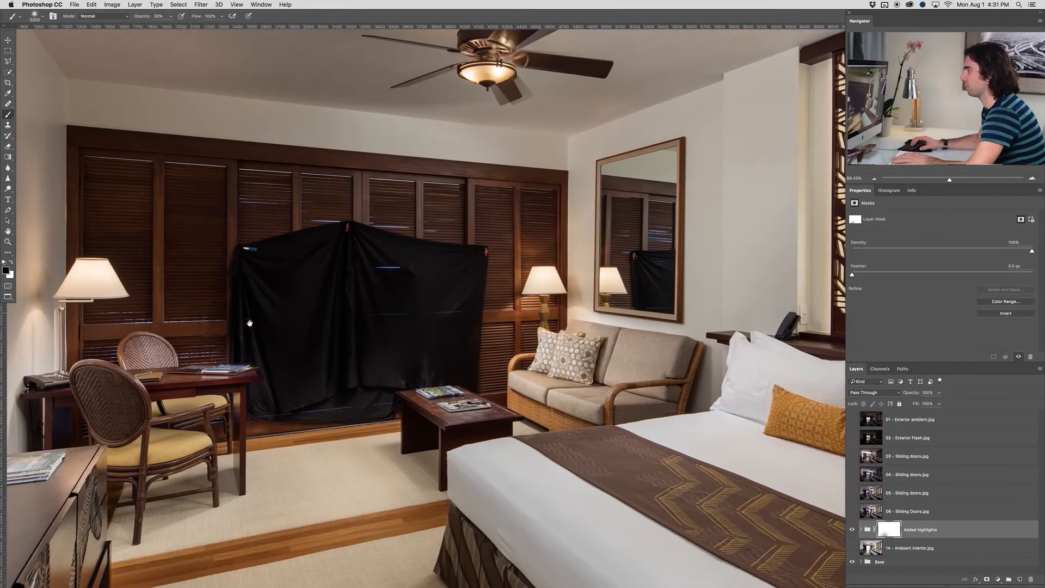
{"action": "left_click_drag", "start_coordinate": [250, 324], "coordinate": [296, 321]}
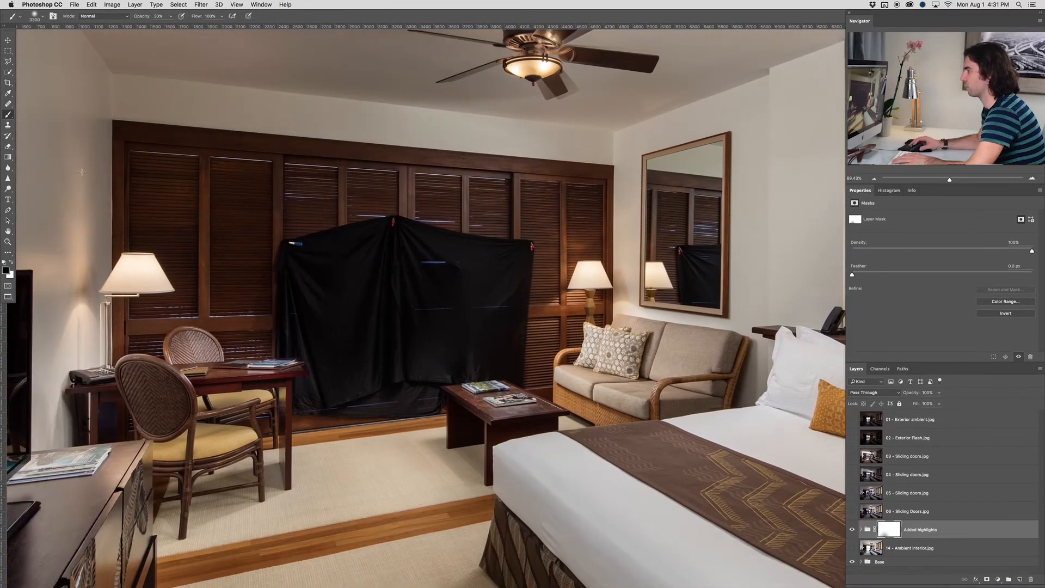
{"action": "left_click", "coordinate": [853, 510]}
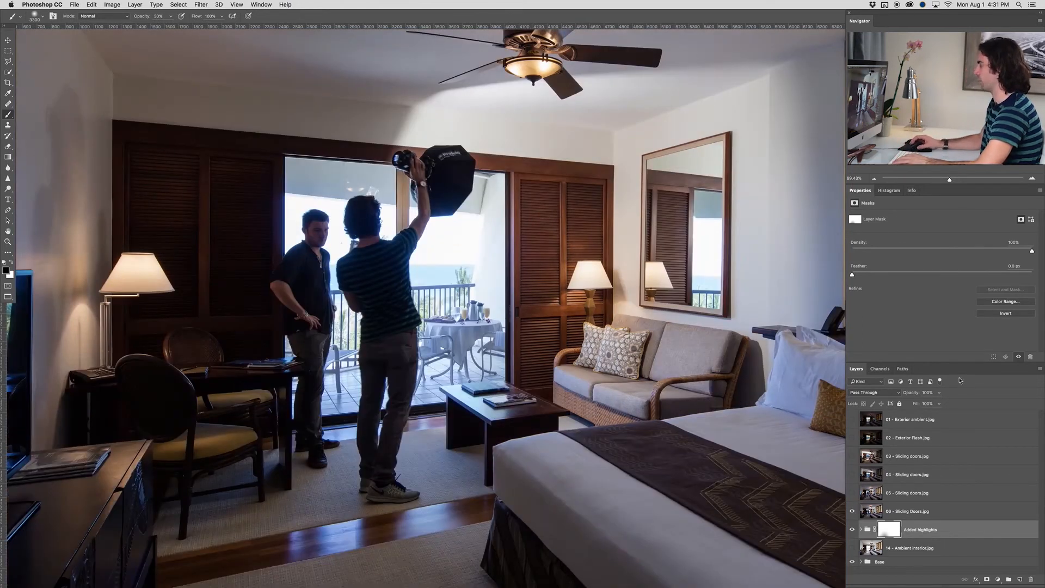
{"action": "left_click", "coordinate": [853, 494]}
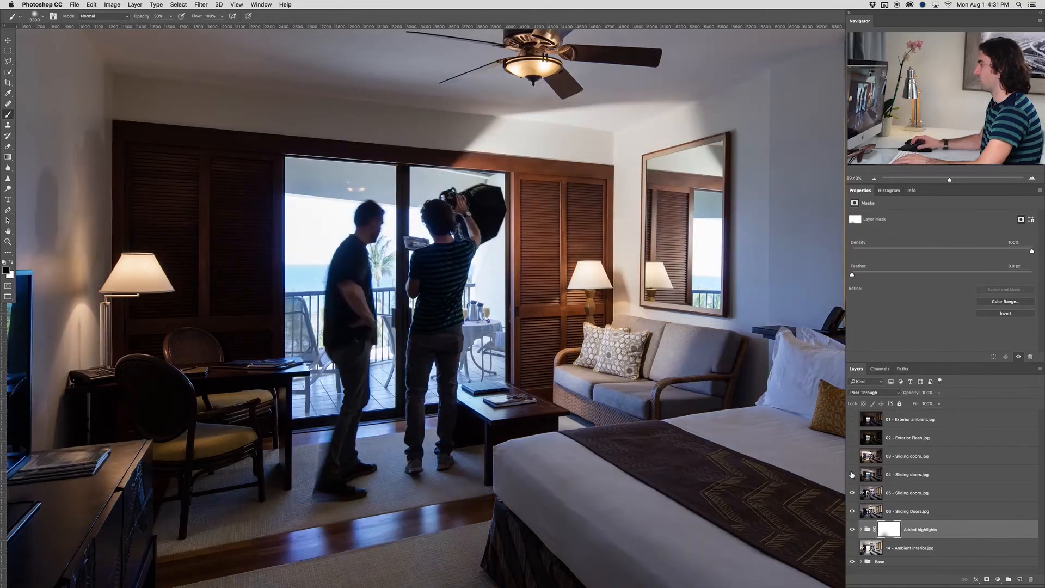
{"action": "left_click", "coordinate": [853, 475]}
{"action": "left_click", "coordinate": [853, 458]}
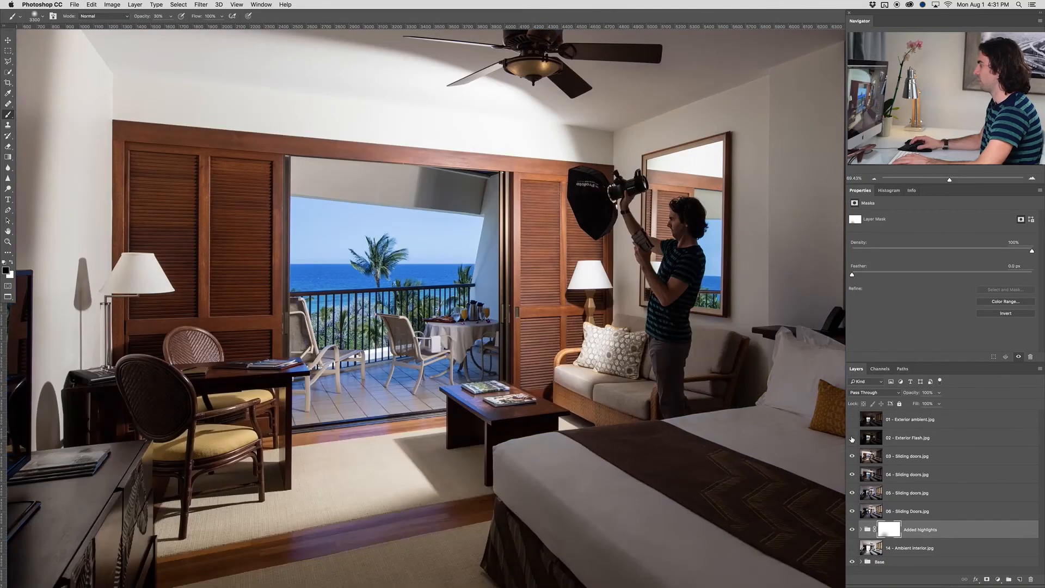
{"action": "left_click", "coordinate": [853, 459]}
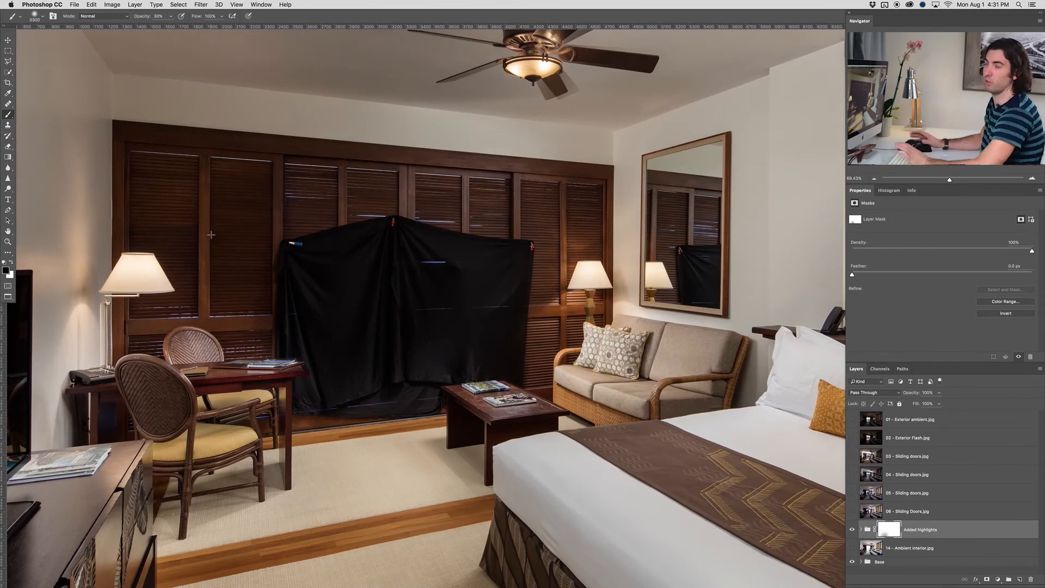
Start a Pen path at the upper-left corner of the wooden door frame and trace along the frame's top edge
{"action": "key", "text": "p"}
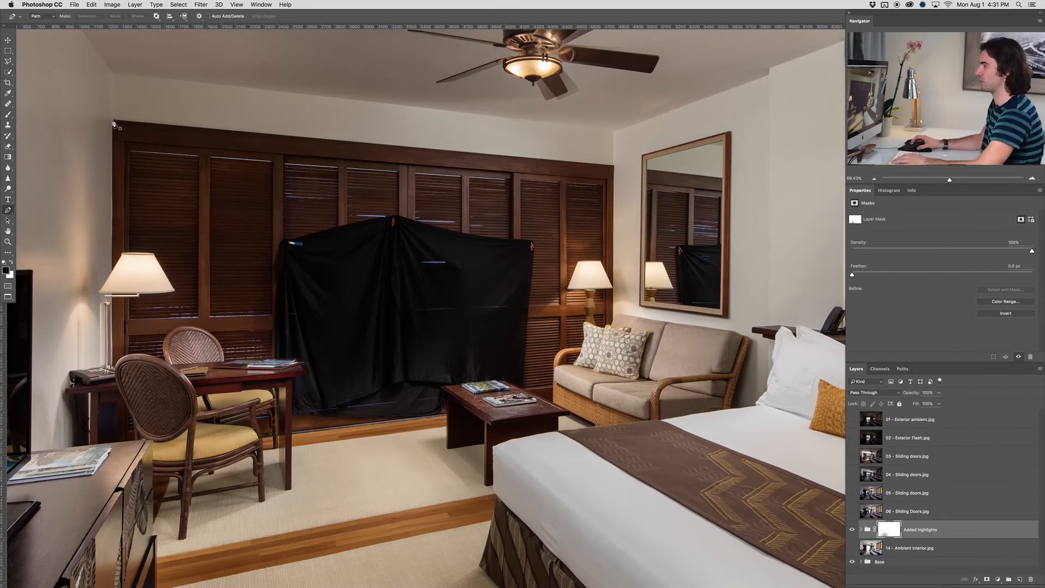
{"action": "scroll", "coordinate": [113, 125], "scroll_direction": "up", "scroll_amount": 2}
{"action": "scroll", "coordinate": [113, 125], "scroll_direction": "up", "scroll_amount": 4}
{"action": "scroll", "coordinate": [113, 123], "scroll_direction": "up", "scroll_amount": 3}
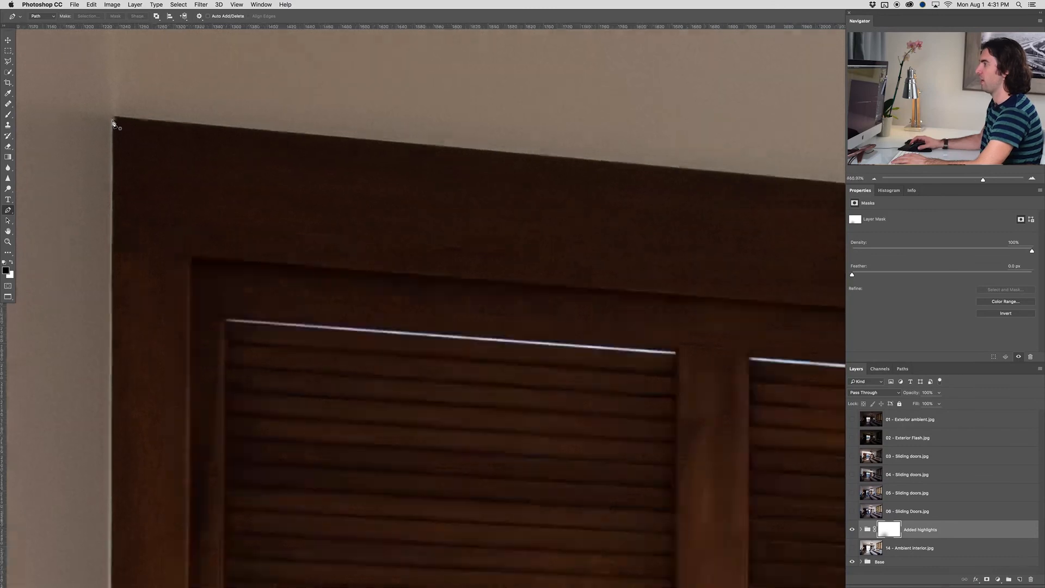
{"action": "left_click", "coordinate": [113, 123]}
{"action": "scroll", "coordinate": [154, 168], "scroll_direction": "right", "scroll_amount": 10}
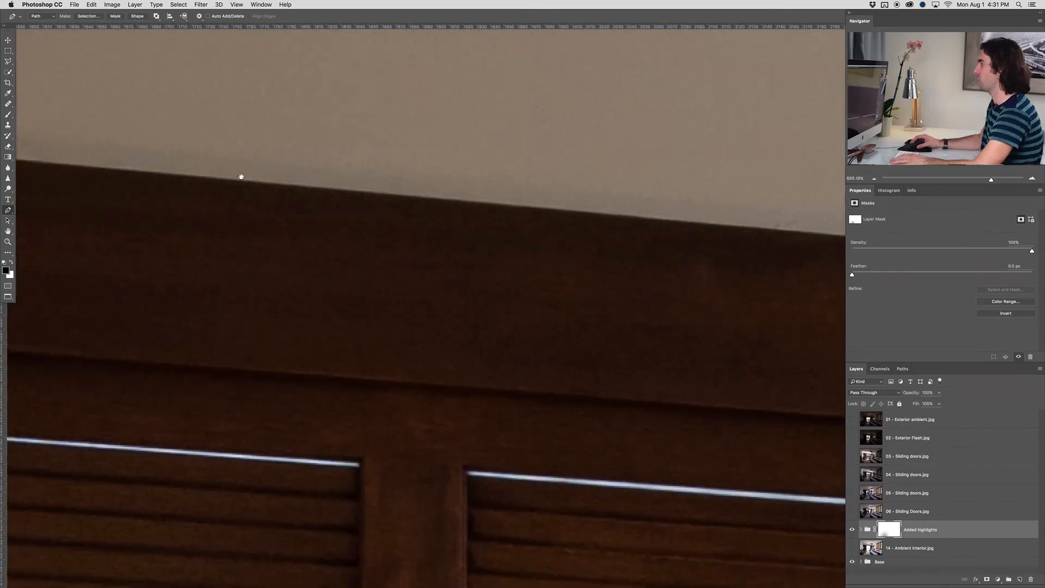
{"action": "scroll", "coordinate": [694, 225], "scroll_direction": "down", "scroll_amount": 1}
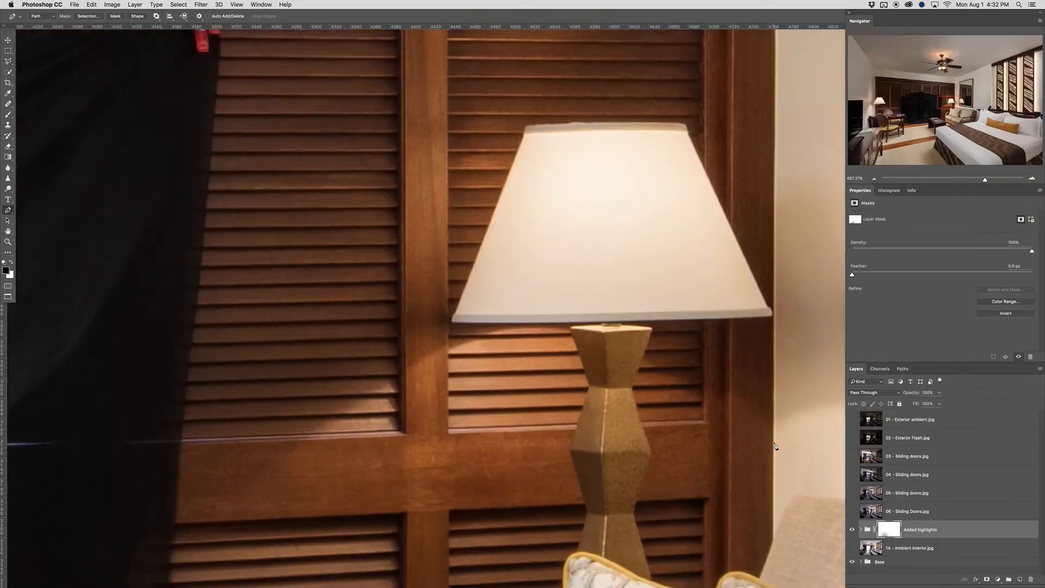
{"action": "scroll", "coordinate": [776, 446], "scroll_direction": "down", "scroll_amount": 5}
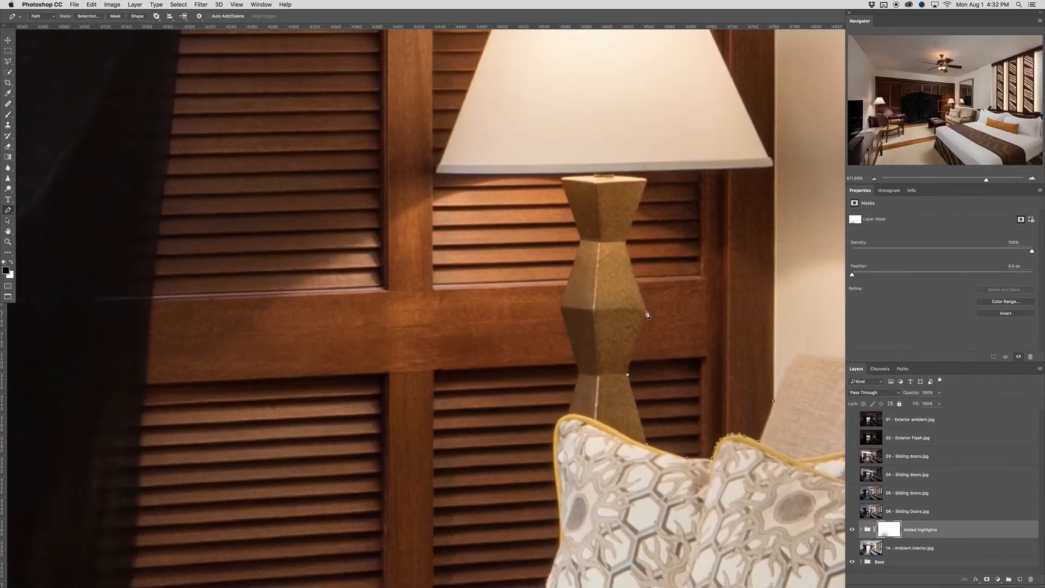
Continue the path up the right side of the sofa lamp's base and around the lower edge of its shade
{"action": "left_click", "coordinate": [646, 311]}
{"action": "left_click", "coordinate": [627, 241]}
{"action": "scroll", "coordinate": [646, 180], "scroll_direction": "up", "scroll_amount": 3}
{"action": "left_click", "coordinate": [646, 181]}
{"action": "left_click", "coordinate": [602, 173]}
{"action": "scroll", "coordinate": [602, 173], "scroll_direction": "down", "scroll_amount": 2}
{"action": "left_click", "coordinate": [760, 159]}
{"action": "scroll", "coordinate": [754, 151], "scroll_direction": "up", "scroll_amount": 5}
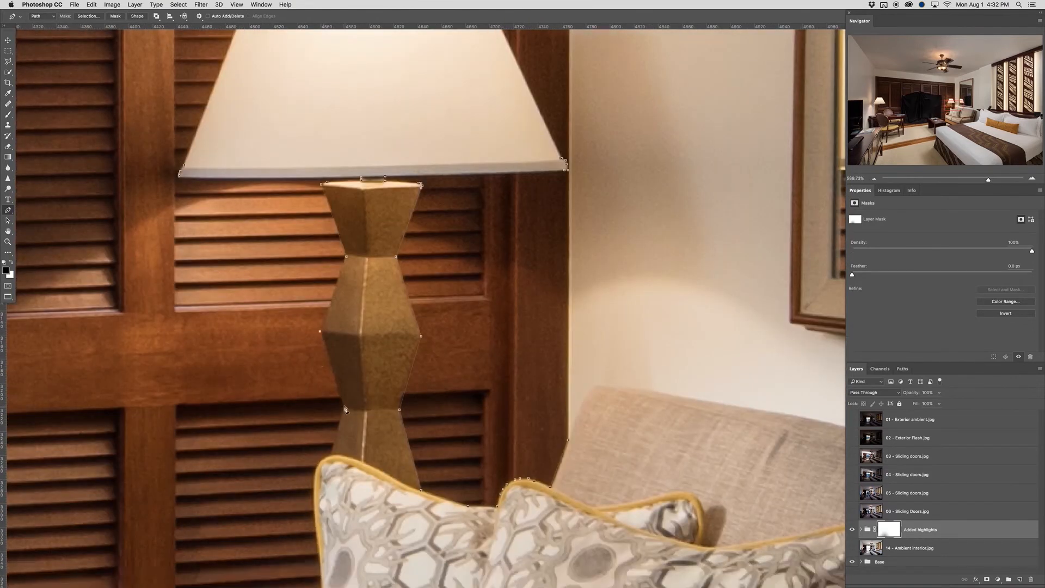
Trace the path down the left side of the sofa lamp's base to the patterned pillow
{"action": "left_click", "coordinate": [343, 408]}
{"action": "scroll", "coordinate": [344, 408], "scroll_direction": "up", "scroll_amount": 3}
{"action": "left_click", "coordinate": [335, 477]}
{"action": "left_click_drag", "start_coordinate": [327, 519], "coordinate": [493, 244]}
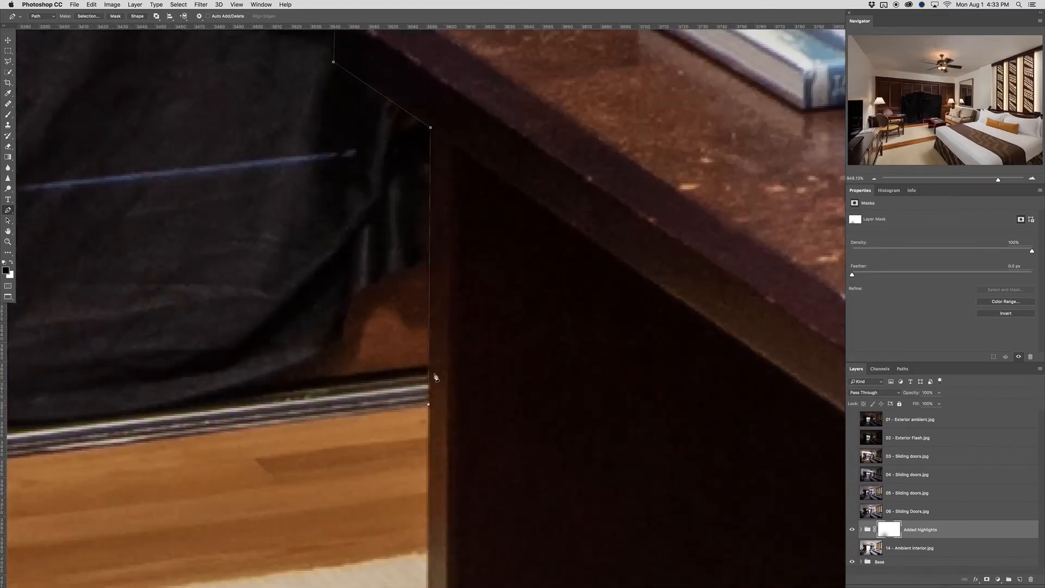
Extend the path around the coffee table's corner and along the desk's leg and tabletop edge beside the black cloth
{"action": "scroll", "coordinate": [435, 375], "scroll_direction": "down", "scroll_amount": 8}
{"action": "scroll", "coordinate": [427, 305], "scroll_direction": "up", "scroll_amount": 5}
{"action": "left_click", "coordinate": [407, 300]}
{"action": "scroll", "coordinate": [400, 289], "scroll_direction": "up", "scroll_amount": 4}
{"action": "left_click", "coordinate": [391, 281]}
{"action": "scroll", "coordinate": [391, 281], "scroll_direction": "up", "scroll_amount": 3}
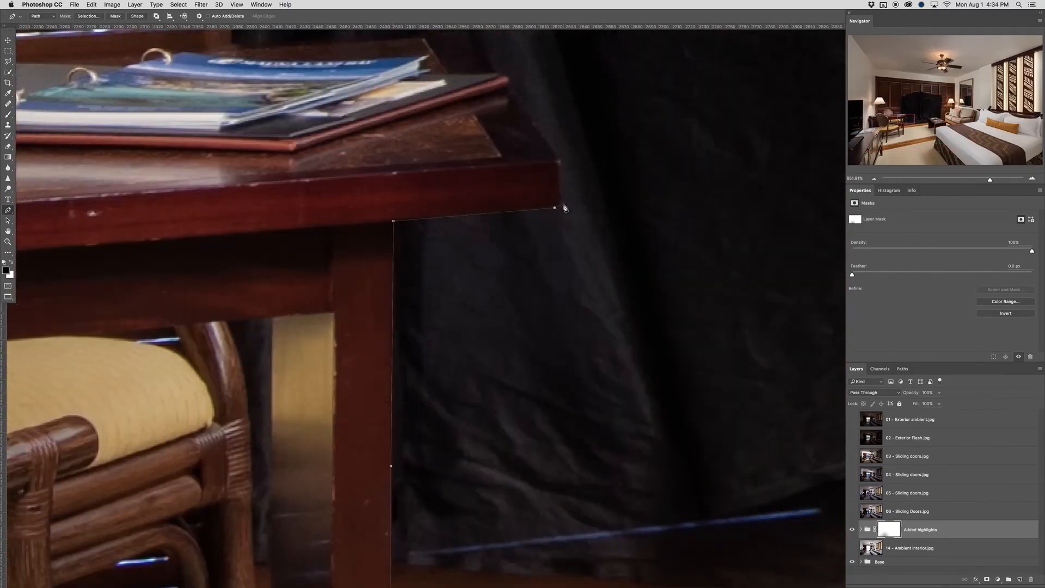
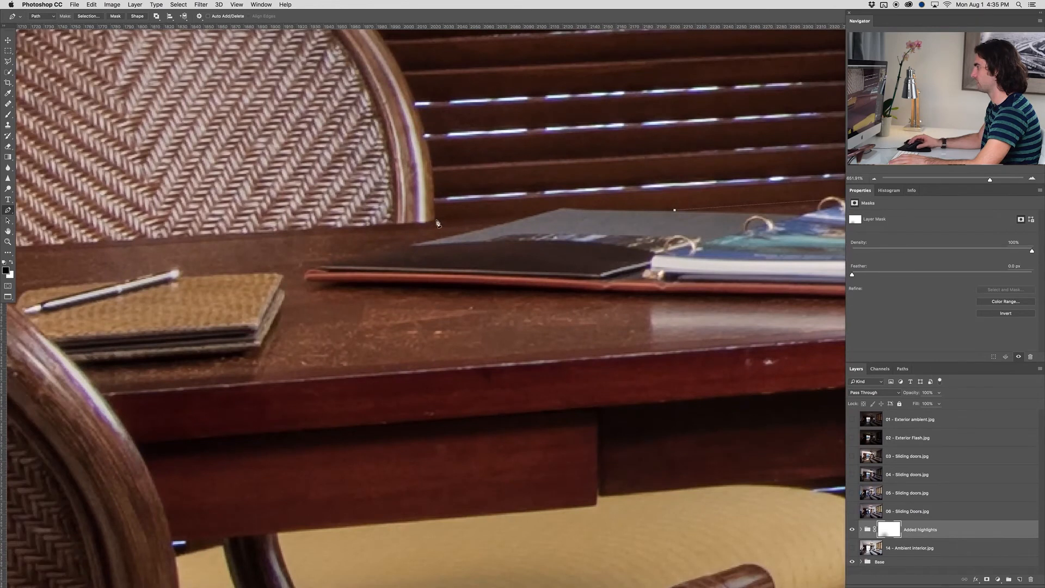
Extend the path along the open binder's upper edge to where the rear wicker chair meets the desk
{"action": "key", "text": "super+z"}
{"action": "left_click", "coordinate": [436, 219]}
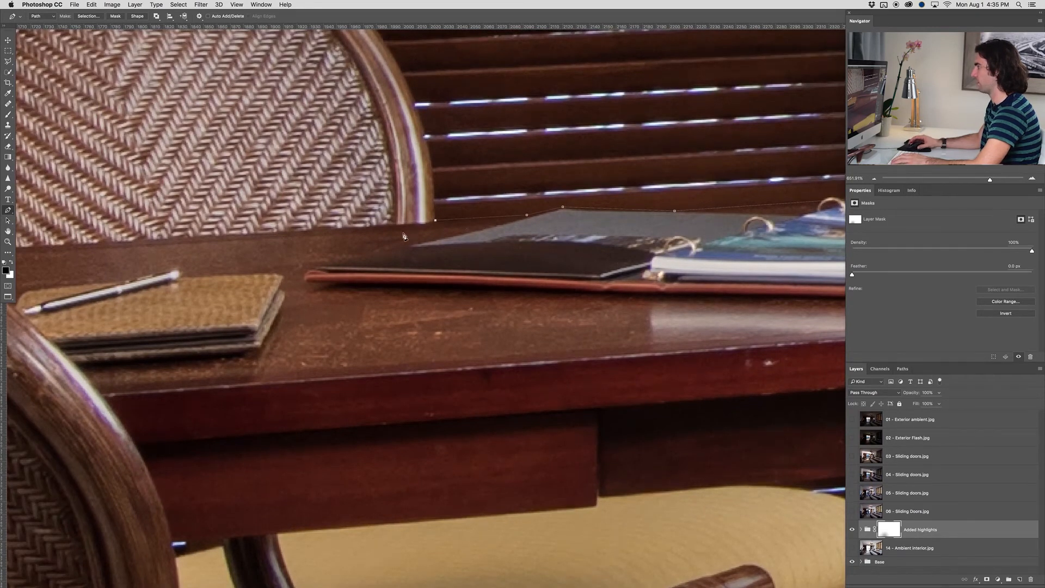
{"action": "scroll", "coordinate": [348, 230], "scroll_direction": "up", "scroll_amount": 10}
{"action": "scroll", "coordinate": [331, 228], "scroll_direction": "down", "scroll_amount": 3}
{"action": "left_click_drag", "start_coordinate": [245, 227], "coordinate": [473, 242]}
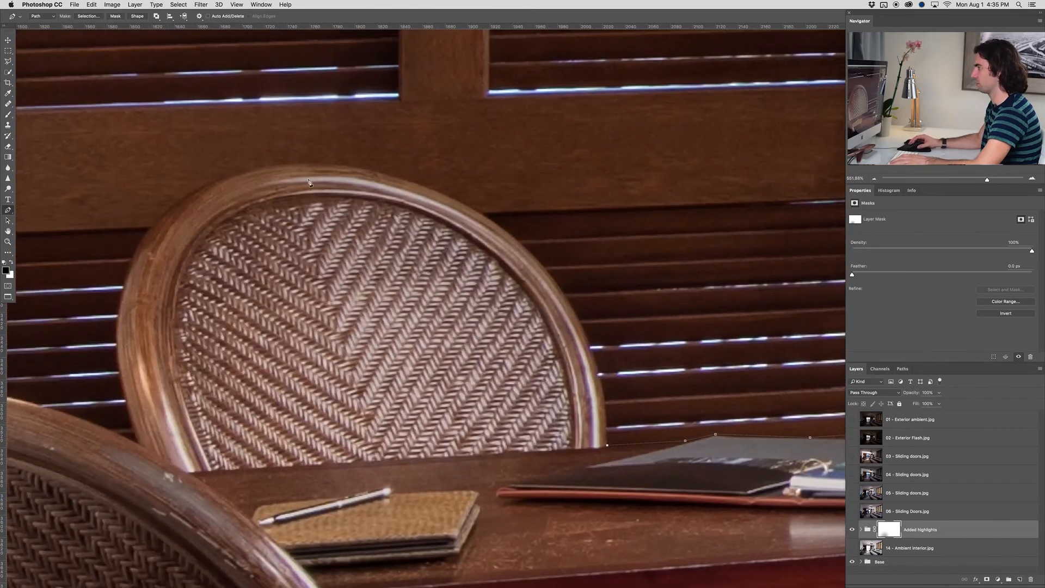
Trace the path around the rear wicker chair's rounded backrest and down its far side to the desk
{"action": "left_click_drag", "start_coordinate": [297, 164], "coordinate": [198, 169]}
{"action": "left_click", "coordinate": [189, 309]}
{"action": "left_click_drag", "start_coordinate": [208, 442], "coordinate": [366, 304]}
{"action": "left_click", "coordinate": [341, 245], "text": "alt"}
{"action": "left_click_drag", "start_coordinate": [341, 245], "coordinate": [693, 248]}
Continue the path across the far end of the desk, up the desk lamp's stand and around its swing arm
{"action": "left_click_drag", "start_coordinate": [400, 198], "coordinate": [330, 213]}
{"action": "left_click", "coordinate": [295, 290]}
{"action": "scroll", "coordinate": [268, 229], "scroll_direction": "up", "scroll_amount": 5}
{"action": "left_click", "coordinate": [267, 103]}
{"action": "scroll", "coordinate": [267, 163], "scroll_direction": "up", "scroll_amount": 10}
{"action": "left_click", "coordinate": [264, 323]}
{"action": "left_click", "coordinate": [485, 320]}
{"action": "left_click", "coordinate": [486, 297]}
Trace the path around the desk lamp's shade and up the wooden frame's left edge to close it at the upper-left corner
{"action": "scroll", "coordinate": [501, 289], "scroll_direction": "right", "scroll_amount": 5}
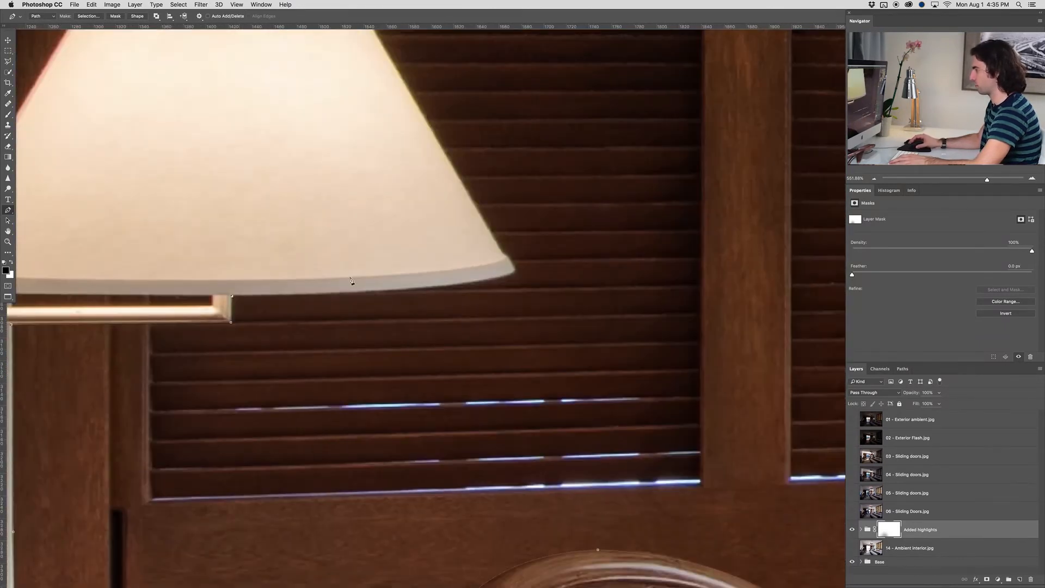
{"action": "left_click_drag", "start_coordinate": [515, 271], "coordinate": [522, 253]}
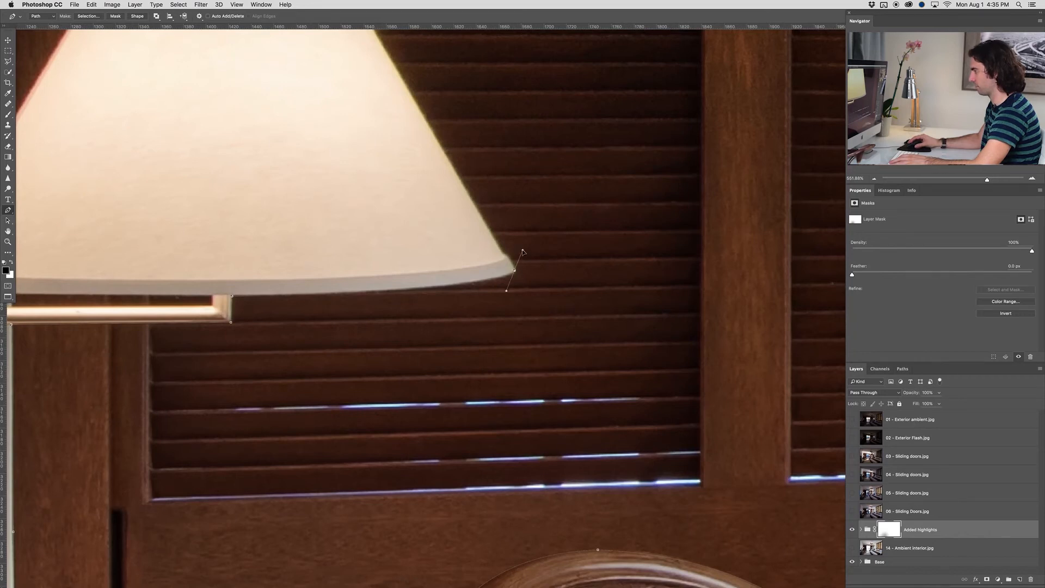
{"action": "left_click", "coordinate": [515, 269], "text": "alt"}
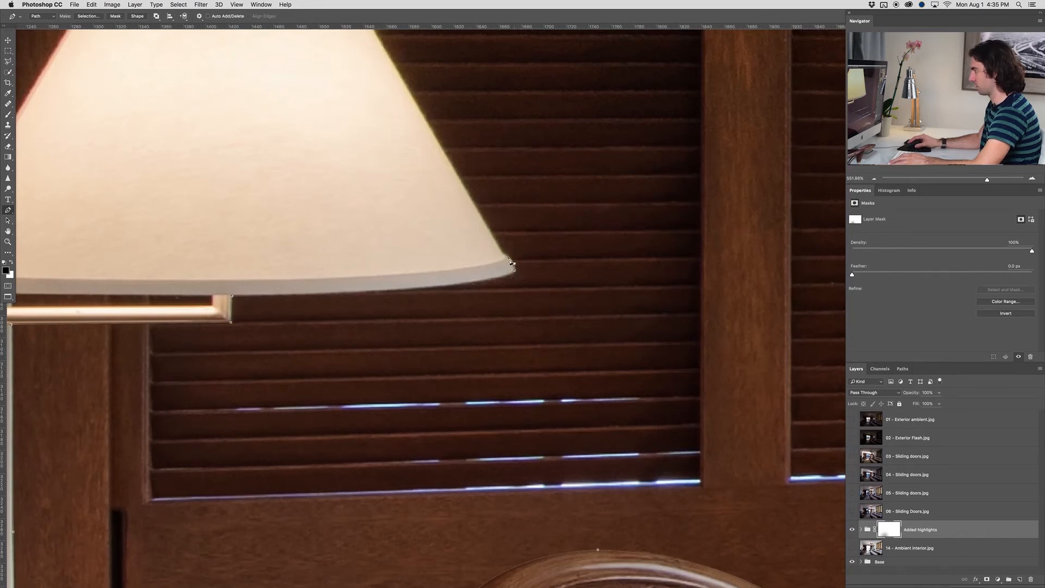
{"action": "scroll", "coordinate": [367, 213], "scroll_direction": "up", "scroll_amount": 4}
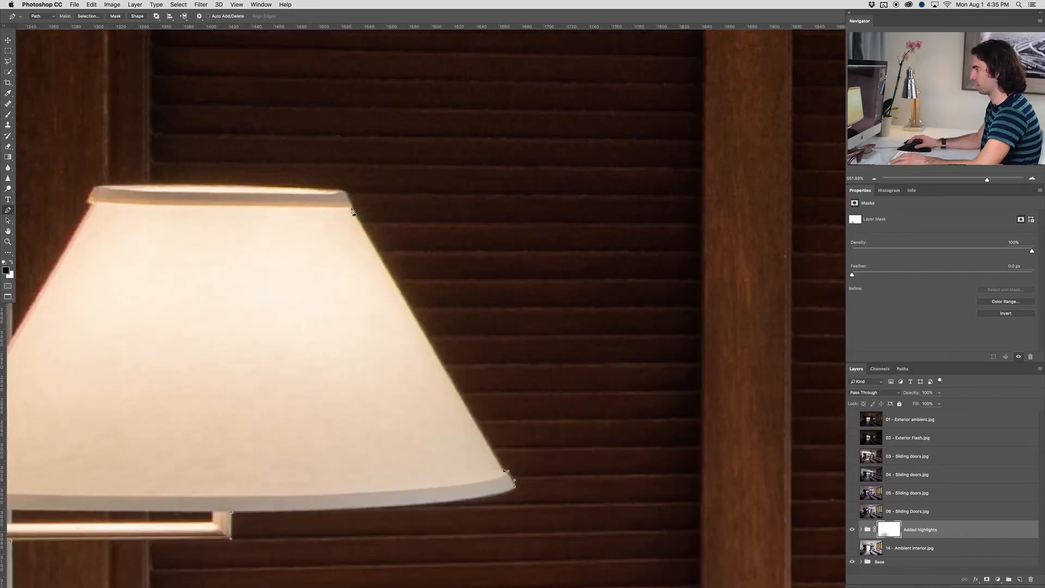
{"action": "scroll", "coordinate": [324, 193], "scroll_direction": "left", "scroll_amount": 4}
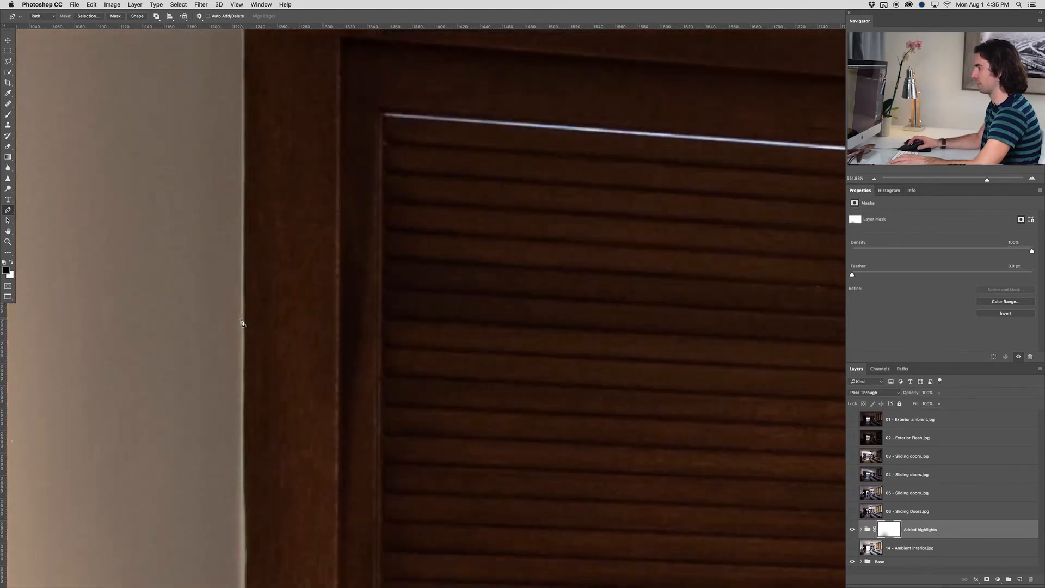
{"action": "scroll", "coordinate": [243, 323], "scroll_direction": "up", "scroll_amount": 8}
{"action": "left_click", "coordinate": [245, 218]}
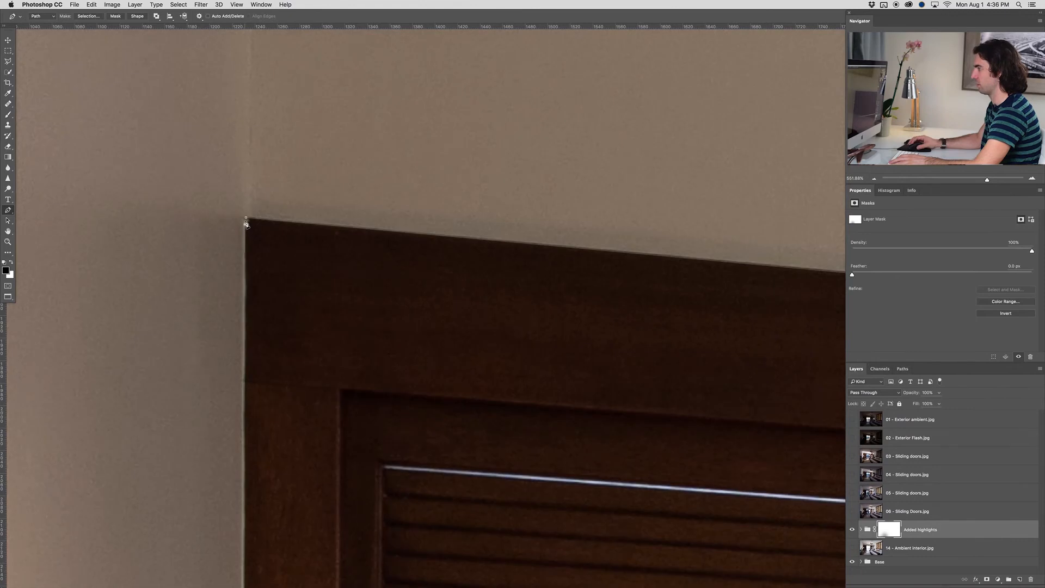
Trace the narrow door area between the desk lamp's shade and its swing arm as a separate path
{"action": "scroll", "coordinate": [275, 326], "scroll_direction": "down", "scroll_amount": 9}
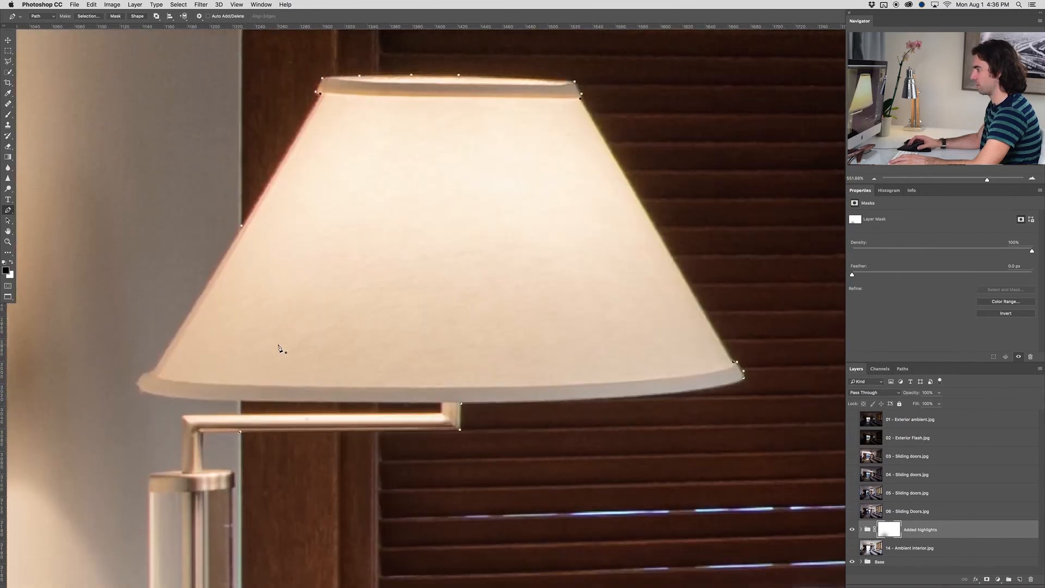
{"action": "scroll", "coordinate": [280, 350], "scroll_direction": "down", "scroll_amount": 1}
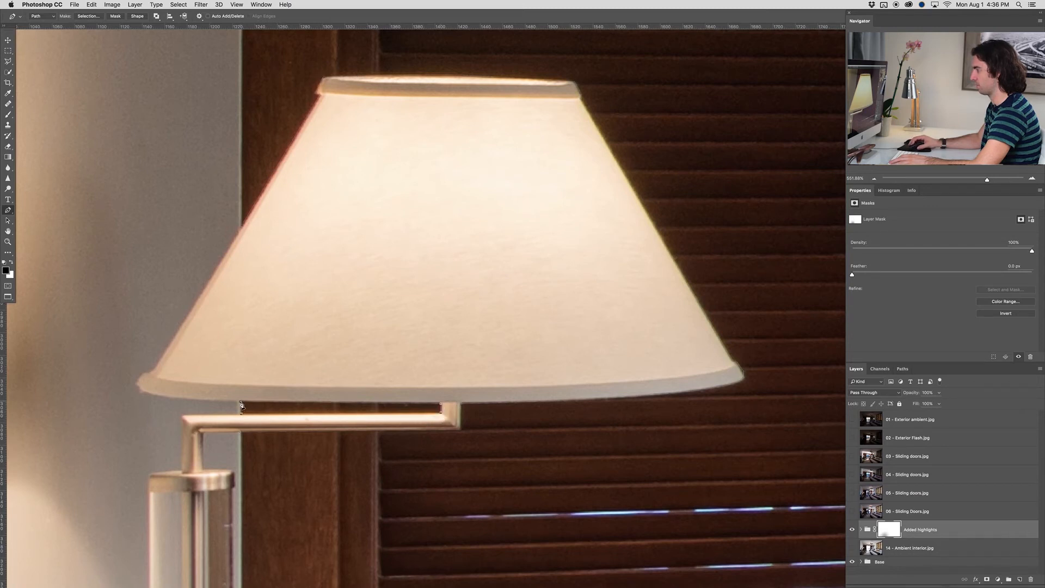
{"action": "scroll", "coordinate": [479, 419], "scroll_direction": "down", "scroll_amount": 10}
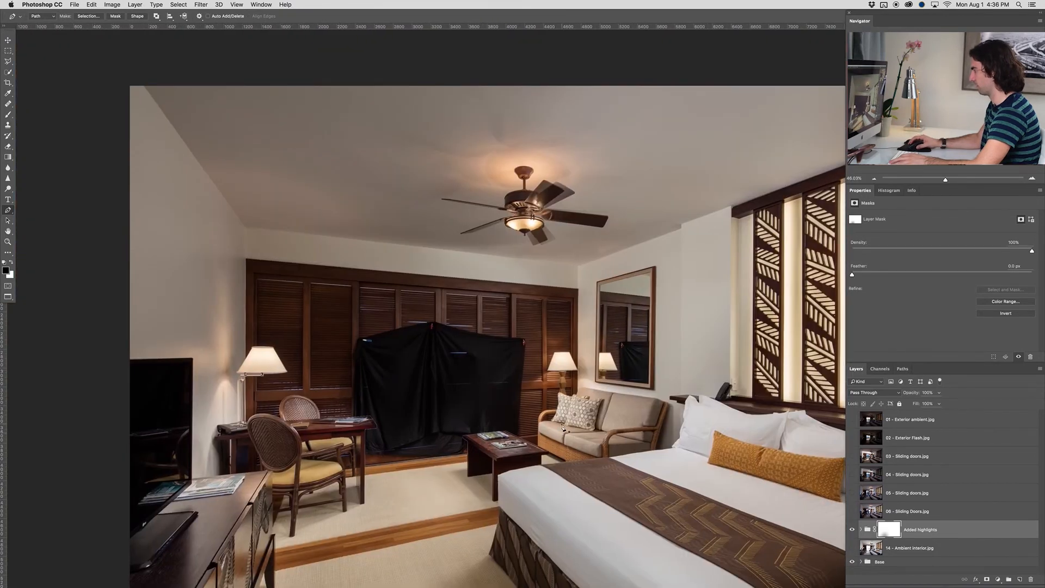
Outline the door area visible beneath the sofa's wicker armrest, between the cushion and the patterned pillow
{"action": "scroll", "coordinate": [563, 426], "scroll_direction": "up", "scroll_amount": 10}
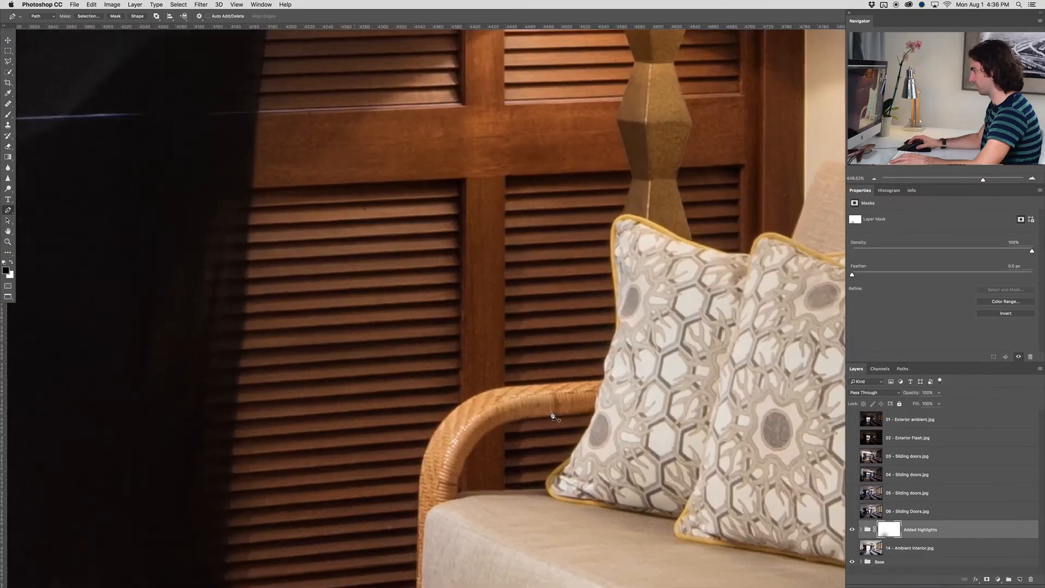
{"action": "scroll", "coordinate": [553, 417], "scroll_direction": "up", "scroll_amount": 1}
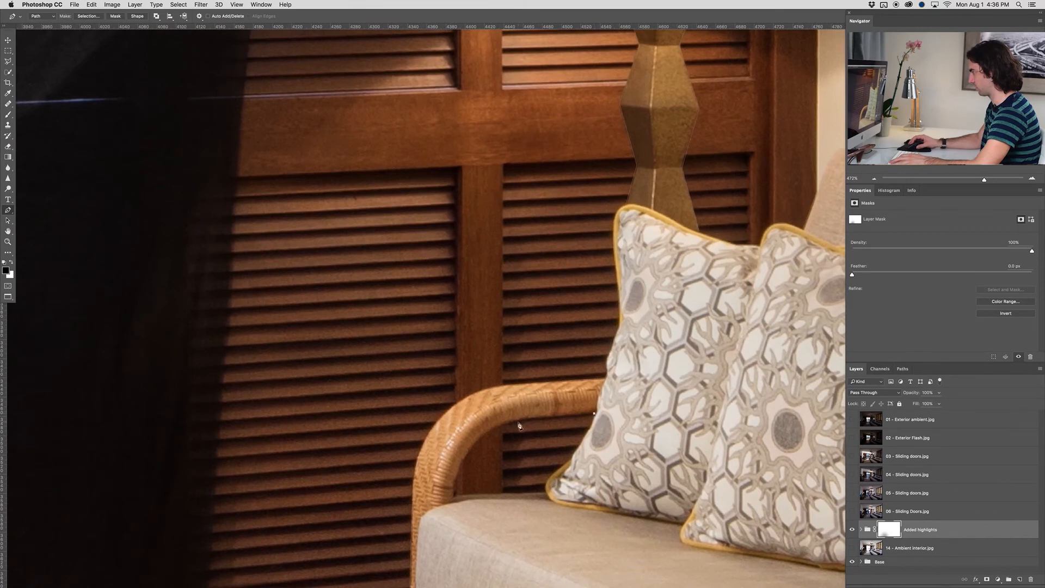
{"action": "left_click_drag", "start_coordinate": [454, 496], "coordinate": [448, 561]}
{"action": "left_click", "coordinate": [454, 496], "text": "alt"}
{"action": "left_click", "coordinate": [546, 492]}
{"action": "left_click_drag", "start_coordinate": [545, 487], "coordinate": [574, 455]}
{"action": "left_click", "coordinate": [594, 414]}
Outline the narrow door area between the desk's front leg and the rear chair's leg as a closed path
{"action": "scroll", "coordinate": [675, 417], "scroll_direction": "down", "scroll_amount": 10}
{"action": "scroll", "coordinate": [435, 449], "scroll_direction": "up", "scroll_amount": 10}
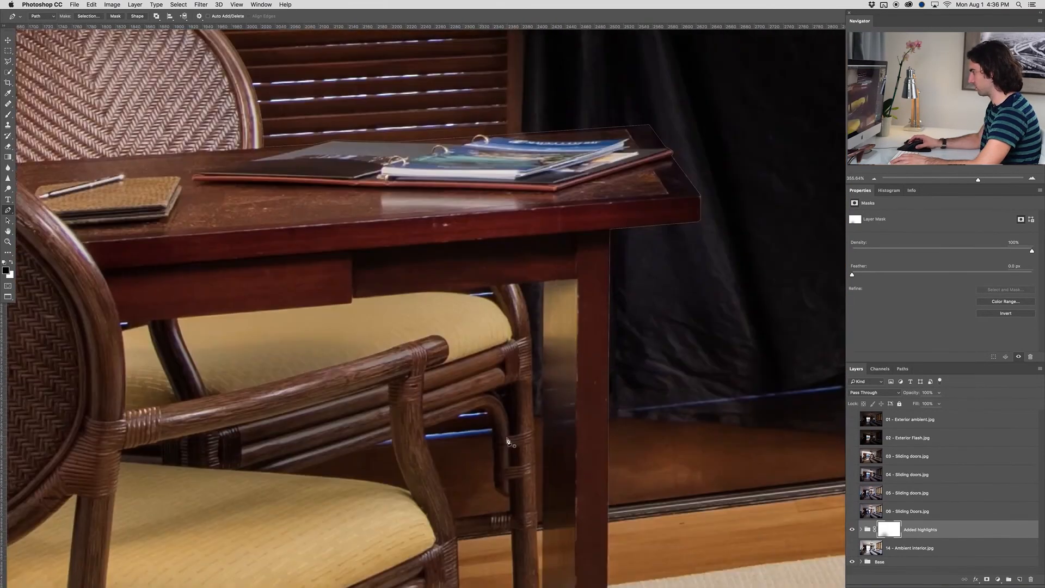
{"action": "scroll", "coordinate": [539, 500], "scroll_direction": "down", "scroll_amount": 1}
{"action": "left_click", "coordinate": [538, 500]}
{"action": "left_click", "coordinate": [544, 252]}
{"action": "left_click", "coordinate": [518, 254]}
{"action": "left_click_drag", "start_coordinate": [531, 316], "coordinate": [534, 352]}
{"action": "left_click", "coordinate": [538, 499]}
Outline the opening beneath the rear chair's rails, between its curved brace and the front chair's arm post
{"action": "left_click", "coordinate": [510, 504]}
{"action": "left_click", "coordinate": [510, 468]}
{"action": "left_click", "coordinate": [495, 459]}
{"action": "left_click", "coordinate": [492, 406]}
{"action": "left_click", "coordinate": [481, 378]}
{"action": "left_click", "coordinate": [424, 399]}
{"action": "left_click", "coordinate": [430, 421]}
{"action": "left_click", "coordinate": [443, 454]}
{"action": "left_click", "coordinate": [452, 479]}
{"action": "left_click", "coordinate": [458, 511]}
{"action": "left_click", "coordinate": [510, 505]}
Outline the opening between the front chair's arm post, its seat and the rear chair's lower rails
{"action": "scroll", "coordinate": [413, 461], "scroll_direction": "up", "scroll_amount": 1}
{"action": "left_click", "coordinate": [410, 463]}
{"action": "left_click_drag", "start_coordinate": [388, 403], "coordinate": [388, 391]}
{"action": "left_click", "coordinate": [271, 442]}
{"action": "left_click_drag", "start_coordinate": [410, 462], "coordinate": [425, 473]}
Outline the small gap between the rear chair's yellow seat cushion and the underside of the desk
{"action": "left_click_drag", "start_coordinate": [171, 415], "coordinate": [424, 408]}
{"action": "scroll", "coordinate": [760, 226], "scroll_direction": "up", "scroll_amount": 5}
{"action": "left_click", "coordinate": [743, 209]}
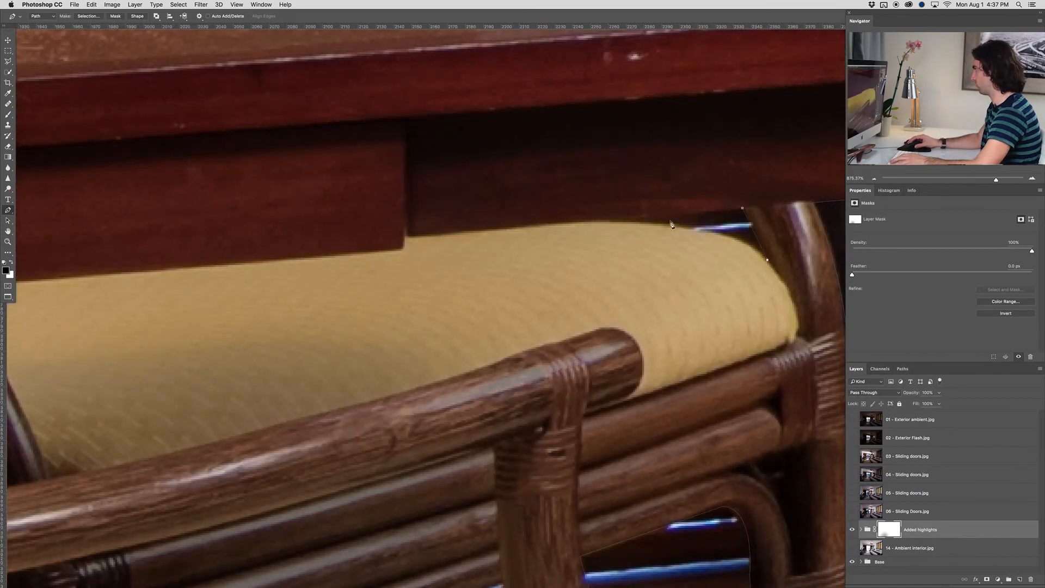
{"action": "left_click_drag", "start_coordinate": [626, 223], "coordinate": [532, 220]}
{"action": "left_click", "coordinate": [633, 223], "text": "alt"}
{"action": "left_click", "coordinate": [743, 209]}
Outline the door area beneath the desk, between the front chair's backrest and the cabinet top
{"action": "left_click_drag", "start_coordinate": [642, 225], "coordinate": [495, 255]}
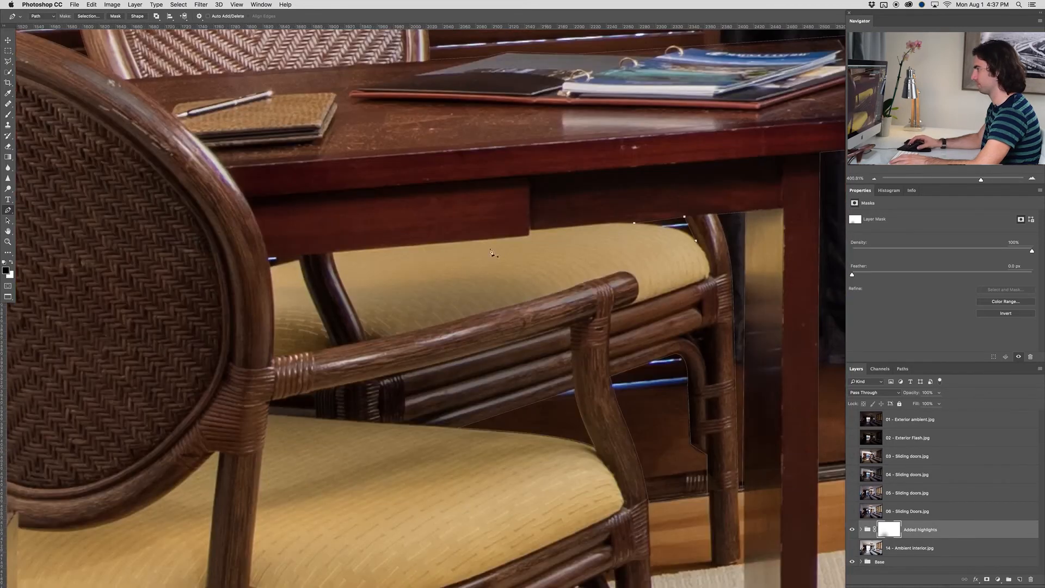
{"action": "left_click_drag", "start_coordinate": [385, 274], "coordinate": [504, 276]}
{"action": "left_click_drag", "start_coordinate": [286, 378], "coordinate": [567, 345]}
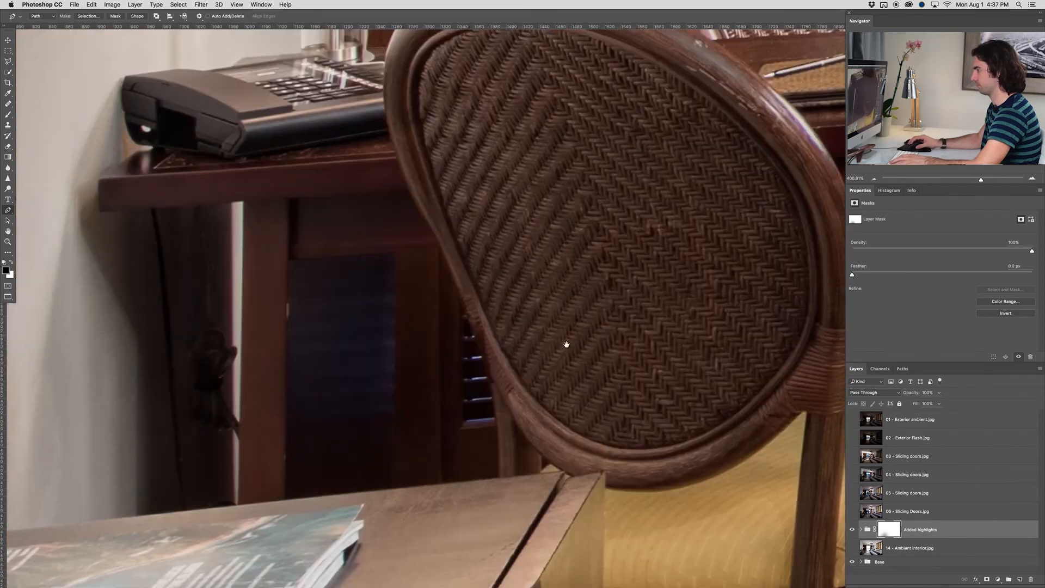
{"action": "left_click", "coordinate": [499, 477]}
{"action": "left_click", "coordinate": [390, 486]}
{"action": "left_click", "coordinate": [396, 253]}
{"action": "left_click", "coordinate": [441, 248]}
{"action": "left_click", "coordinate": [497, 417]}
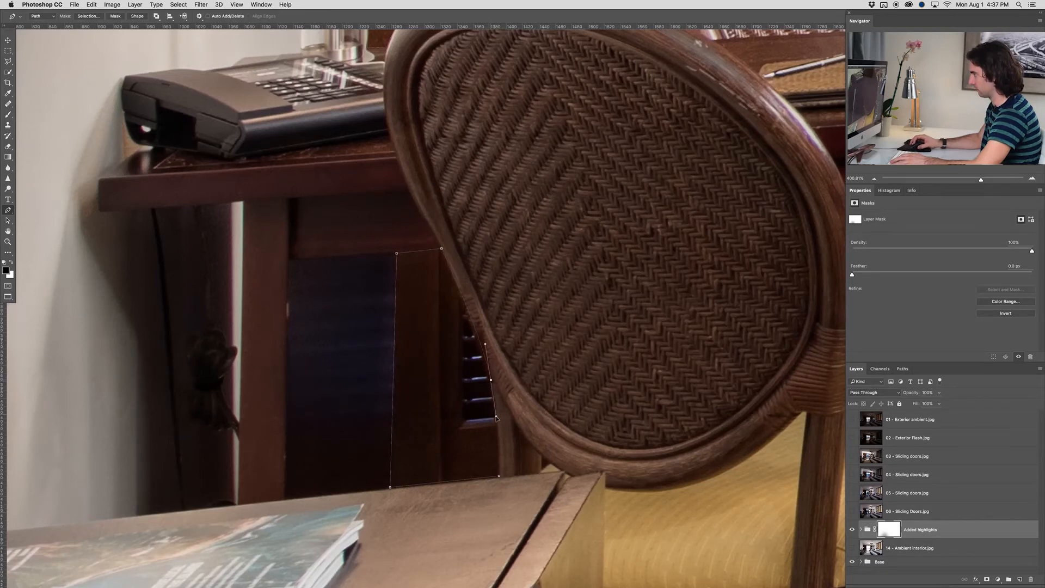
{"action": "left_click", "coordinate": [499, 477]}
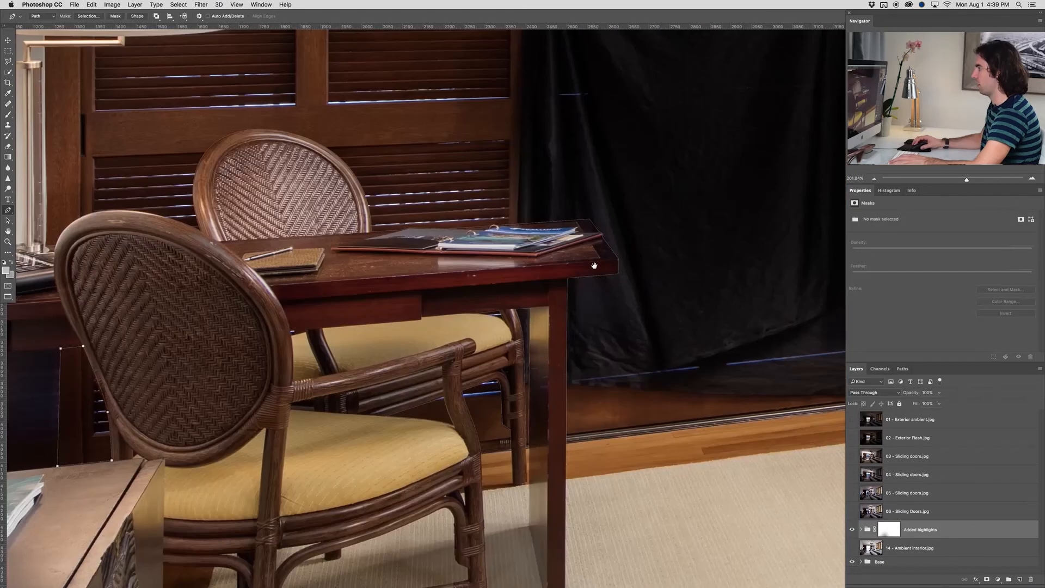
Trace the door's reflection in the wall mirror along its top, down the mirror's inner edge and to the lower corner
{"action": "scroll", "coordinate": [598, 271], "scroll_direction": "down", "scroll_amount": 5}
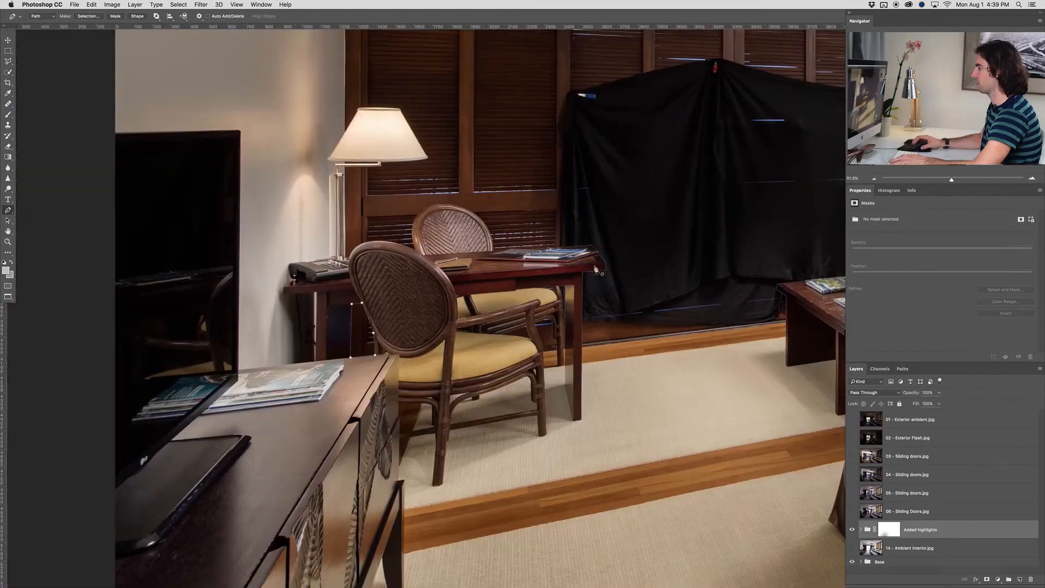
{"action": "left_click_drag", "start_coordinate": [699, 203], "coordinate": [508, 309]}
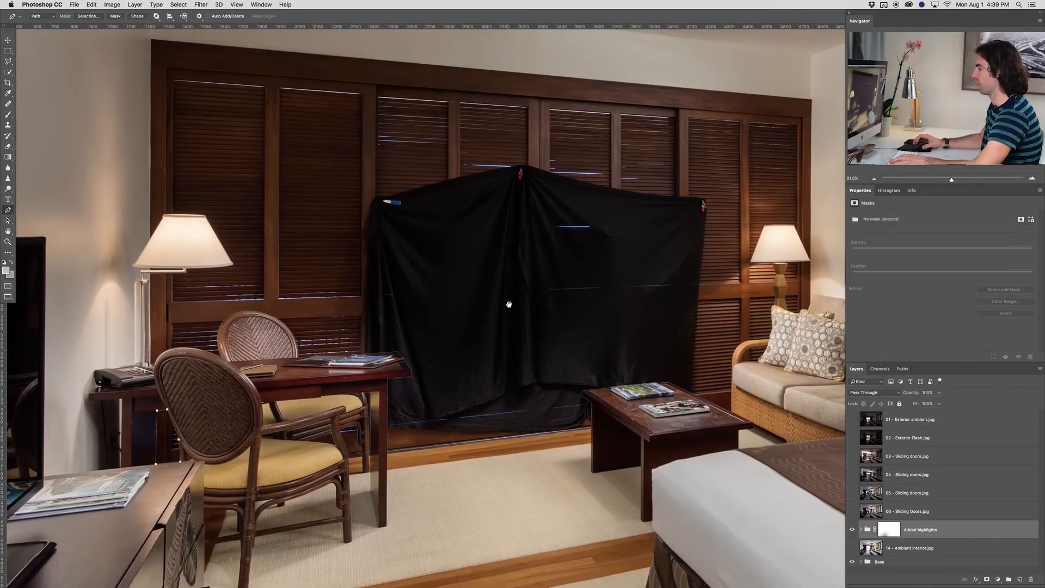
{"action": "left_click_drag", "start_coordinate": [741, 268], "coordinate": [418, 341]}
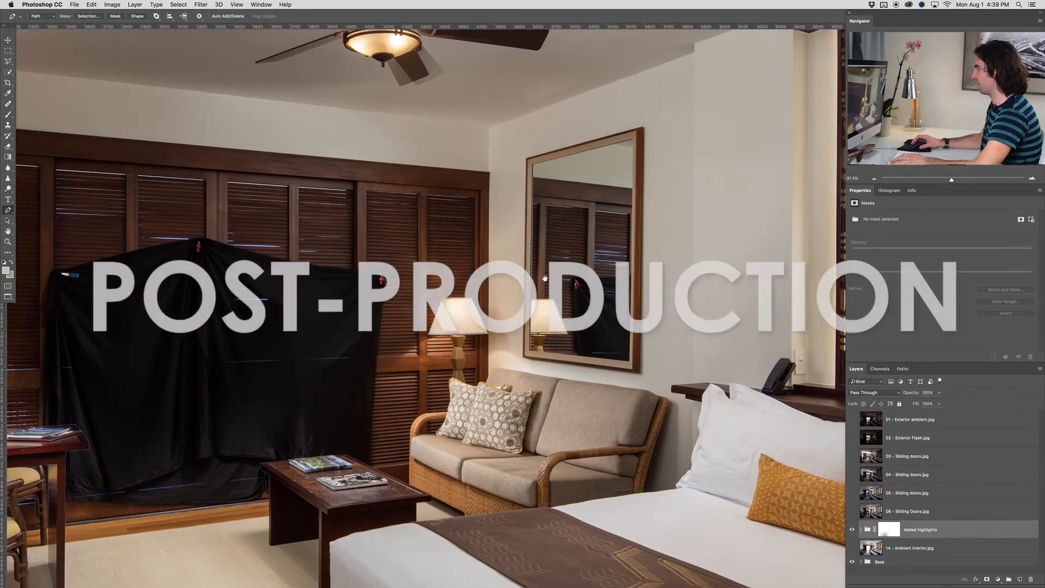
{"action": "scroll", "coordinate": [545, 279], "scroll_direction": "up", "scroll_amount": 5}
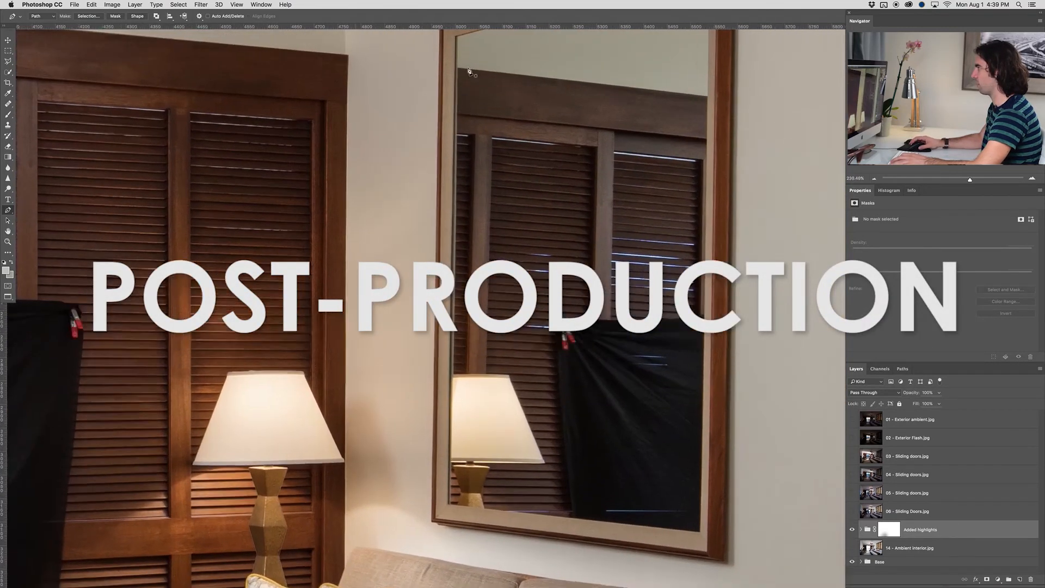
{"action": "scroll", "coordinate": [443, 71], "scroll_direction": "up", "scroll_amount": 5}
{"action": "left_click", "coordinate": [444, 70]}
{"action": "scroll", "coordinate": [588, 93], "scroll_direction": "right", "scroll_amount": 5}
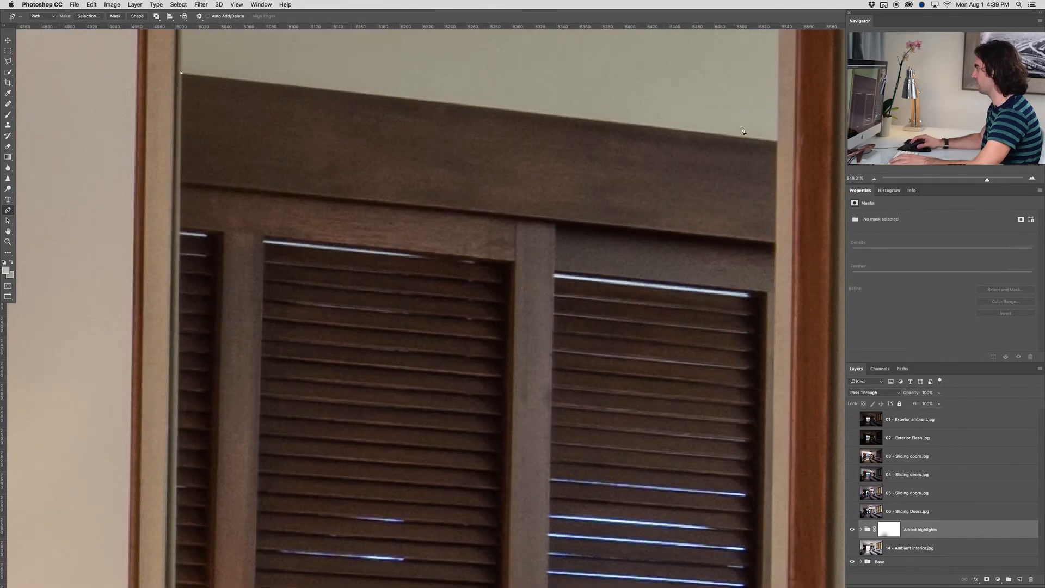
{"action": "scroll", "coordinate": [779, 159], "scroll_direction": "down", "scroll_amount": 15}
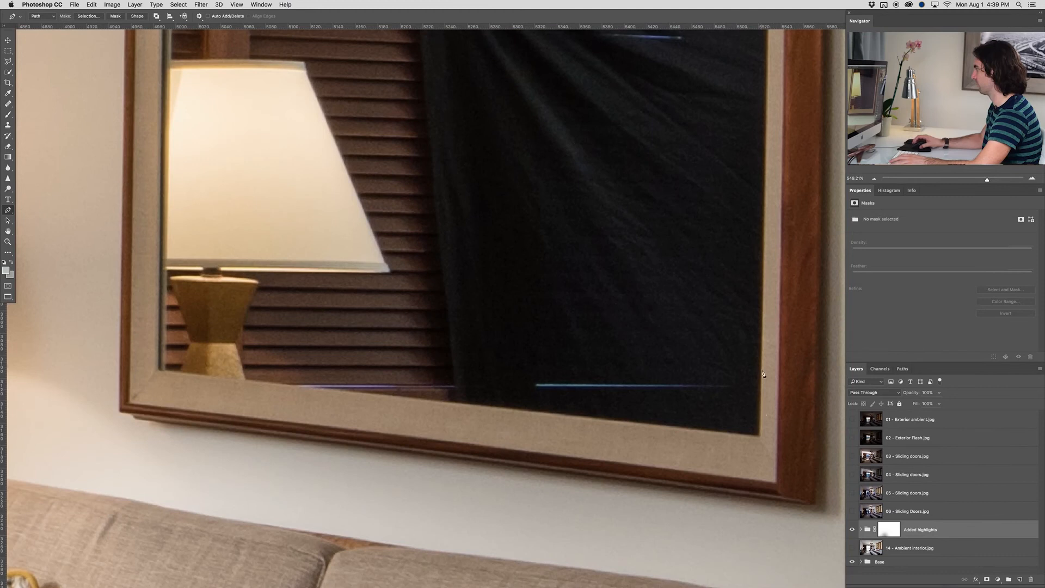
{"action": "left_click", "coordinate": [760, 437]}
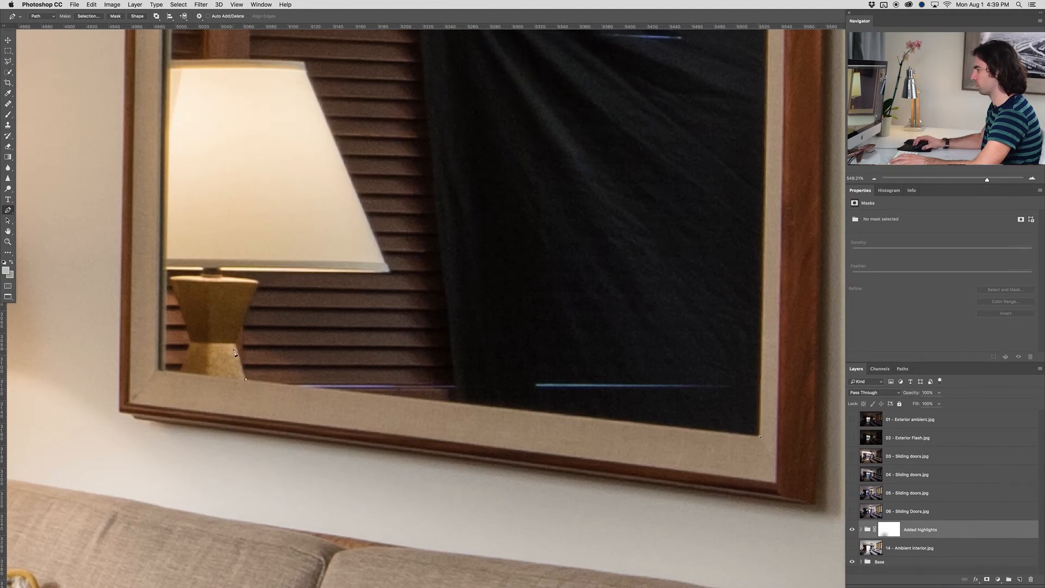
Continue the mirror path around the reflected lamp's base and shade and back up the mirror's inner edge
{"action": "left_click", "coordinate": [256, 281]}
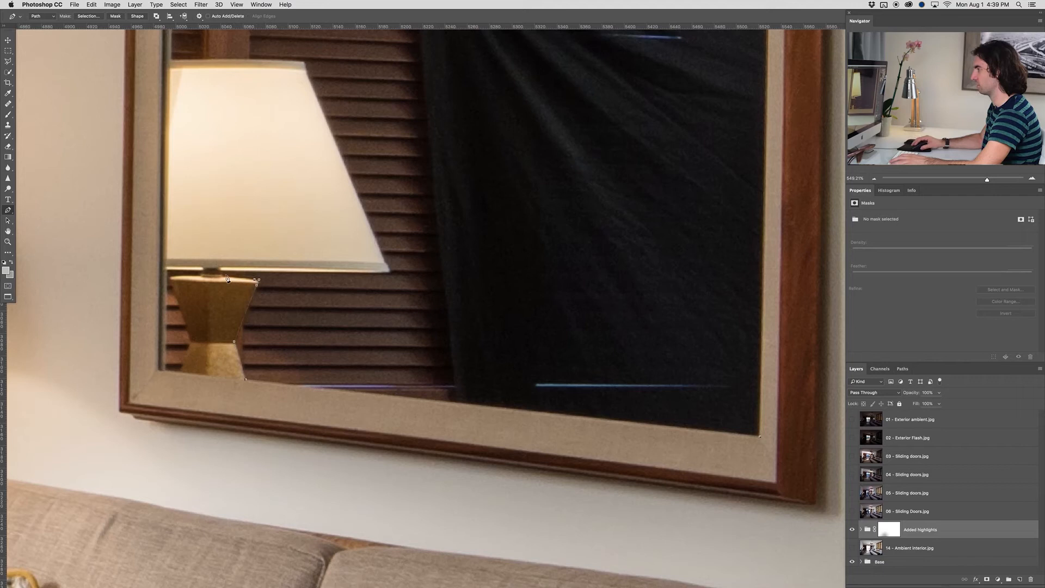
{"action": "left_click", "coordinate": [386, 271]}
{"action": "scroll", "coordinate": [354, 191], "scroll_direction": "up", "scroll_amount": 1}
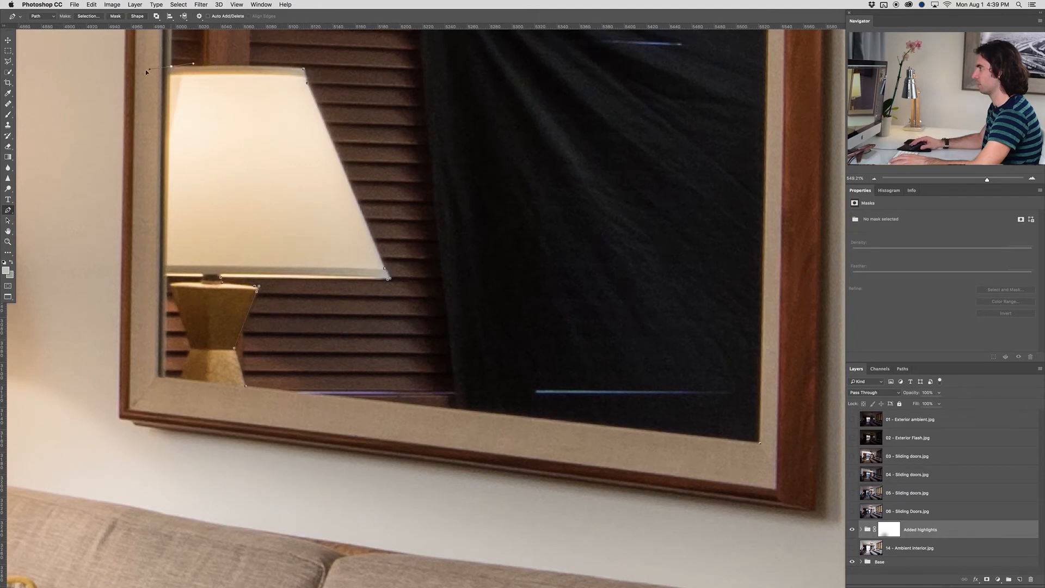
{"action": "left_click_drag", "start_coordinate": [94, 72], "coordinate": [93, 71]}
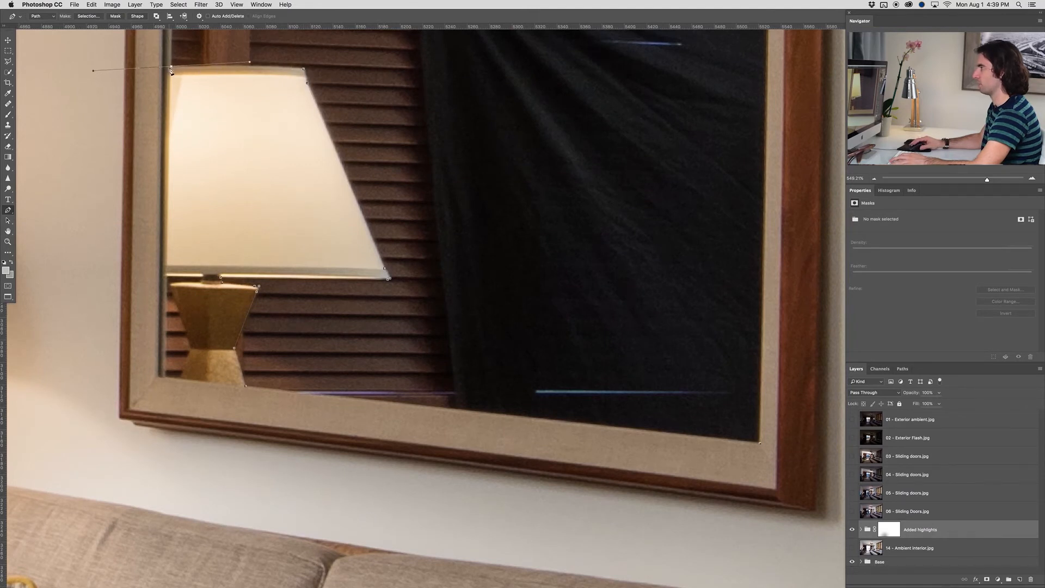
{"action": "scroll", "coordinate": [172, 68], "scroll_direction": "up", "scroll_amount": 15}
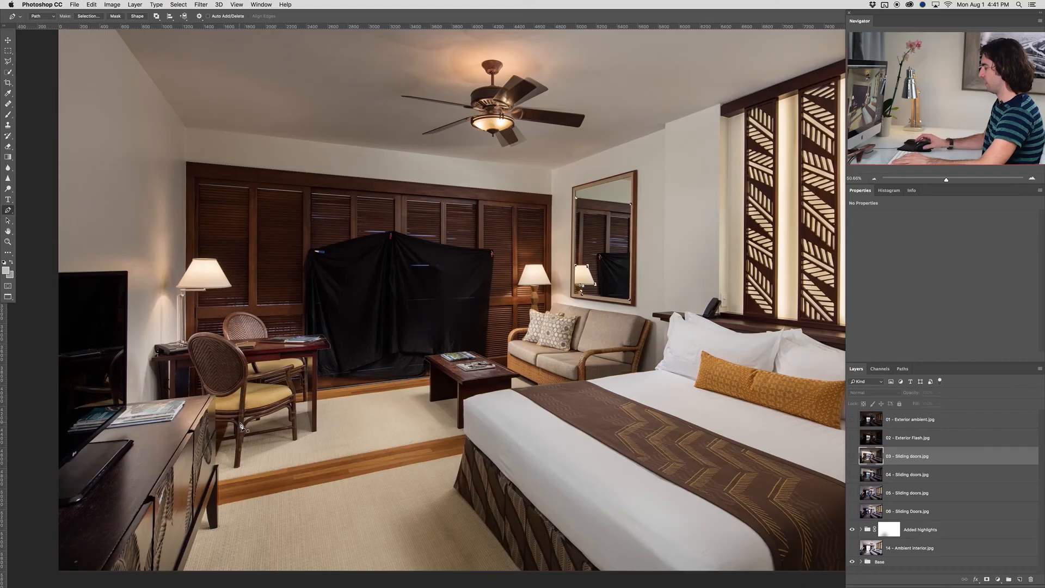
Load the finished door path as a selection and apply the Feather modification to it
{"action": "key", "text": "super+Return"}
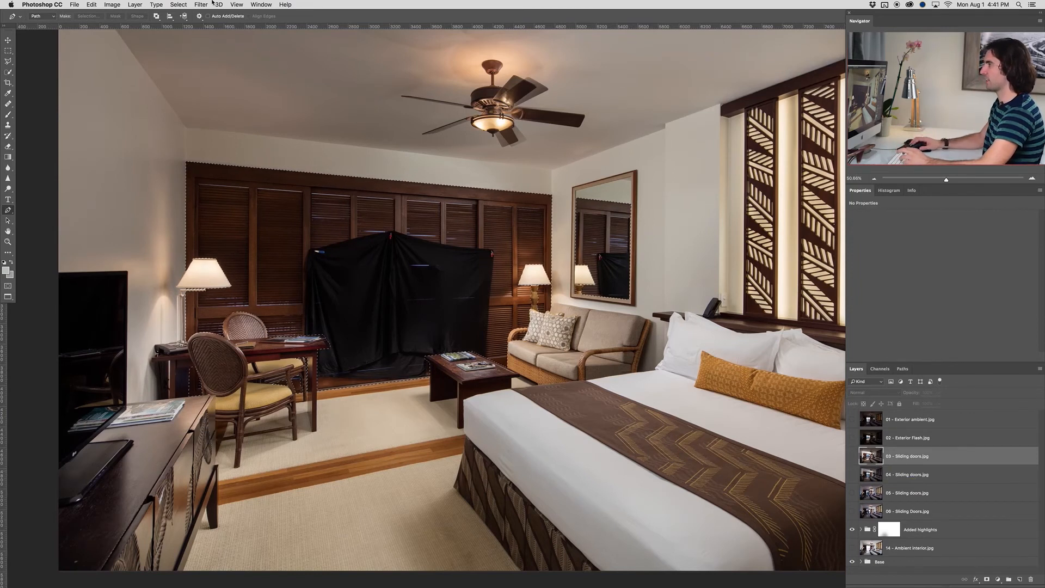
{"action": "left_click", "coordinate": [178, 5]}
{"action": "mouse_move", "coordinate": [200, 120]}
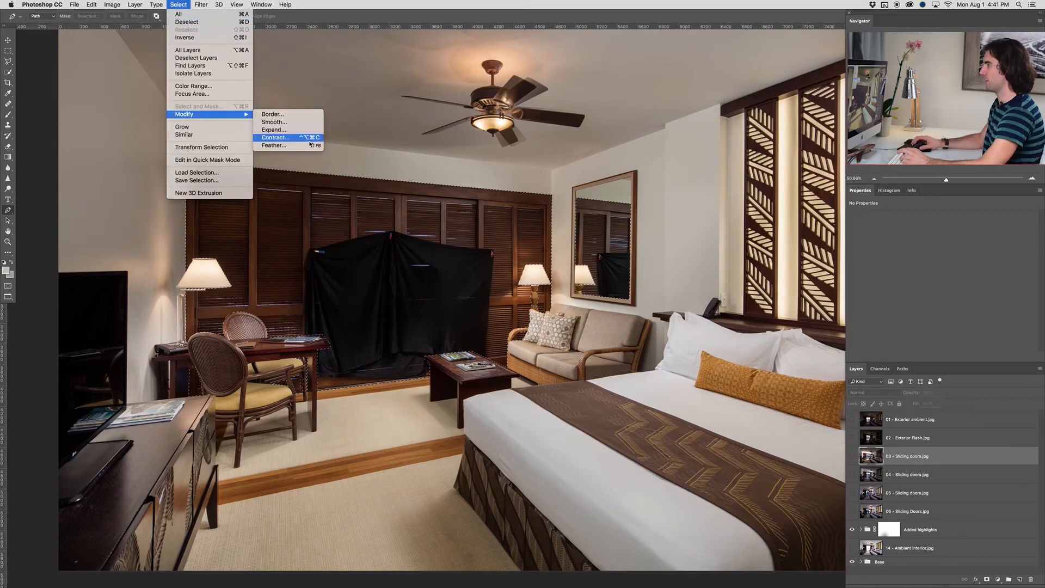
{"action": "left_click", "coordinate": [273, 145]}
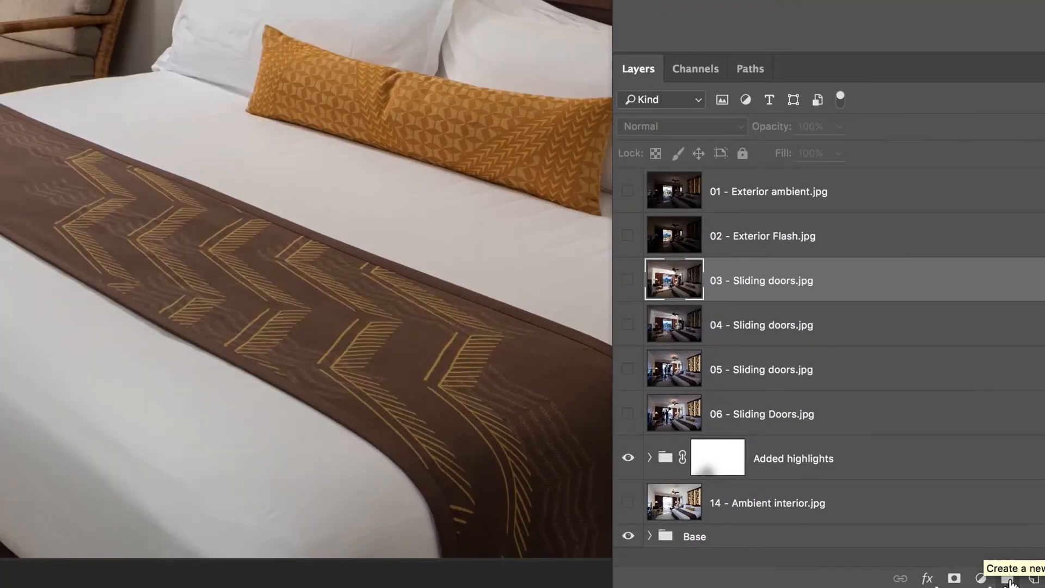
Create a layer group above the 03 - Sliding doors.jpg layer and name it Door
{"action": "left_click", "coordinate": [1008, 579]}
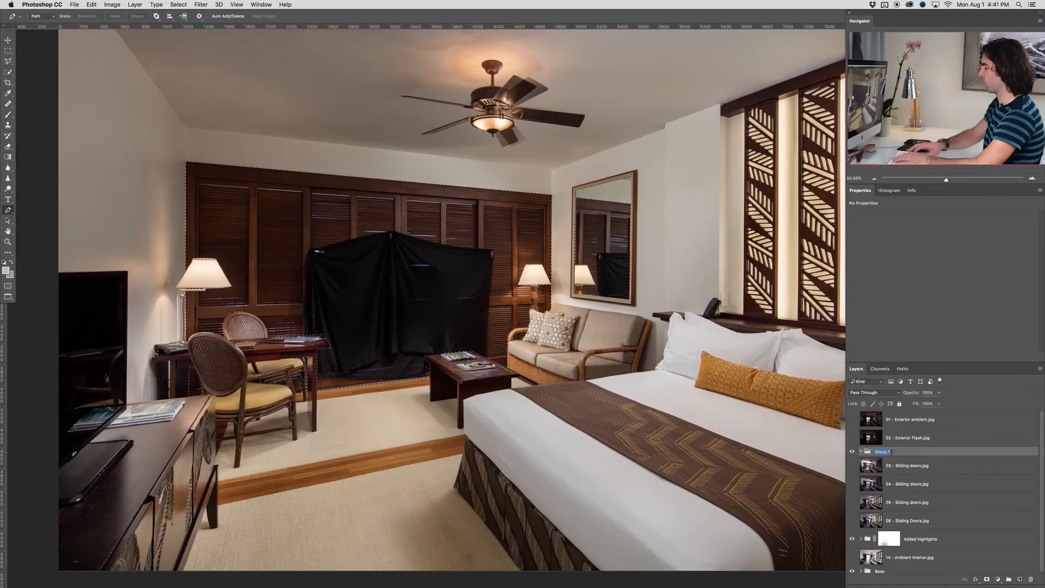
{"action": "type", "text": "Door"}
{"action": "key", "text": "Return"}
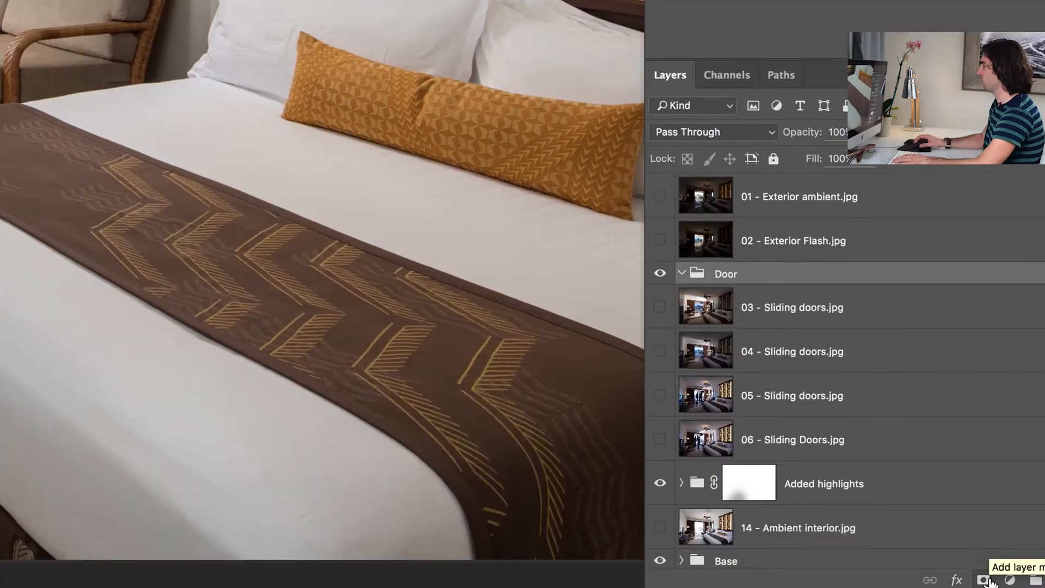
Mask the Door group with the active door selection and check the mask on its own
{"action": "left_click", "coordinate": [990, 581]}
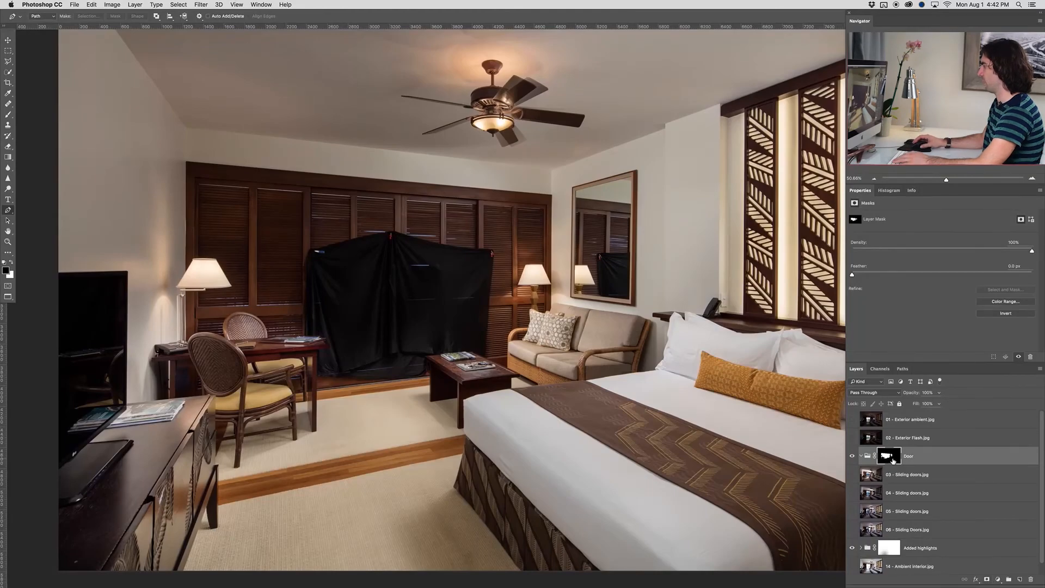
{"action": "left_click", "coordinate": [890, 457], "text": "alt"}
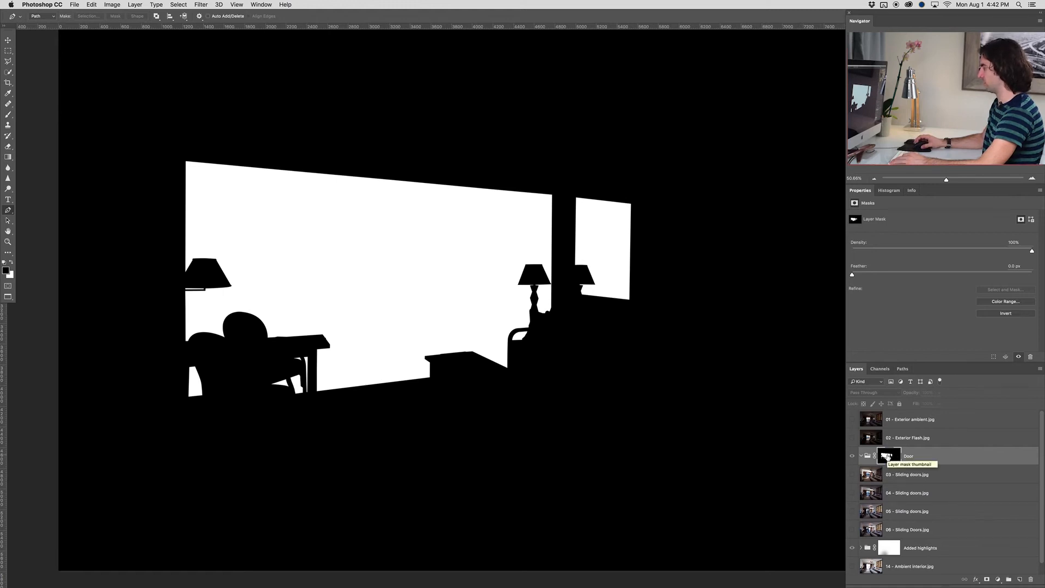
{"action": "left_click", "coordinate": [889, 457], "text": "alt"}
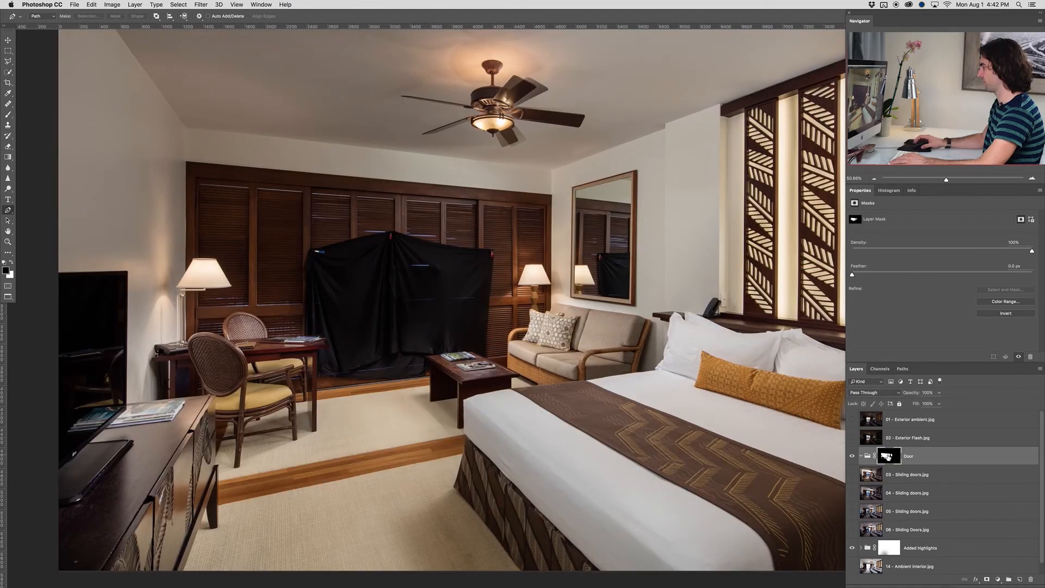
Move the four Sliding doors layers, 03 through 06, into the masked Door group
{"action": "left_click", "coordinate": [895, 478]}
{"action": "left_click", "coordinate": [899, 529], "text": "shift"}
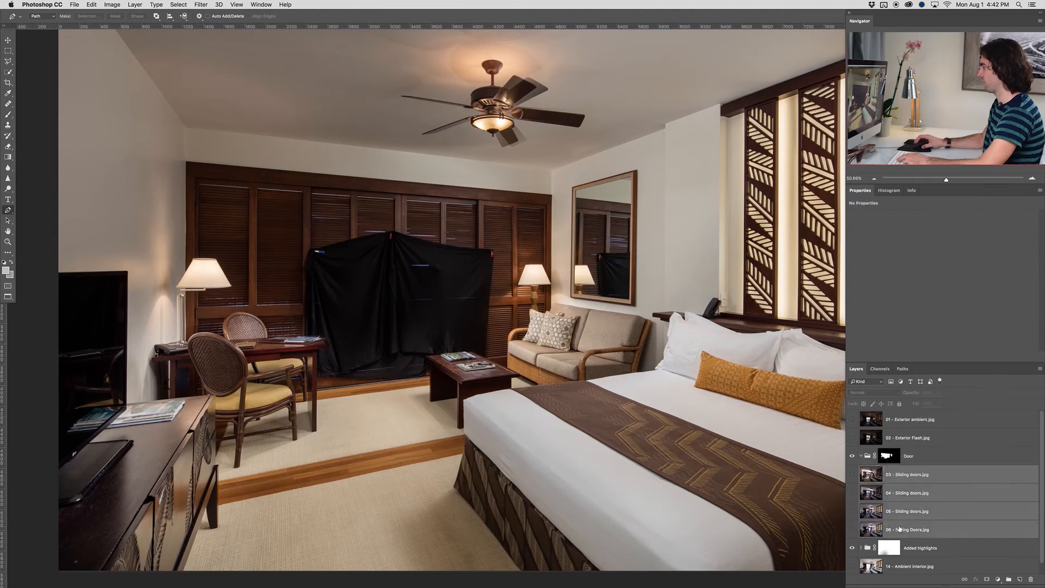
{"action": "left_click_drag", "start_coordinate": [898, 475], "coordinate": [899, 461]}
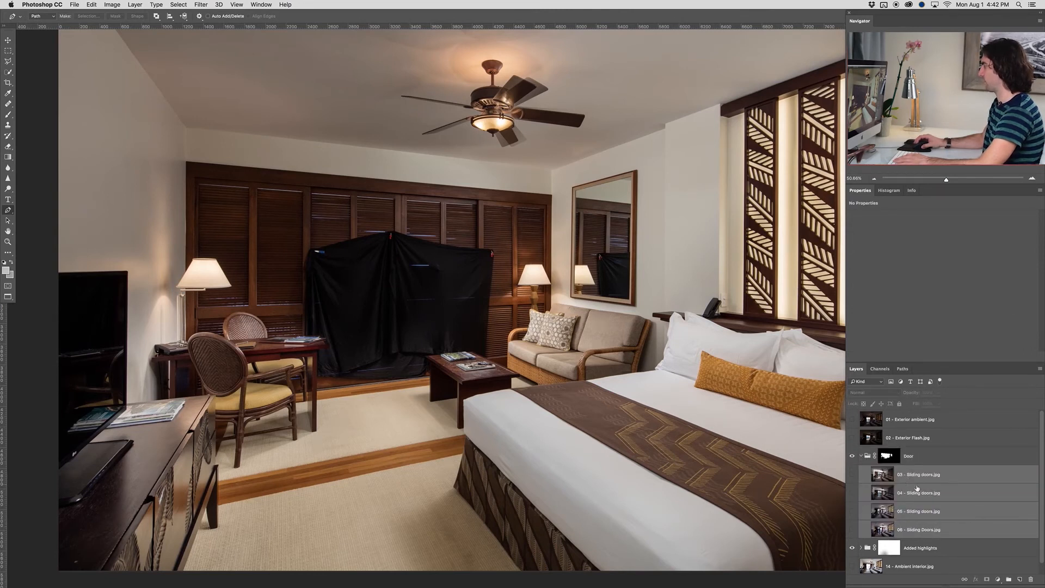
Make the 06 - Sliding Doors.jpg layer visible, inspect the doorway and hide the layer's content with a black layer mask
{"action": "left_click", "coordinate": [913, 532]}
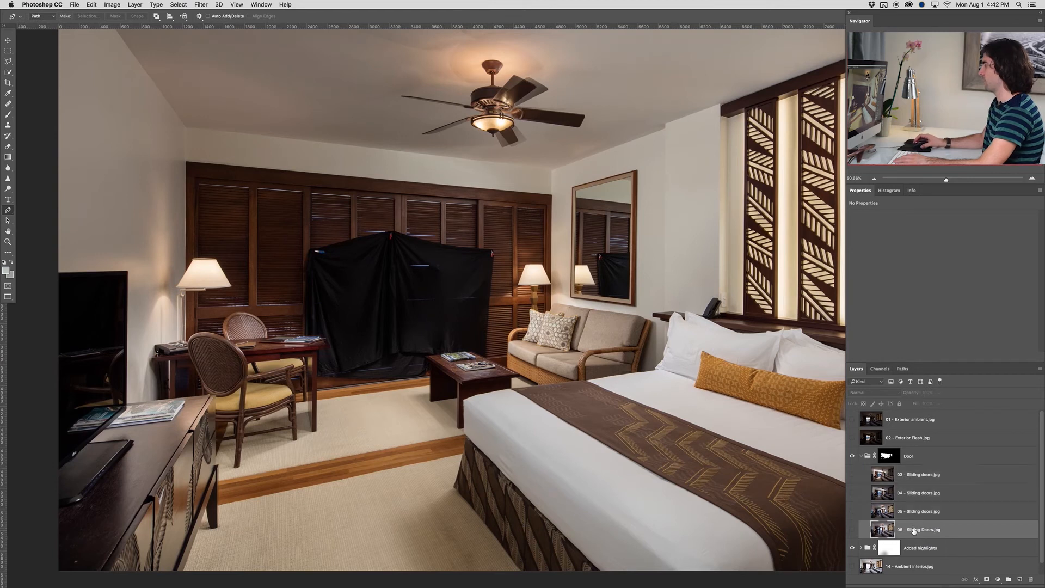
{"action": "left_click", "coordinate": [852, 530]}
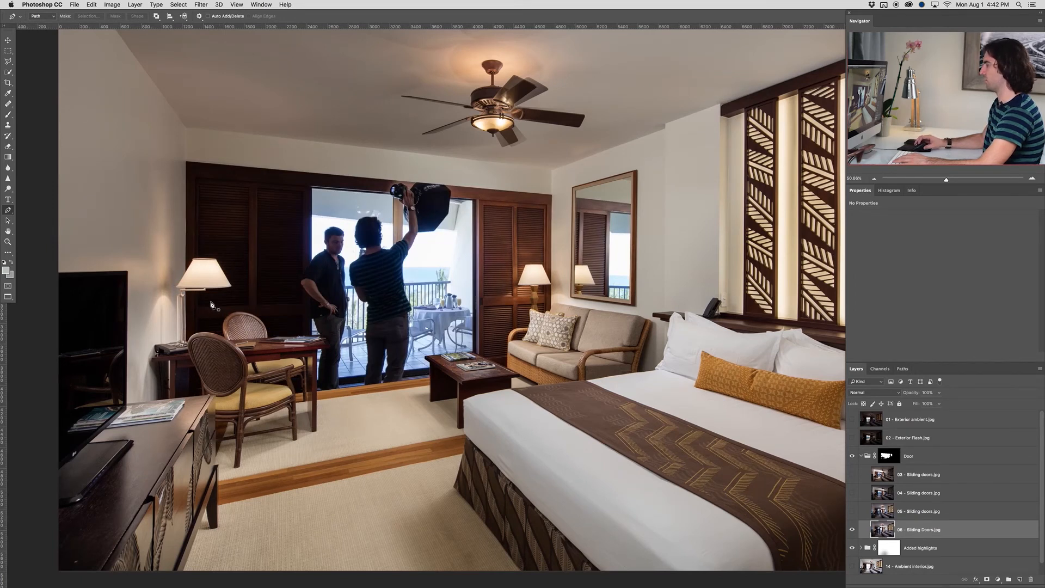
{"action": "left_click", "coordinate": [895, 457]}
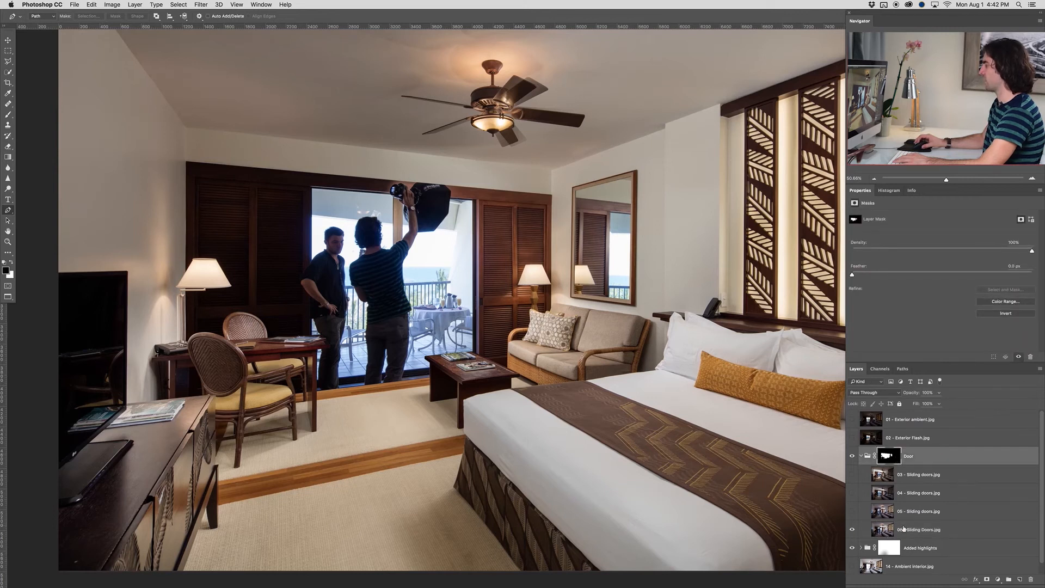
{"action": "left_click", "coordinate": [903, 530]}
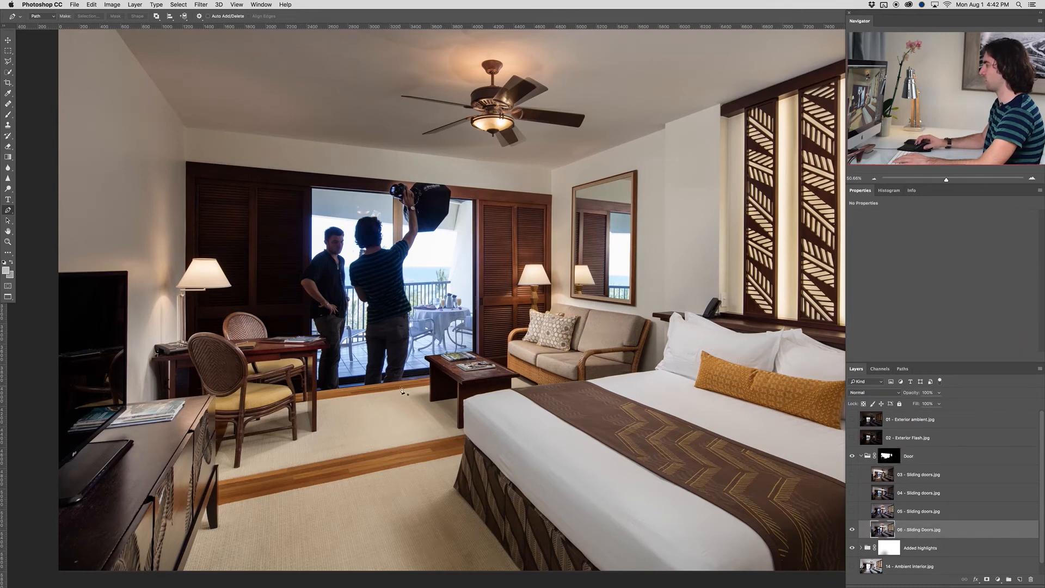
{"action": "scroll", "coordinate": [369, 386], "scroll_direction": "up", "scroll_amount": 6}
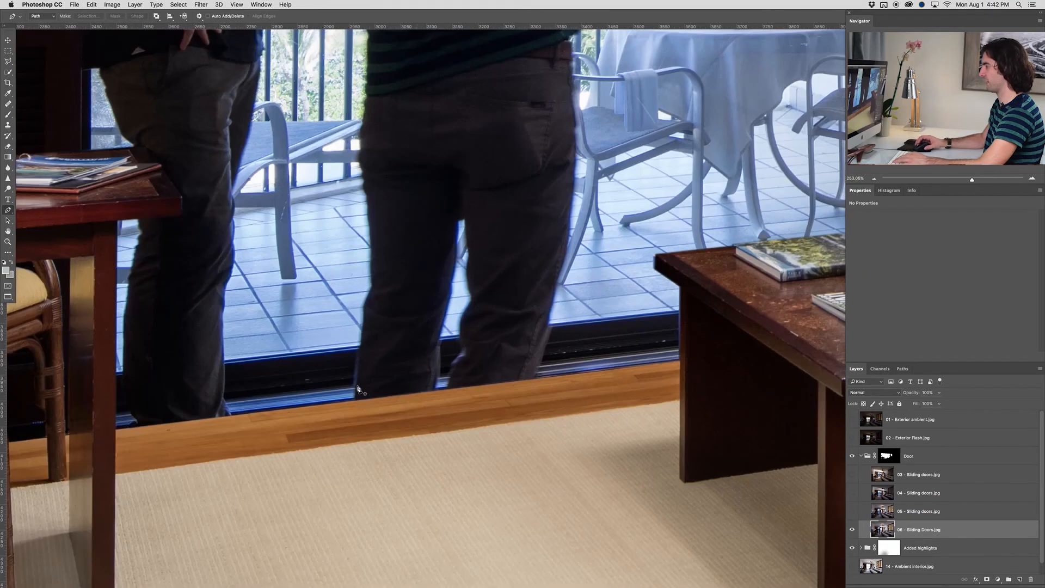
{"action": "scroll", "coordinate": [418, 402], "scroll_direction": "down", "scroll_amount": 5}
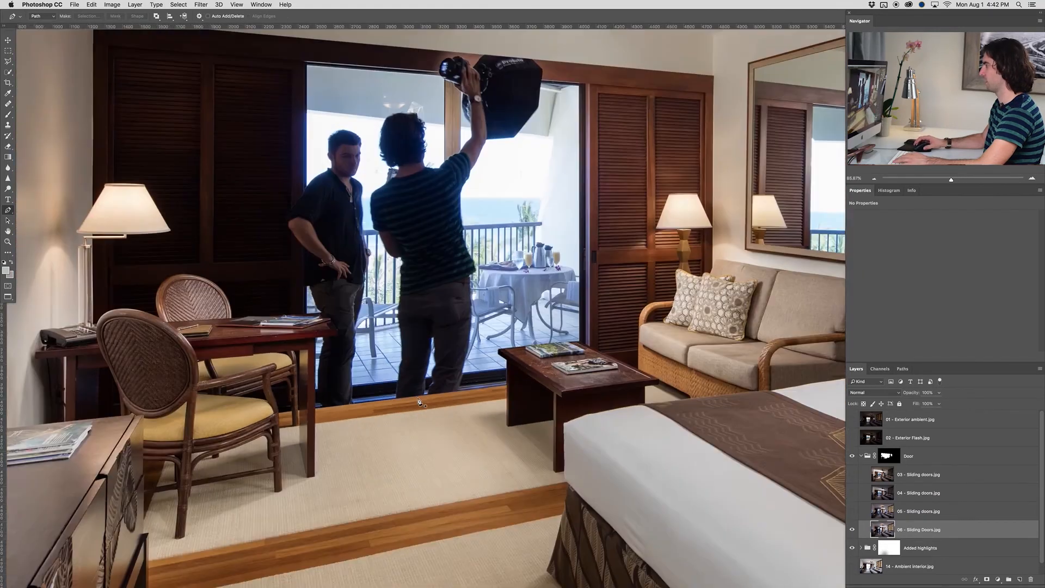
{"action": "scroll", "coordinate": [419, 401], "scroll_direction": "down", "scroll_amount": 4}
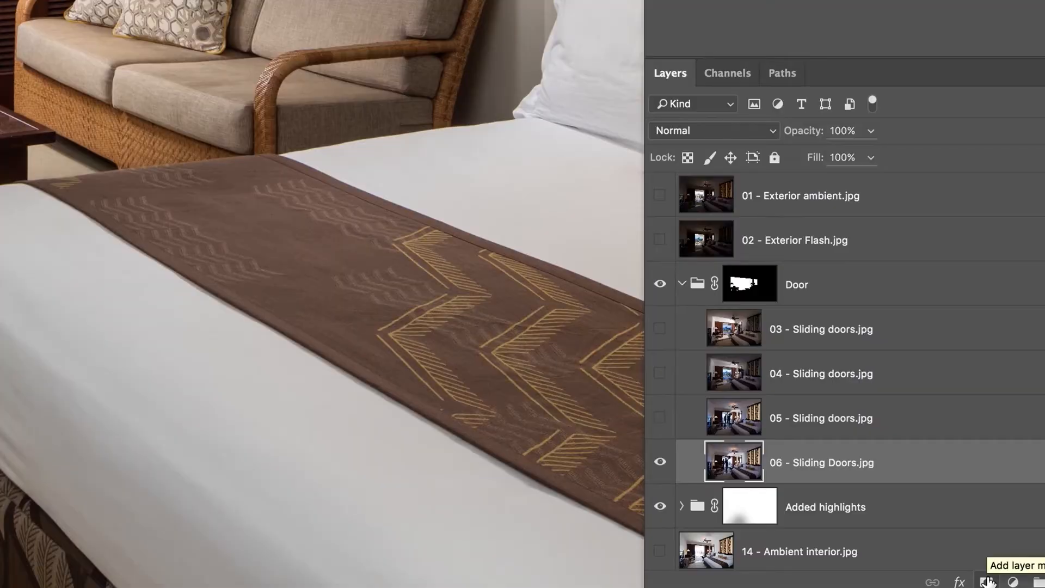
{"action": "left_click", "coordinate": [987, 581], "text": "alt"}
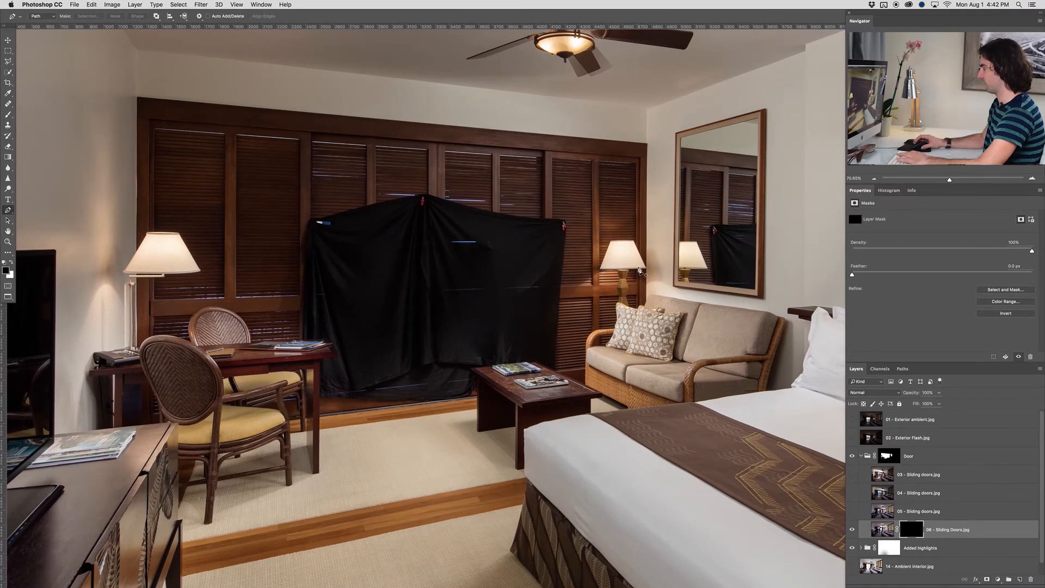
Paint white on the 06 - Sliding Doors.jpg mask with a reduced brush over the right side of the doorway and the mirror reflection
{"action": "key", "text": "b"}
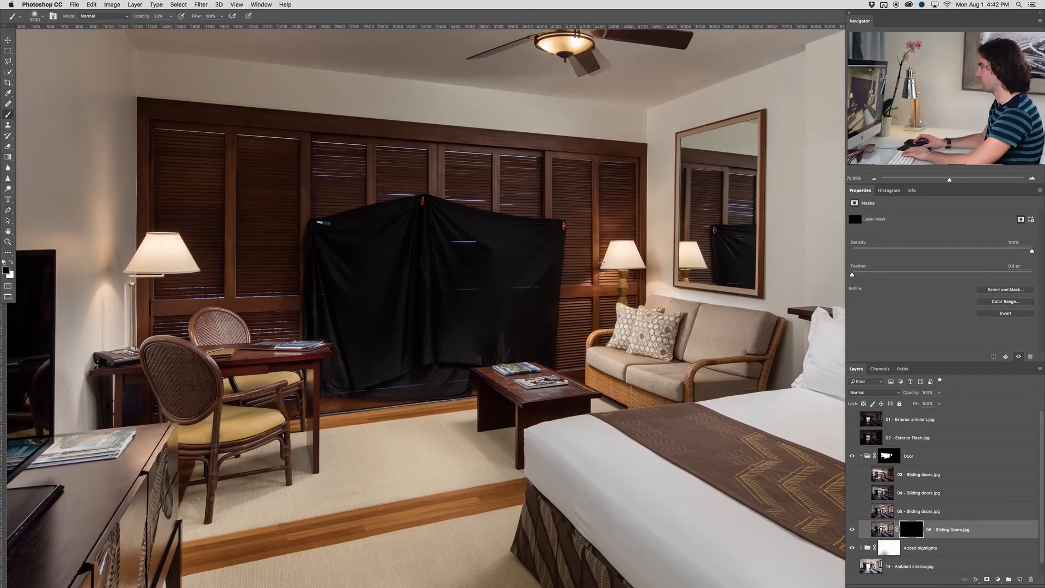
{"action": "key", "text": "bracketleft"}
{"action": "key", "text": "bracketleft"}
{"action": "key", "text": "bracketleft"}
{"action": "key", "text": "bracketleft"}
{"action": "key", "text": "bracketleft"}
{"action": "key", "text": "bracketleft"}
{"action": "key", "text": "bracketleft"}
{"action": "key", "text": "bracketleft"}
{"action": "key", "text": "x"}
{"action": "key", "text": "bracketleft"}
{"action": "key", "text": "bracketleft"}
{"action": "key", "text": "bracketleft"}
{"action": "key", "text": "bracketleft"}
{"action": "key", "text": "bracketleft"}
{"action": "key", "text": "bracketleft"}
{"action": "key", "text": "bracketleft"}
{"action": "key", "text": "bracketleft"}
{"action": "key", "text": "bracketleft"}
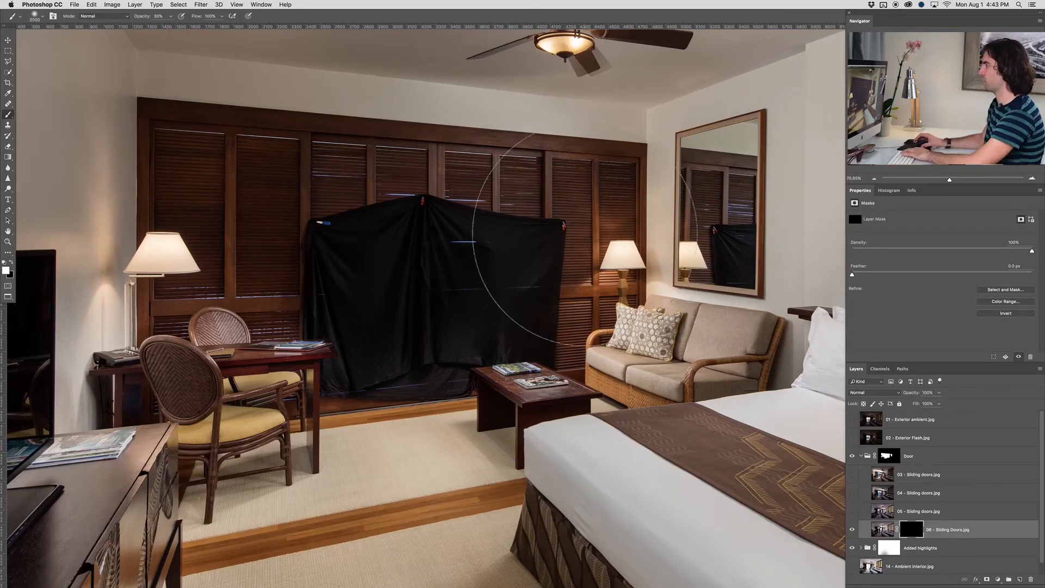
{"action": "mouse_move", "coordinate": [580, 228]}
{"action": "left_mouse_down"}
{"action": "mouse_move", "coordinate": [572, 255]}
{"action": "mouse_move", "coordinate": [572, 224]}
{"action": "mouse_move", "coordinate": [544, 273]}
{"action": "mouse_move", "coordinate": [523, 218]}
{"action": "mouse_move", "coordinate": [564, 362]}
{"action": "mouse_move", "coordinate": [517, 305]}
{"action": "mouse_move", "coordinate": [523, 229]}
{"action": "mouse_move", "coordinate": [566, 223]}
{"action": "mouse_move", "coordinate": [552, 235]}
{"action": "mouse_move", "coordinate": [517, 180]}
{"action": "mouse_move", "coordinate": [501, 196]}
{"action": "mouse_move", "coordinate": [507, 272]}
{"action": "mouse_move", "coordinate": [544, 354]}
{"action": "left_mouse_up"}
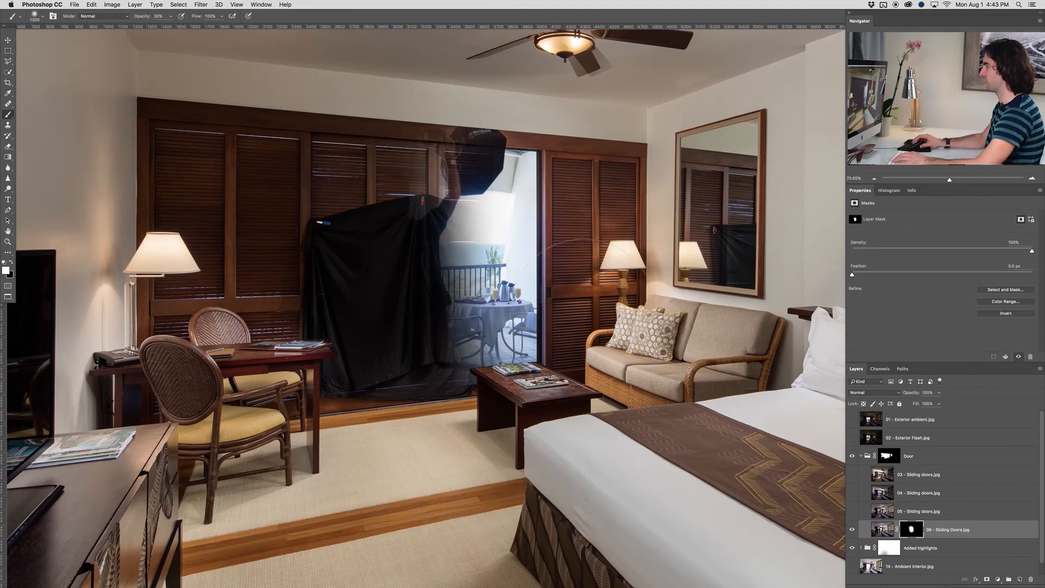
{"action": "mouse_move", "coordinate": [697, 253]}
{"action": "left_mouse_down"}
{"action": "mouse_move", "coordinate": [717, 250]}
{"action": "mouse_move", "coordinate": [709, 255]}
{"action": "left_mouse_up"}
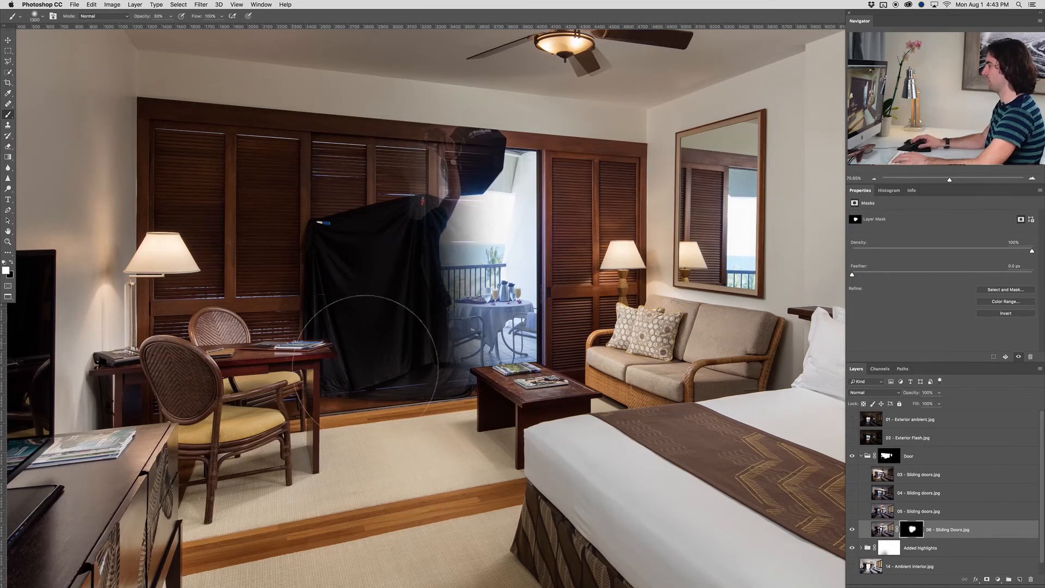
Make the 05 - Sliding doors.jpg layer visible, compare it on and off, and hide its content with a black layer mask
{"action": "left_click", "coordinate": [936, 518]}
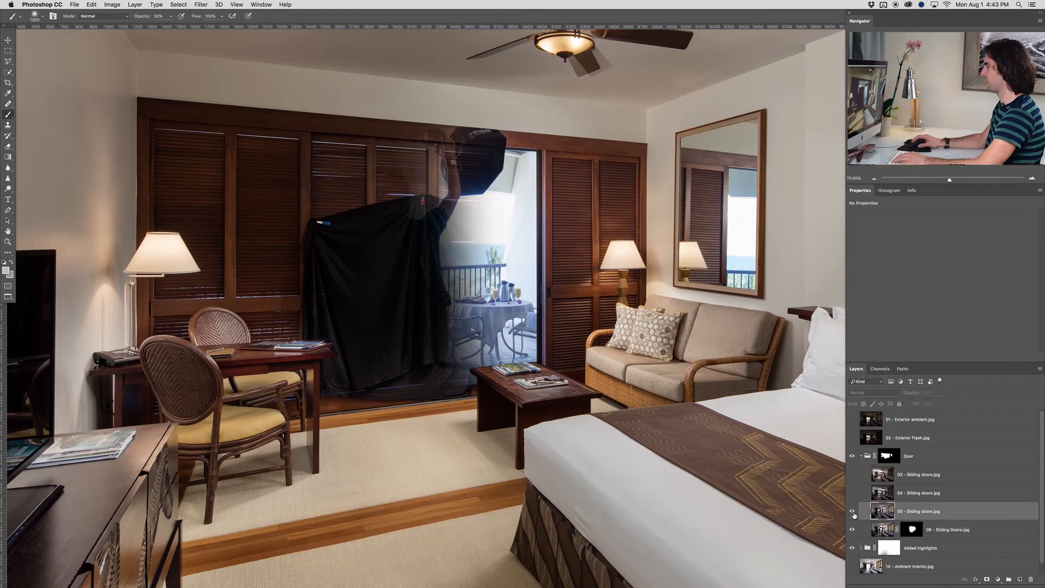
{"action": "left_click", "coordinate": [853, 512]}
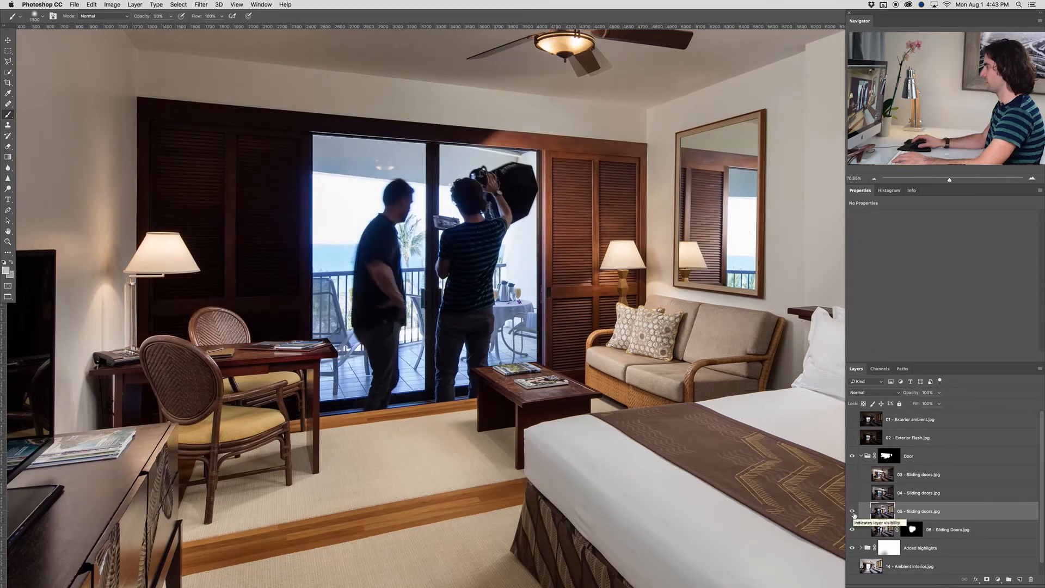
{"action": "left_click", "coordinate": [852, 512]}
{"action": "left_click", "coordinate": [852, 511]}
{"action": "left_click", "coordinate": [987, 579], "text": "alt"}
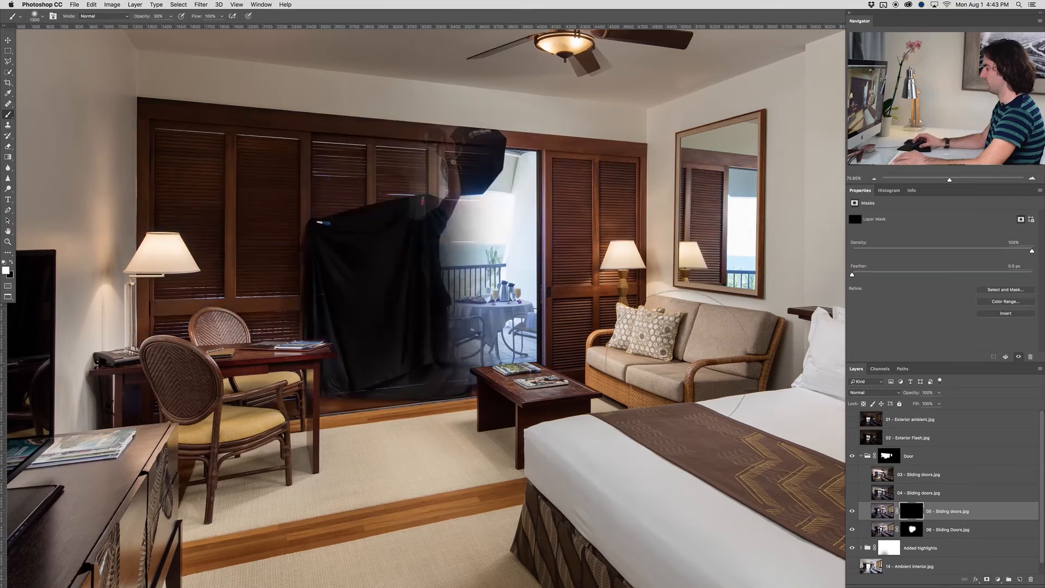
Paint white on the 05 - Sliding doors.jpg mask with a smaller brush over the right shutter panels beside the doorway
{"action": "key", "text": "x"}
{"action": "key", "text": "bracketleft"}
{"action": "key", "text": "bracketleft"}
{"action": "key", "text": "bracketleft"}
{"action": "key", "text": "bracketleft"}
{"action": "key", "text": "bracketleft"}
{"action": "left_click", "coordinate": [518, 199]}
{"action": "mouse_move", "coordinate": [609, 262]}
{"action": "left_mouse_down"}
{"action": "mouse_move", "coordinate": [598, 240]}
{"action": "mouse_move", "coordinate": [622, 182]}
{"action": "mouse_move", "coordinate": [619, 252]}
{"action": "mouse_move", "coordinate": [582, 366]}
{"action": "left_mouse_up"}
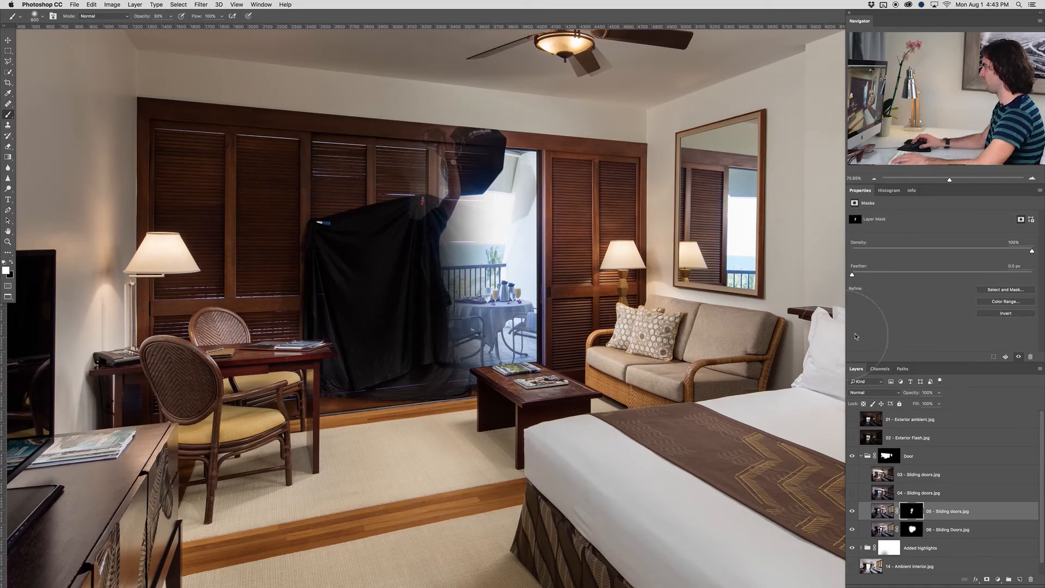
Show the 04 - Sliding doors.jpg layer, give it a black mask and paint in its open doorway with the balcony and ocean view
{"action": "left_click", "coordinate": [905, 494]}
{"action": "left_click", "coordinate": [852, 493]}
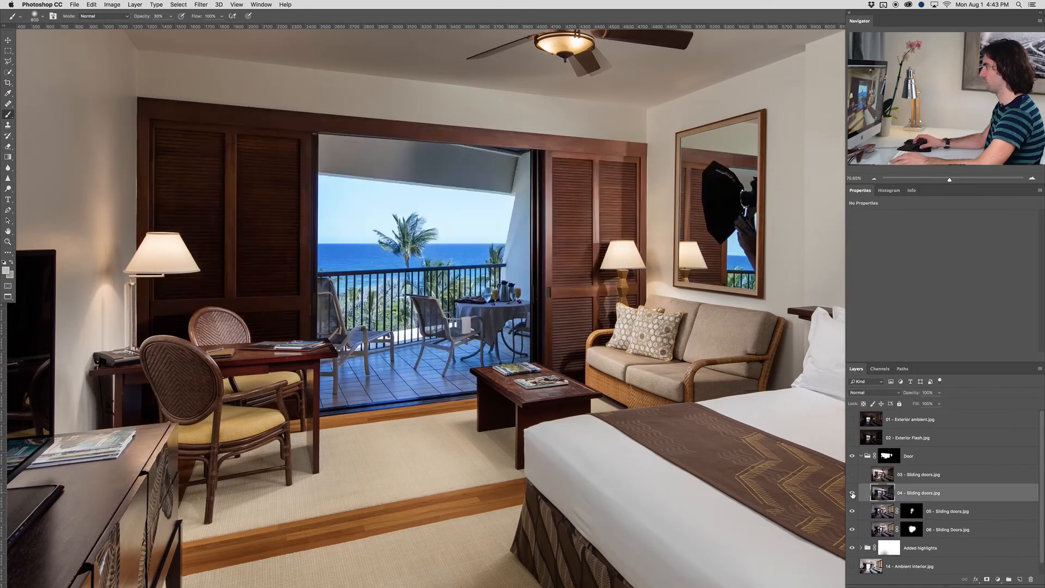
{"action": "left_click", "coordinate": [987, 580], "text": "alt"}
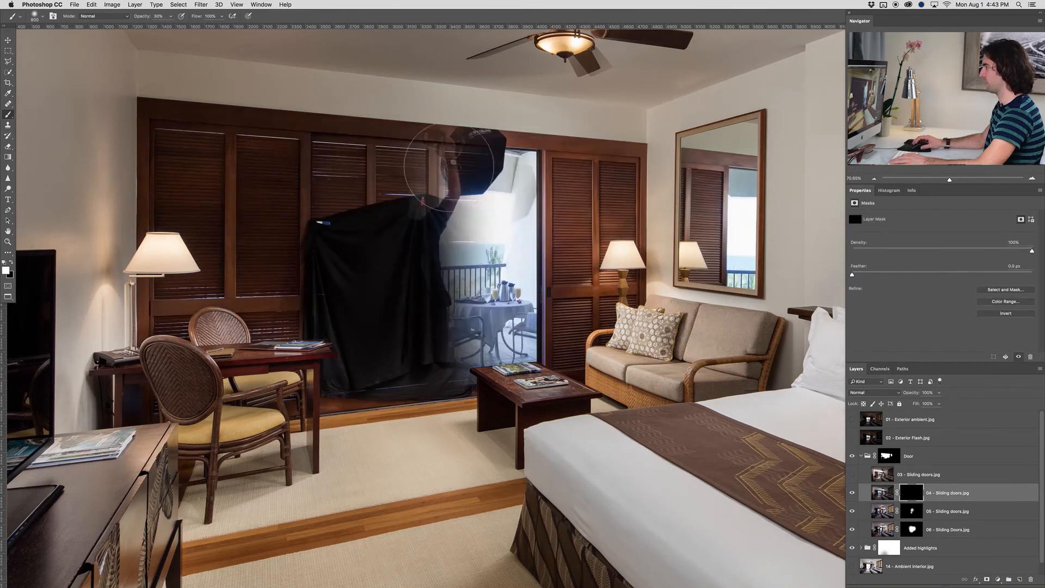
{"action": "mouse_move", "coordinate": [462, 166]}
{"action": "left_mouse_down"}
{"action": "mouse_move", "coordinate": [452, 180]}
{"action": "mouse_move", "coordinate": [482, 179]}
{"action": "mouse_move", "coordinate": [519, 218]}
{"action": "mouse_move", "coordinate": [506, 185]}
{"action": "mouse_move", "coordinate": [501, 262]}
{"action": "mouse_move", "coordinate": [474, 343]}
{"action": "mouse_move", "coordinate": [449, 300]}
{"action": "mouse_move", "coordinate": [433, 180]}
{"action": "mouse_move", "coordinate": [397, 229]}
{"action": "mouse_move", "coordinate": [451, 321]}
{"action": "left_mouse_up"}
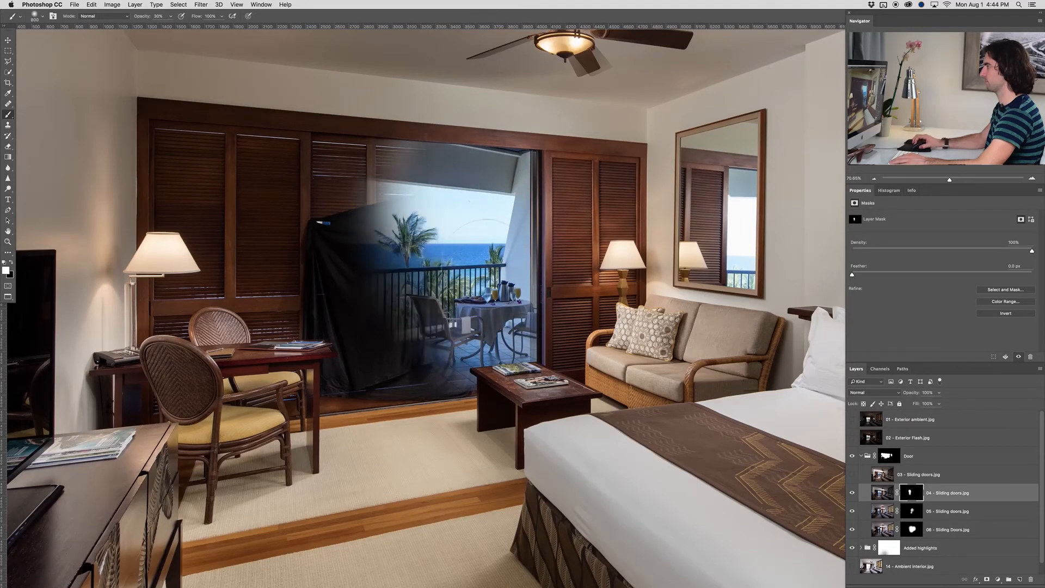
{"action": "mouse_move", "coordinate": [496, 347]}
{"action": "left_mouse_down"}
{"action": "mouse_move", "coordinate": [479, 354]}
{"action": "mouse_move", "coordinate": [493, 343]}
{"action": "left_mouse_up"}
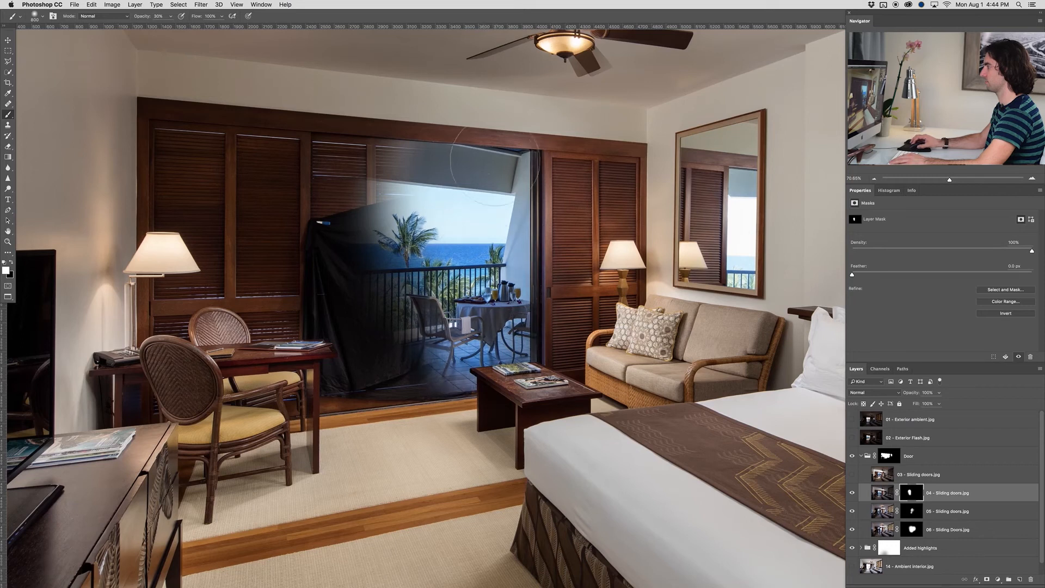
{"action": "mouse_move", "coordinate": [479, 327]}
{"action": "left_mouse_down"}
{"action": "mouse_move", "coordinate": [433, 319]}
{"action": "mouse_move", "coordinate": [402, 283]}
{"action": "mouse_move", "coordinate": [365, 185]}
{"action": "mouse_move", "coordinate": [348, 163]}
{"action": "mouse_move", "coordinate": [359, 185]}
{"action": "mouse_move", "coordinate": [332, 163]}
{"action": "mouse_move", "coordinate": [354, 183]}
{"action": "mouse_move", "coordinate": [343, 294]}
{"action": "mouse_move", "coordinate": [354, 359]}
{"action": "mouse_move", "coordinate": [382, 338]}
{"action": "mouse_move", "coordinate": [413, 376]}
{"action": "mouse_move", "coordinate": [447, 378]}
{"action": "mouse_move", "coordinate": [327, 384]}
{"action": "left_mouse_up"}
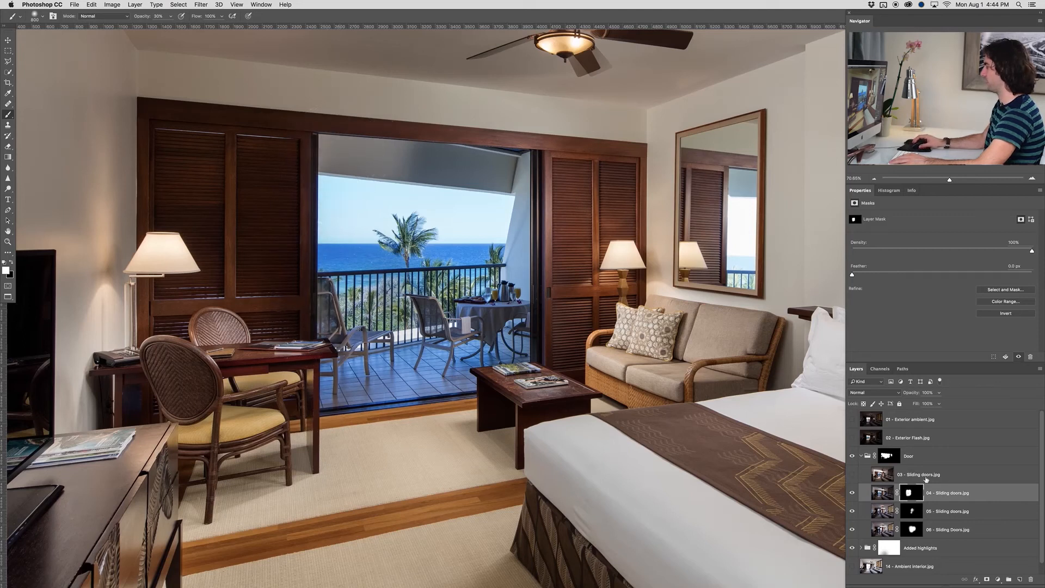
Show the 03 - Sliding doors.jpg layer, give it a black mask and paint in its brighter left shutters and nearby balcony chair
{"action": "left_click", "coordinate": [902, 475]}
{"action": "left_click", "coordinate": [853, 476]}
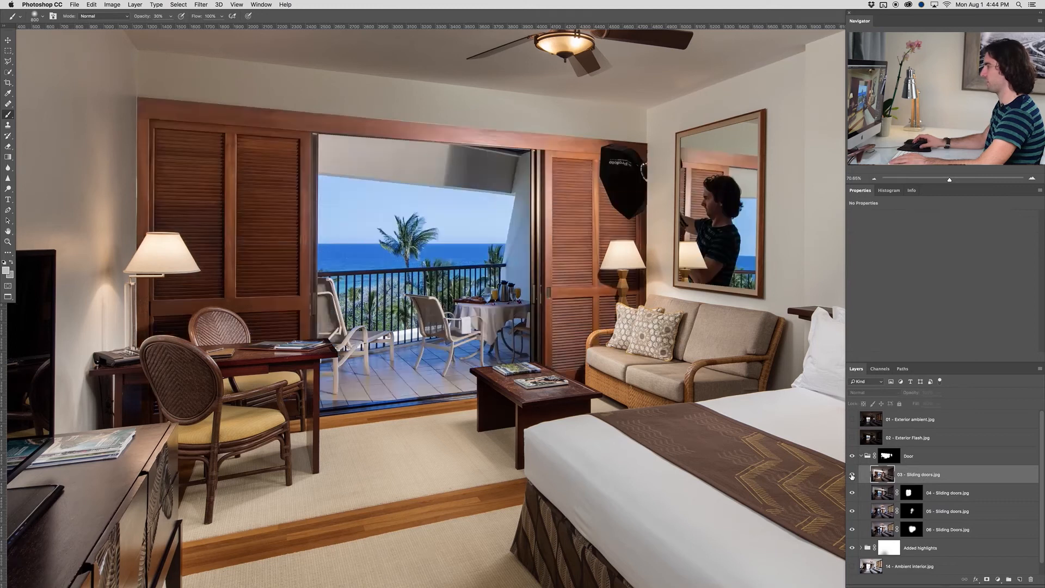
{"action": "left_click", "coordinate": [988, 580], "text": "alt"}
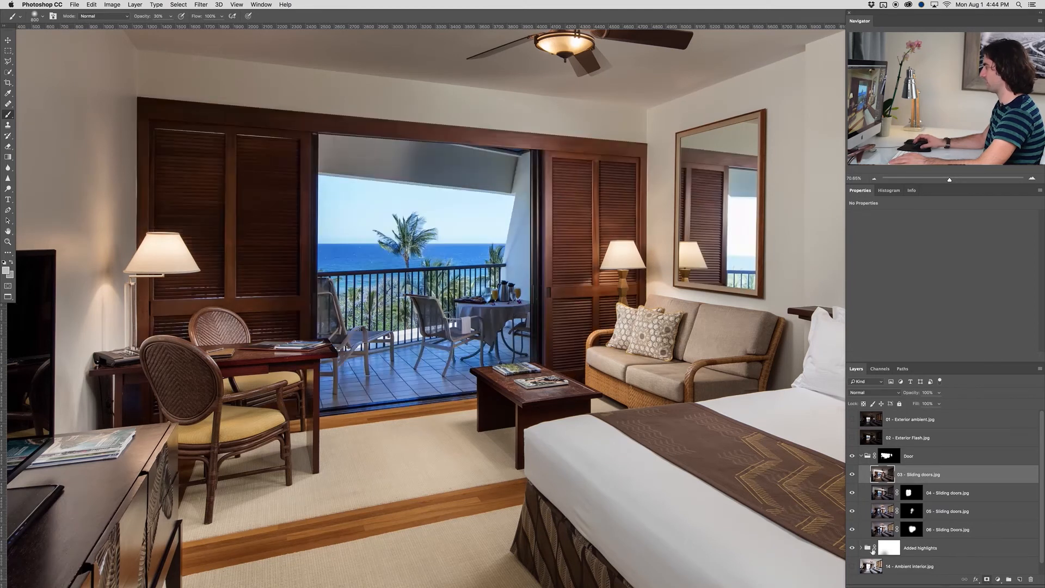
{"action": "mouse_move", "coordinate": [260, 129]}
{"action": "left_mouse_down"}
{"action": "mouse_move", "coordinate": [145, 134]}
{"action": "mouse_move", "coordinate": [247, 130]}
{"action": "mouse_move", "coordinate": [155, 195]}
{"action": "mouse_move", "coordinate": [233, 173]}
{"action": "mouse_move", "coordinate": [241, 201]}
{"action": "mouse_move", "coordinate": [179, 280]}
{"action": "mouse_move", "coordinate": [250, 282]}
{"action": "mouse_move", "coordinate": [267, 302]}
{"action": "mouse_move", "coordinate": [276, 250]}
{"action": "mouse_move", "coordinate": [291, 254]}
{"action": "mouse_move", "coordinate": [290, 229]}
{"action": "mouse_move", "coordinate": [296, 264]}
{"action": "mouse_move", "coordinate": [316, 194]}
{"action": "mouse_move", "coordinate": [300, 347]}
{"action": "mouse_move", "coordinate": [306, 366]}
{"action": "mouse_move", "coordinate": [340, 349]}
{"action": "left_mouse_up"}
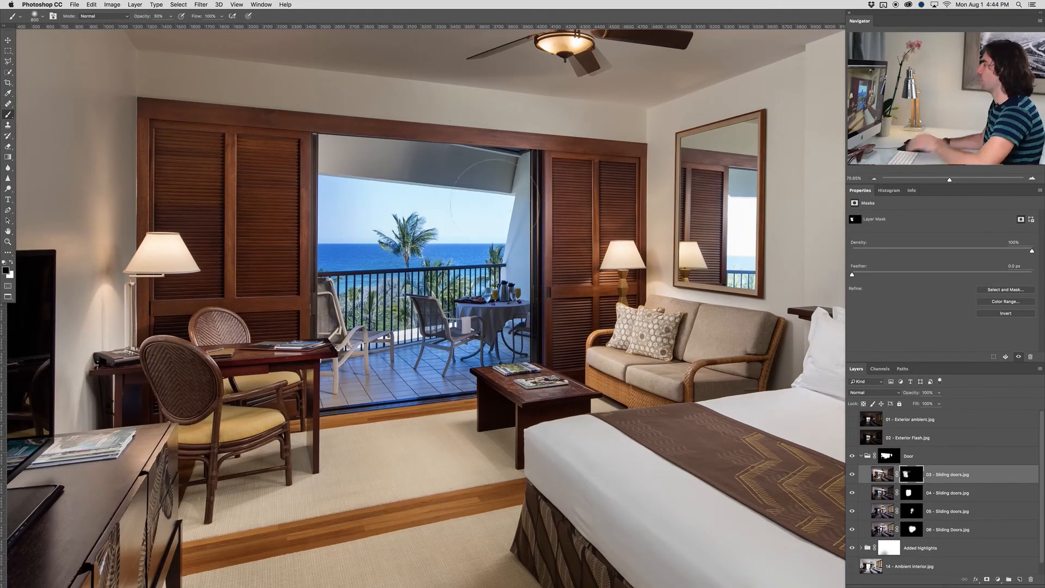
Examine the blended doorway up close and the effect of the masks on the 04 and 05 Sliding doors layers
{"action": "scroll", "coordinate": [535, 128], "scroll_direction": "up", "scroll_amount": 3}
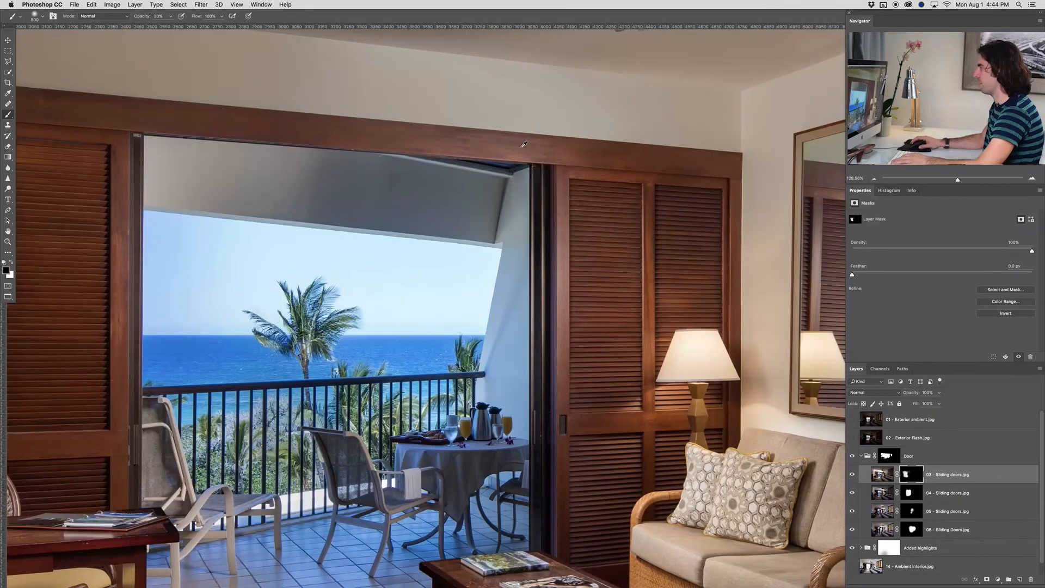
{"action": "scroll", "coordinate": [524, 144], "scroll_direction": "down", "scroll_amount": 5}
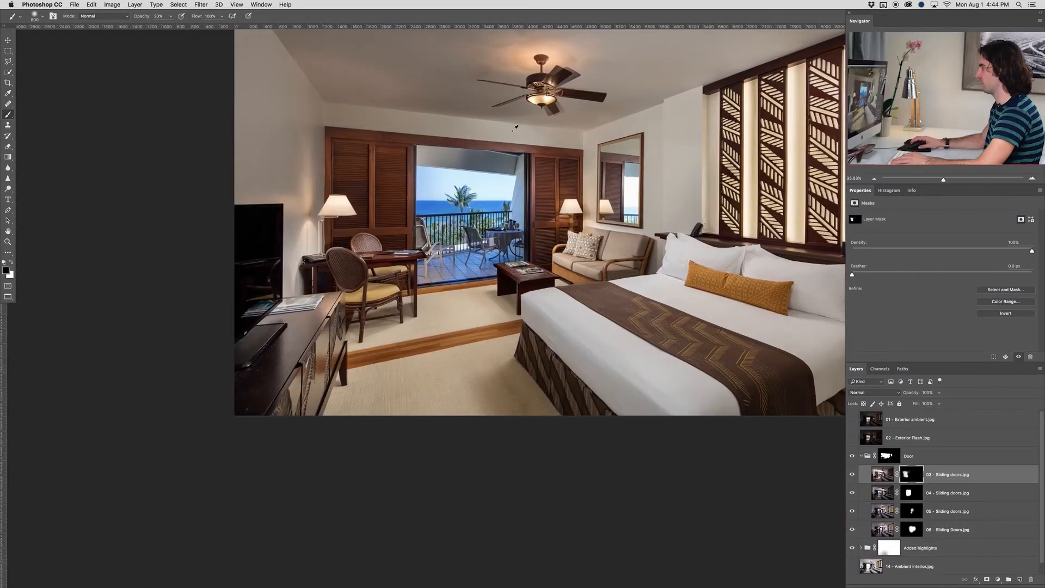
{"action": "scroll", "coordinate": [515, 128], "scroll_direction": "up", "scroll_amount": 3}
{"action": "left_click", "coordinate": [912, 493]}
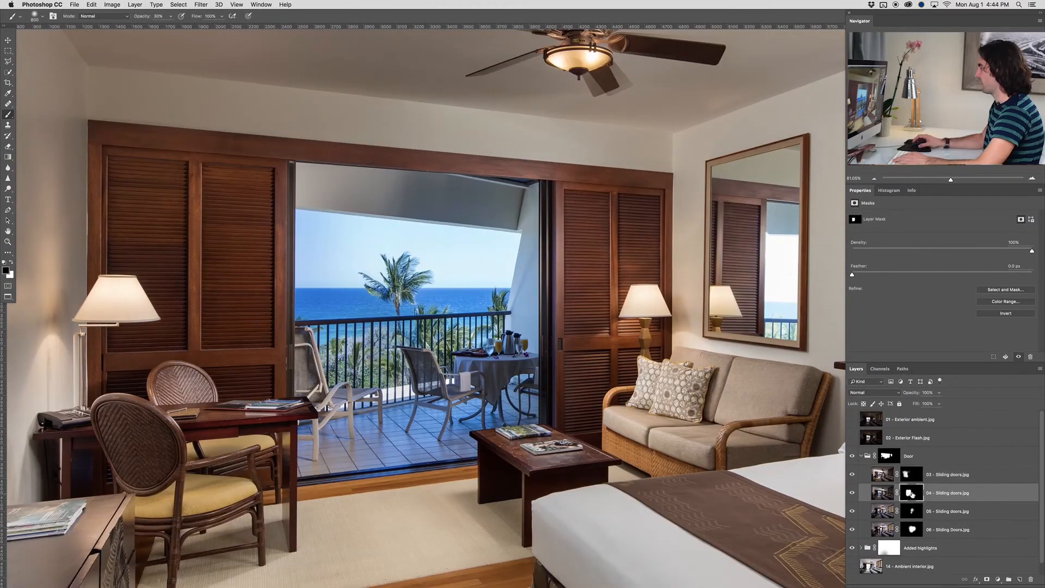
{"action": "left_click", "coordinate": [911, 495], "text": "shift"}
{"action": "left_click", "coordinate": [911, 494], "text": "shift"}
{"action": "left_click", "coordinate": [913, 511]}
{"action": "left_click", "coordinate": [913, 512], "text": "shift"}
Hide the 03 and 04 Sliding doors layers, checking the 04 layer's mask in between
{"action": "left_click", "coordinate": [853, 474]}
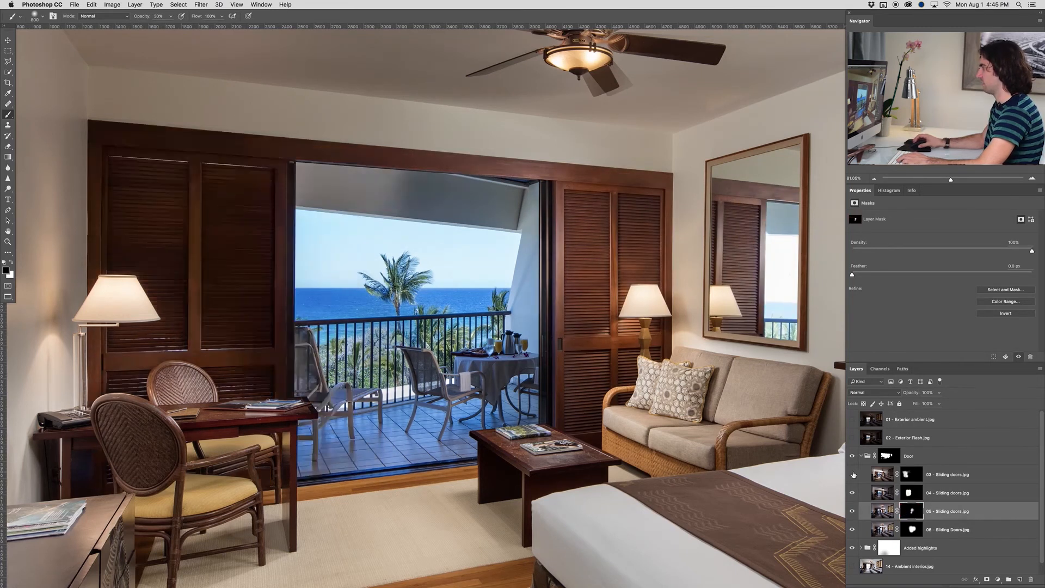
{"action": "left_click", "coordinate": [910, 495]}
{"action": "left_click", "coordinate": [912, 495], "text": "shift"}
{"action": "left_click", "coordinate": [911, 495], "text": "shift"}
{"action": "left_click", "coordinate": [856, 493]}
Compare the 05 - Sliding doors.jpg layer with its mask disabled and enabled, checking the door frame near the softbox
{"action": "left_click", "coordinate": [909, 513]}
{"action": "left_click", "coordinate": [909, 513], "text": "shift"}
{"action": "left_click", "coordinate": [909, 514], "text": "shift"}
{"action": "left_click", "coordinate": [909, 514], "text": "shift"}
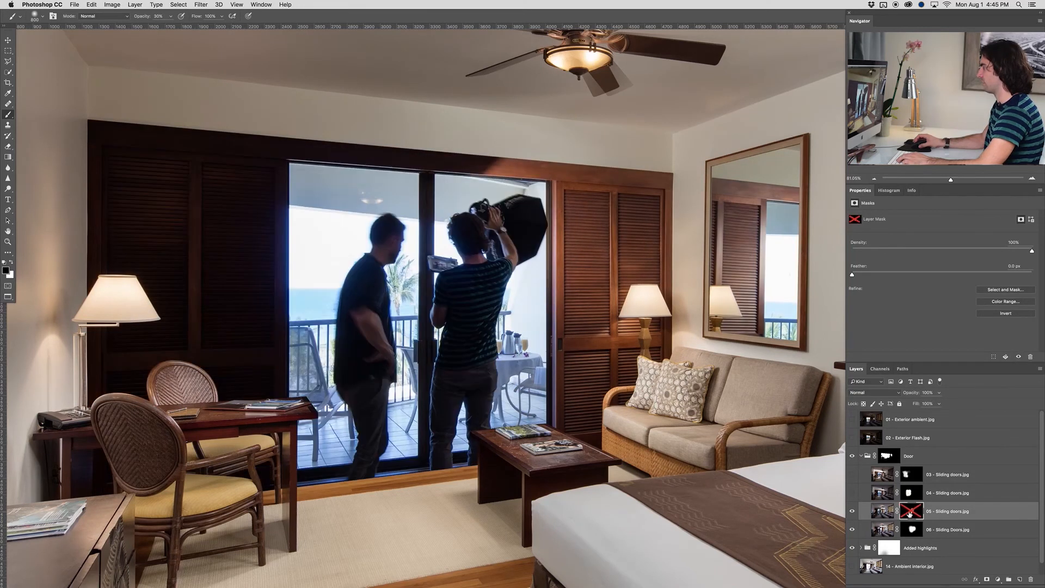
{"action": "left_click", "coordinate": [909, 513], "text": "shift"}
{"action": "scroll", "coordinate": [535, 171], "scroll_direction": "up", "scroll_amount": 3}
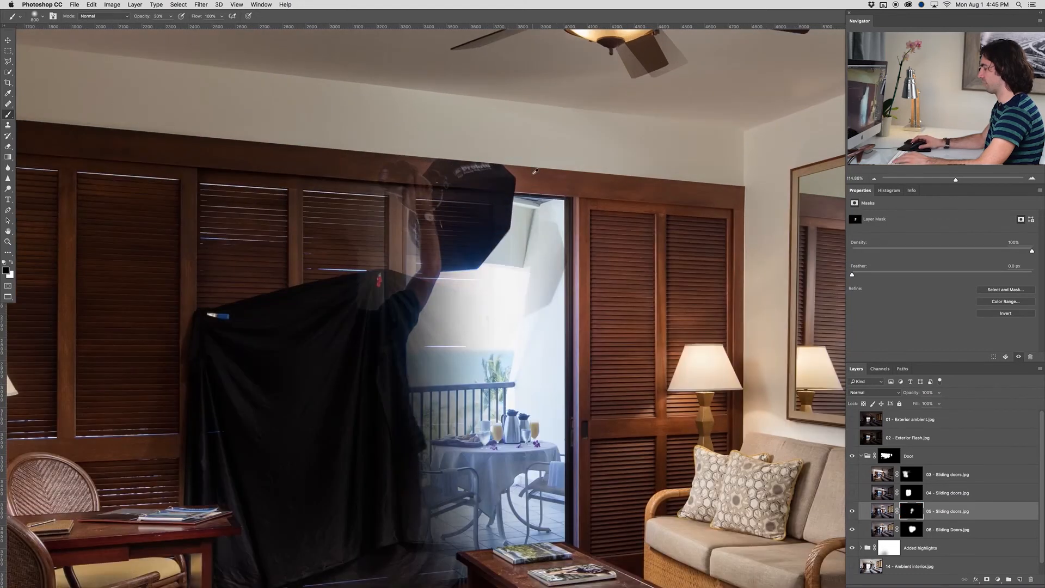
Paint white with a smaller 30% opacity brush on the 05 - Sliding doors.jpg mask along the wooden header beside the softbox
{"action": "scroll", "coordinate": [535, 172], "scroll_direction": "up", "scroll_amount": 3}
{"action": "key", "text": "x"}
{"action": "key", "text": "bracketleft"}
{"action": "key", "text": "bracketleft"}
{"action": "key", "text": "bracketleft"}
{"action": "key", "text": "bracketleft"}
{"action": "key", "text": "bracketleft"}
{"action": "key", "text": "bracketleft"}
{"action": "key", "text": "bracketleft"}
{"action": "key", "text": "bracketleft"}
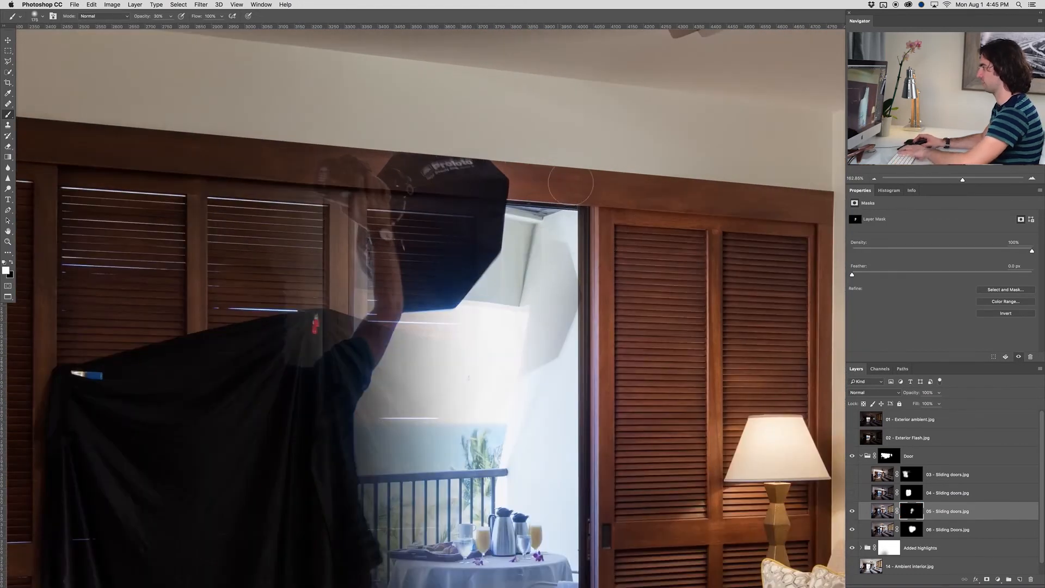
{"action": "mouse_move", "coordinate": [626, 206]}
{"action": "left_mouse_down"}
{"action": "mouse_move", "coordinate": [433, 172]}
{"action": "mouse_move", "coordinate": [540, 182]}
{"action": "left_mouse_up"}
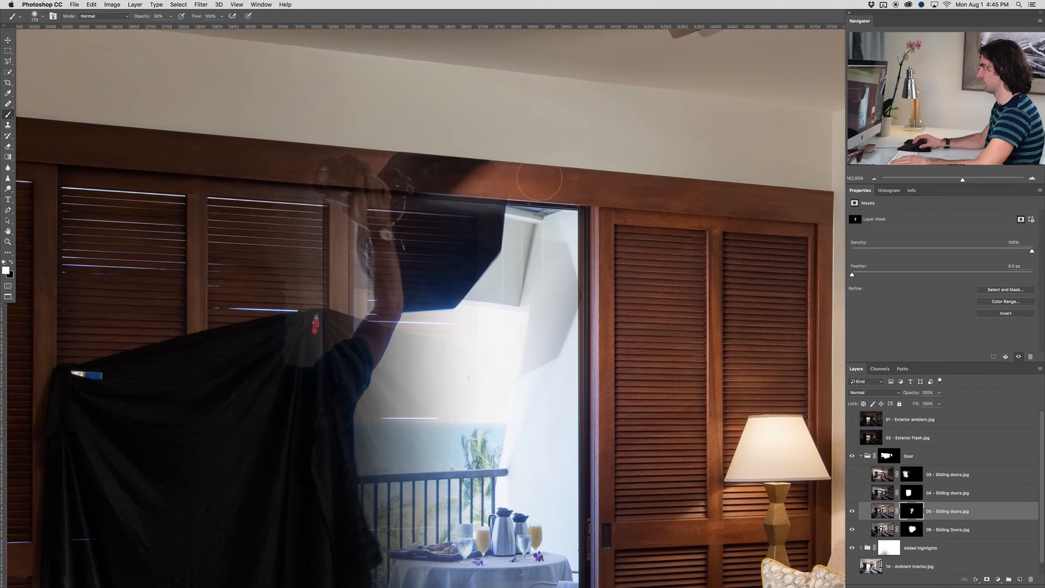
Show the 04 and 03 Sliding doors layers again and touch up the 04 layer's mask along the wooden header above the doorway
{"action": "left_click", "coordinate": [853, 493]}
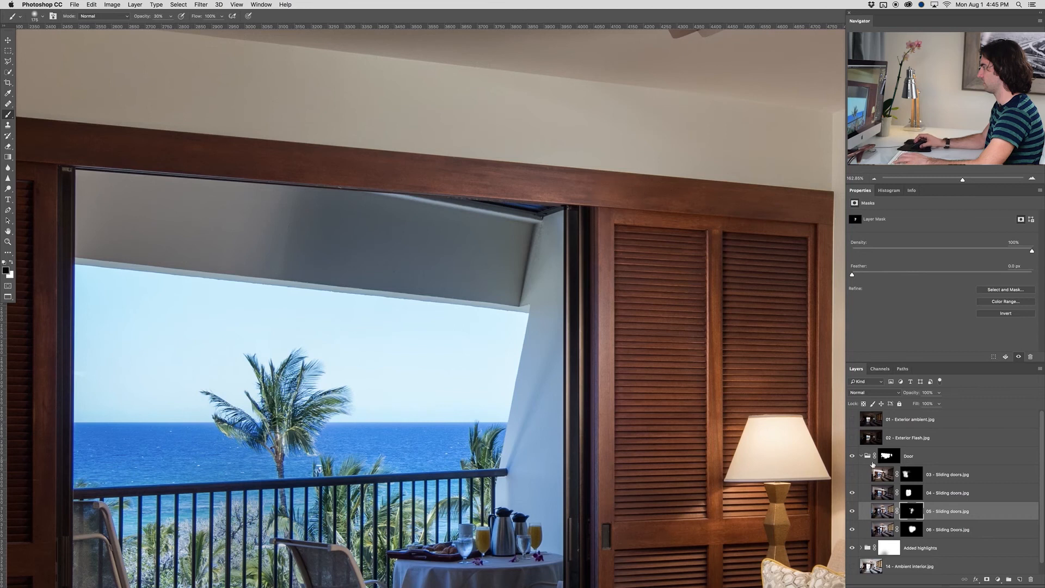
{"action": "left_click", "coordinate": [913, 493]}
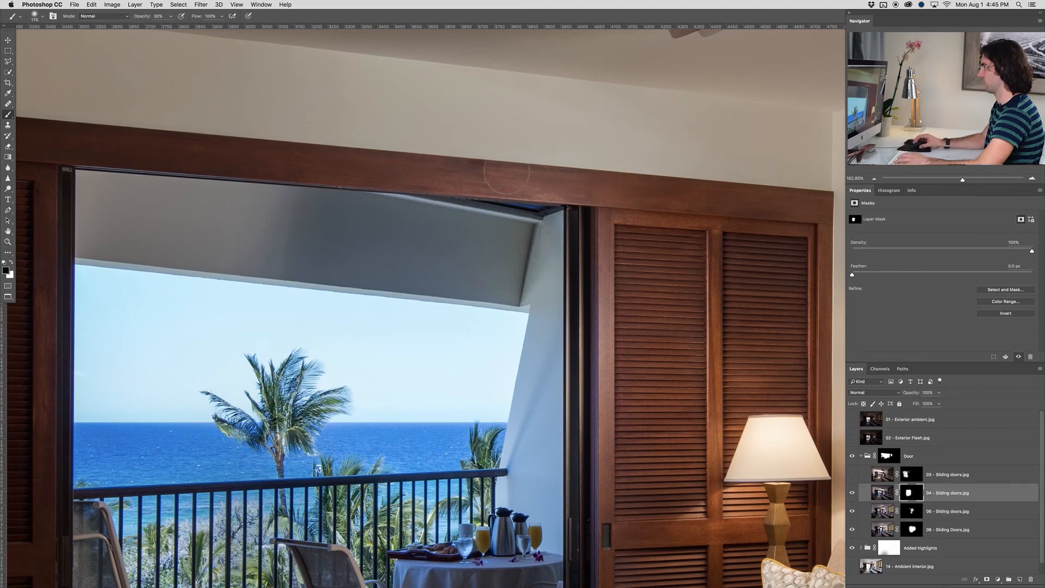
{"action": "key", "text": "x"}
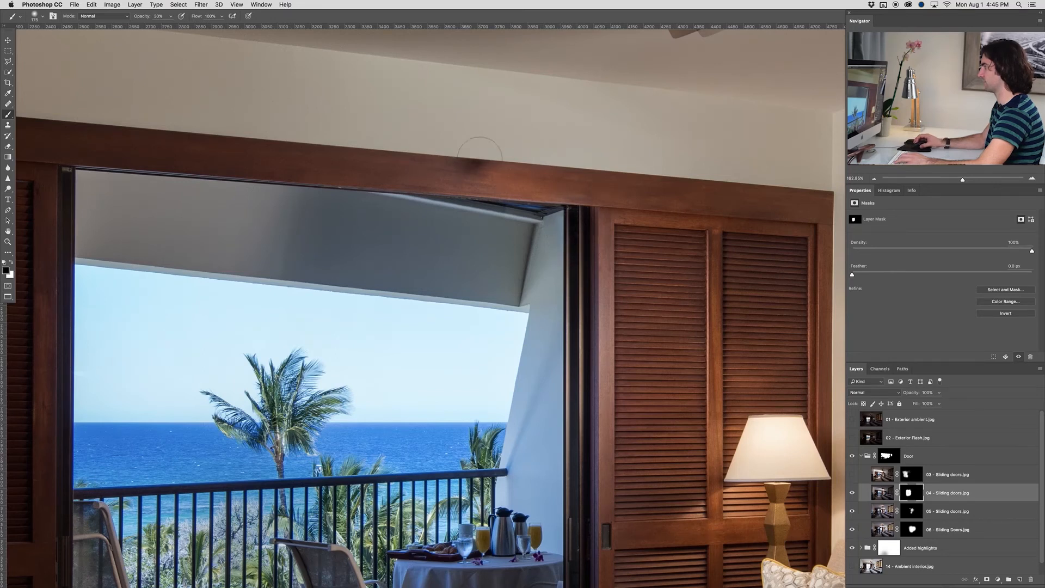
{"action": "key", "text": "x"}
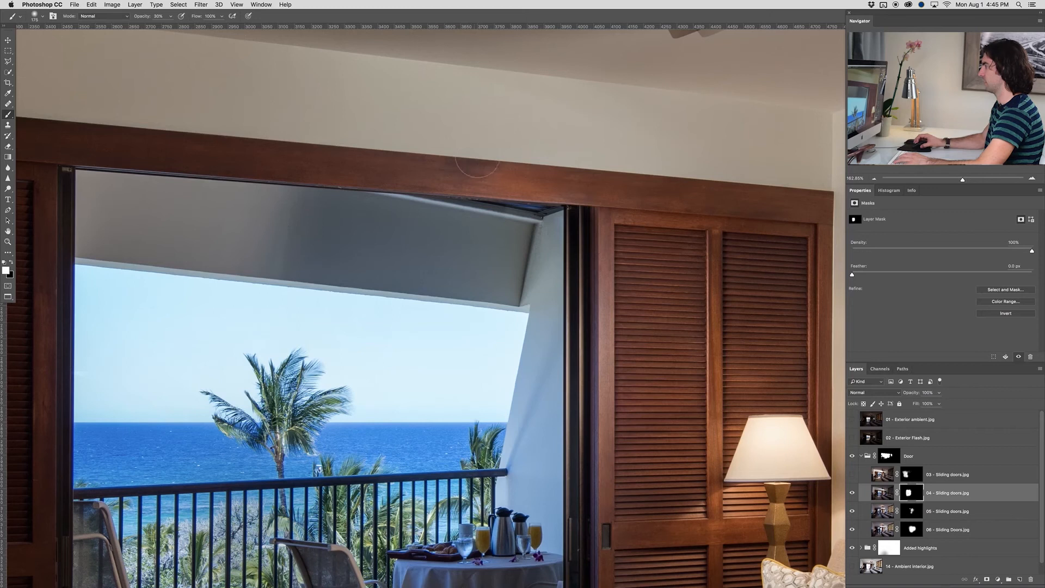
{"action": "scroll", "coordinate": [485, 183], "scroll_direction": "down", "scroll_amount": 5}
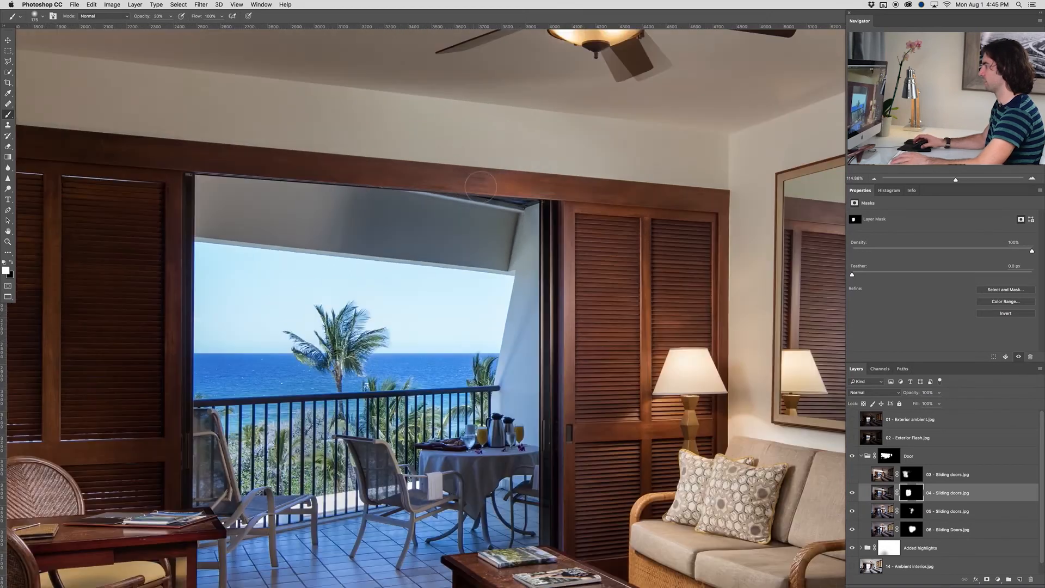
{"action": "scroll", "coordinate": [512, 185], "scroll_direction": "down", "scroll_amount": 3}
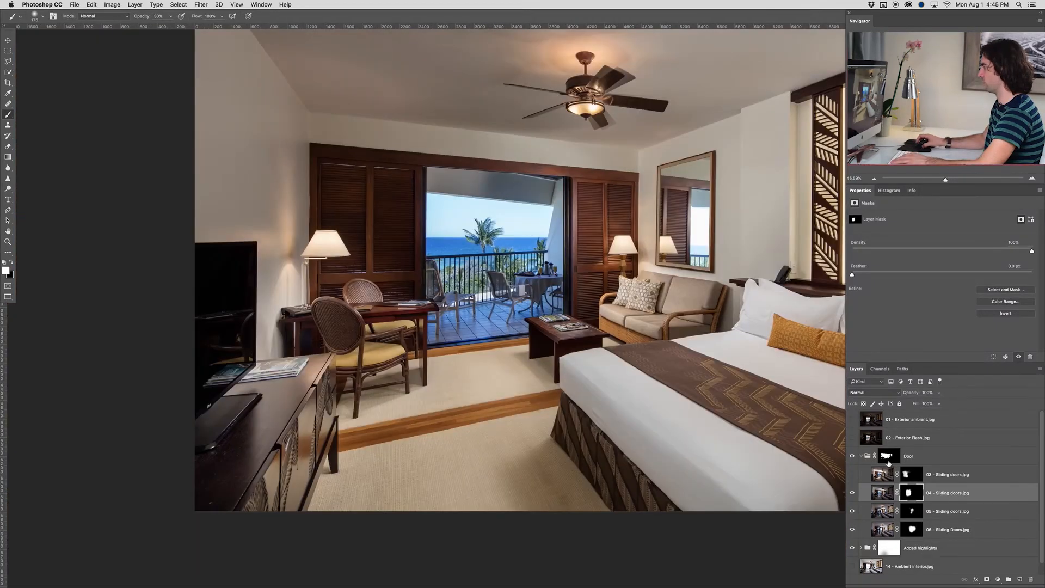
{"action": "left_click", "coordinate": [852, 473]}
{"action": "key", "text": "x"}
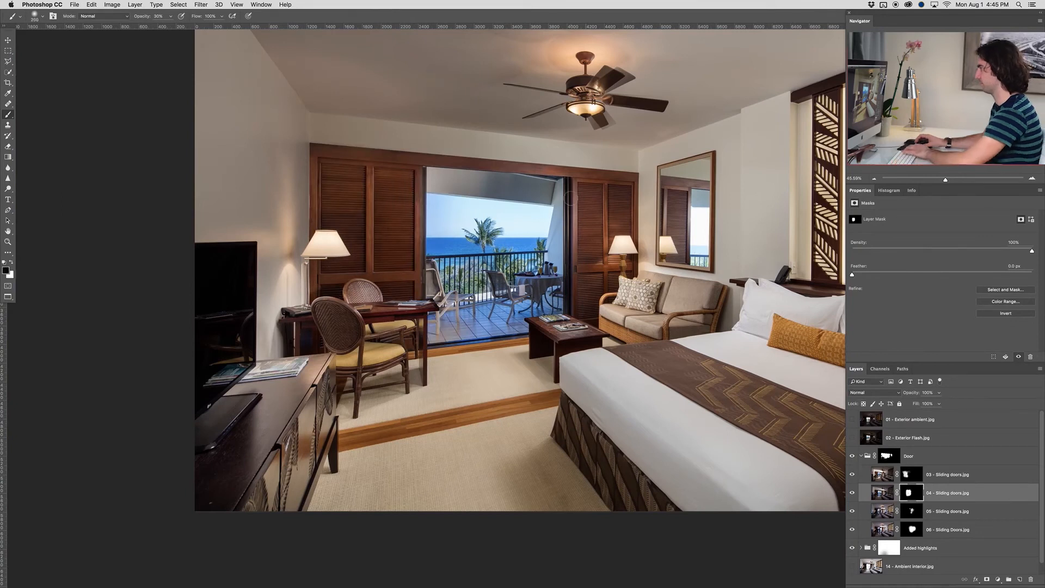
{"action": "key", "text": "x"}
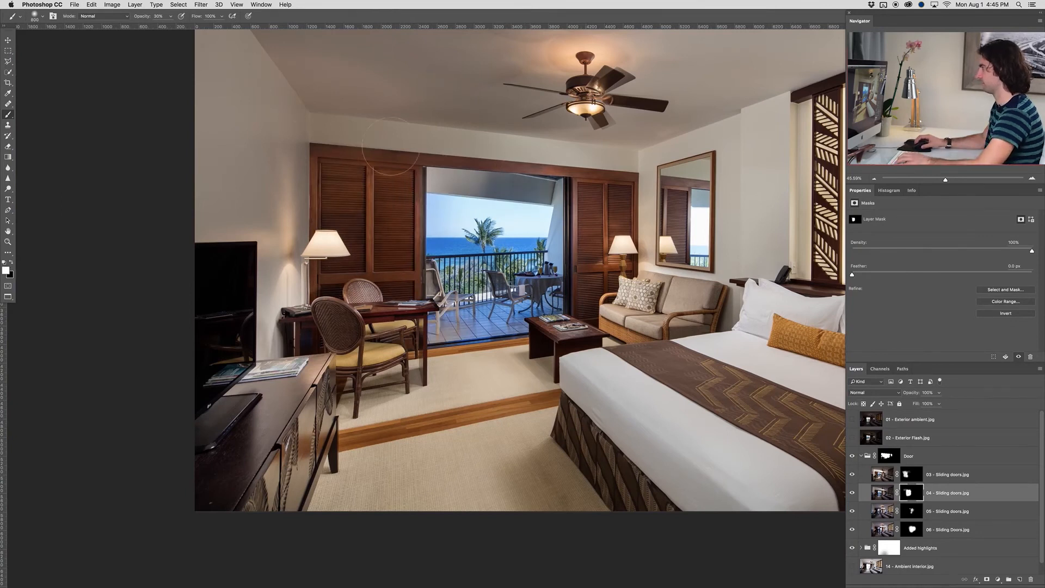
Examine the blended doorway, its frame, the balcony and the mirror reflection, both up close and in the whole room
{"action": "scroll", "coordinate": [532, 166], "scroll_direction": "down", "scroll_amount": 1}
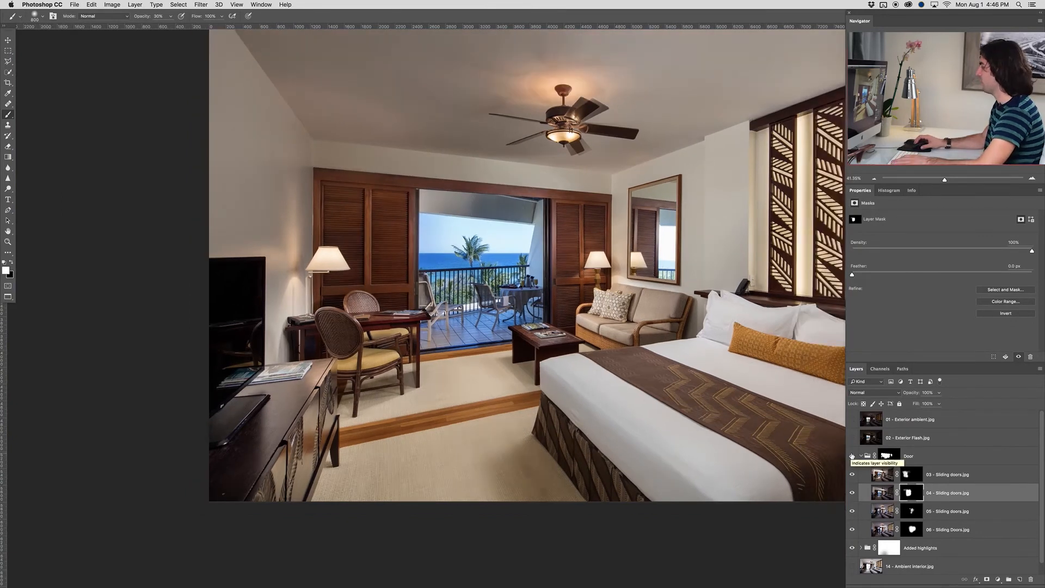
{"action": "scroll", "coordinate": [513, 222], "scroll_direction": "up", "scroll_amount": 2}
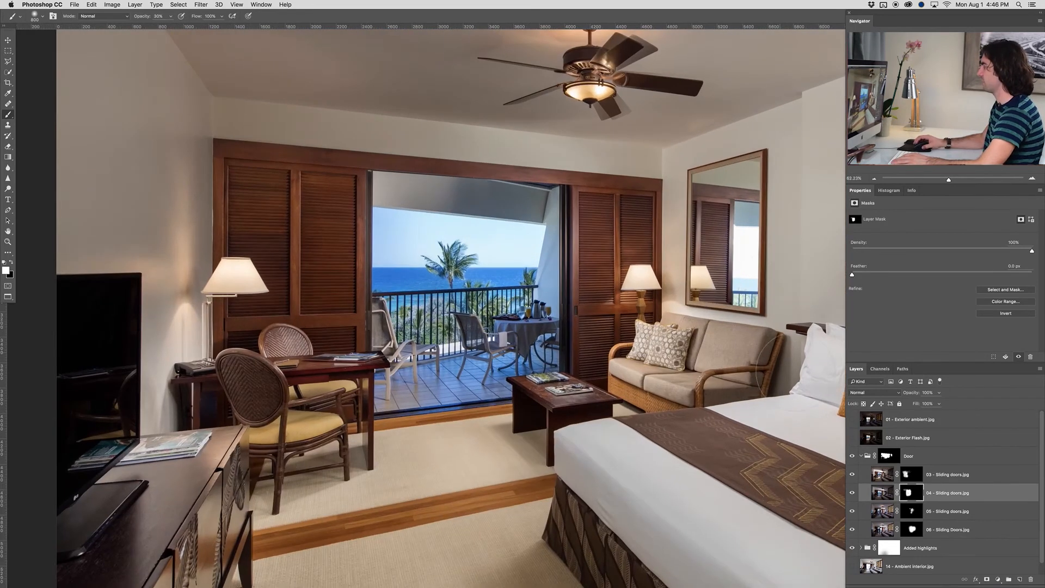
{"action": "scroll", "coordinate": [564, 315], "scroll_direction": "up", "scroll_amount": 5}
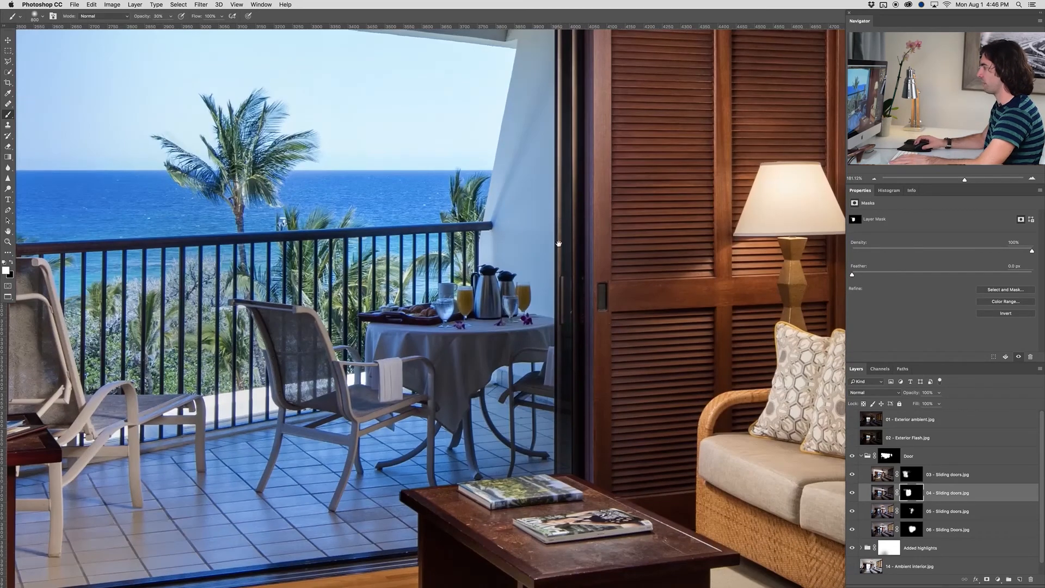
{"action": "left_click_drag", "start_coordinate": [560, 242], "coordinate": [582, 549]}
{"action": "left_click_drag", "start_coordinate": [373, 238], "coordinate": [535, 226]}
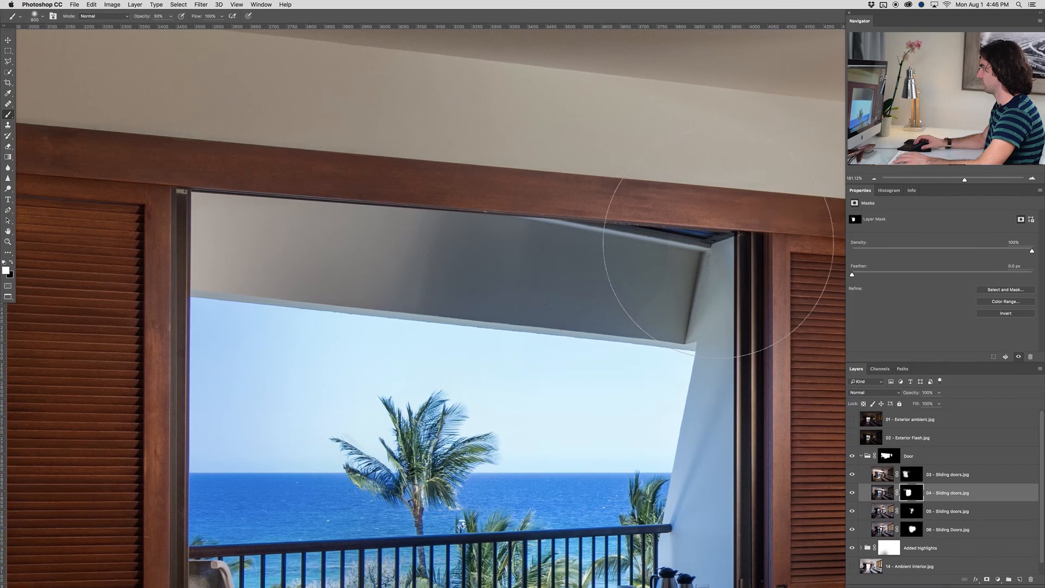
{"action": "scroll", "coordinate": [718, 245], "scroll_direction": "down", "scroll_amount": 5}
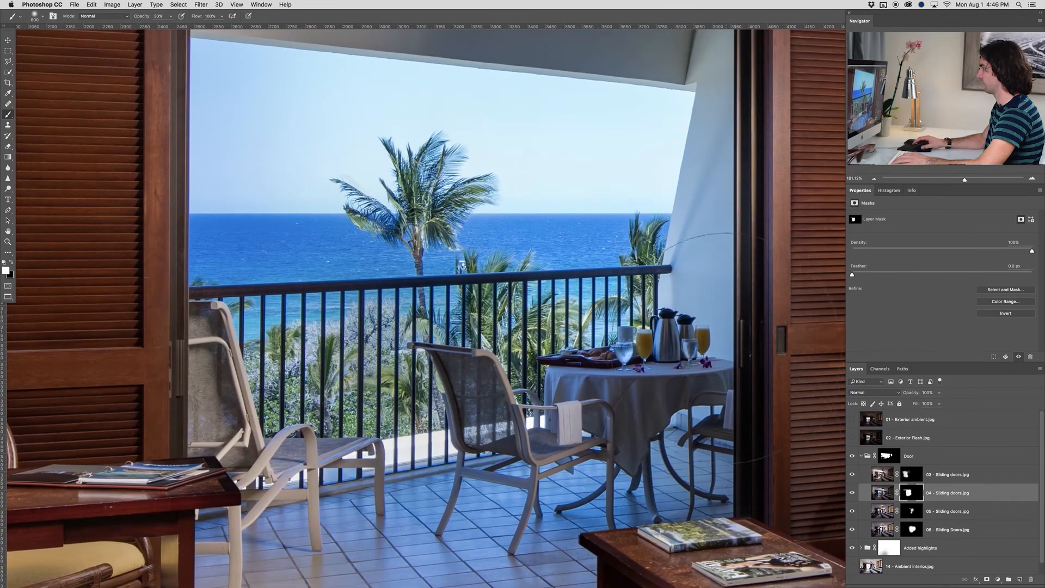
{"action": "scroll", "coordinate": [702, 276], "scroll_direction": "down", "scroll_amount": 5}
{"action": "scroll", "coordinate": [707, 297], "scroll_direction": "down", "scroll_amount": 3}
{"action": "left_click_drag", "start_coordinate": [729, 320], "coordinate": [416, 344]}
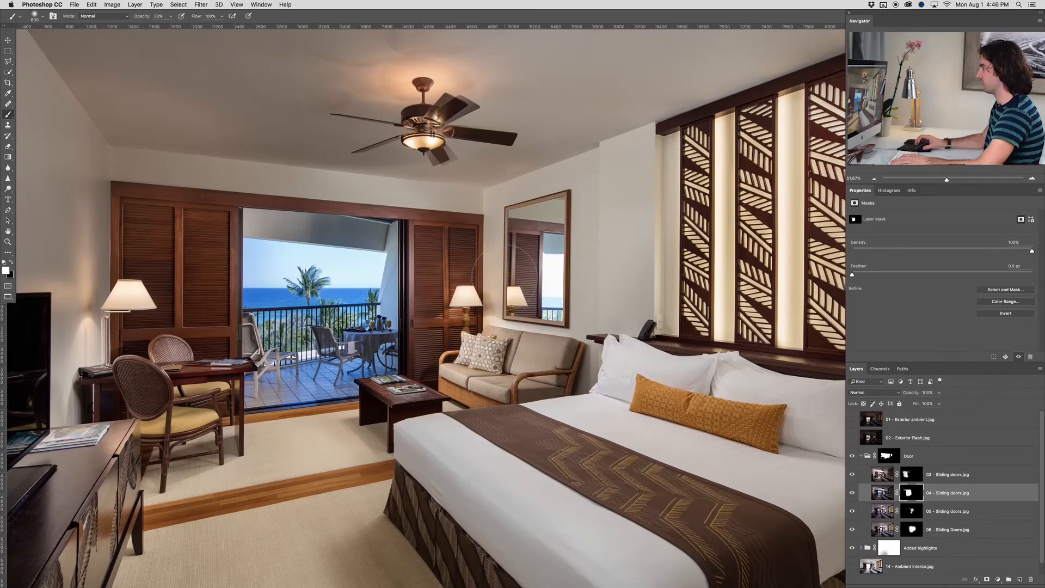
{"action": "left_click_drag", "start_coordinate": [252, 264], "coordinate": [284, 261]}
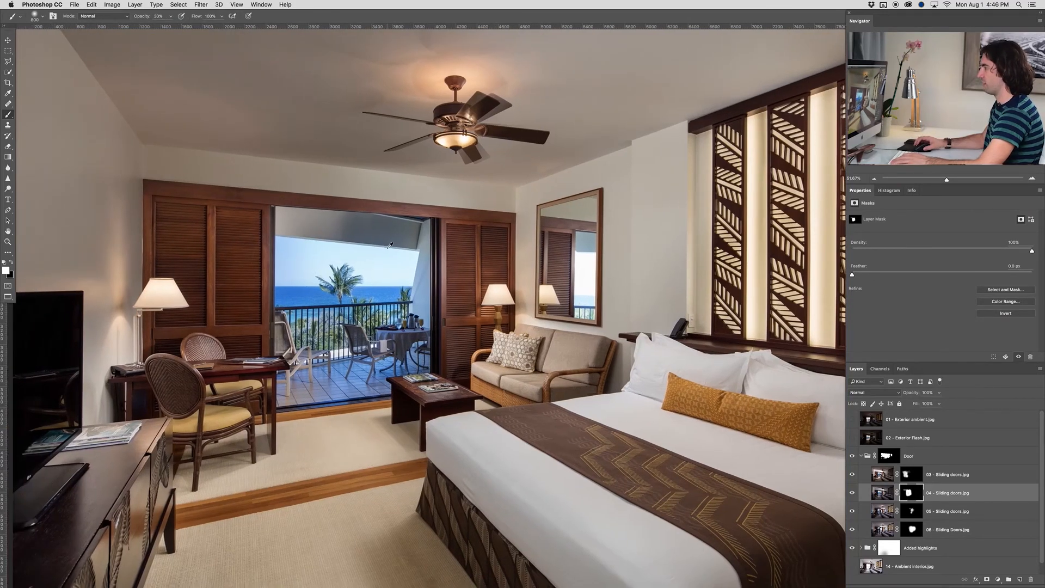
{"action": "scroll", "coordinate": [389, 248], "scroll_direction": "up", "scroll_amount": 6}
{"action": "scroll", "coordinate": [390, 246], "scroll_direction": "up", "scroll_amount": 4}
{"action": "left_click_drag", "start_coordinate": [322, 167], "coordinate": [616, 166]}
With the Pen tool, start a path at the doorway's upper left corner, tracing the header and right jamb down to the coffee table
{"action": "key", "text": "p"}
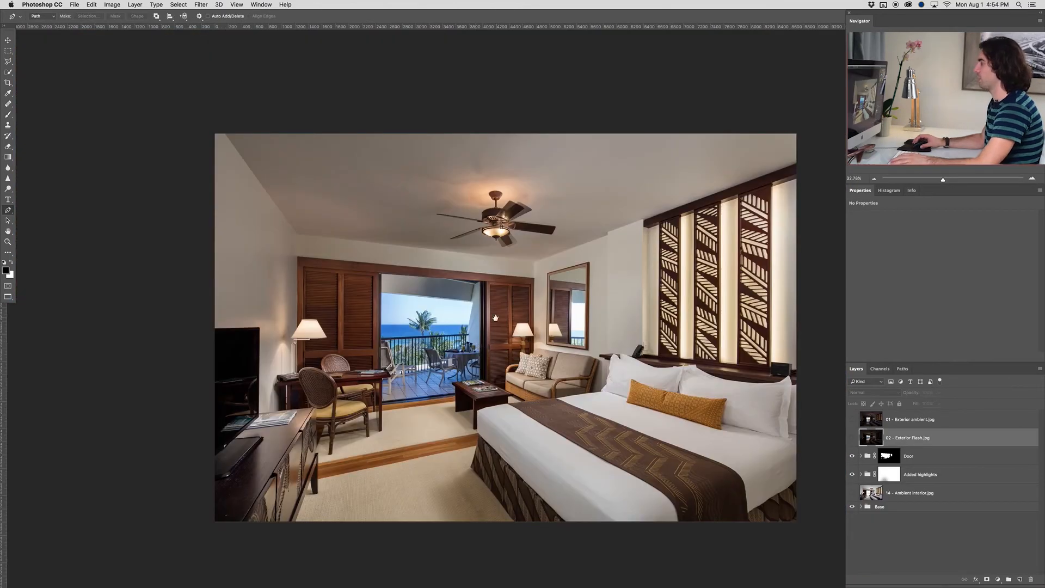
{"action": "left_click_drag", "start_coordinate": [496, 318], "coordinate": [465, 320]}
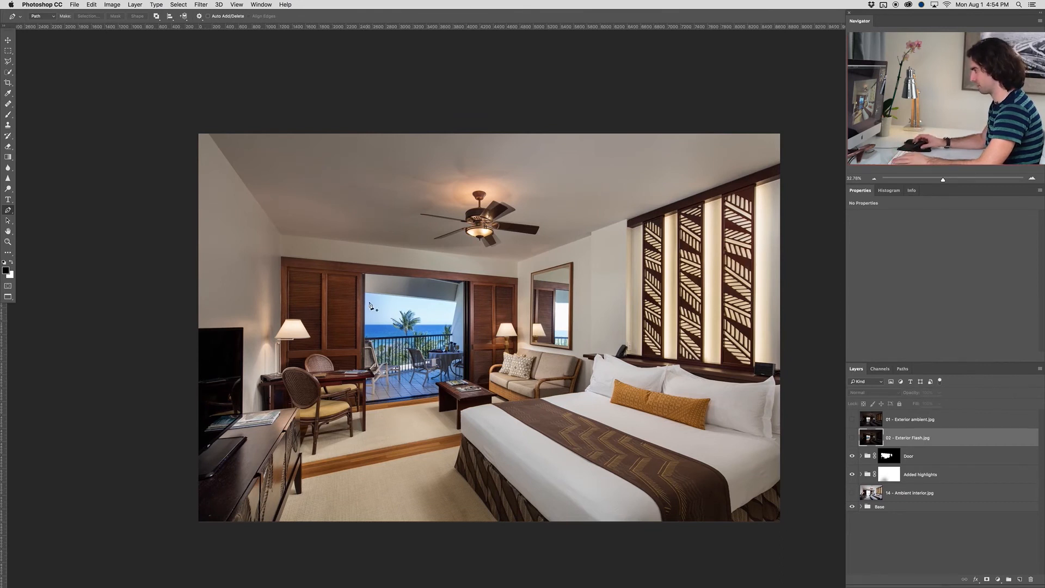
{"action": "scroll", "coordinate": [364, 306], "scroll_direction": "up", "scroll_amount": 2}
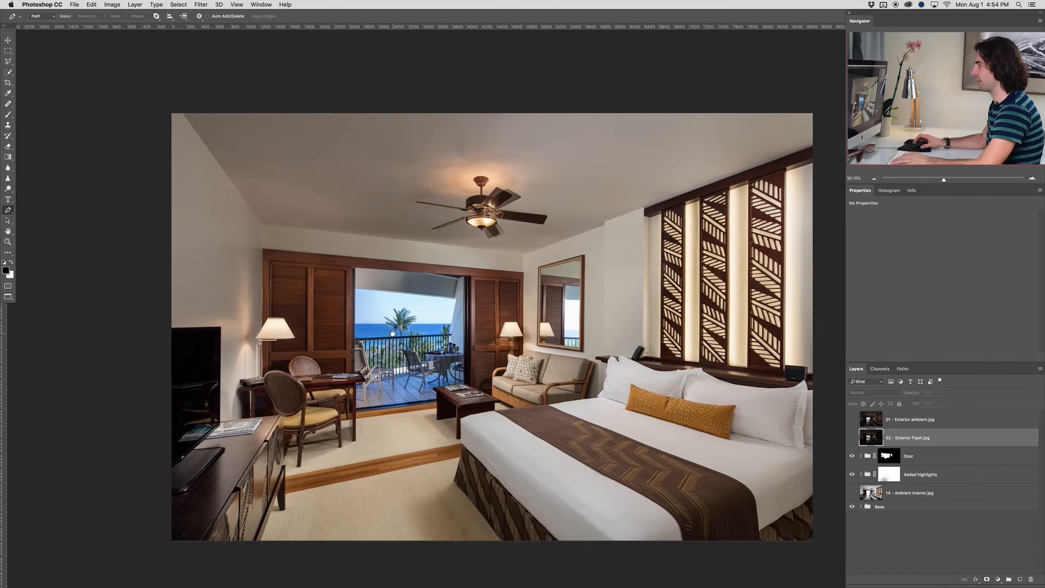
{"action": "scroll", "coordinate": [401, 337], "scroll_direction": "up", "scroll_amount": 3}
{"action": "scroll", "coordinate": [398, 333], "scroll_direction": "up", "scroll_amount": 4}
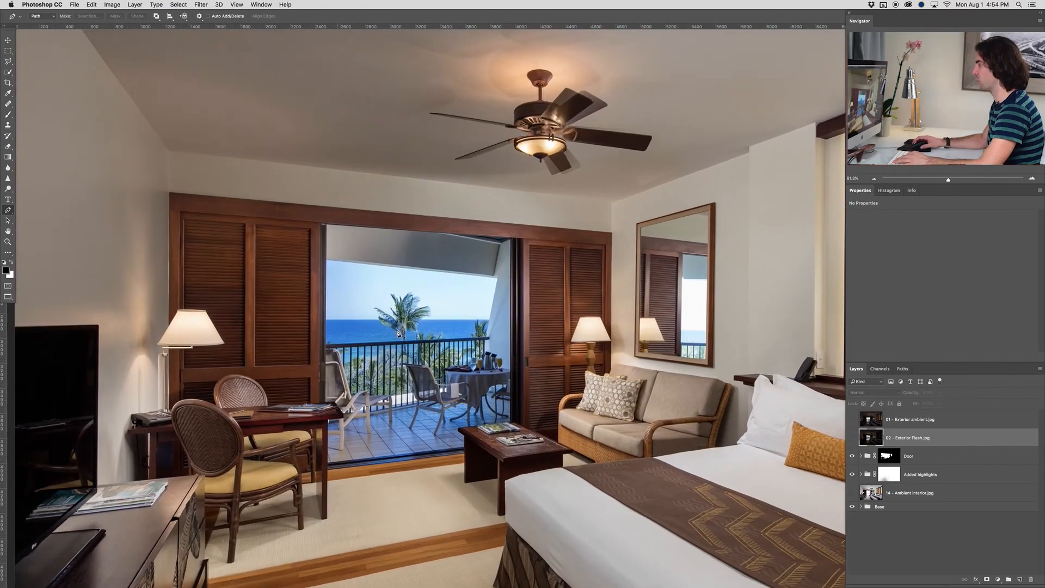
{"action": "scroll", "coordinate": [398, 333], "scroll_direction": "up", "scroll_amount": 5}
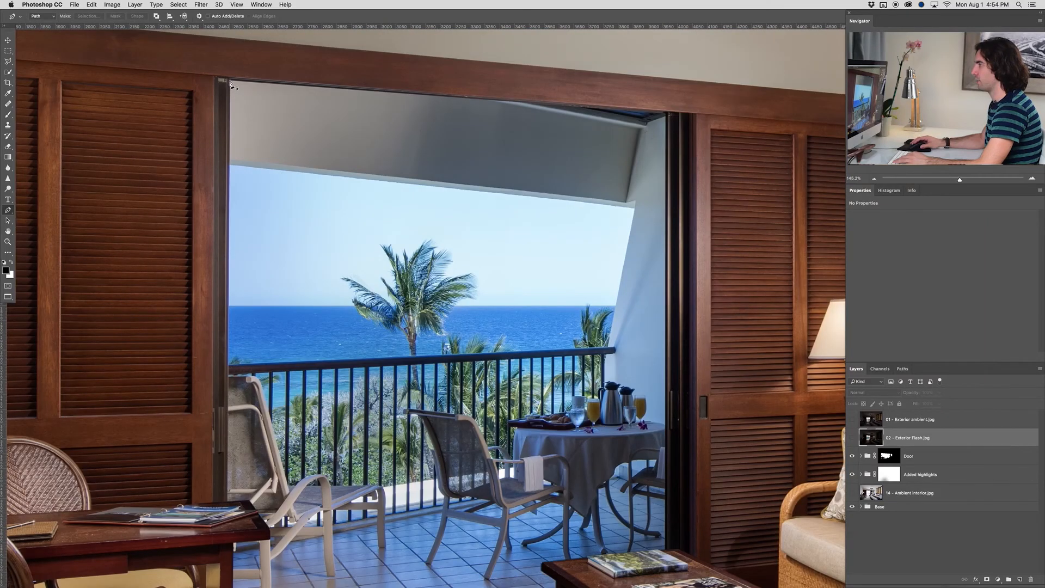
{"action": "left_click", "coordinate": [228, 81]}
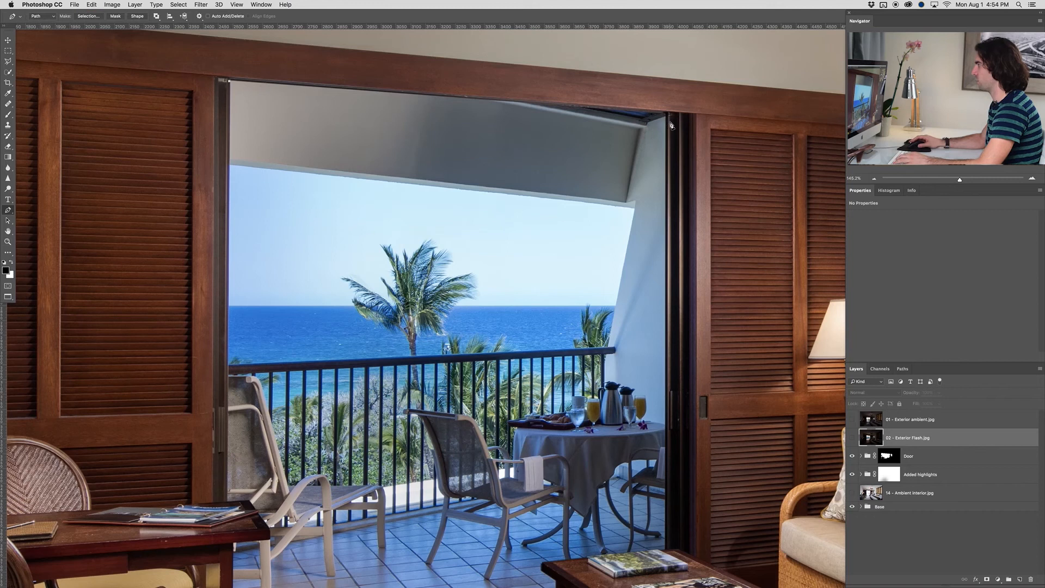
{"action": "key", "text": "super+z"}
{"action": "scroll", "coordinate": [671, 478], "scroll_direction": "up", "scroll_amount": 8}
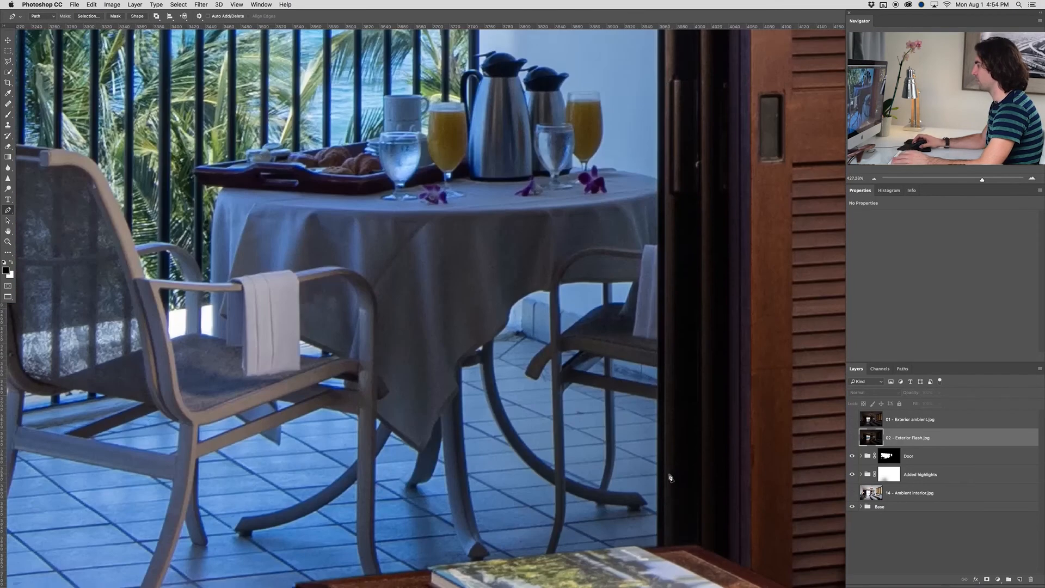
{"action": "scroll", "coordinate": [671, 478], "scroll_direction": "down", "scroll_amount": 2}
{"action": "left_click", "coordinate": [656, 528]}
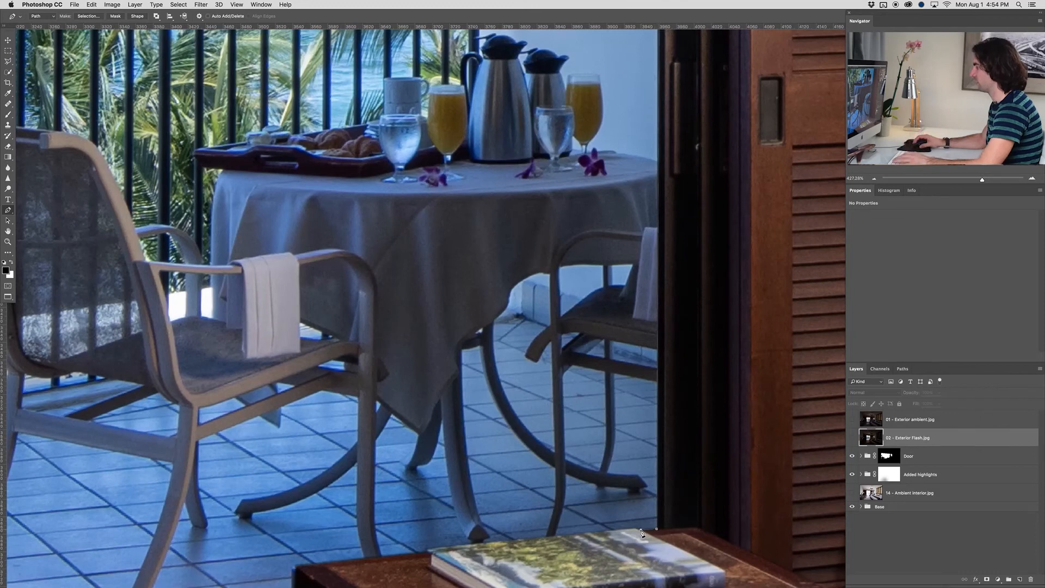
Continue the path along the coffee table's back edge and around its left corner down to the door threshold
{"action": "scroll", "coordinate": [641, 533], "scroll_direction": "left", "scroll_amount": 8}
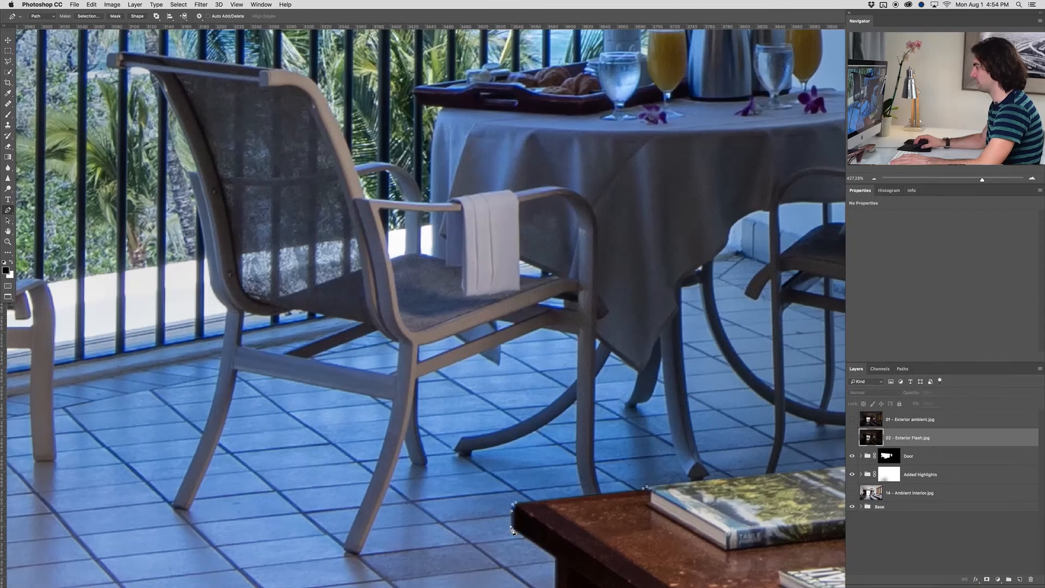
{"action": "left_click", "coordinate": [555, 557]}
{"action": "scroll", "coordinate": [556, 560], "scroll_direction": "down", "scroll_amount": 10}
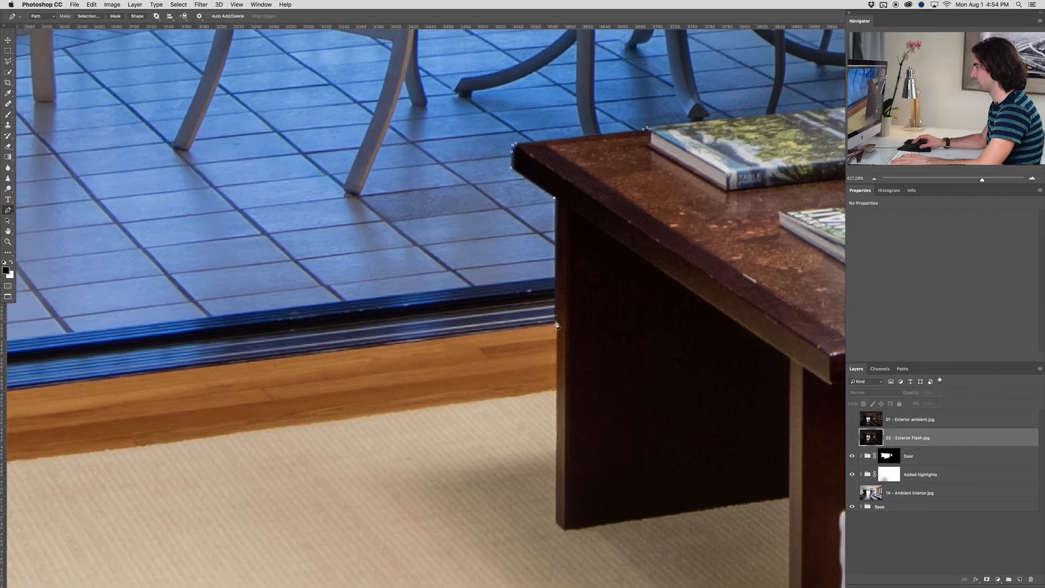
{"action": "left_click", "coordinate": [556, 325]}
Extend the path along the edge between the balcony tiles and the door track, from the coffee table to the desk leg
{"action": "left_click_drag", "start_coordinate": [516, 355], "coordinate": [617, 349]}
{"action": "left_click_drag", "start_coordinate": [430, 348], "coordinate": [524, 348]}
{"action": "left_click_drag", "start_coordinate": [656, 315], "coordinate": [361, 397]}
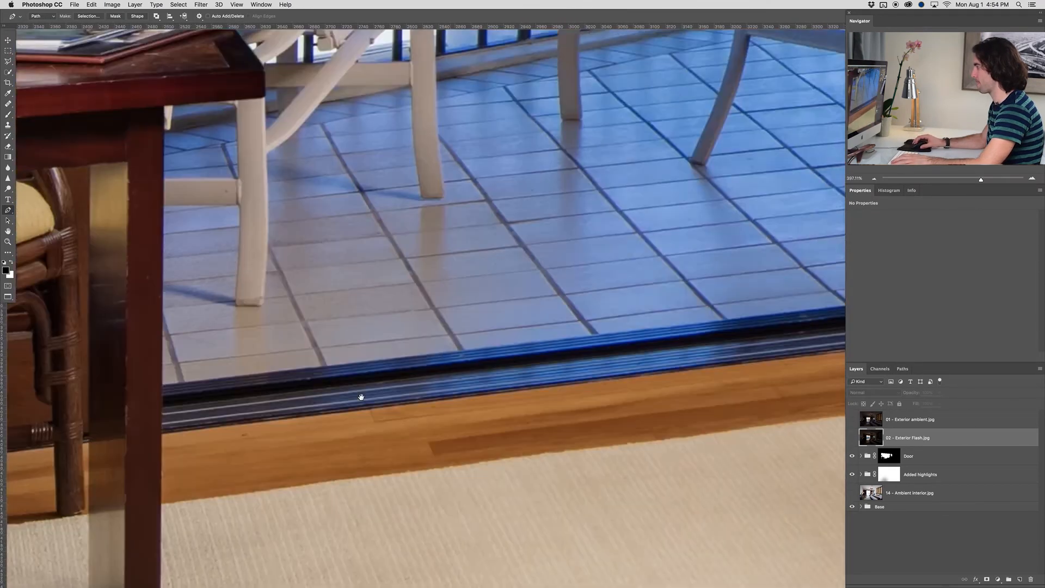
{"action": "left_click_drag", "start_coordinate": [658, 343], "coordinate": [492, 386]}
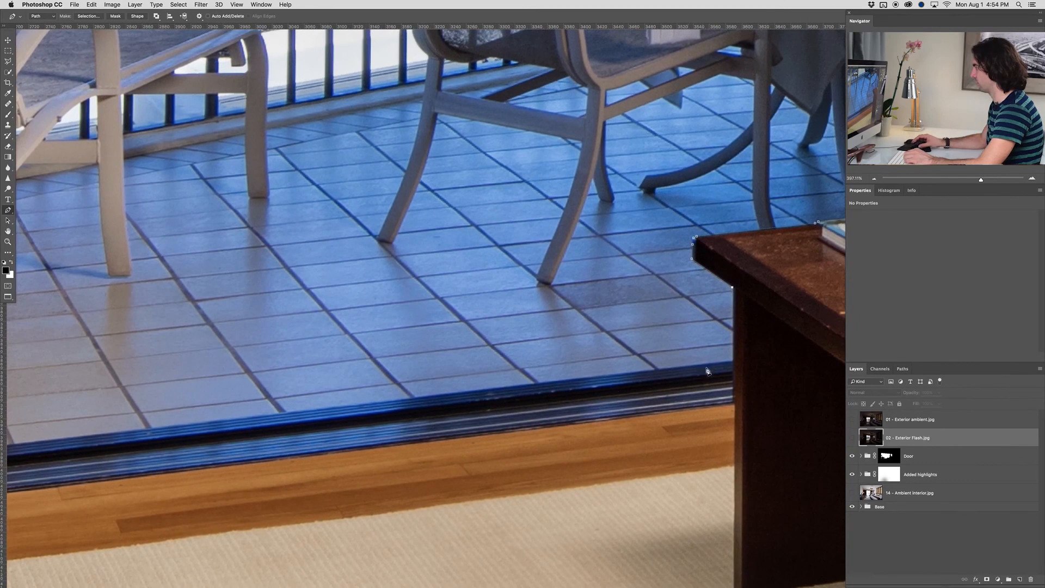
{"action": "left_click_drag", "start_coordinate": [125, 376], "coordinate": [452, 374]}
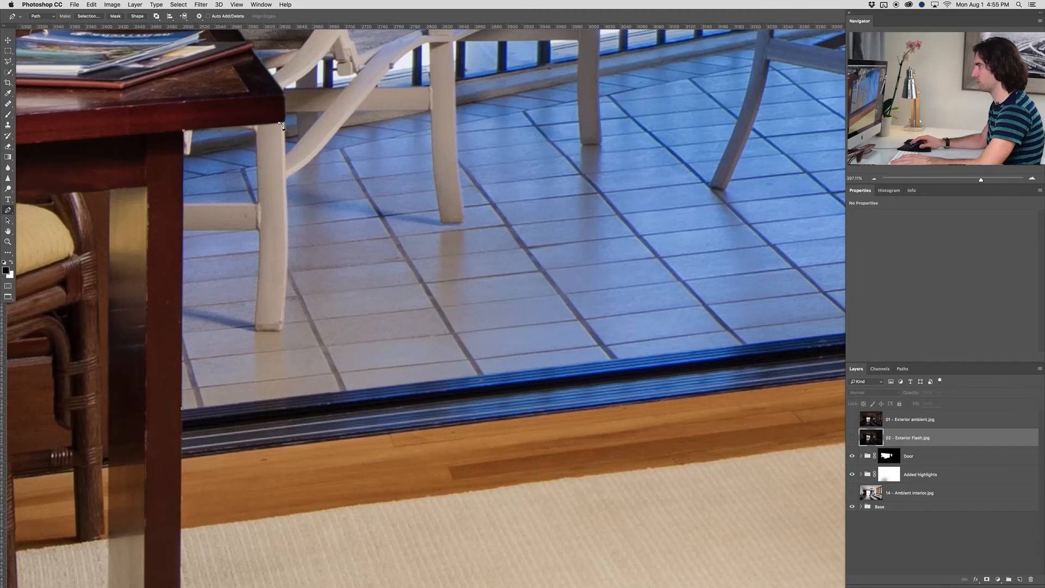
Trace the path around the desk corner and magazines and up the left door jamb, closing it at the doorway's upper left corner
{"action": "left_click_drag", "start_coordinate": [285, 101], "coordinate": [305, 293]}
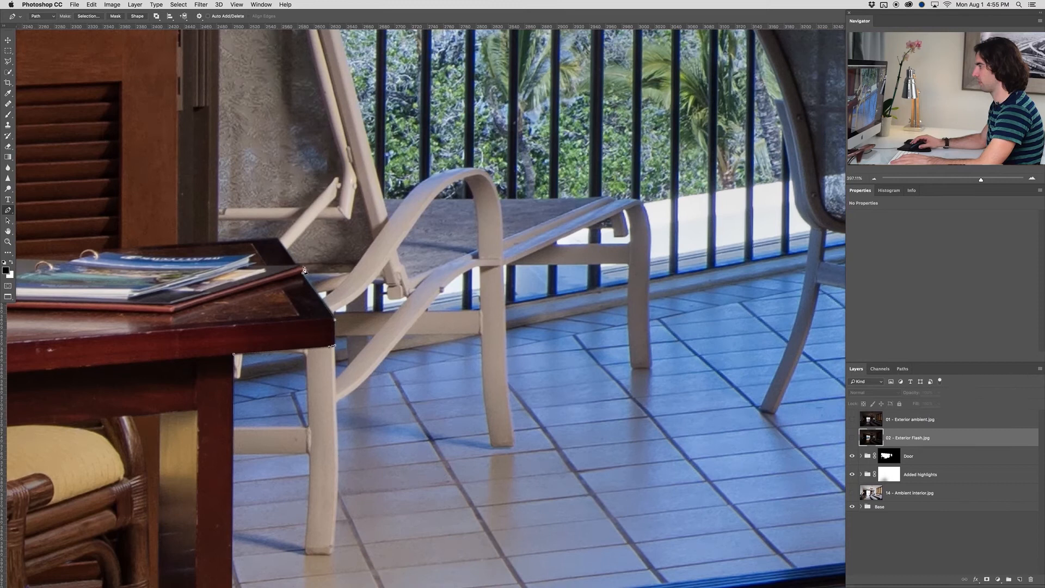
{"action": "scroll", "coordinate": [224, 241], "scroll_direction": "up", "scroll_amount": 10}
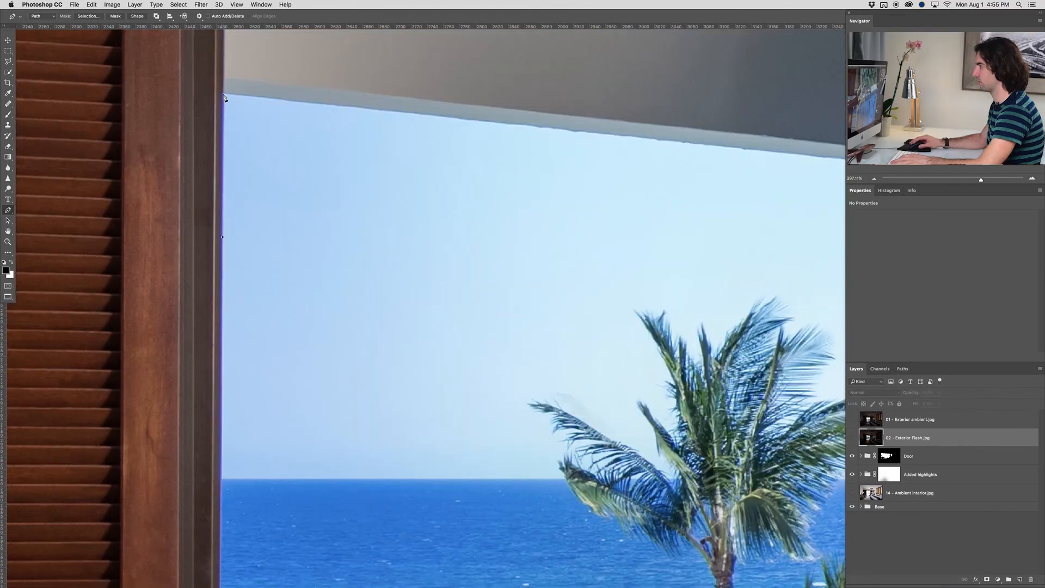
{"action": "left_click", "coordinate": [224, 96]}
{"action": "scroll", "coordinate": [224, 95], "scroll_direction": "up", "scroll_amount": 5}
{"action": "scroll", "coordinate": [225, 103], "scroll_direction": "up", "scroll_amount": 3}
{"action": "left_click", "coordinate": [224, 99]}
Convert the closed doorway path into a selection and feather its edge
{"action": "scroll", "coordinate": [434, 233], "scroll_direction": "down", "scroll_amount": 8}
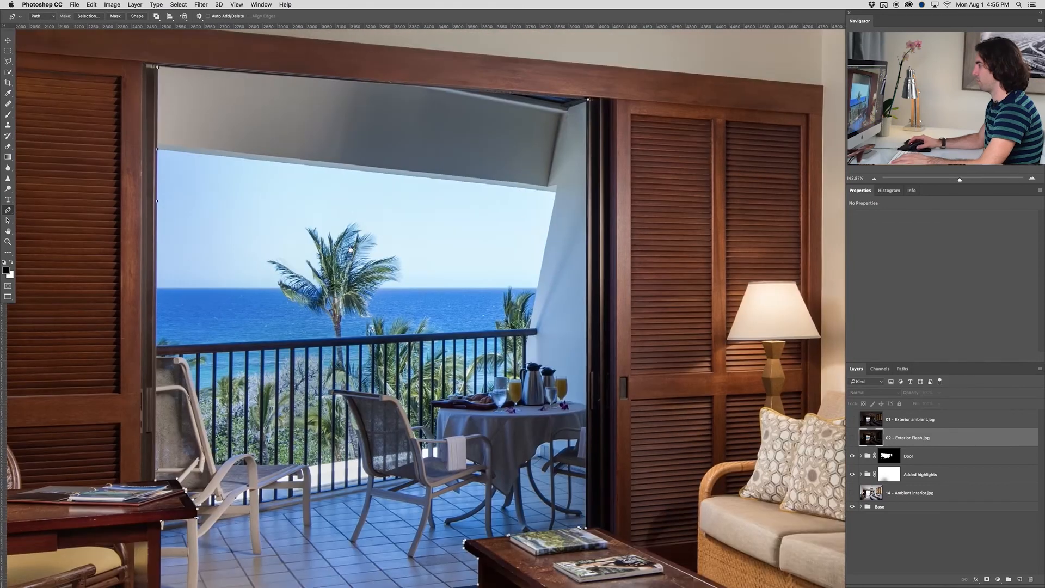
{"action": "scroll", "coordinate": [358, 230], "scroll_direction": "down", "scroll_amount": 3}
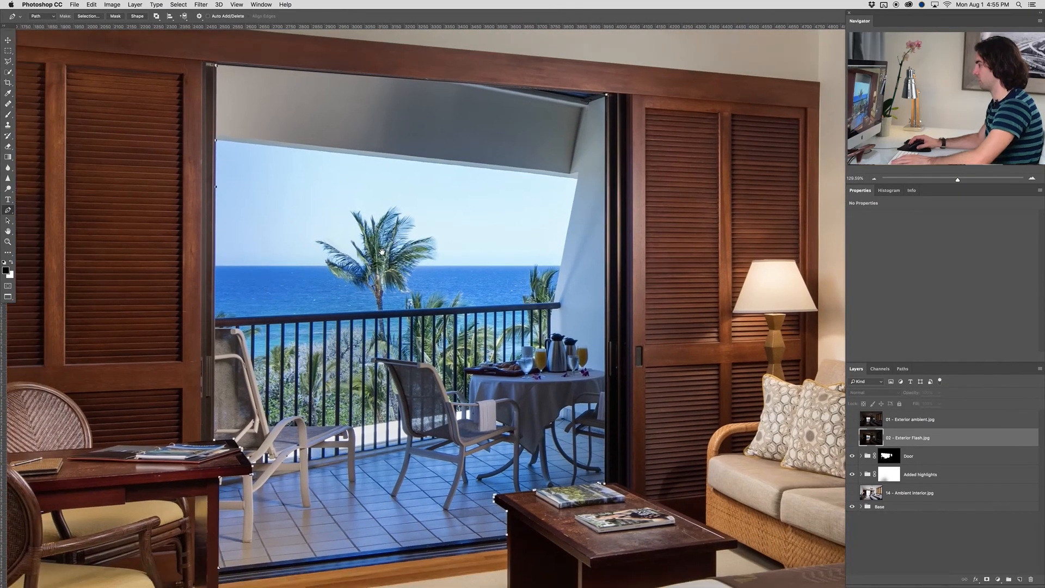
{"action": "scroll", "coordinate": [382, 256], "scroll_direction": "down", "scroll_amount": 2}
{"action": "key", "text": "super+Return"}
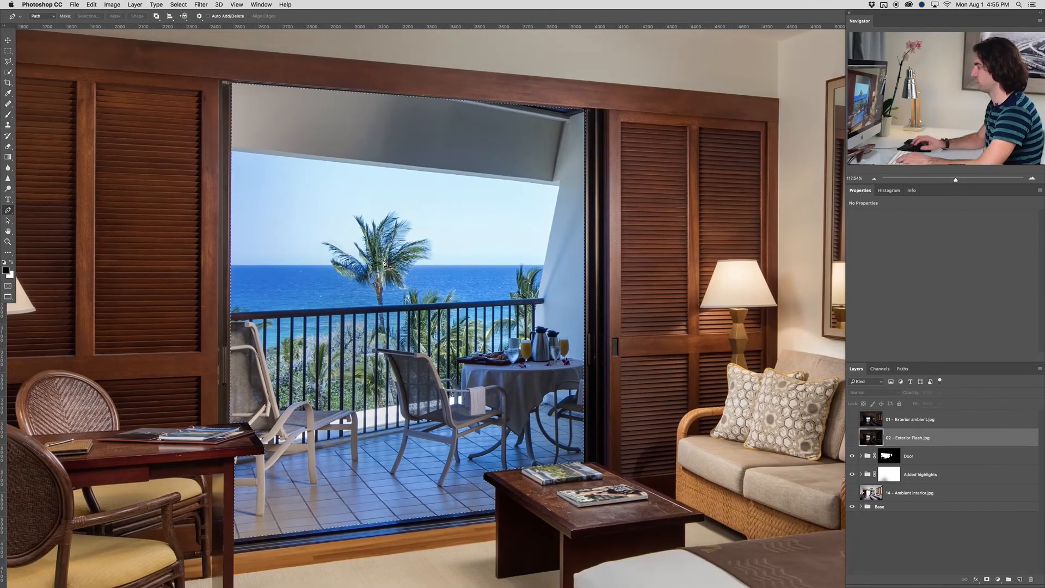
{"action": "left_click", "coordinate": [178, 5]}
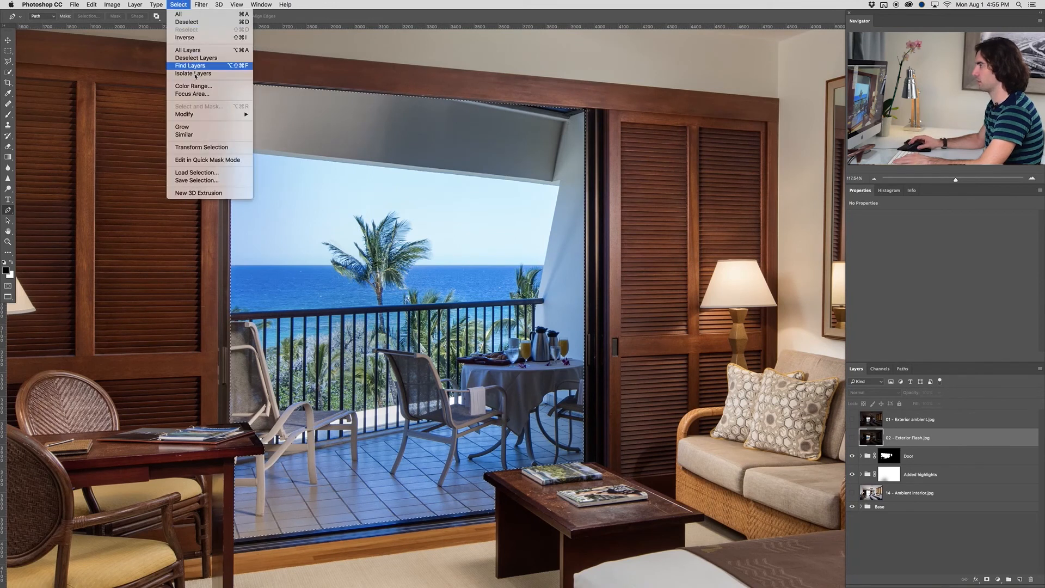
{"action": "mouse_move", "coordinate": [234, 115]}
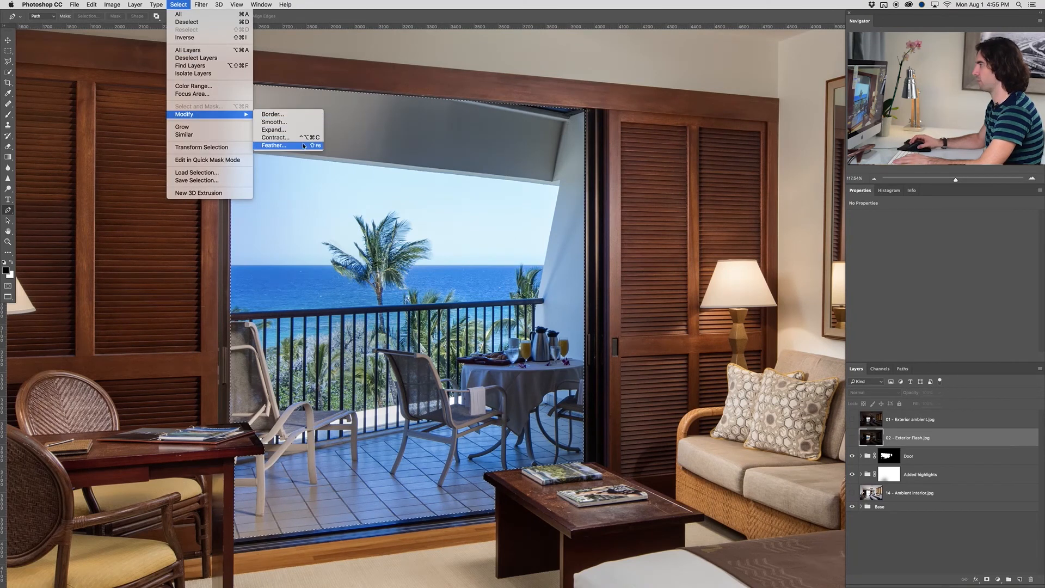
{"action": "left_click", "coordinate": [273, 145]}
{"action": "left_click", "coordinate": [565, 265]}
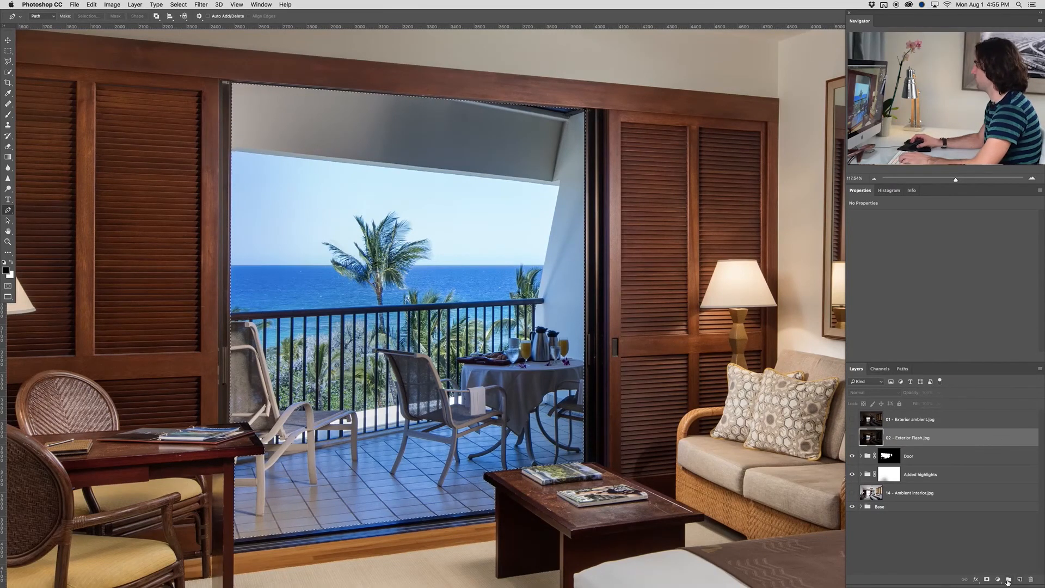
Create a layer group named Exterior and place the 01 - Exterior ambient.jpg and 02 - Exterior Flash.jpg layers inside it
{"action": "left_click", "coordinate": [1009, 580]}
{"action": "key", "text": "F2"}
{"action": "type", "text": "Exterior"}
{"action": "key", "text": "Return"}
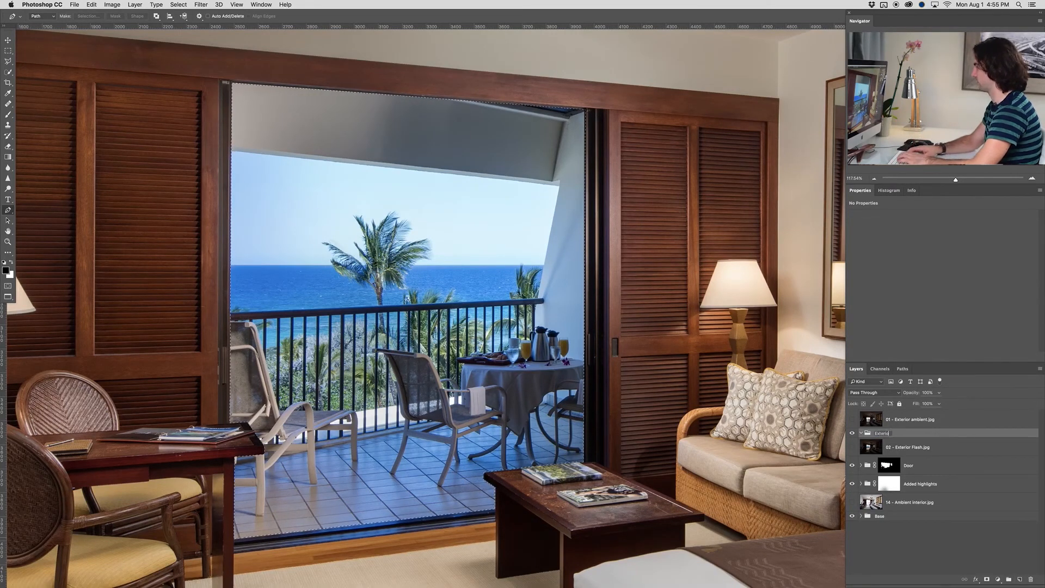
{"action": "left_click_drag", "start_coordinate": [914, 419], "coordinate": [904, 431]}
{"action": "left_click", "coordinate": [870, 418]}
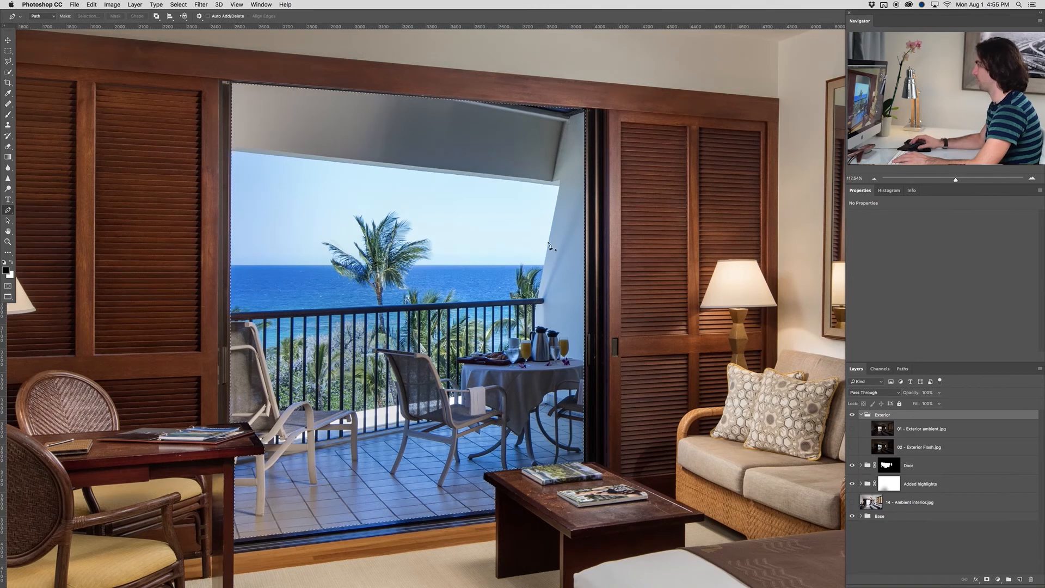
Mask the Exterior group with the doorway selection and inspect the mask on its own
{"action": "left_click", "coordinate": [989, 580]}
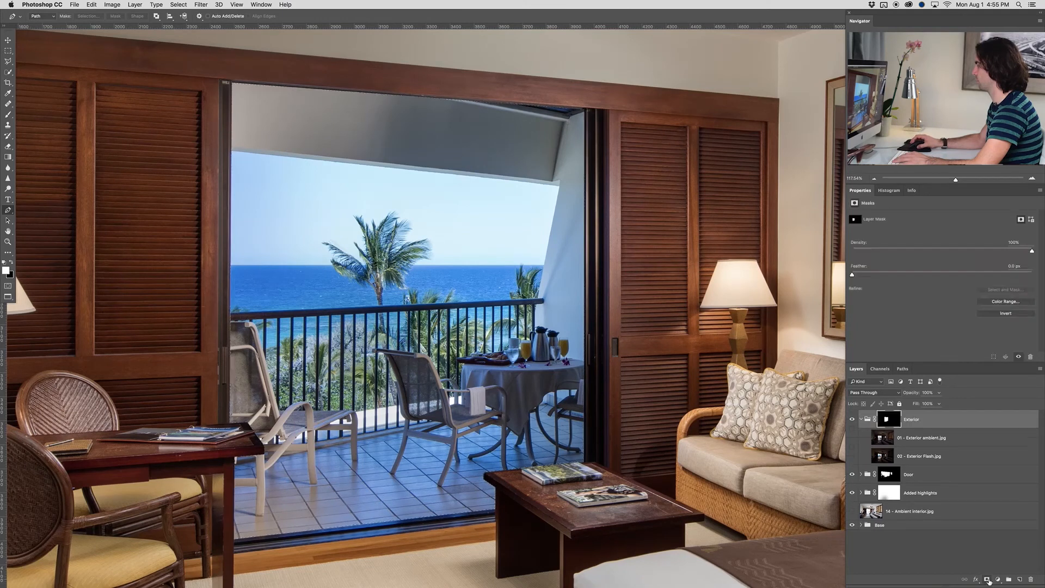
{"action": "left_click", "coordinate": [886, 421], "text": "alt"}
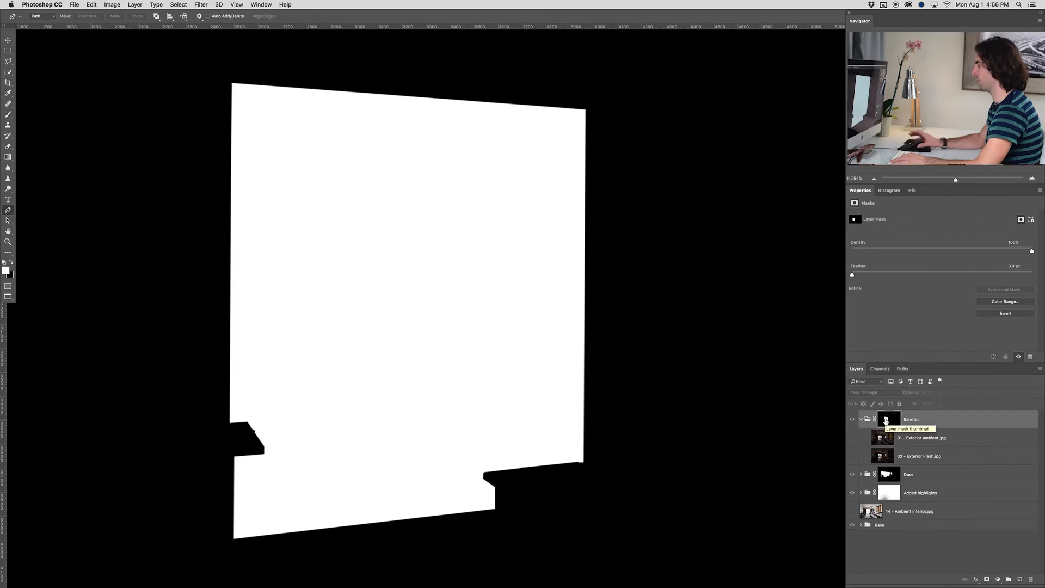
{"action": "left_click", "coordinate": [886, 421], "text": "alt"}
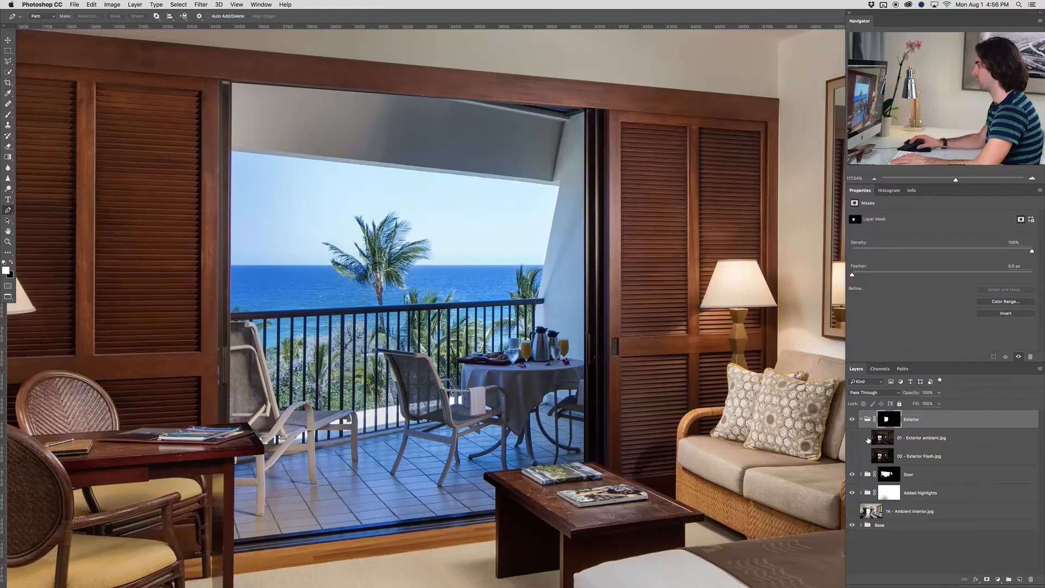
Make the 02 - Exterior Flash.jpg and 01 - Exterior ambient.jpg layers visible in the Exterior group
{"action": "left_click", "coordinate": [898, 456]}
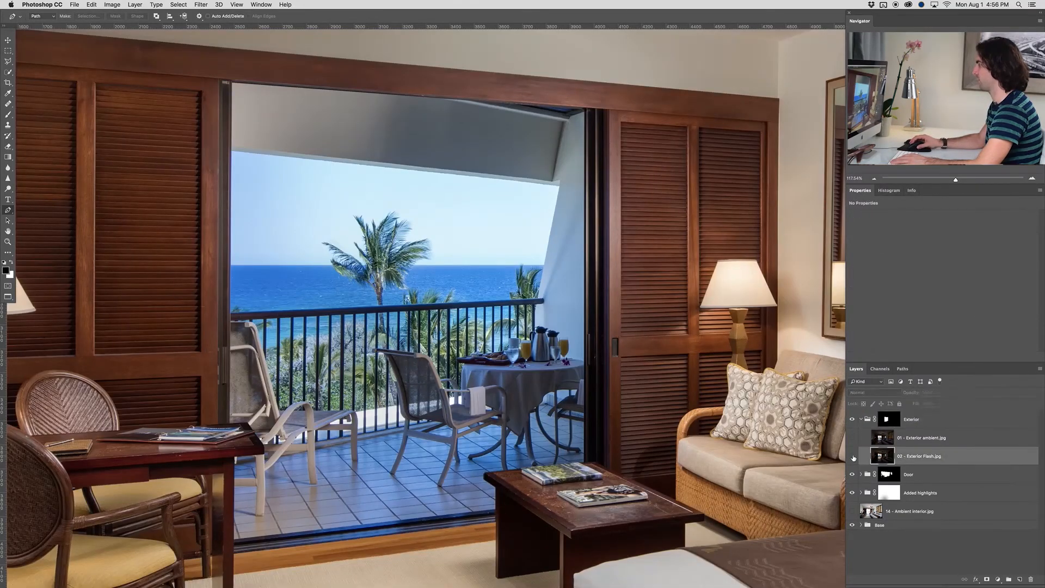
{"action": "left_click", "coordinate": [853, 456]}
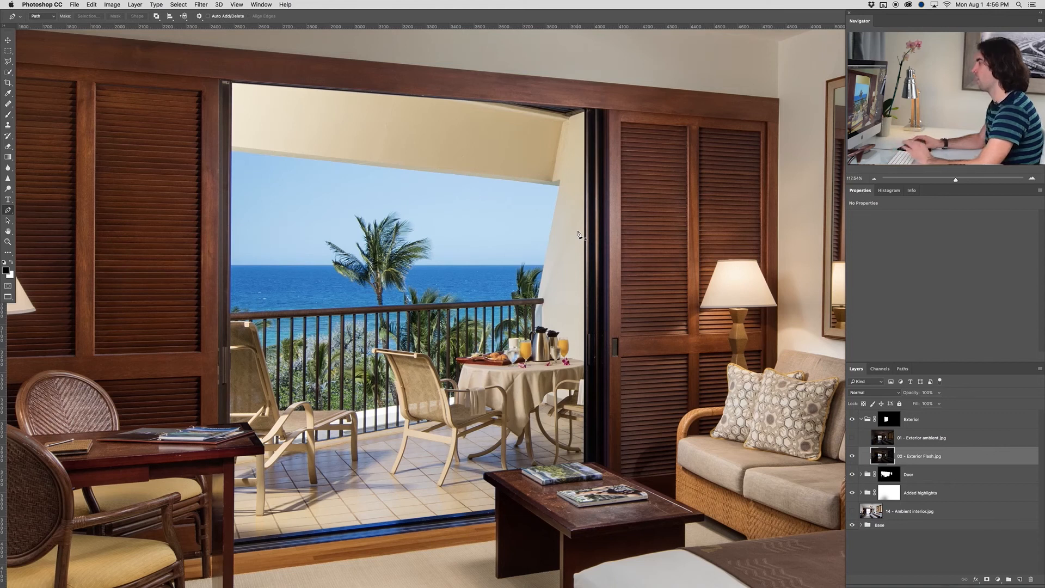
{"action": "left_click", "coordinate": [935, 440]}
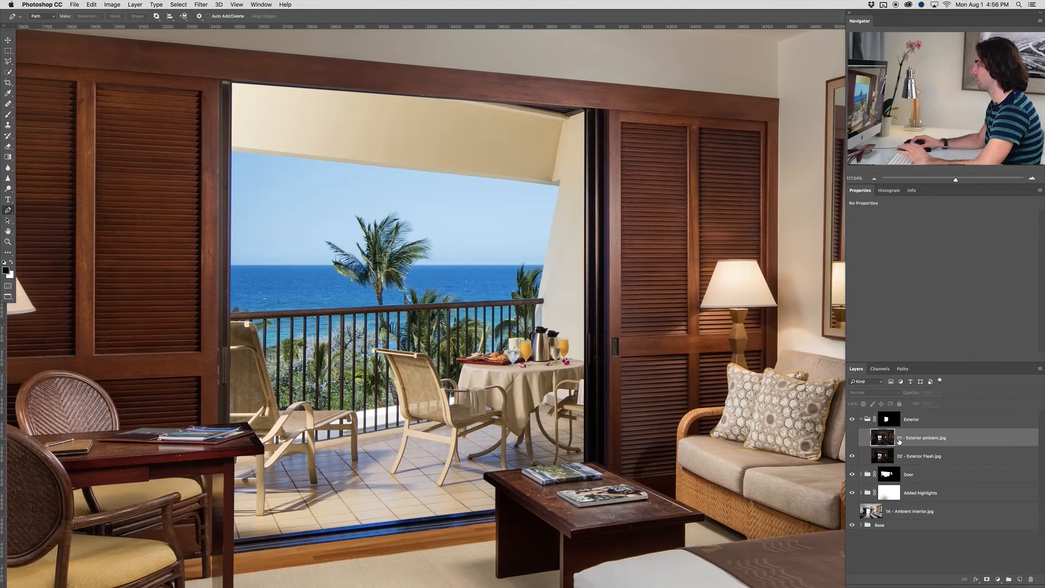
{"action": "left_click", "coordinate": [851, 438]}
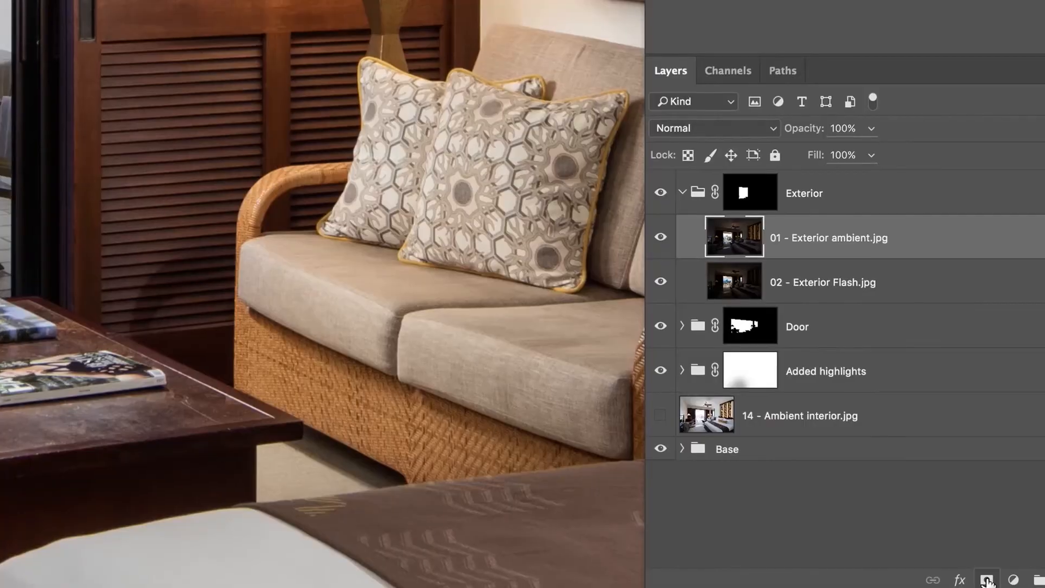
Add a black layer mask that hides all of the 01 - Exterior ambient.jpg layer
{"action": "left_click", "coordinate": [988, 580]}
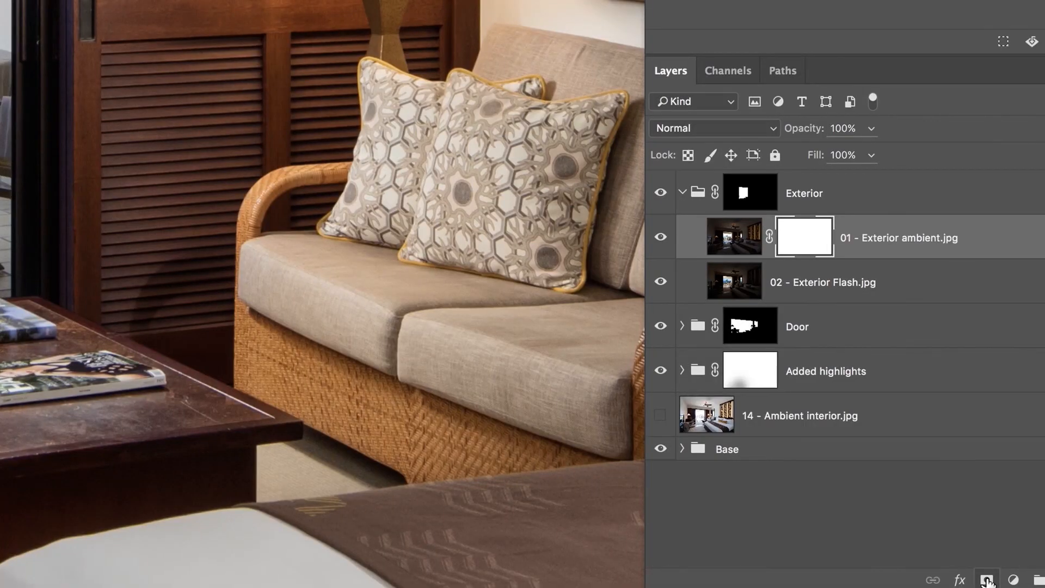
{"action": "key", "text": "ctrl+z"}
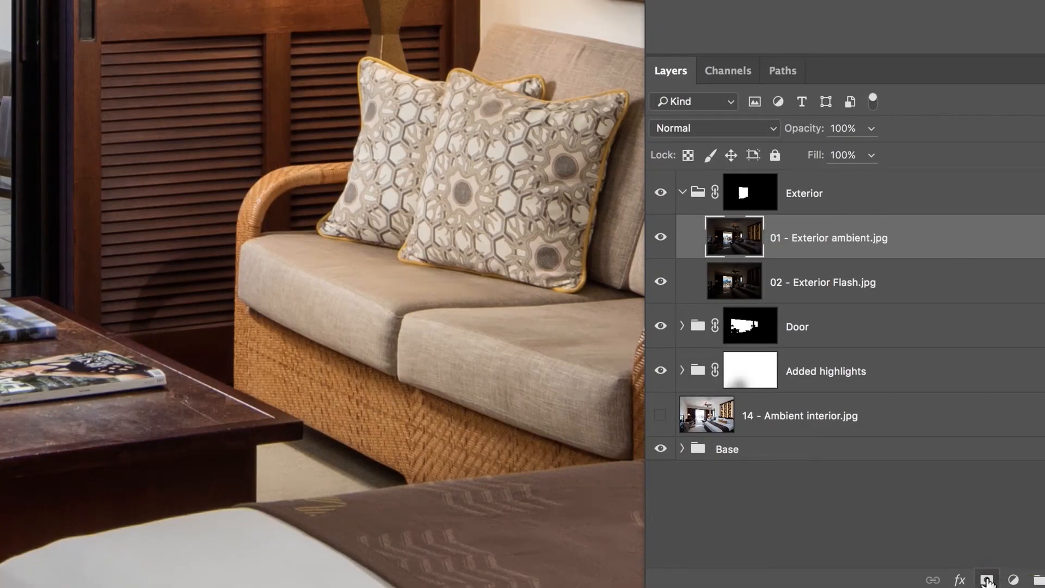
{"action": "left_click", "coordinate": [988, 581], "text": "alt"}
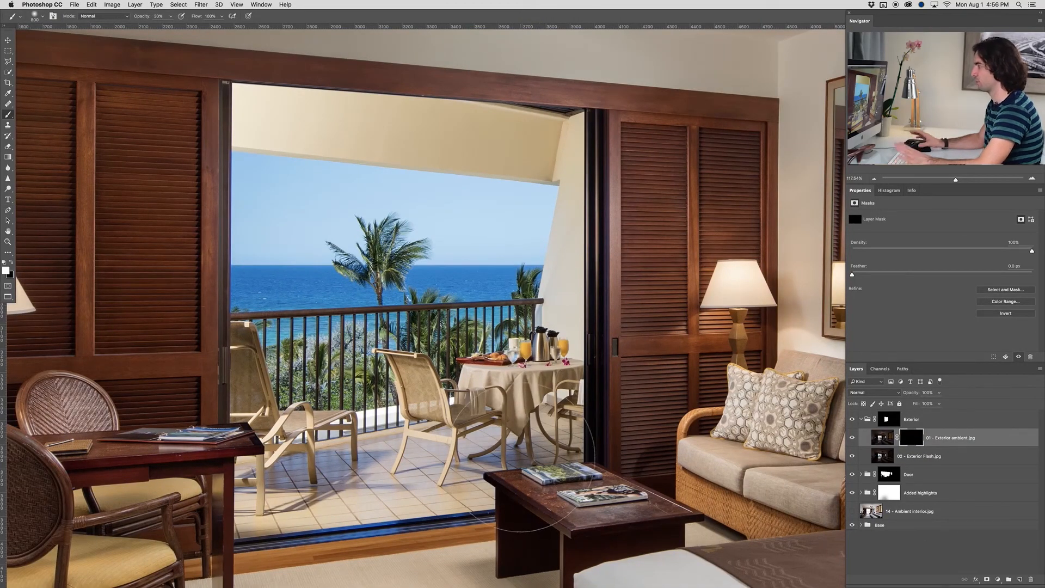
Paint white over the balcony floor on the ambient mask with a 30% opacity brush, and compare with the ambient layer off
{"action": "mouse_move", "coordinate": [521, 459]}
{"action": "left_mouse_down"}
{"action": "mouse_move", "coordinate": [575, 456]}
{"action": "mouse_move", "coordinate": [506, 463]}
{"action": "mouse_move", "coordinate": [327, 514]}
{"action": "mouse_move", "coordinate": [275, 500]}
{"action": "mouse_move", "coordinate": [266, 528]}
{"action": "mouse_move", "coordinate": [294, 509]}
{"action": "mouse_move", "coordinate": [450, 498]}
{"action": "left_mouse_up"}
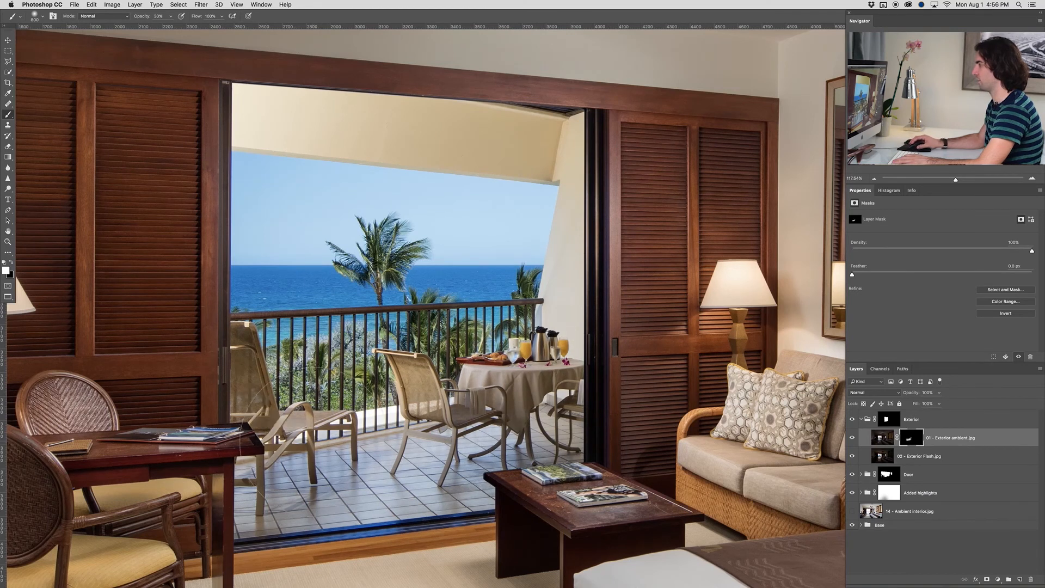
{"action": "scroll", "coordinate": [448, 403], "scroll_direction": "down", "scroll_amount": 2}
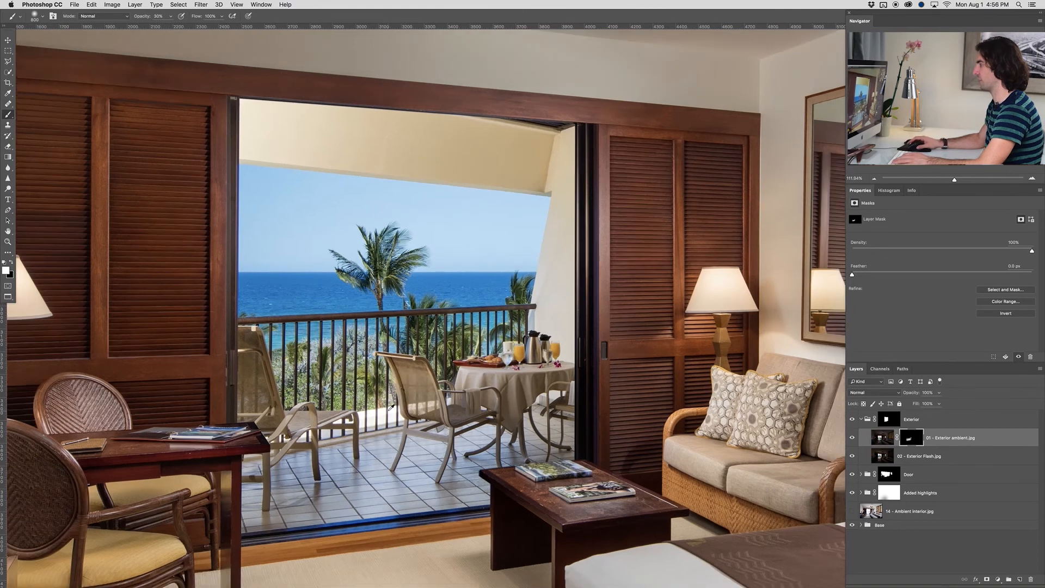
{"action": "scroll", "coordinate": [448, 404], "scroll_direction": "down", "scroll_amount": 1}
{"action": "scroll", "coordinate": [448, 404], "scroll_direction": "down", "scroll_amount": 5}
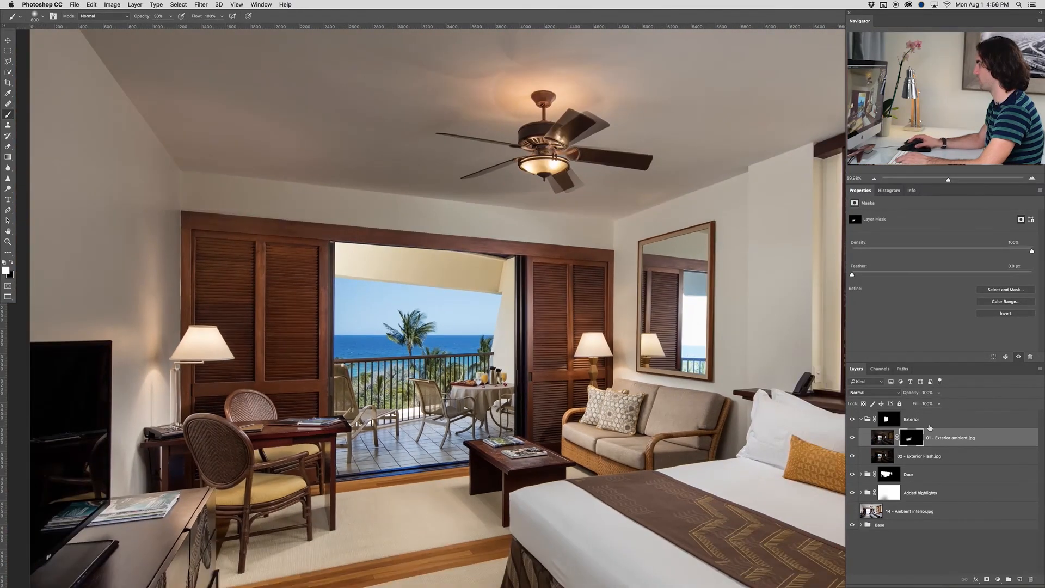
{"action": "left_click", "coordinate": [852, 438]}
{"action": "left_click", "coordinate": [850, 439]}
Try to brush the ambient exposure freehand over the balcony ceiling on the ambient mask at 30% opacity
{"action": "scroll", "coordinate": [379, 266], "scroll_direction": "up", "scroll_amount": 2}
{"action": "scroll", "coordinate": [380, 266], "scroll_direction": "up", "scroll_amount": 10}
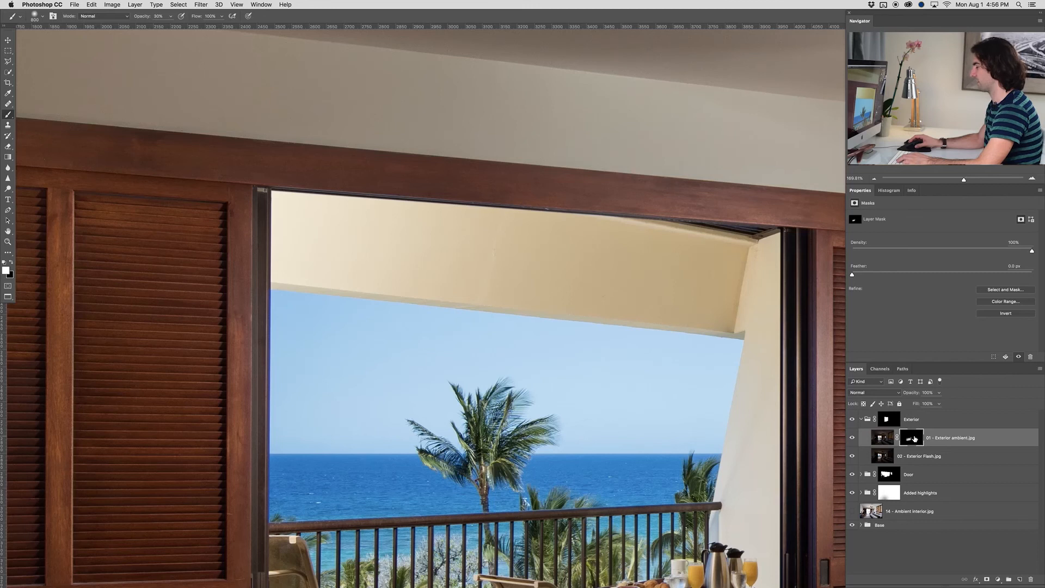
{"action": "left_click", "coordinate": [915, 439], "text": "shift"}
{"action": "left_click", "coordinate": [914, 439], "text": "shift"}
{"action": "scroll", "coordinate": [581, 272], "scroll_direction": "up", "scroll_amount": 2}
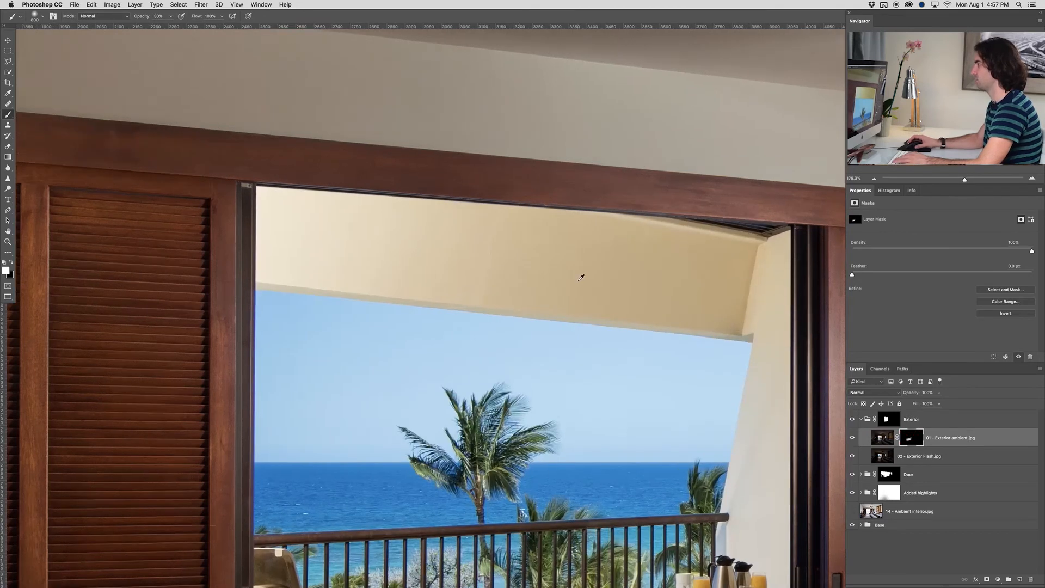
{"action": "left_click_drag", "start_coordinate": [512, 281], "coordinate": [456, 280]}
{"action": "mouse_move", "coordinate": [311, 268]}
{"action": "left_mouse_down"}
{"action": "mouse_move", "coordinate": [240, 223]}
{"action": "mouse_move", "coordinate": [497, 285]}
{"action": "mouse_move", "coordinate": [536, 310]}
{"action": "left_mouse_up"}
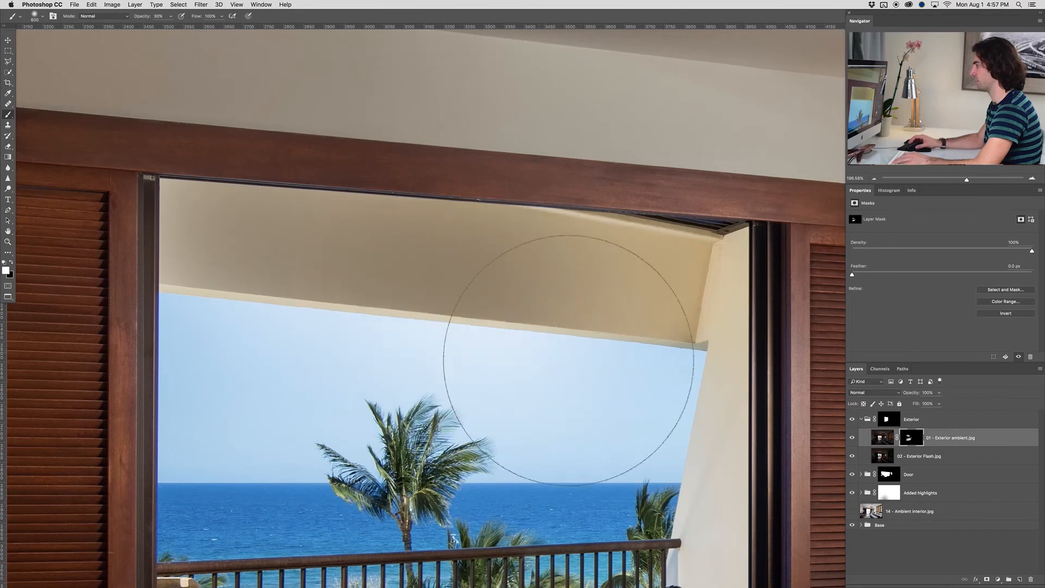
Undo the latest brush strokes over the balcony ceiling and sky
{"action": "key", "text": "alt+super+z"}
{"action": "key", "text": "alt+super+z"}
{"action": "key", "text": "alt+super+z"}
{"action": "key", "text": "alt+super+z"}
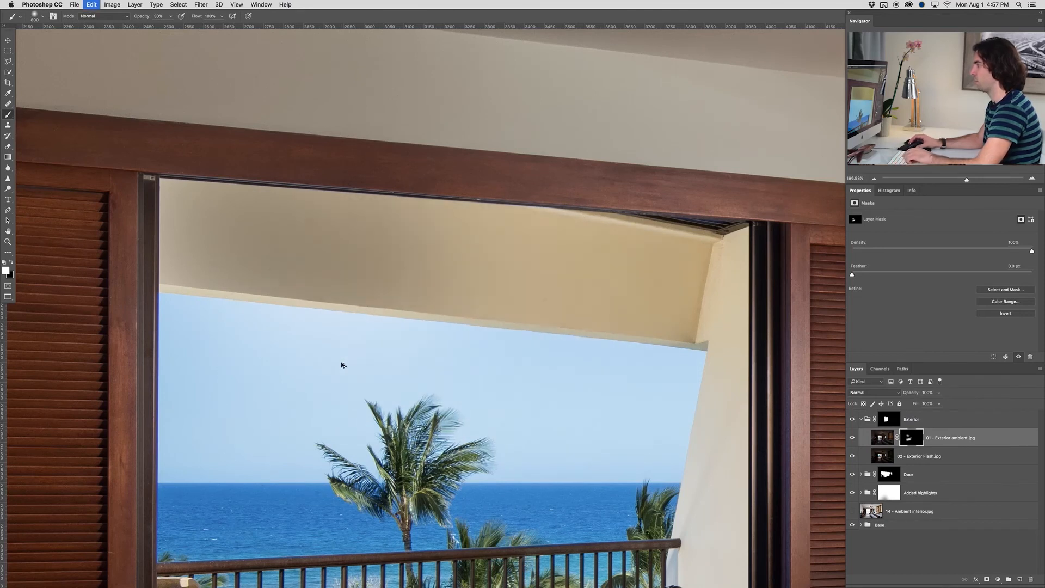
{"action": "key", "text": "l"}
{"action": "key", "text": "alt+super+z"}
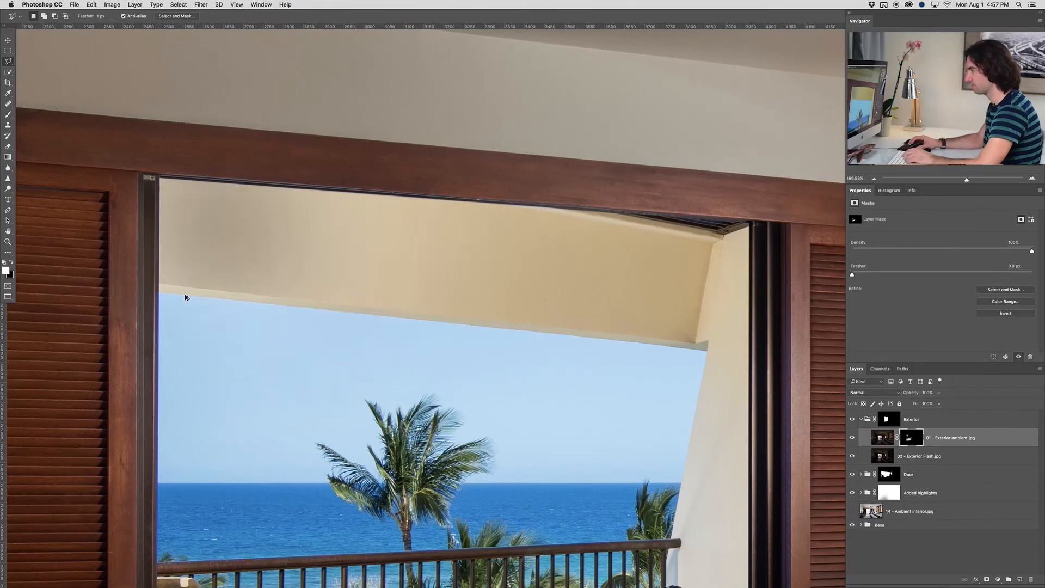
With the Polygonal Lasso, select the balcony ceiling and the upper side wall along the sky edge and door frame
{"action": "left_click", "coordinate": [160, 294]}
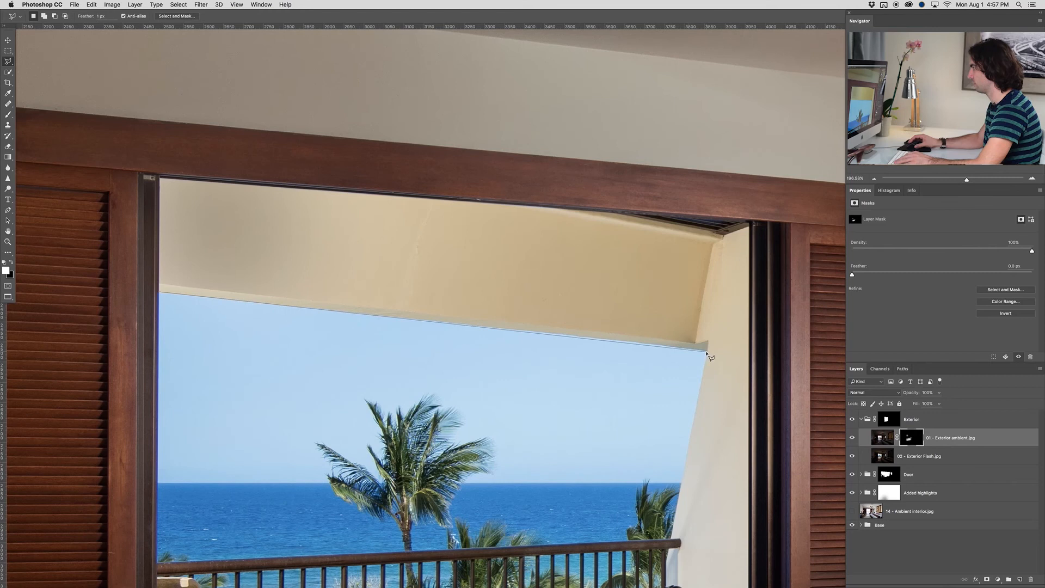
{"action": "left_click", "coordinate": [707, 353]}
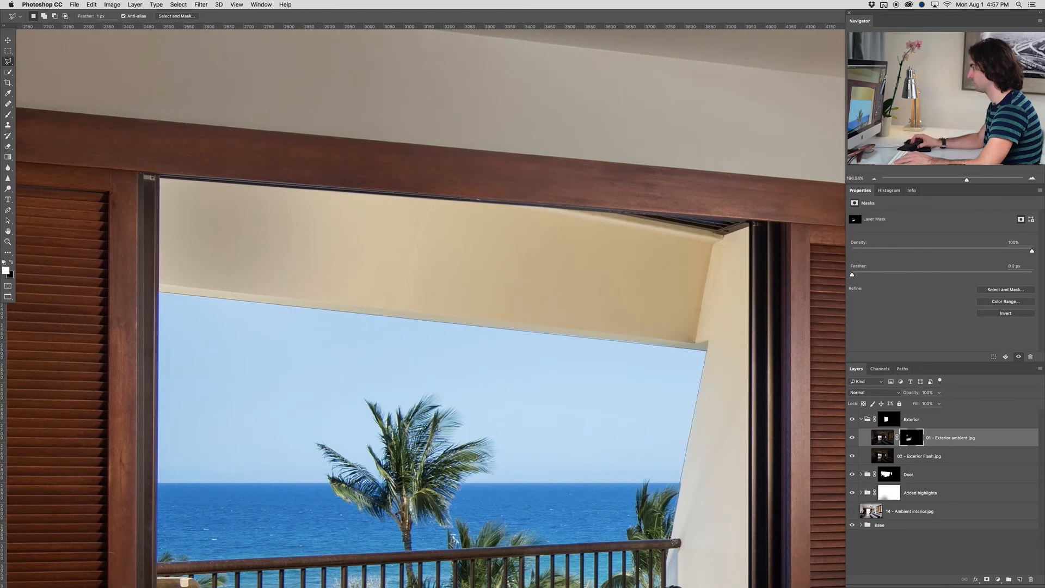
{"action": "left_click", "coordinate": [748, 534]}
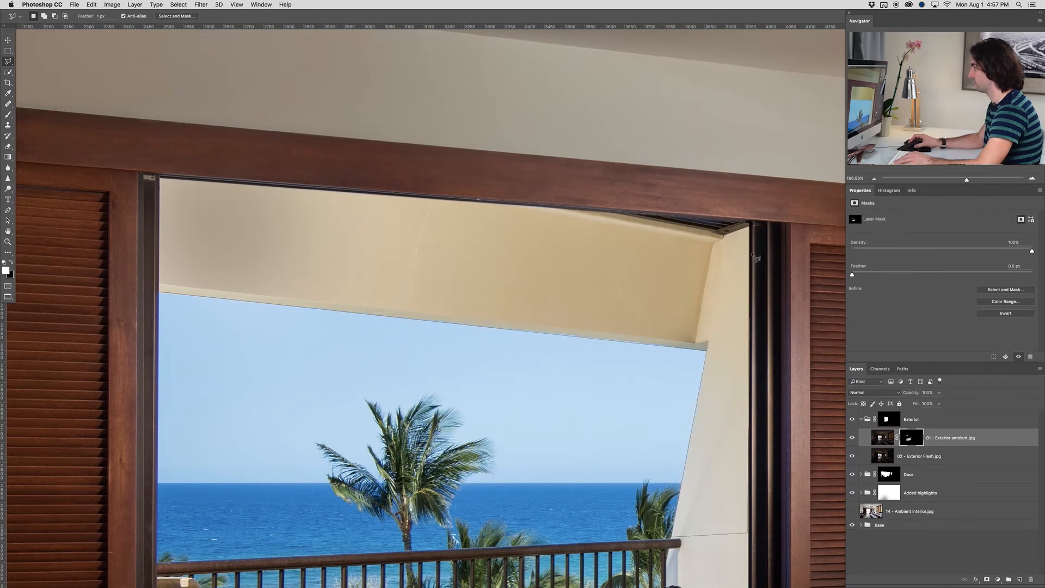
{"action": "left_click", "coordinate": [752, 225]}
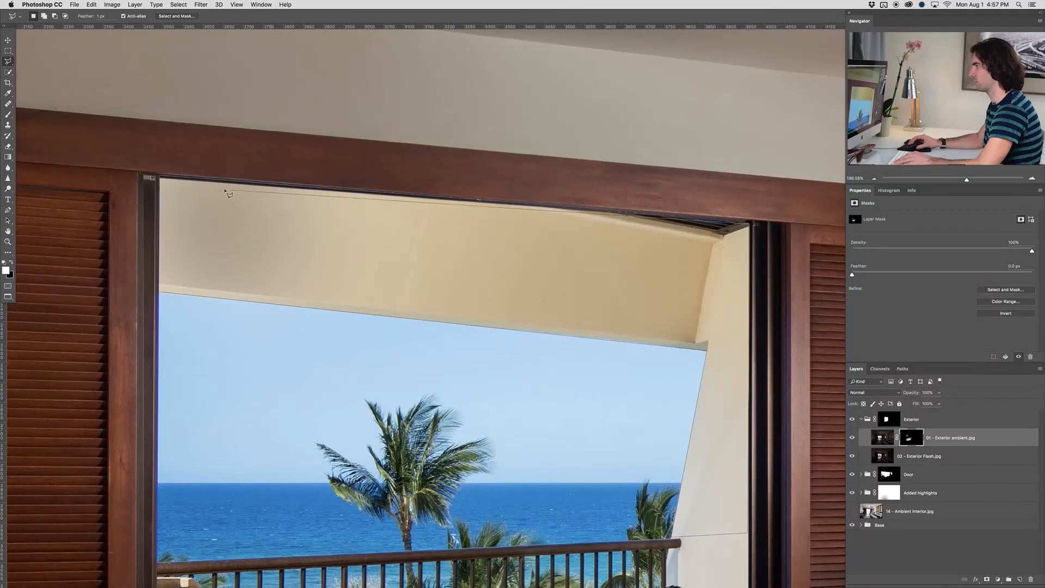
{"action": "left_click", "coordinate": [160, 179]}
{"action": "double_click", "coordinate": [159, 293]}
Paint white at 30% opacity within the selected balcony ceiling and wall on the ambient mask, deselect, and check the whole room
{"action": "key", "text": "b"}
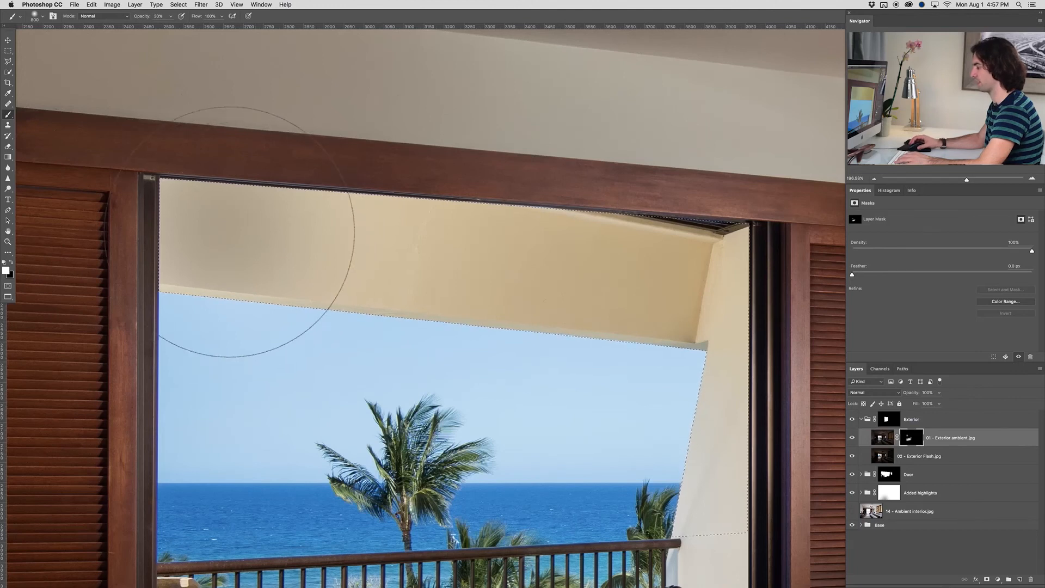
{"action": "left_click", "coordinate": [243, 238]}
{"action": "mouse_move", "coordinate": [243, 237]}
{"action": "left_mouse_down"}
{"action": "mouse_move", "coordinate": [480, 240]}
{"action": "mouse_move", "coordinate": [658, 256]}
{"action": "mouse_move", "coordinate": [700, 291]}
{"action": "mouse_move", "coordinate": [709, 353]}
{"action": "left_mouse_up"}
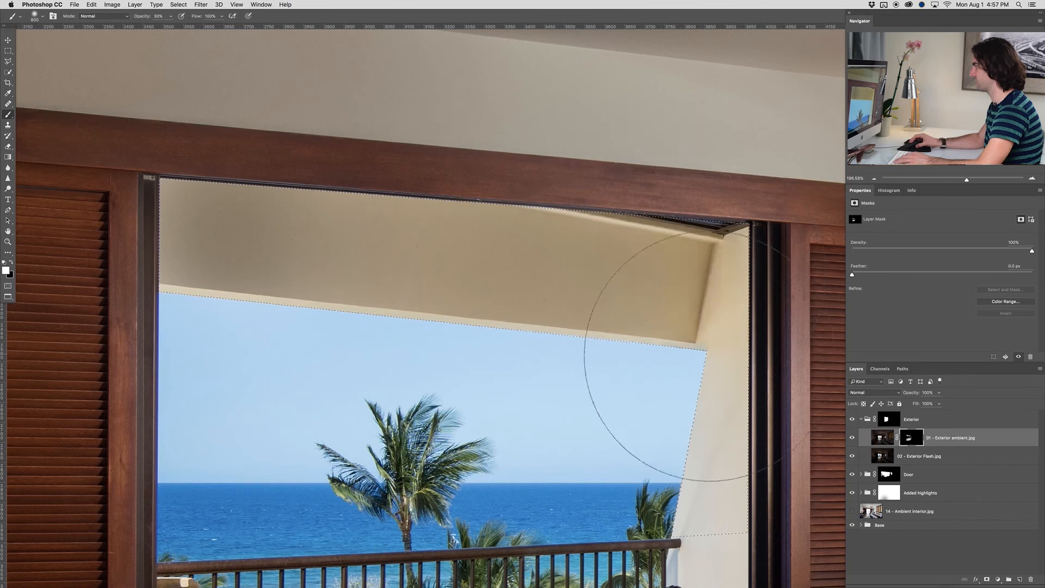
{"action": "mouse_move", "coordinate": [526, 260]}
{"action": "left_mouse_down"}
{"action": "mouse_move", "coordinate": [372, 258]}
{"action": "mouse_move", "coordinate": [278, 210]}
{"action": "mouse_move", "coordinate": [153, 230]}
{"action": "left_mouse_up"}
{"action": "key", "text": "super+d"}
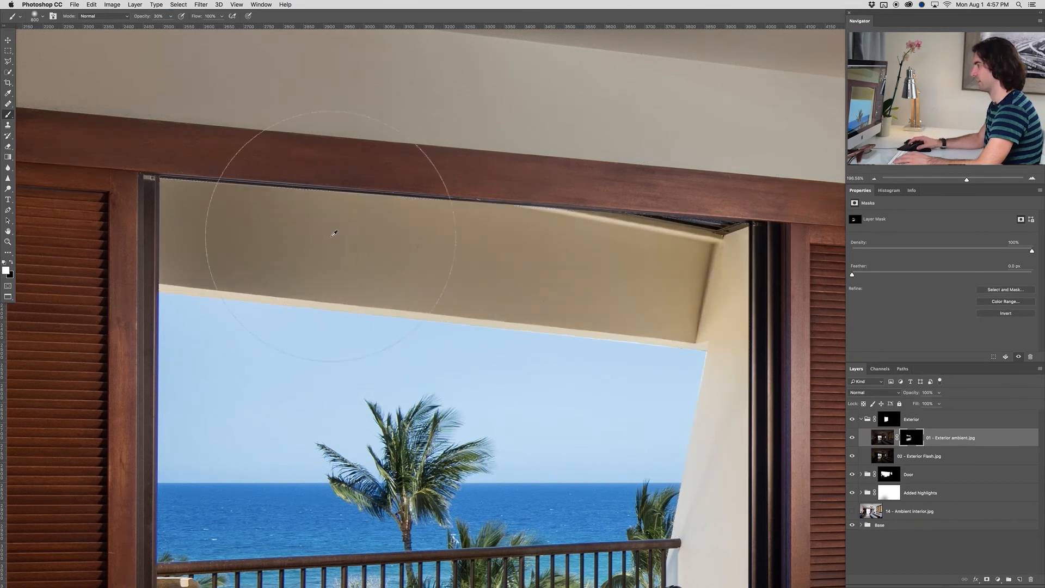
{"action": "scroll", "coordinate": [335, 233], "scroll_direction": "down", "scroll_amount": 2}
{"action": "scroll", "coordinate": [335, 233], "scroll_direction": "down", "scroll_amount": 20}
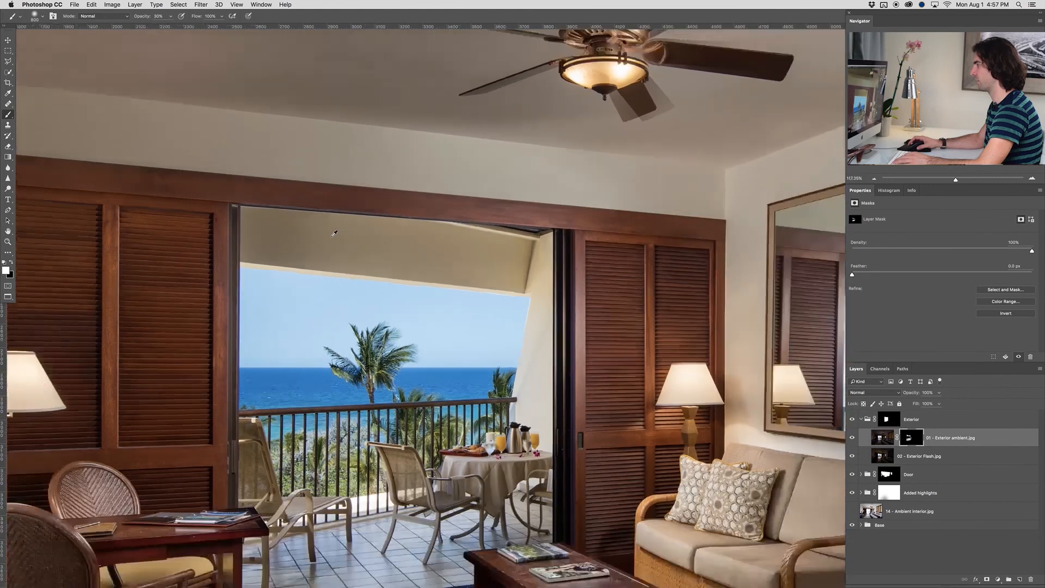
{"action": "scroll", "coordinate": [335, 233], "scroll_direction": "down", "scroll_amount": 8}
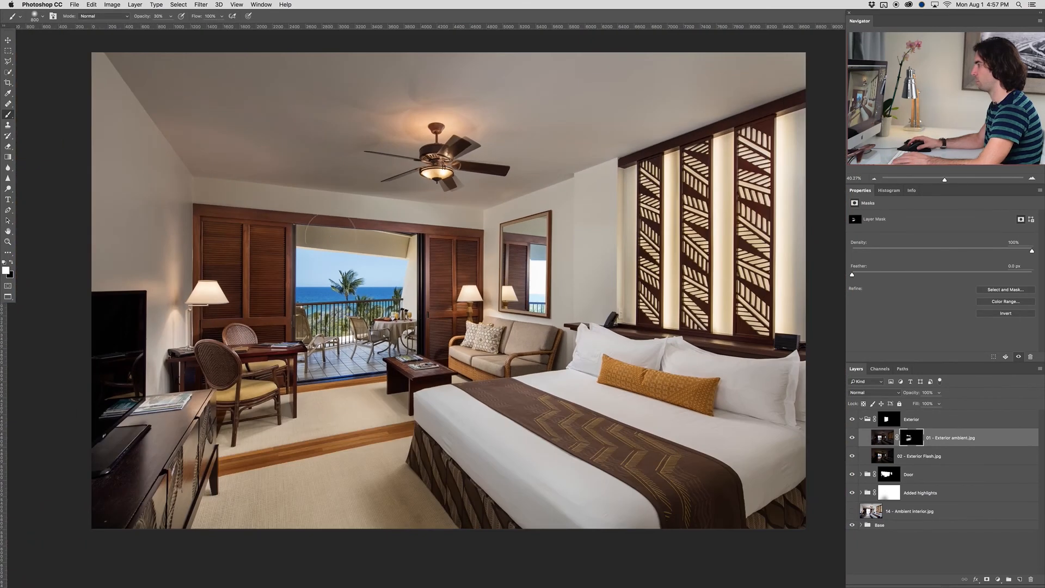
{"action": "left_click_drag", "start_coordinate": [571, 249], "coordinate": [549, 248]}
{"action": "scroll", "coordinate": [399, 293], "scroll_direction": "up", "scroll_amount": 1}
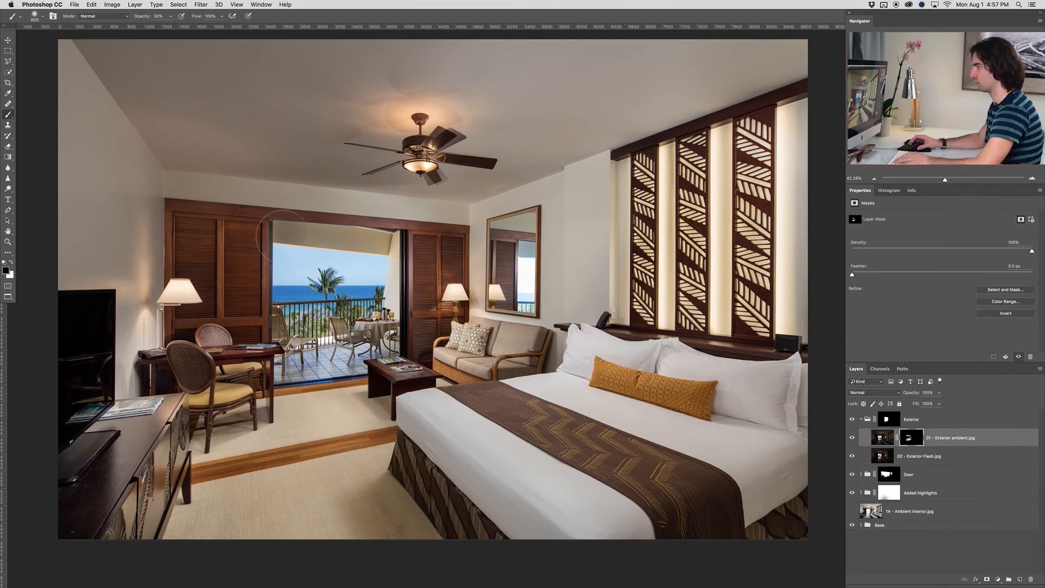
{"action": "key", "text": "bracketright"}
{"action": "key", "text": "bracketright"}
{"action": "key", "text": "bracketright"}
{"action": "key", "text": "bracketright"}
{"action": "key", "text": "bracketright"}
{"action": "key", "text": "bracketright"}
{"action": "key", "text": "bracketright"}
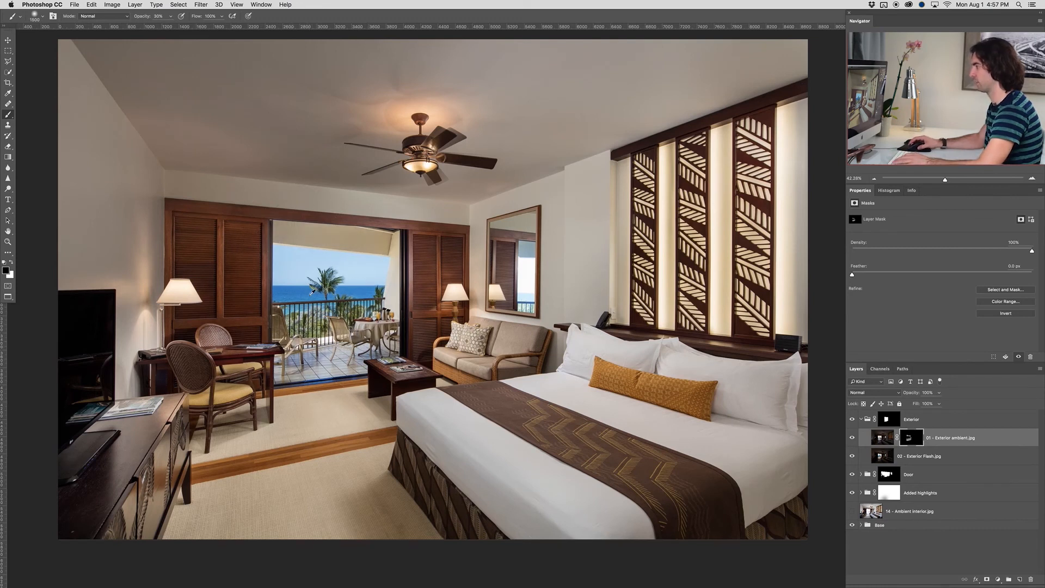
{"action": "scroll", "coordinate": [312, 292], "scroll_direction": "down", "scroll_amount": 1}
{"action": "left_click_drag", "start_coordinate": [411, 313], "coordinate": [421, 308]}
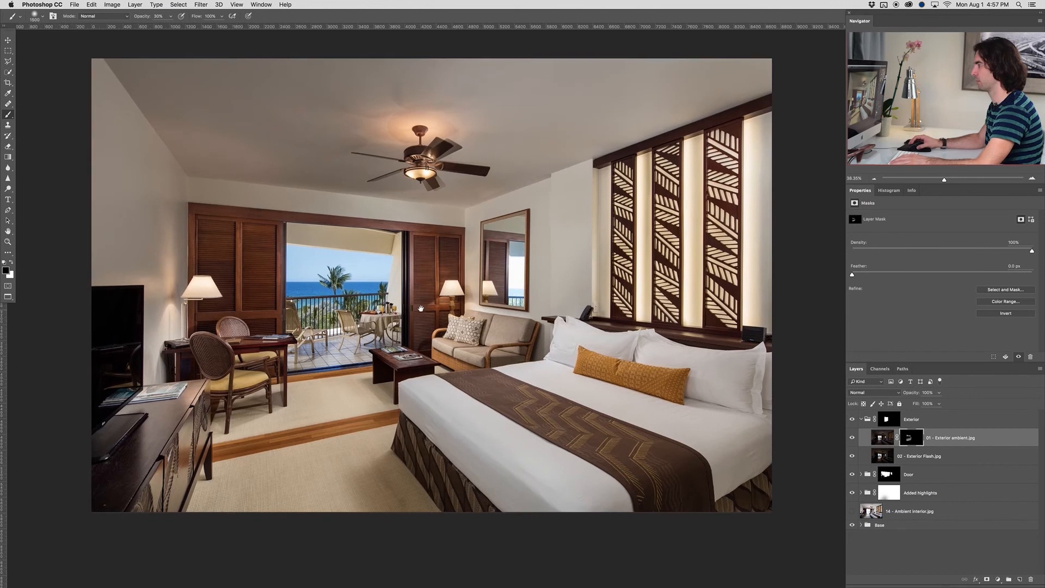
With the Pen tool, outline the balcony reflection in the wall mirror and convert the path into a selection
{"action": "scroll", "coordinate": [512, 273], "scroll_direction": "up", "scroll_amount": 19}
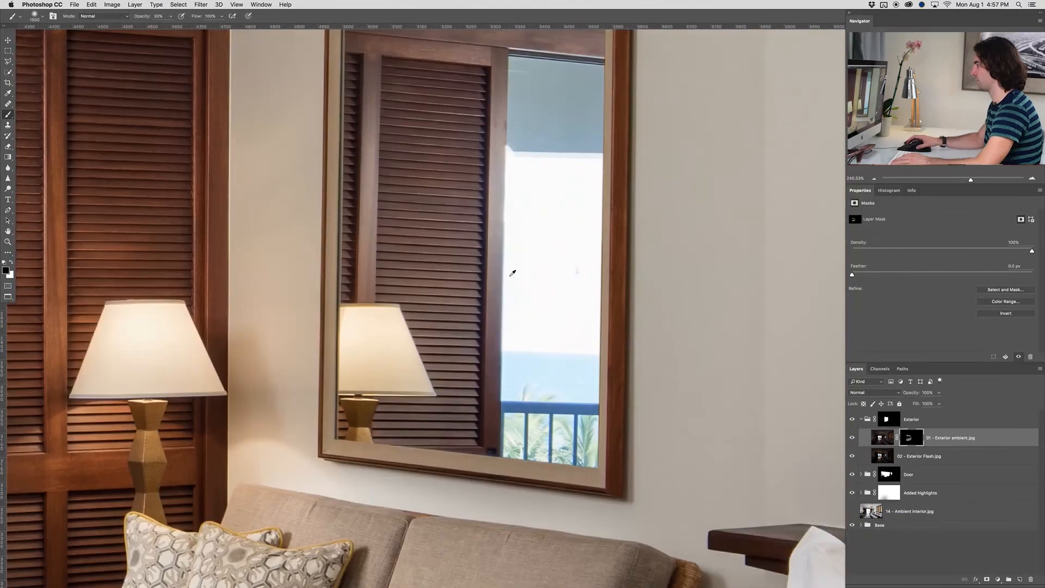
{"action": "key", "text": "l"}
{"action": "scroll", "coordinate": [545, 182], "scroll_direction": "up", "scroll_amount": 3}
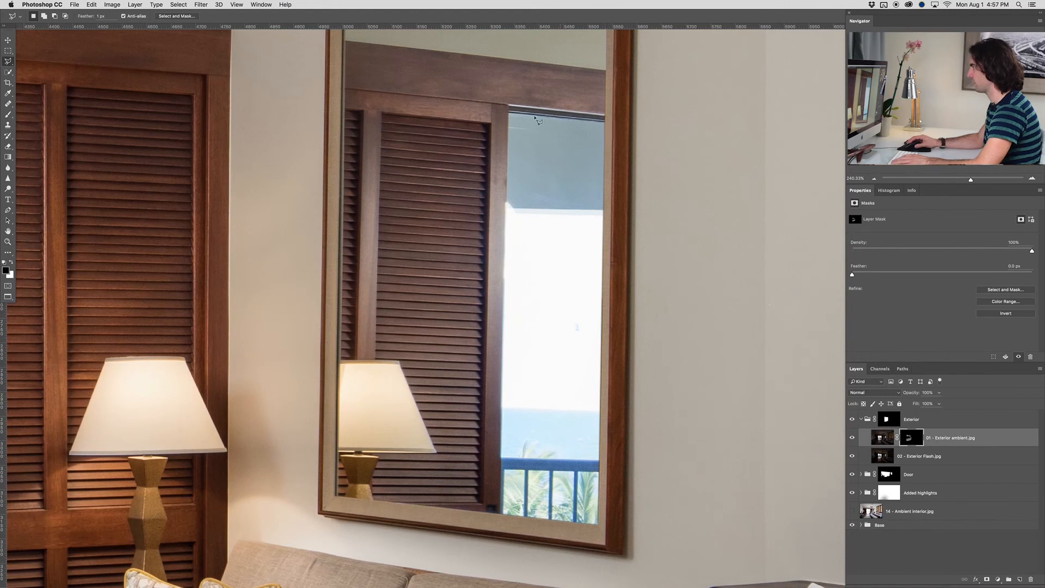
{"action": "key", "text": "p"}
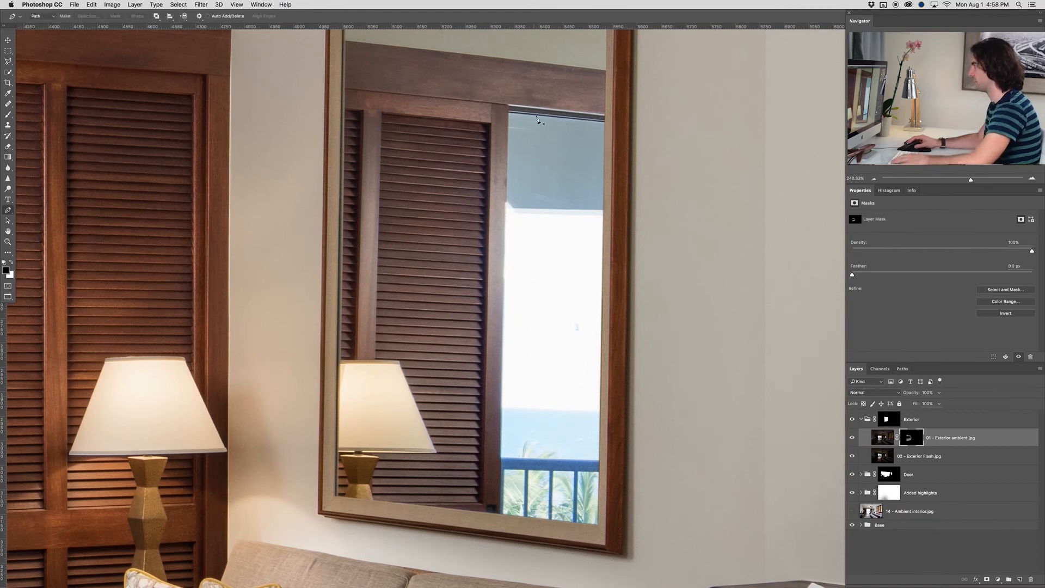
{"action": "left_click", "coordinate": [605, 122]}
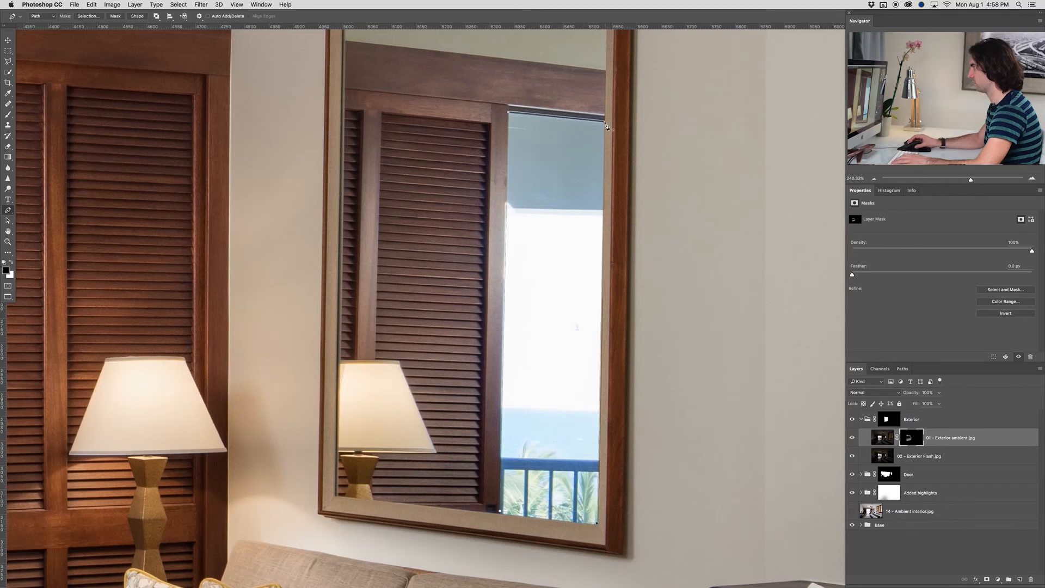
{"action": "key", "text": "super+Return"}
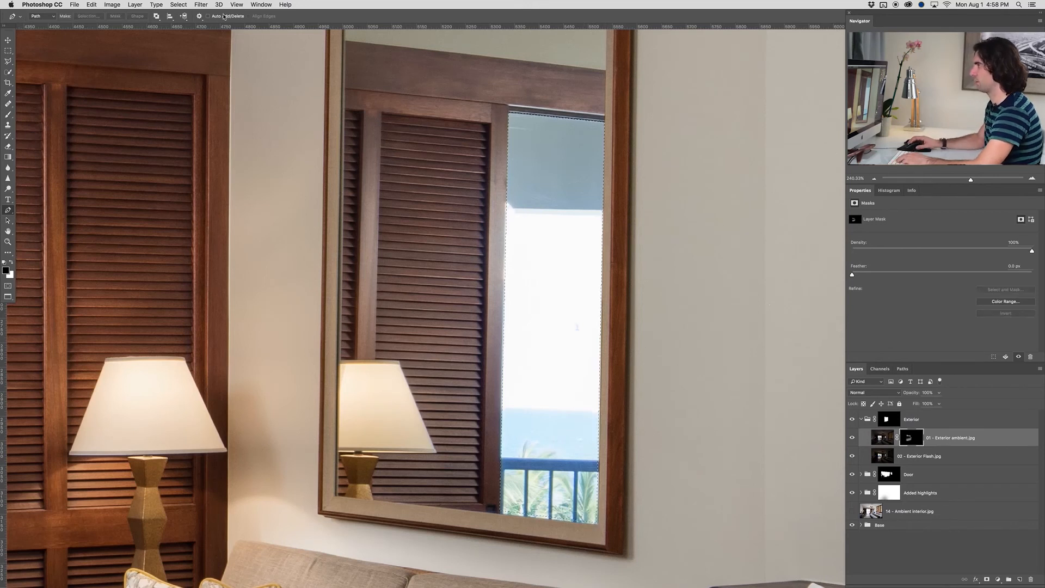
Feather the selection around the mirror's balcony reflection
{"action": "left_click", "coordinate": [177, 5]}
{"action": "mouse_move", "coordinate": [218, 115]}
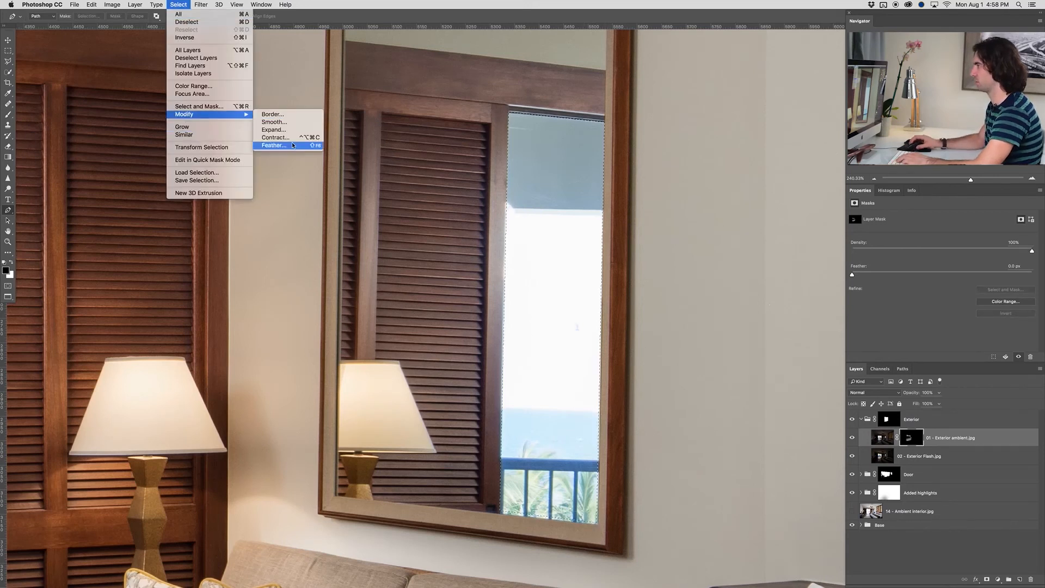
{"action": "left_click", "coordinate": [274, 146]}
{"action": "key", "text": "Return"}
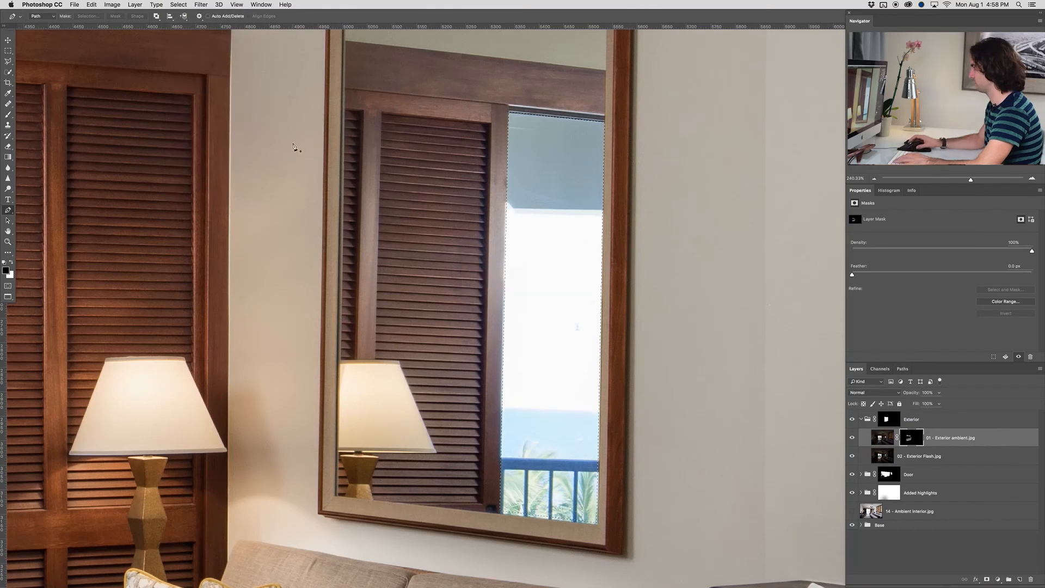
On the Exterior group mask, paint white at 30% opacity within the mirror selection to reveal the balcony ceiling, sky and sea reflection
{"action": "left_click", "coordinate": [898, 419]}
{"action": "key", "text": "b"}
{"action": "key", "text": "bracketleft"}
{"action": "key", "text": "bracketleft"}
{"action": "key", "text": "bracketleft"}
{"action": "key", "text": "bracketleft"}
{"action": "key", "text": "bracketleft"}
{"action": "key", "text": "bracketleft"}
{"action": "key", "text": "bracketleft"}
{"action": "key", "text": "bracketleft"}
{"action": "key", "text": "bracketleft"}
{"action": "key", "text": "bracketleft"}
{"action": "key", "text": "bracketleft"}
{"action": "key", "text": "bracketleft"}
{"action": "key", "text": "x"}
{"action": "mouse_move", "coordinate": [553, 245]}
{"action": "left_mouse_down"}
{"action": "mouse_move", "coordinate": [548, 198]}
{"action": "mouse_move", "coordinate": [542, 430]}
{"action": "left_mouse_up"}
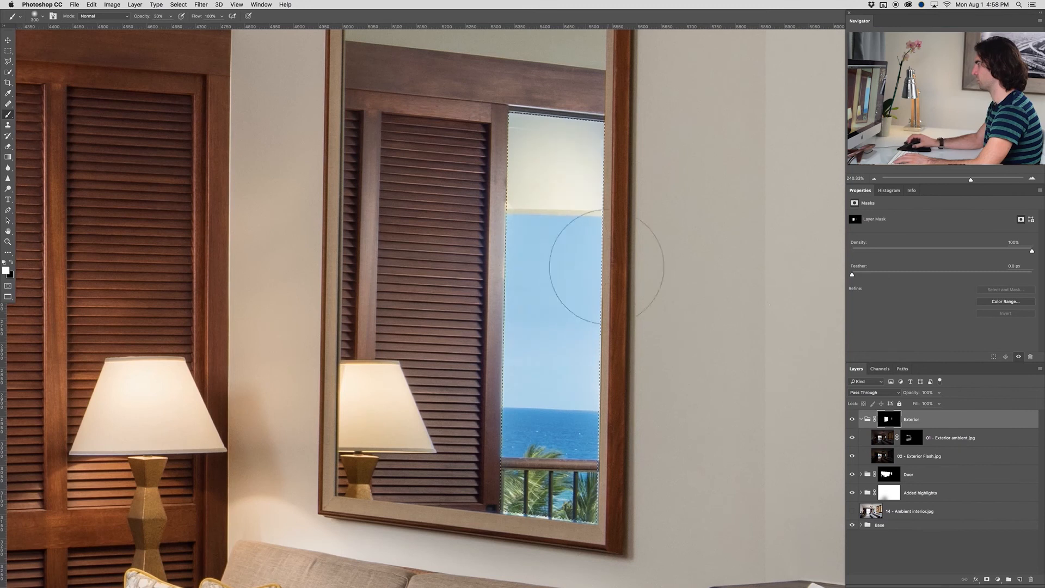
{"action": "left_click_drag", "start_coordinate": [543, 168], "coordinate": [536, 291]}
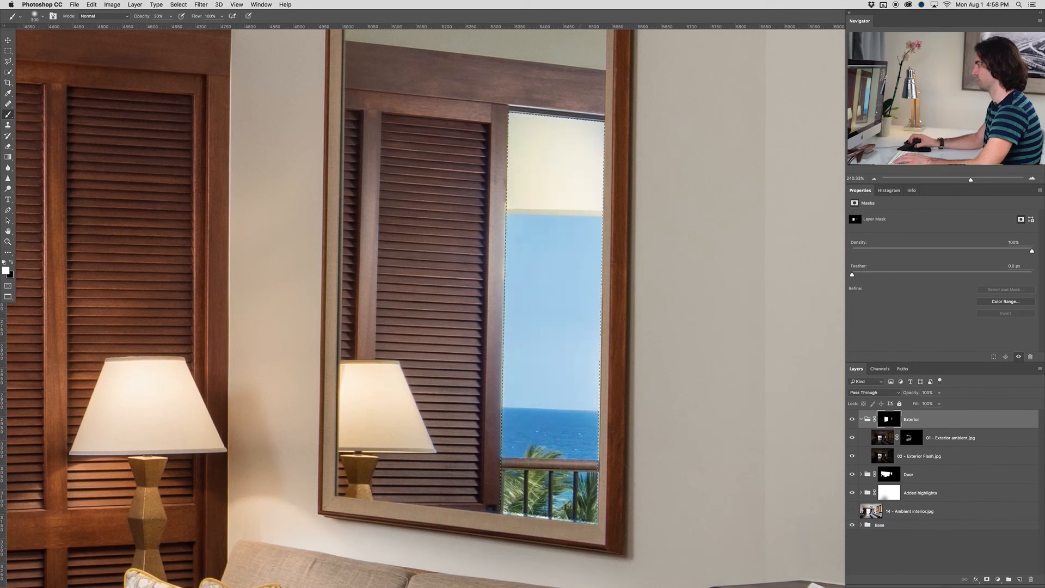
Enlarge the brush to 800 and paint black at 30% opacity over the mirror's ceiling reflection on the Exterior group mask
{"action": "key", "text": "x"}
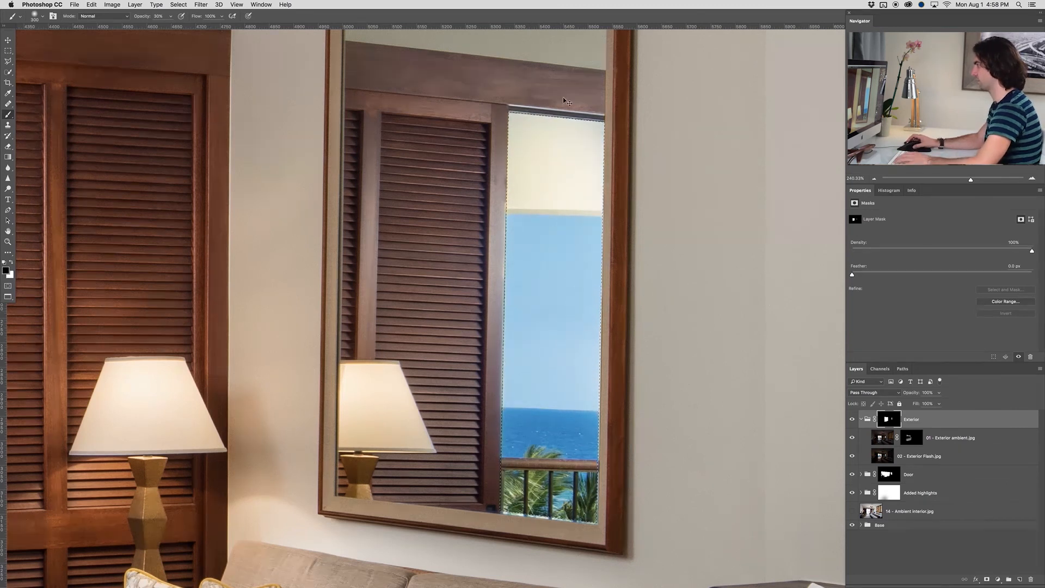
{"action": "key", "text": "bracketright"}
{"action": "key", "text": "bracketright"}
{"action": "key", "text": "bracketright"}
{"action": "key", "text": "bracketright"}
{"action": "key", "text": "bracketright"}
{"action": "key", "text": "x"}
{"action": "key", "text": "x"}
{"action": "left_click", "coordinate": [556, 105]}
{"action": "left_click", "coordinate": [555, 103]}
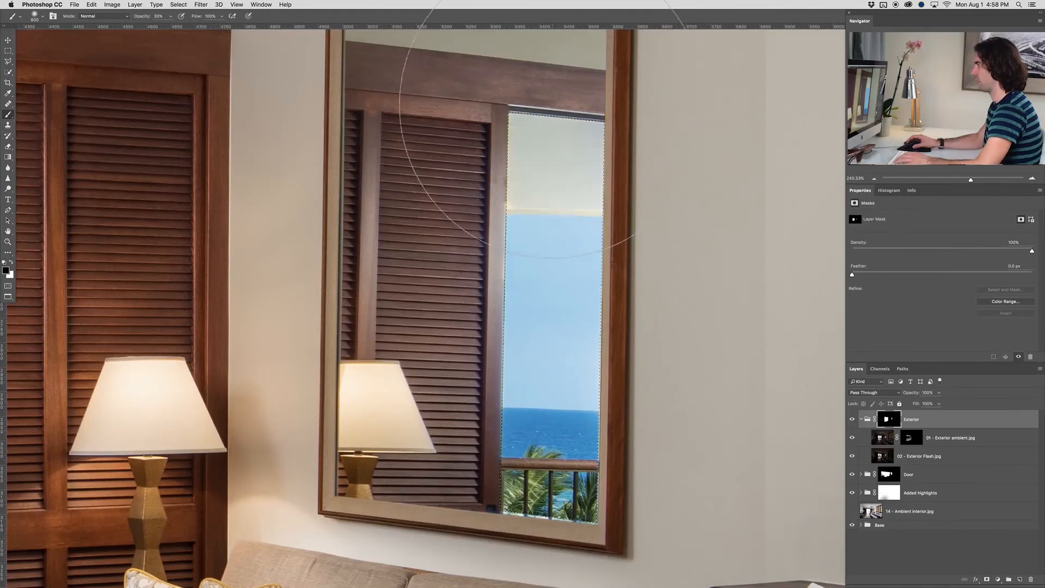
{"action": "scroll", "coordinate": [511, 184], "scroll_direction": "down", "scroll_amount": 1}
{"action": "scroll", "coordinate": [512, 180], "scroll_direction": "down", "scroll_amount": 8}
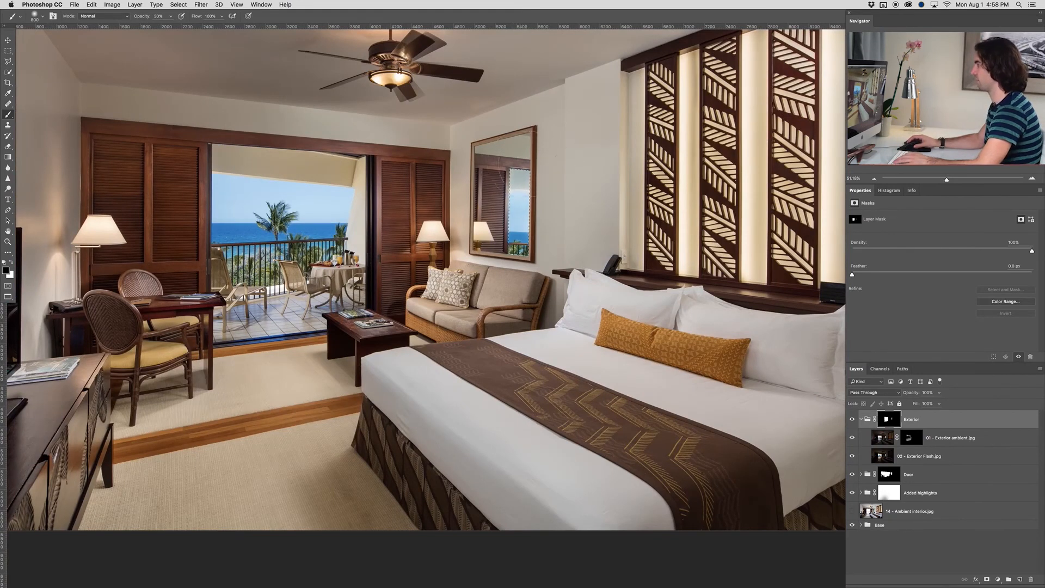
Target the mask of the 01 - Exterior ambient.jpg layer and deselect the mirror selection
{"action": "left_click", "coordinate": [913, 440]}
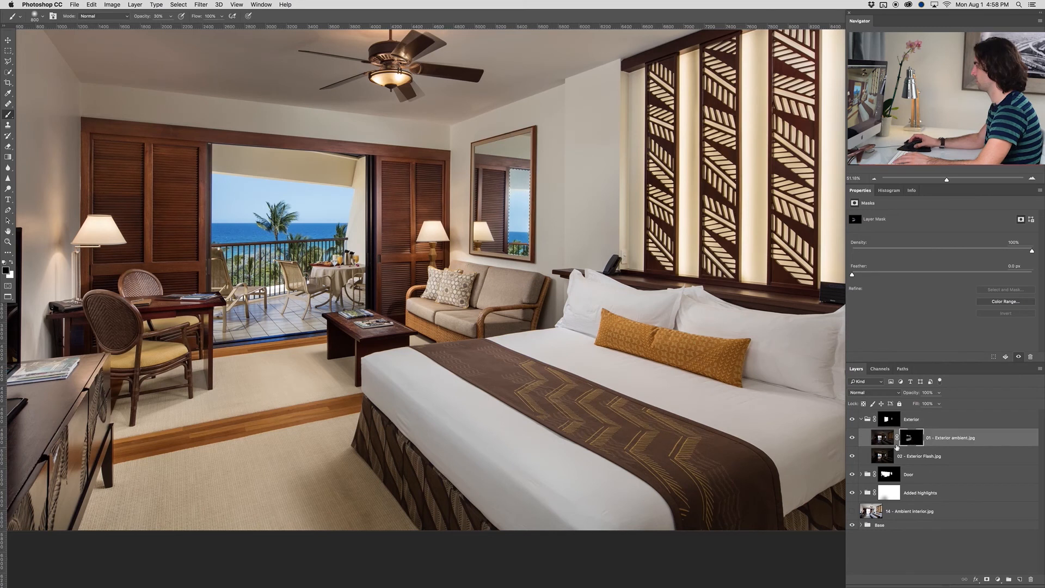
{"action": "key", "text": "x"}
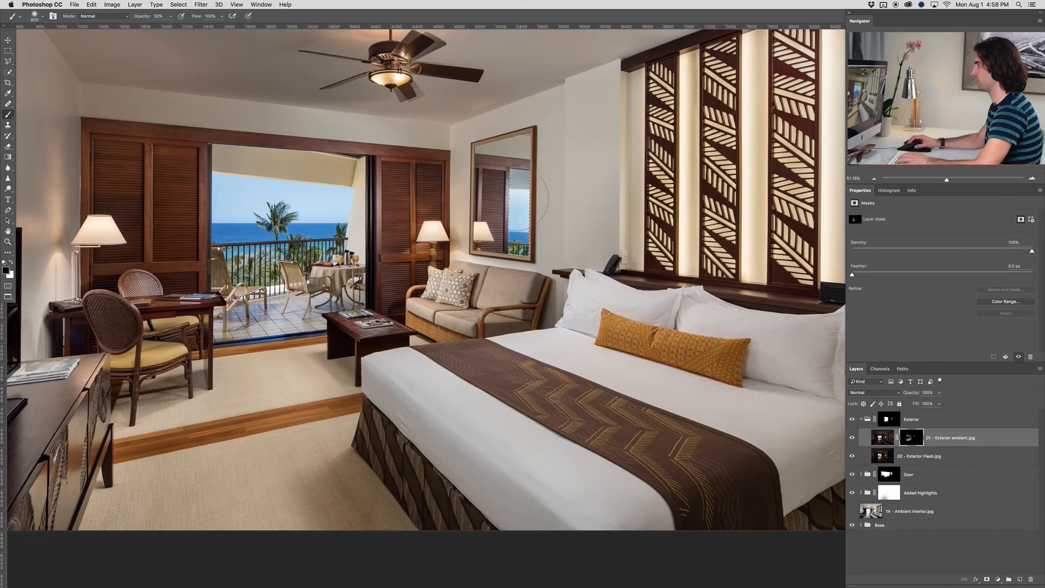
{"action": "key", "text": "super+d"}
{"action": "scroll", "coordinate": [347, 266], "scroll_direction": "down", "scroll_amount": 4}
{"action": "left_click_drag", "start_coordinate": [357, 263], "coordinate": [340, 263]}
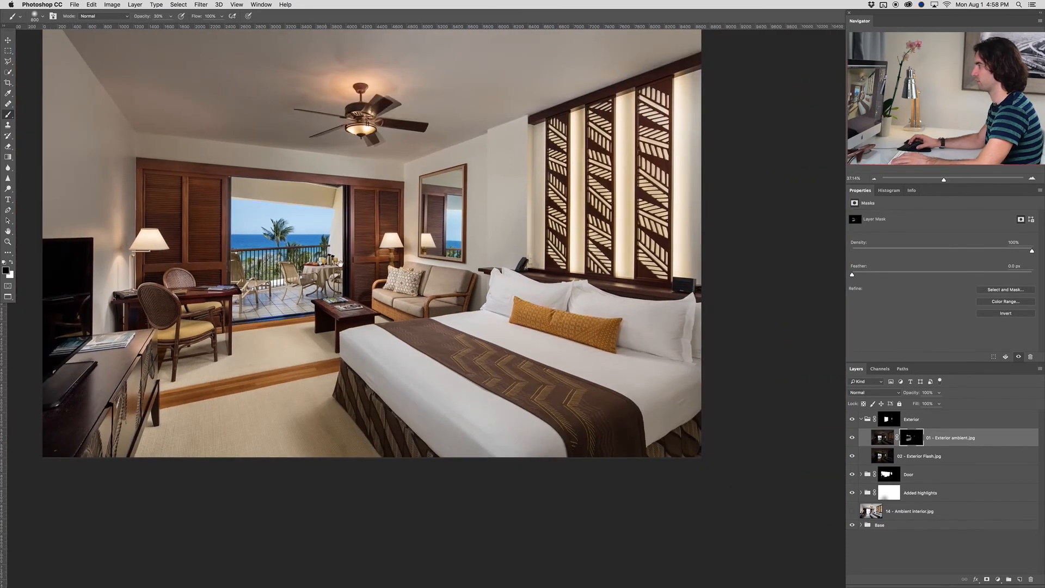
Toggle the Exterior group's visibility to compare the mirror reflection before and after, and check it within the whole room
{"action": "scroll", "coordinate": [421, 215], "scroll_direction": "up", "scroll_amount": 10}
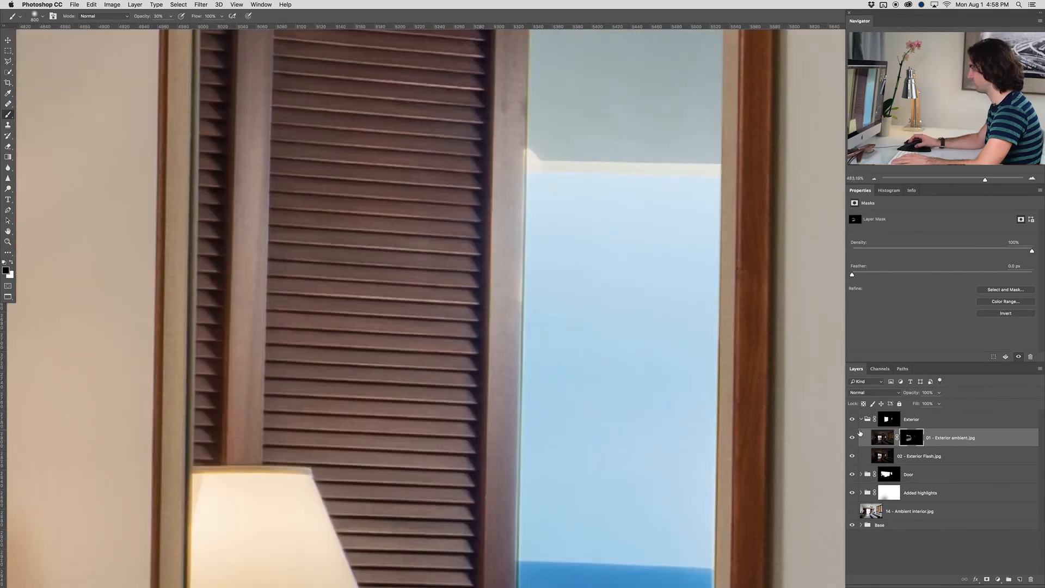
{"action": "left_click", "coordinate": [852, 420]}
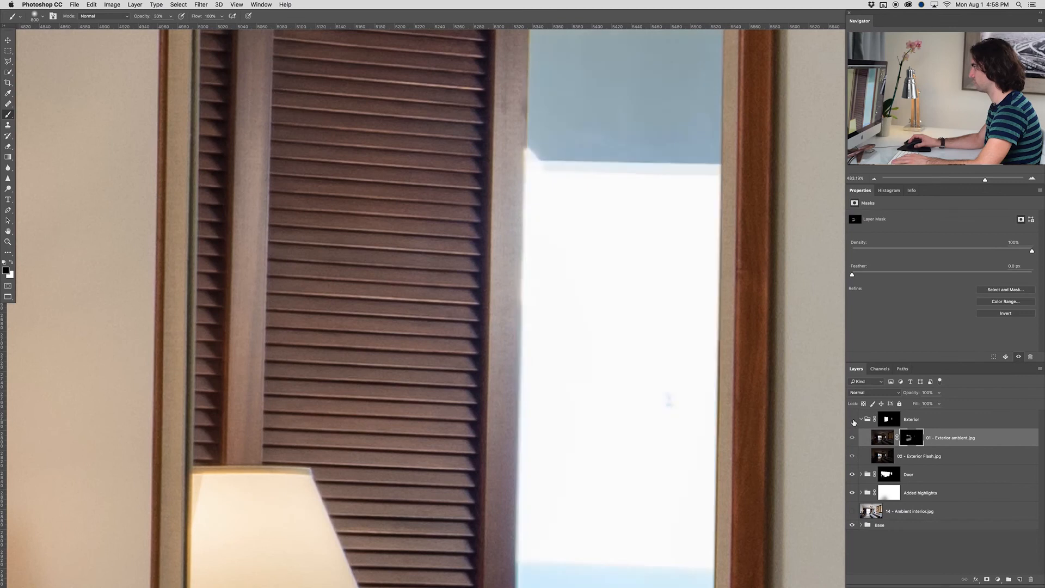
{"action": "left_click", "coordinate": [852, 420]}
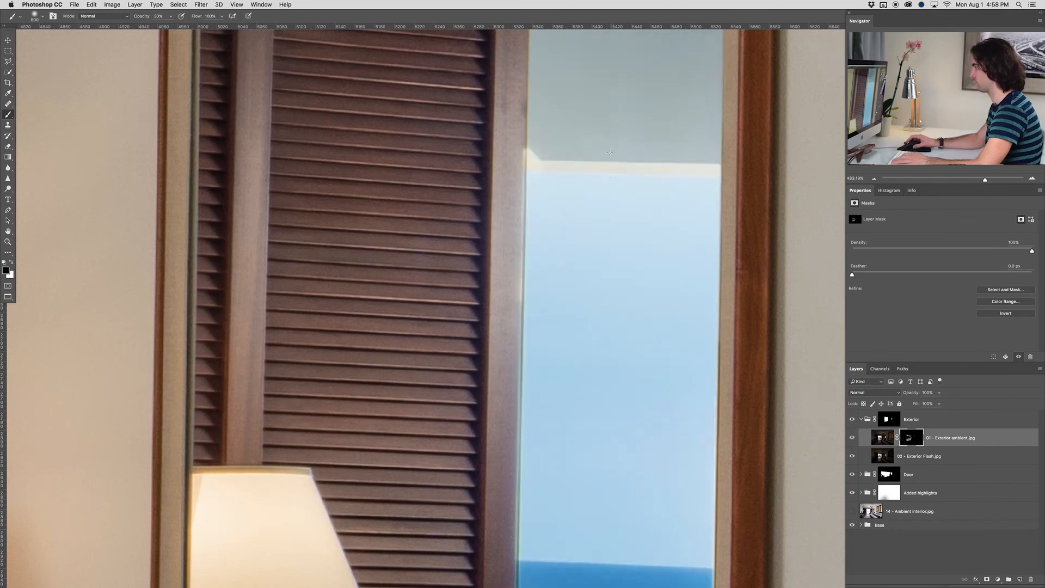
{"action": "scroll", "coordinate": [610, 174], "scroll_direction": "down", "scroll_amount": 10}
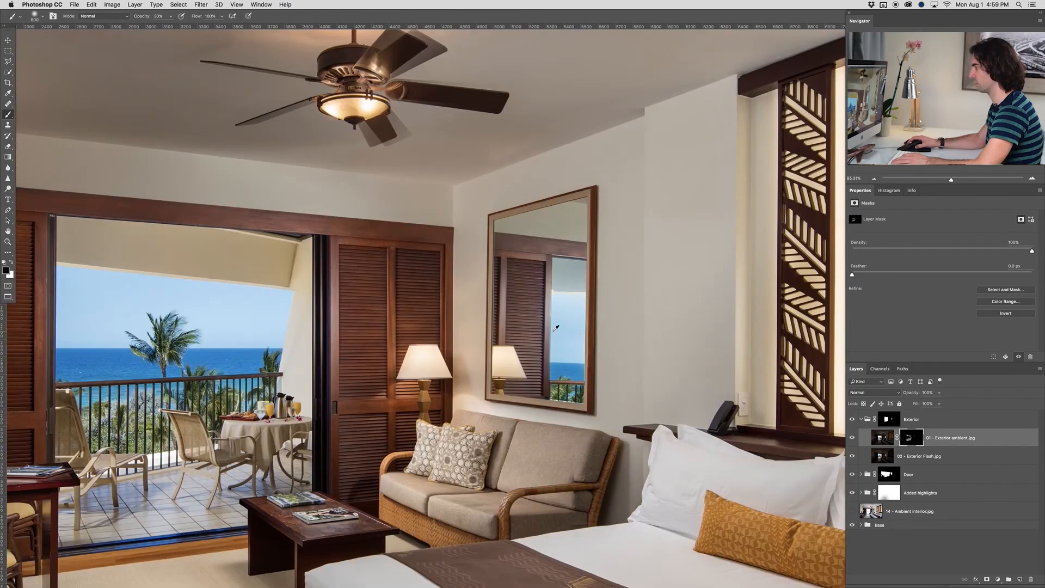
{"action": "scroll", "coordinate": [556, 328], "scroll_direction": "down", "scroll_amount": 3}
{"action": "left_click_drag", "start_coordinate": [504, 394], "coordinate": [477, 308]}
{"action": "scroll", "coordinate": [472, 319], "scroll_direction": "down", "scroll_amount": 3}
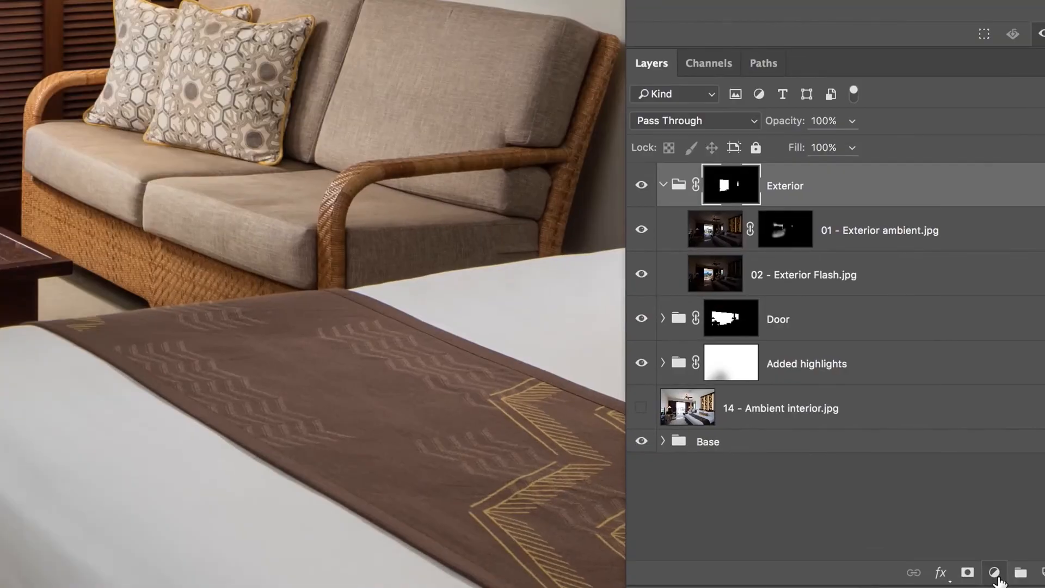
Add a Curves adjustment layer at the top of the Exterior group and raise its RGB midtones to brighten the exterior view
{"action": "left_click", "coordinate": [998, 579]}
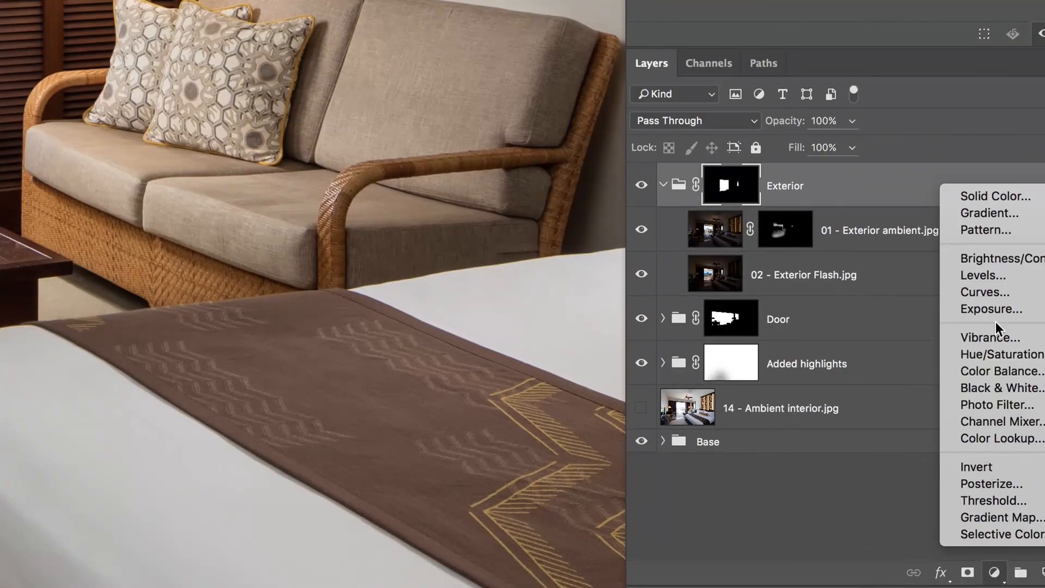
{"action": "left_click", "coordinate": [995, 294]}
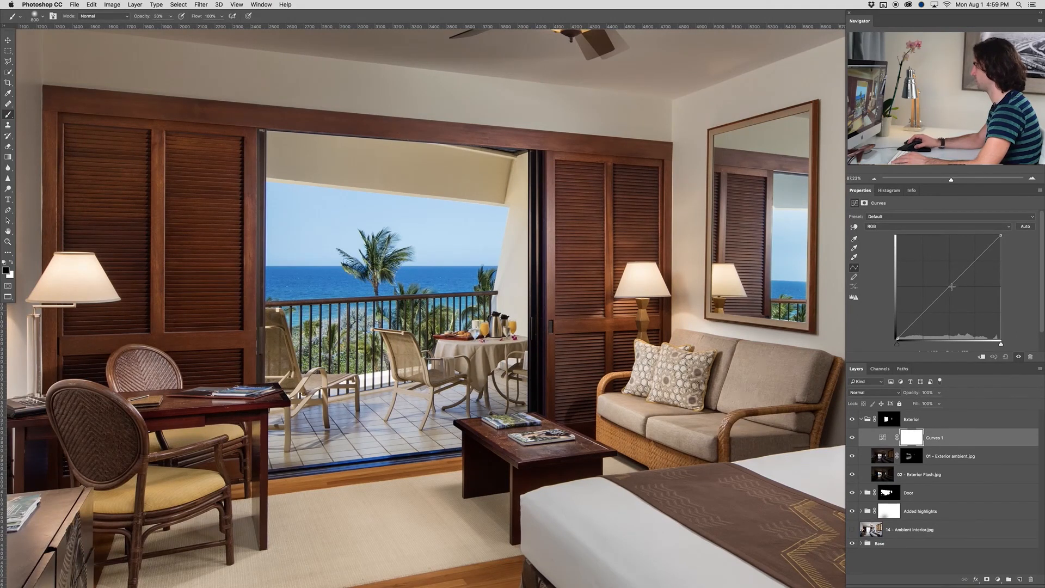
{"action": "left_click_drag", "start_coordinate": [949, 287], "coordinate": [946, 278]}
{"action": "scroll", "coordinate": [591, 298], "scroll_direction": "down", "scroll_amount": 5}
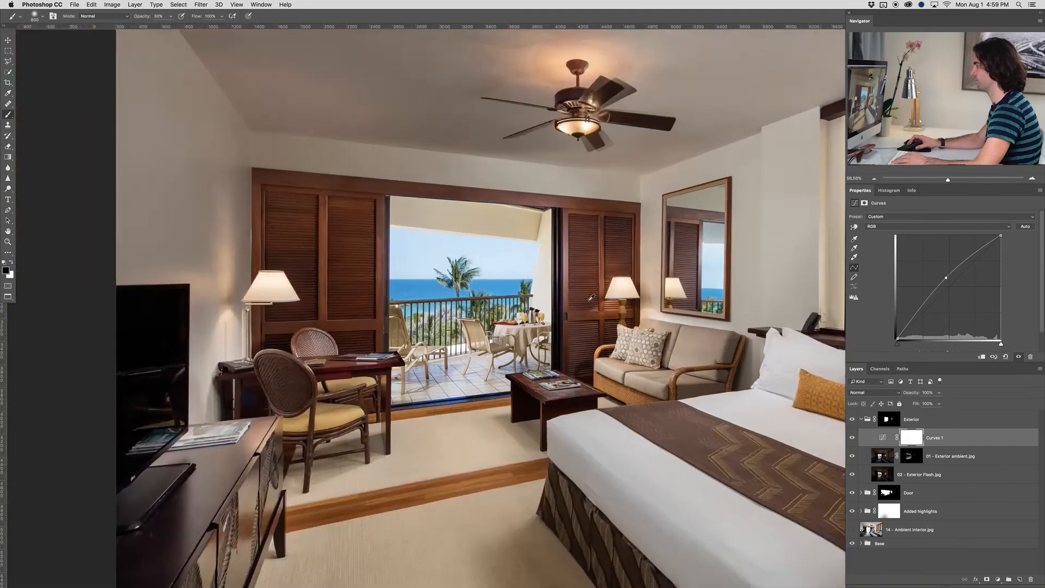
{"action": "scroll", "coordinate": [591, 298], "scroll_direction": "down", "scroll_amount": 3}
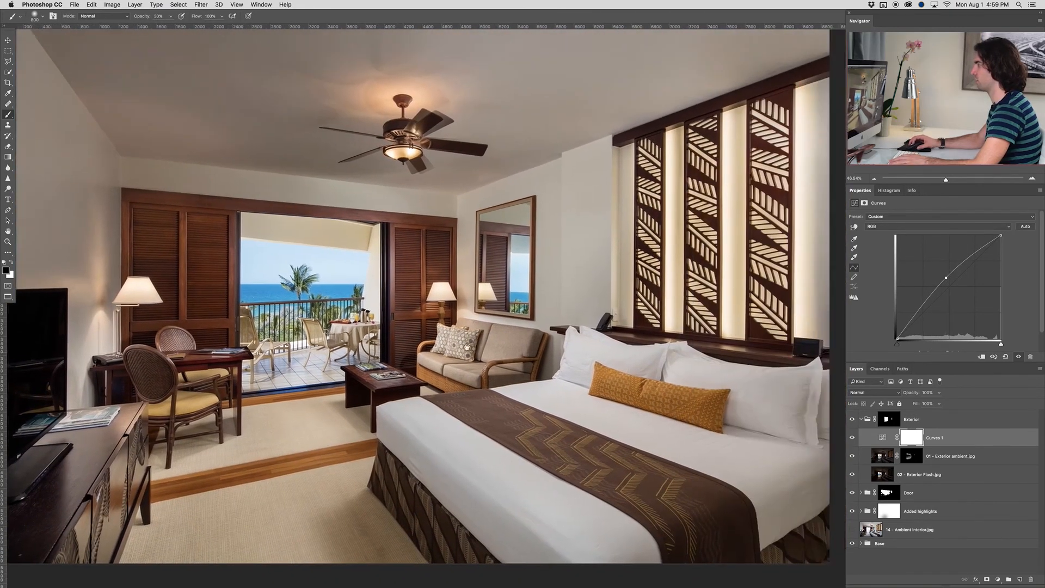
{"action": "left_click_drag", "start_coordinate": [467, 347], "coordinate": [438, 365]}
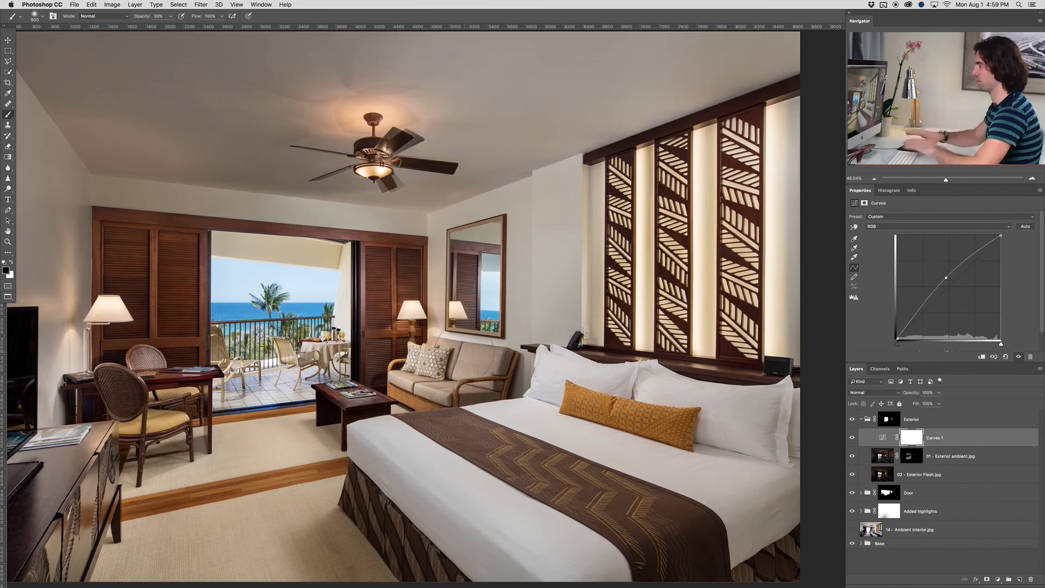
{"action": "scroll", "coordinate": [467, 349], "scroll_direction": "down", "scroll_amount": 1}
{"action": "left_click_drag", "start_coordinate": [441, 368], "coordinate": [462, 369]}
{"action": "scroll", "coordinate": [463, 368], "scroll_direction": "down", "scroll_amount": 1}
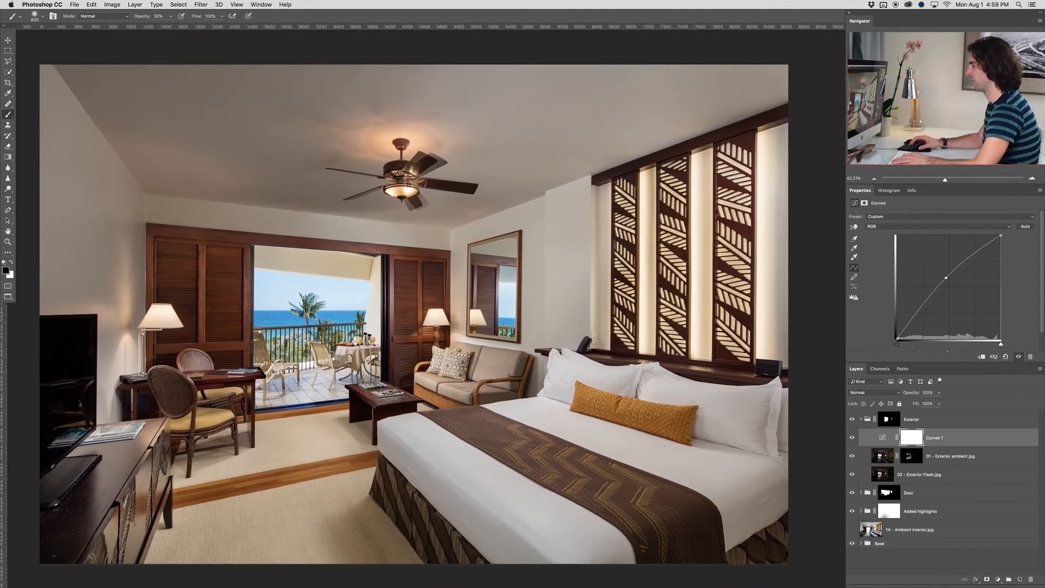
{"action": "left_click_drag", "start_coordinate": [399, 366], "coordinate": [407, 371]}
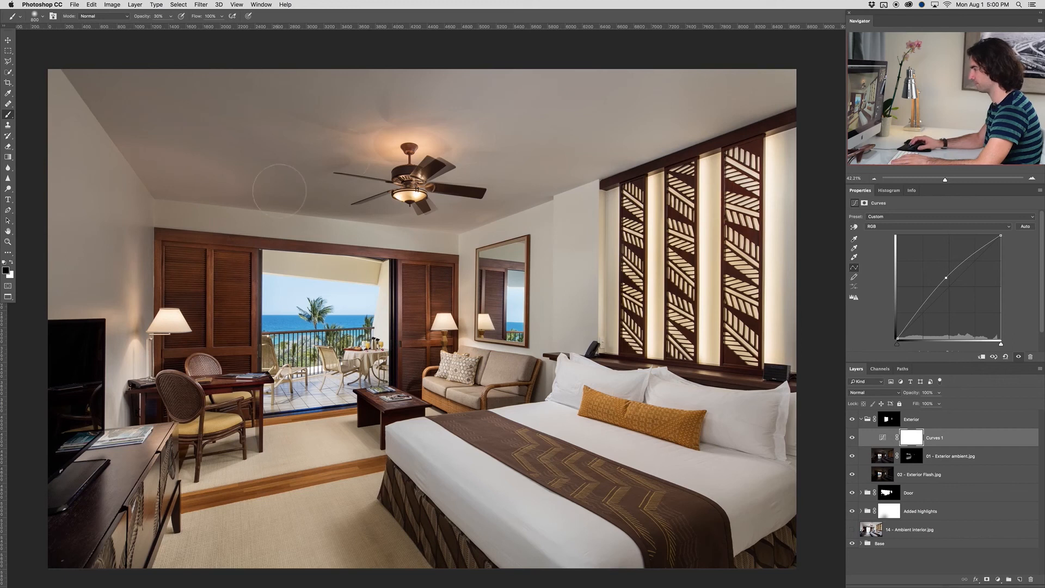
Move the 14 - Ambient interior.jpg layer above the Exterior group and collapse the group
{"action": "left_click", "coordinate": [937, 531]}
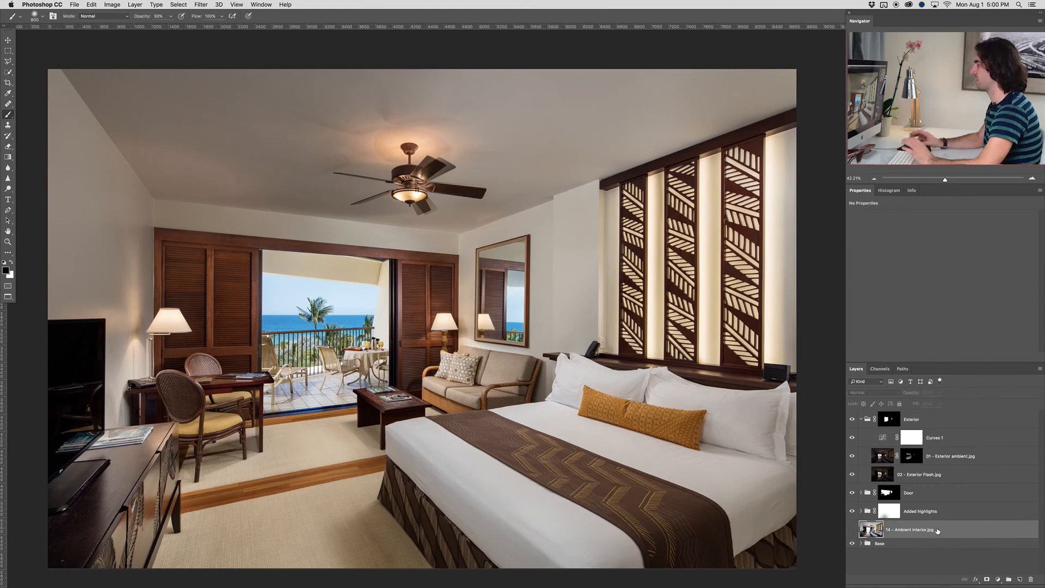
{"action": "left_click_drag", "start_coordinate": [948, 529], "coordinate": [946, 416]}
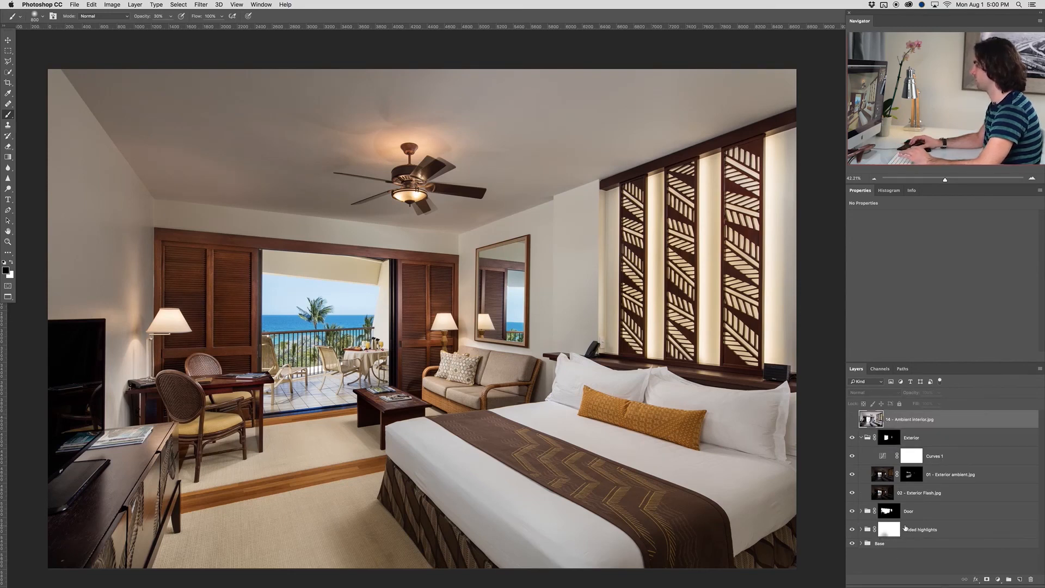
{"action": "left_click", "coordinate": [860, 440]}
{"action": "left_click", "coordinate": [861, 438]}
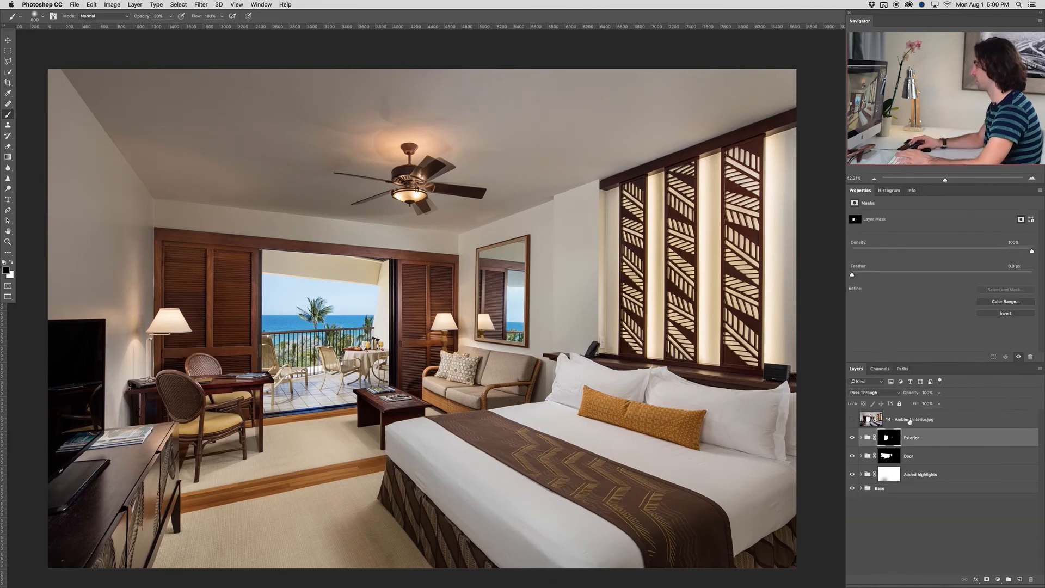
Make the 14 - Ambient interior.jpg layer visible and activate the Pen tool
{"action": "left_click", "coordinate": [862, 423]}
{"action": "left_click", "coordinate": [850, 420]}
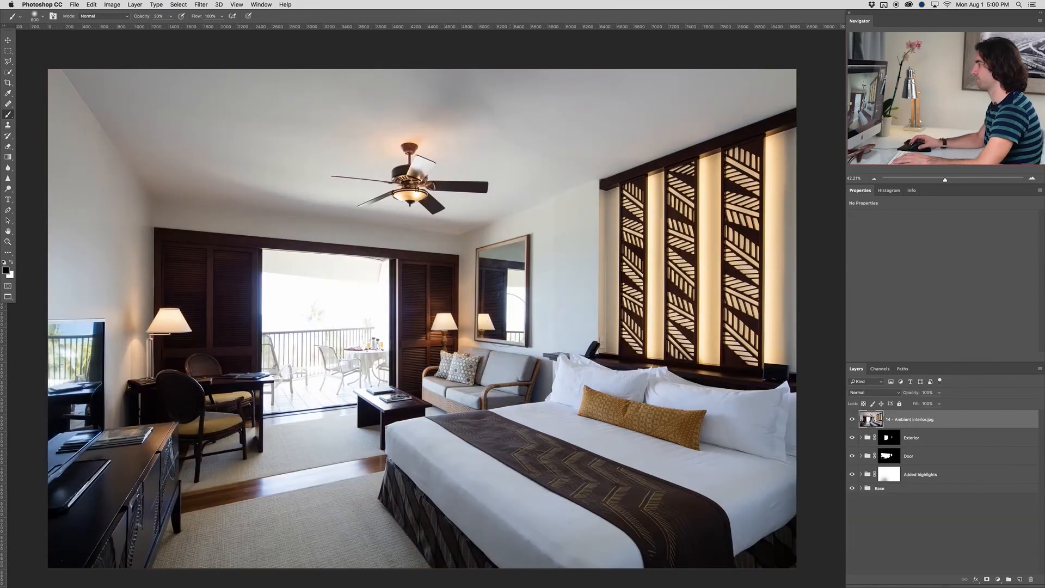
{"action": "key", "text": "p"}
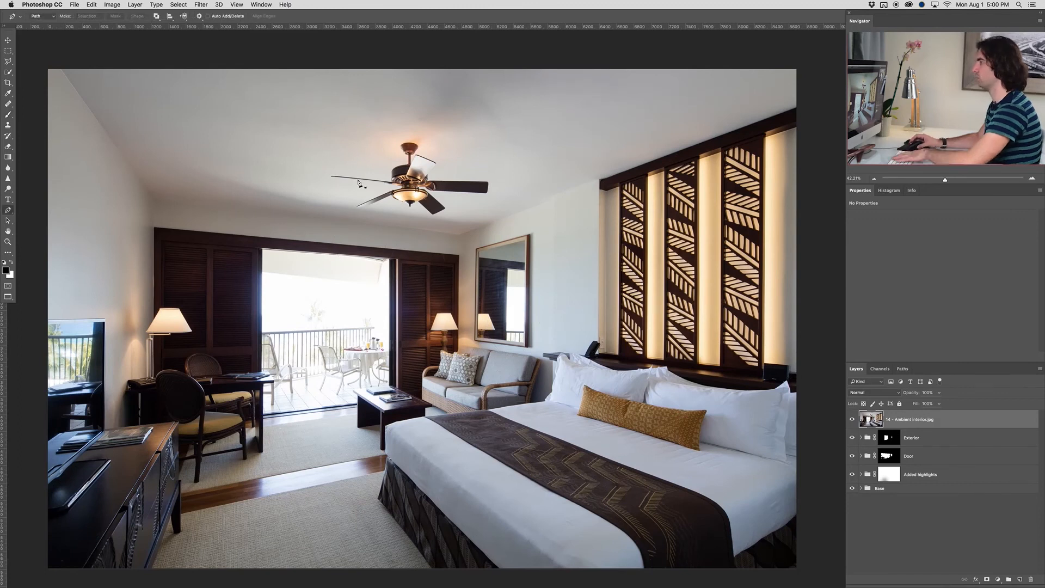
Start a Pen path at the ceiling's front-left edge and trace it along the left and rear wall edges to the far corner
{"action": "scroll", "coordinate": [66, 78], "scroll_direction": "up", "scroll_amount": 3}
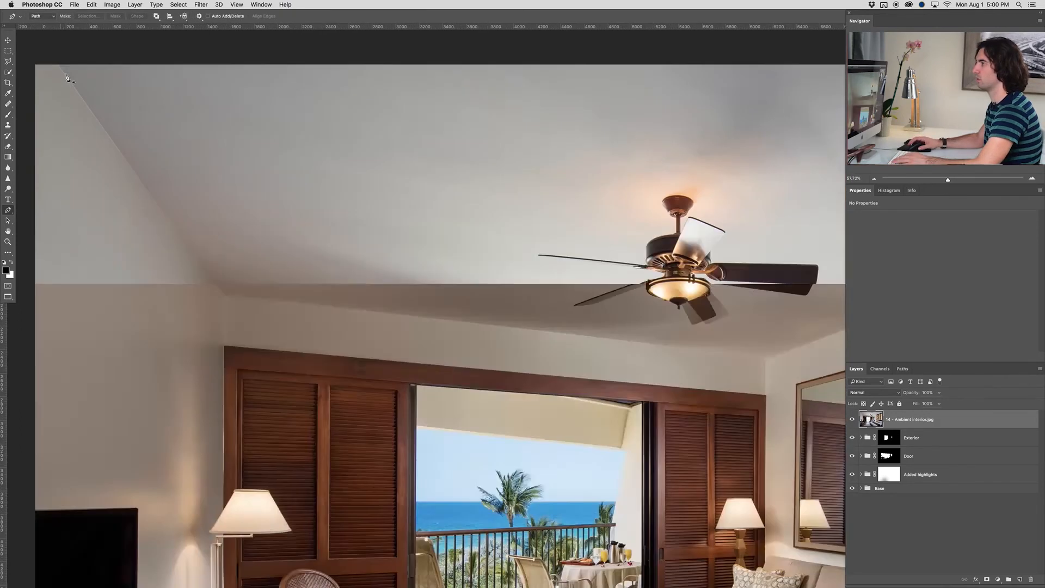
{"action": "scroll", "coordinate": [66, 78], "scroll_direction": "up", "scroll_amount": 1}
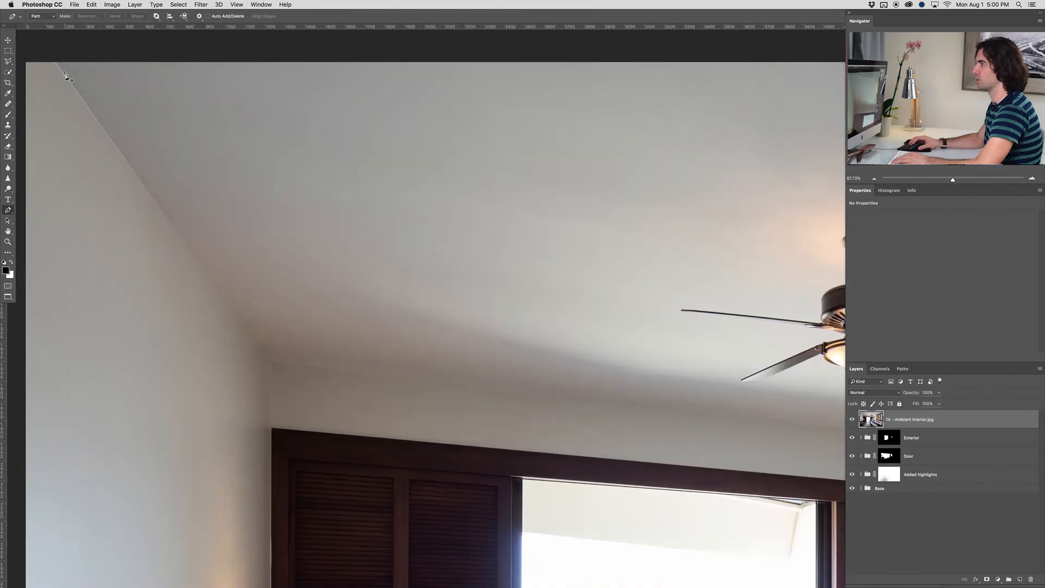
{"action": "left_click", "coordinate": [55, 63]}
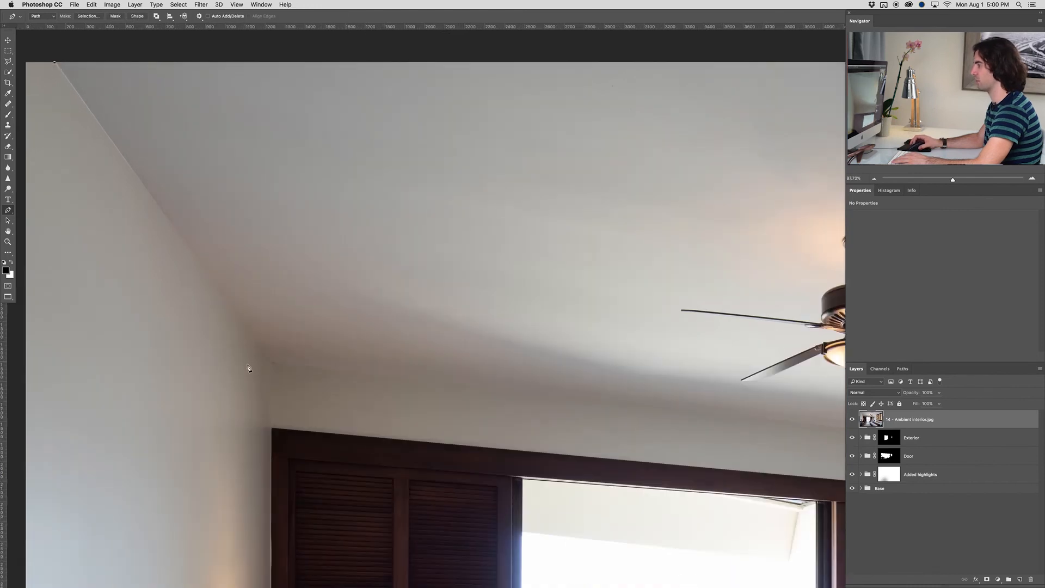
{"action": "left_click", "coordinate": [272, 365]}
{"action": "left_click_drag", "start_coordinate": [425, 360], "coordinate": [307, 335]}
{"action": "left_click", "coordinate": [512, 363]}
{"action": "left_click_drag", "start_coordinate": [765, 240], "coordinate": [526, 318]}
Continue the path up the side wall's ceiling line, around the small wall step, to the start of the dark wood beam
{"action": "scroll", "coordinate": [484, 357], "scroll_direction": "up", "scroll_amount": 1}
{"action": "scroll", "coordinate": [483, 359], "scroll_direction": "up", "scroll_amount": 8}
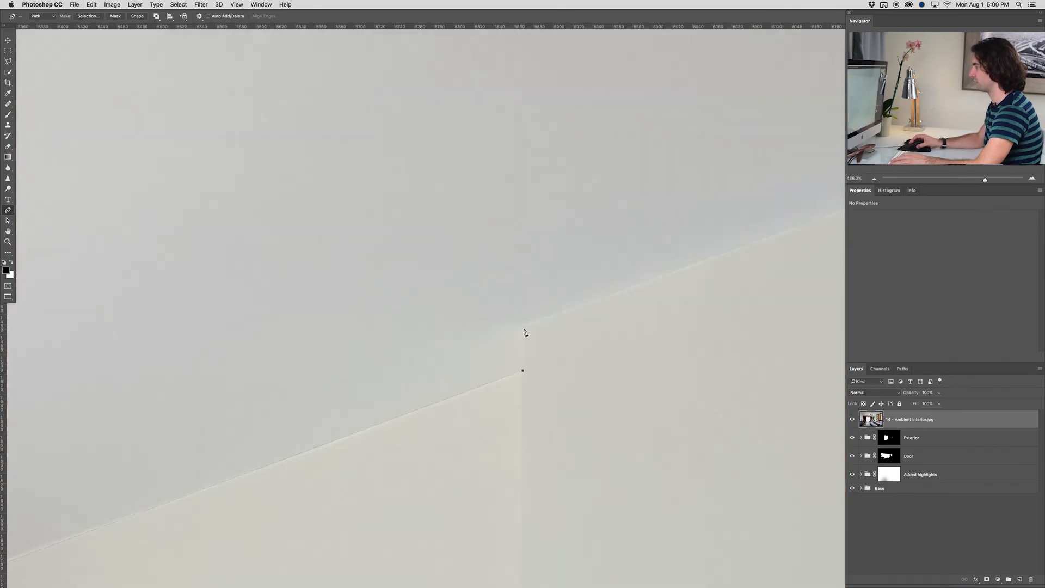
{"action": "scroll", "coordinate": [595, 316], "scroll_direction": "down", "scroll_amount": 1}
{"action": "left_click_drag", "start_coordinate": [720, 280], "coordinate": [393, 398]}
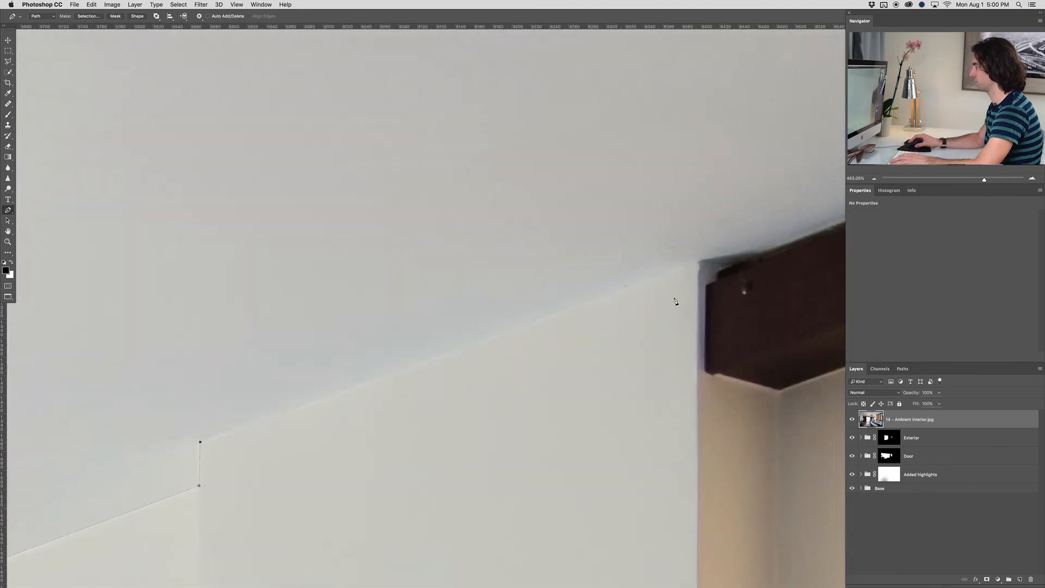
{"action": "left_click", "coordinate": [699, 264]}
{"action": "left_click", "coordinate": [728, 267]}
{"action": "scroll", "coordinate": [729, 267], "scroll_direction": "down", "scroll_amount": 5}
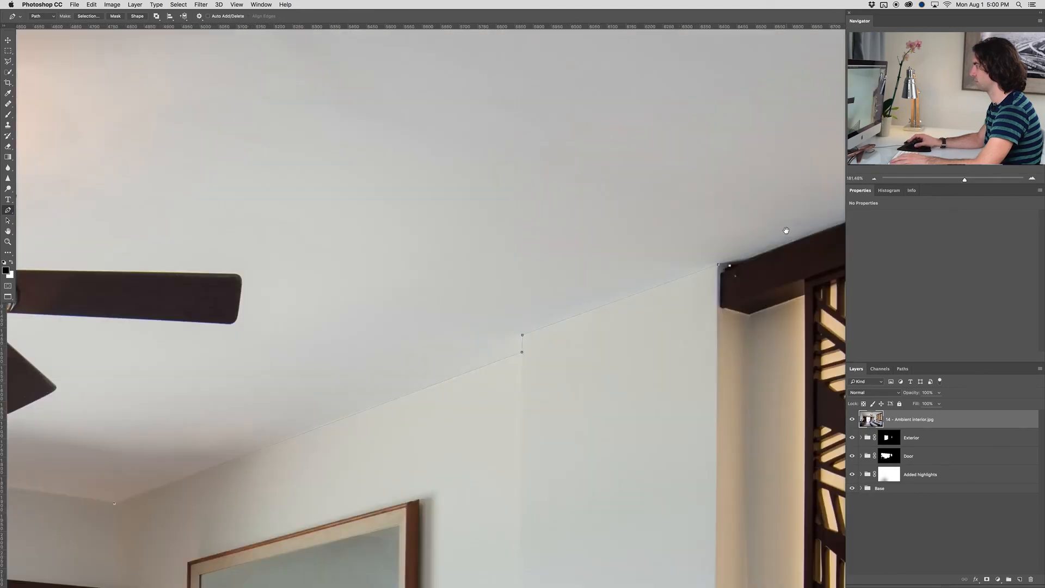
Trace the ceiling path along the wood beam to the image edge and close it outside the canvas above the ceiling
{"action": "left_click_drag", "start_coordinate": [837, 214], "coordinate": [399, 343]}
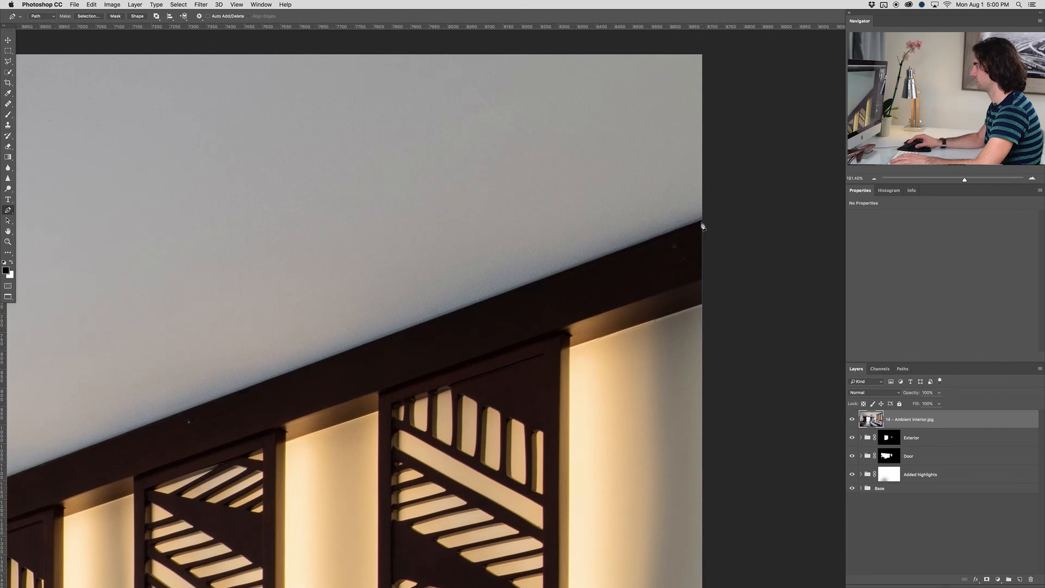
{"action": "scroll", "coordinate": [567, 205], "scroll_direction": "down", "scroll_amount": 10}
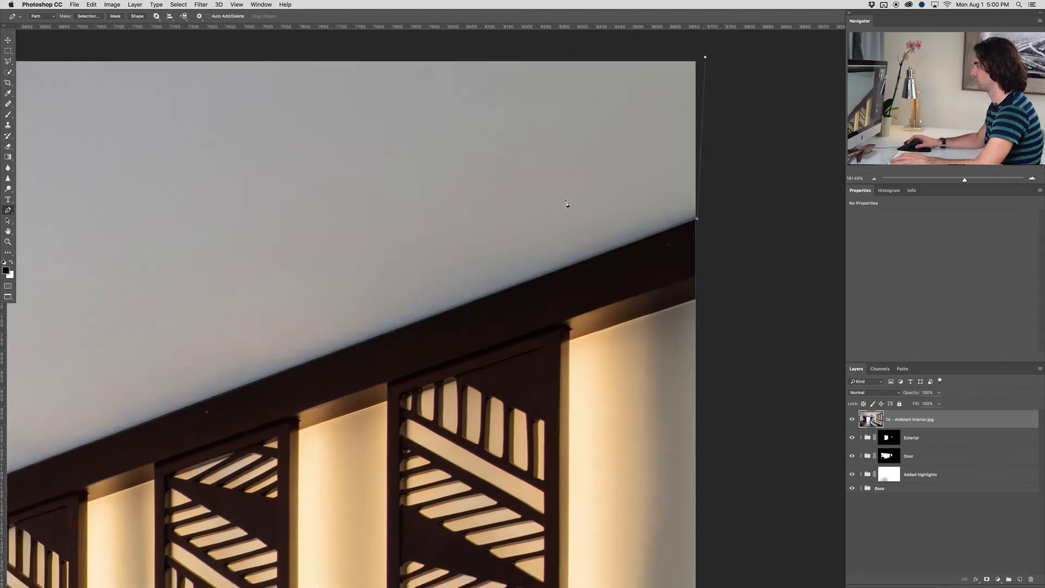
{"action": "scroll", "coordinate": [533, 226], "scroll_direction": "left", "scroll_amount": 5}
{"action": "left_click", "coordinate": [230, 166]}
{"action": "scroll", "coordinate": [368, 251], "scroll_direction": "up", "scroll_amount": 2}
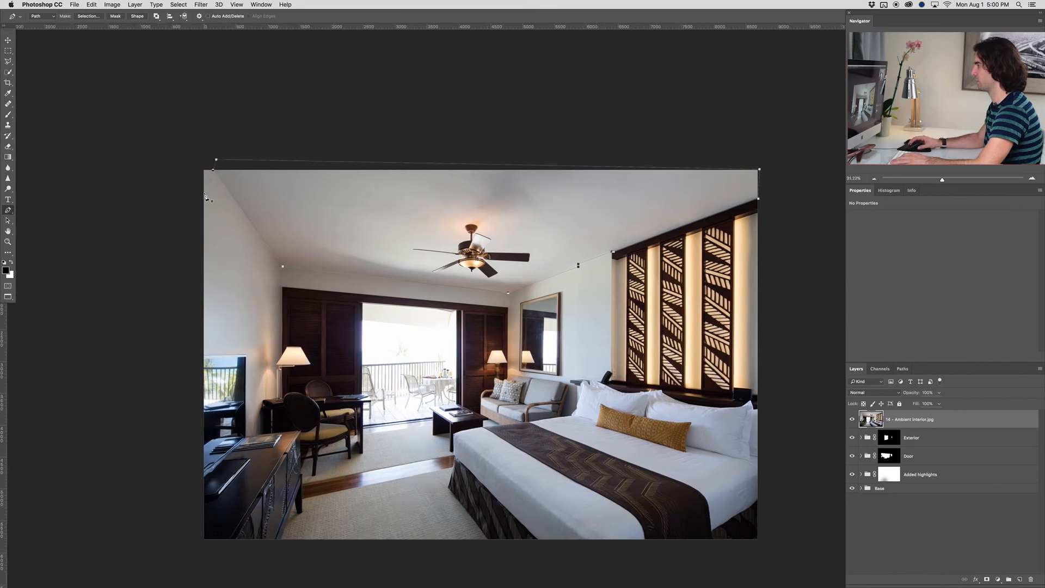
Convert the ceiling path to a selection, feather it, and add it as a layer mask on 14 - Ambient interior.jpg
{"action": "key", "text": "super+Return"}
{"action": "key", "text": "shift+F6"}
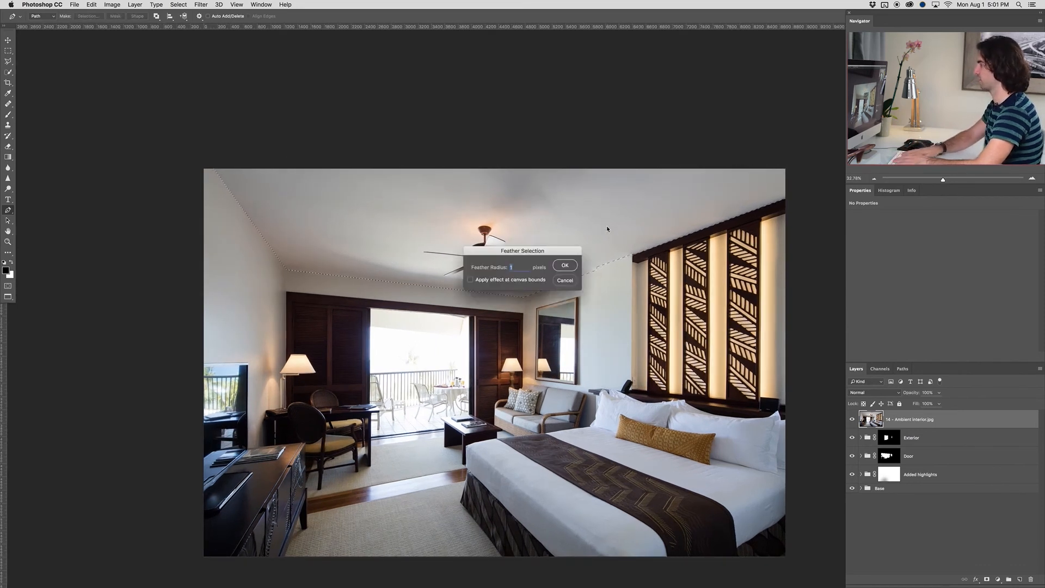
{"action": "key", "text": "Return"}
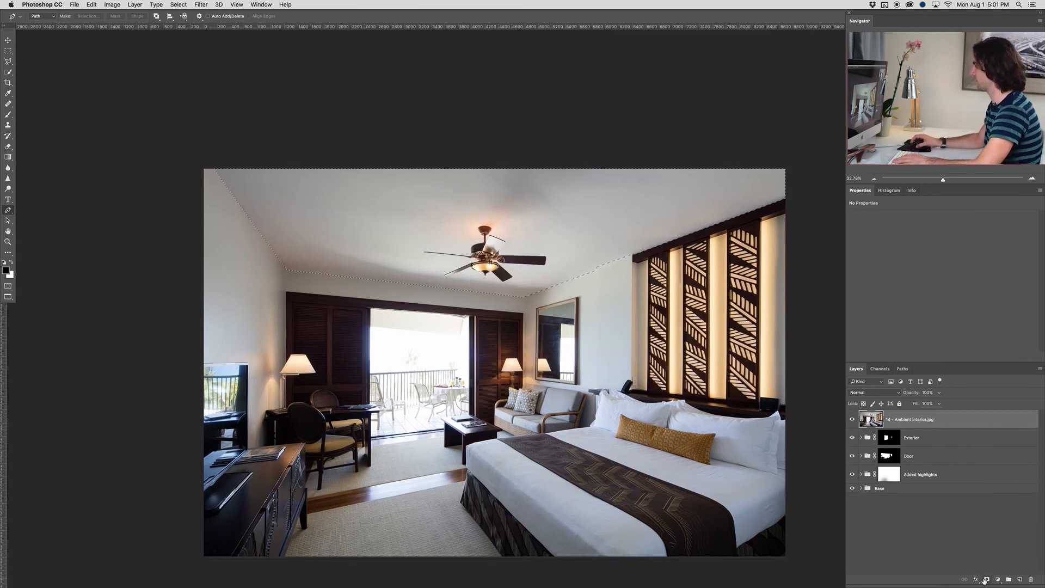
{"action": "left_click", "coordinate": [986, 580]}
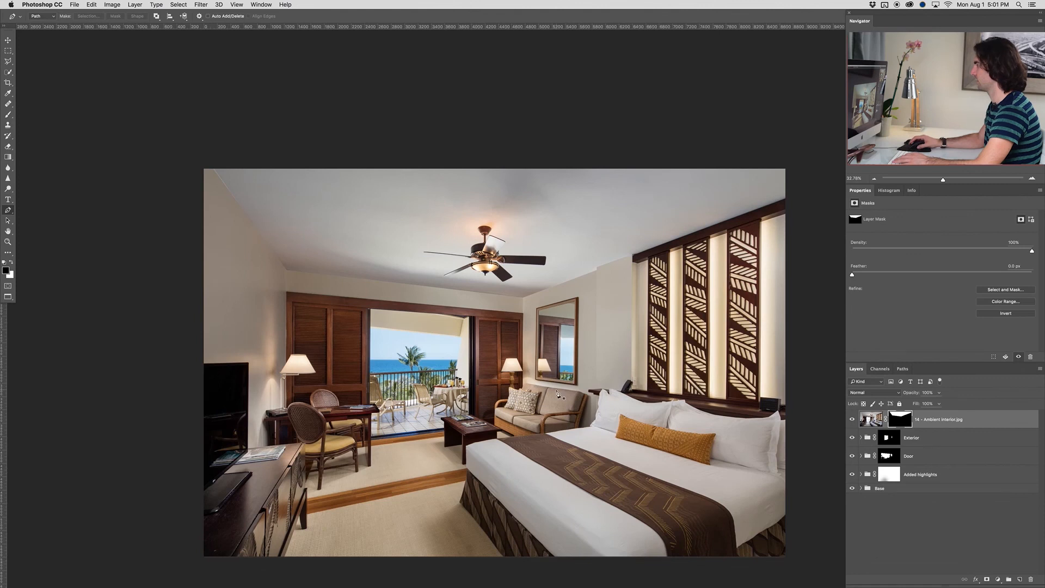
Toggle the 14 - Ambient interior.jpg layer's visibility to compare the ceiling before and after
{"action": "scroll", "coordinate": [599, 396], "scroll_direction": "right", "scroll_amount": 3}
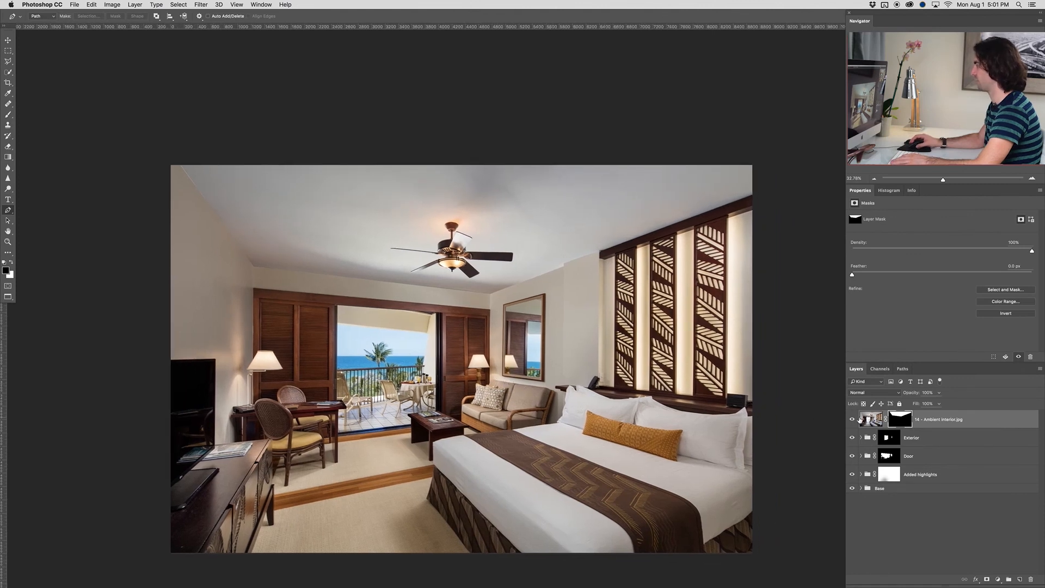
{"action": "left_click", "coordinate": [852, 419]}
{"action": "left_click", "coordinate": [852, 419]}
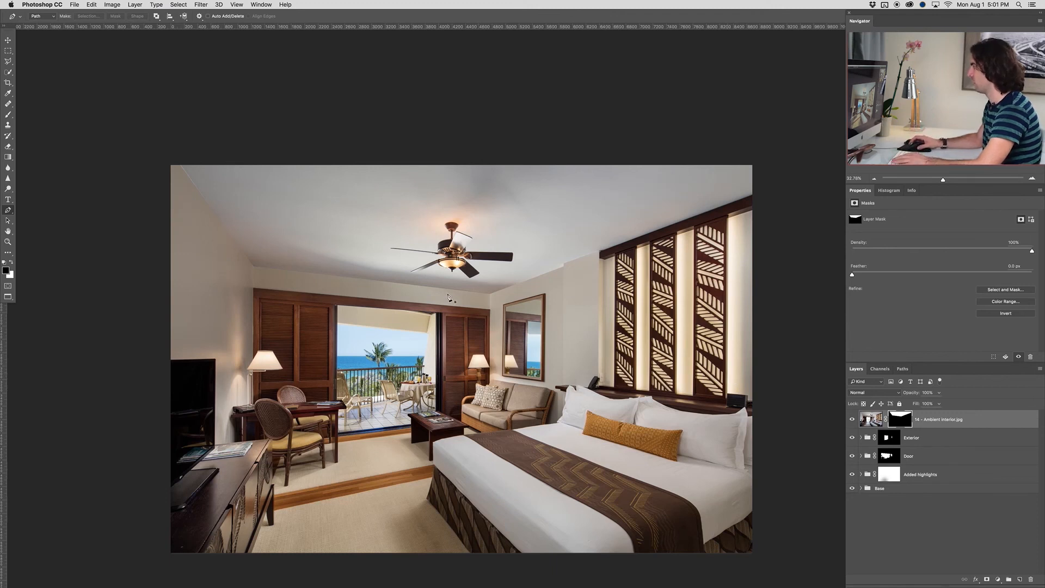
Load the 14 - Ambient interior.jpg layer mask as a selection and add a Solid Color fill layer limited to the ceiling
{"action": "scroll", "coordinate": [447, 296], "scroll_direction": "up", "scroll_amount": 1}
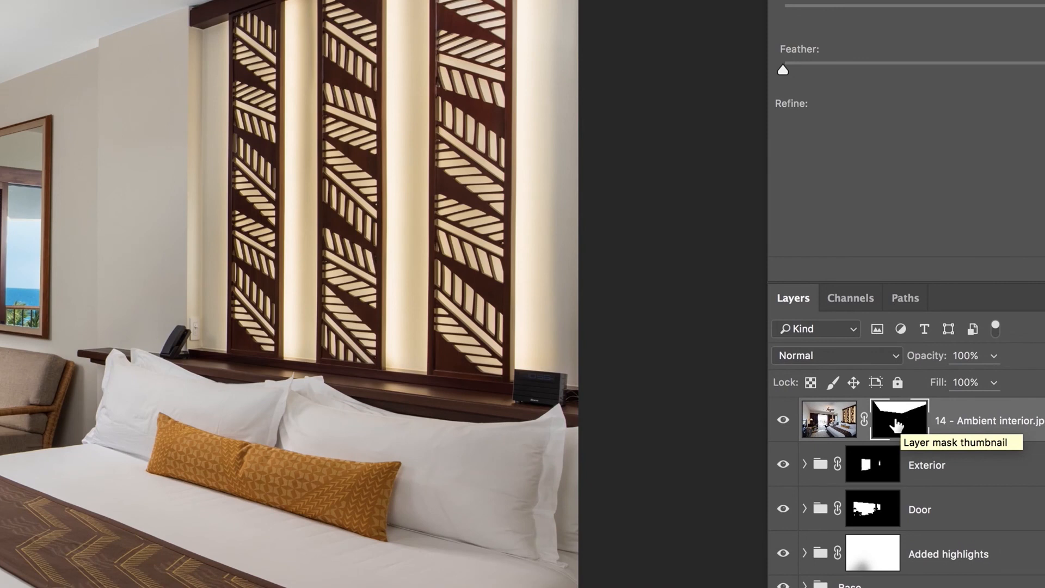
{"action": "left_click_drag", "start_coordinate": [896, 425], "coordinate": [897, 427]}
{"action": "left_click_drag", "start_coordinate": [896, 424], "coordinate": [891, 425]}
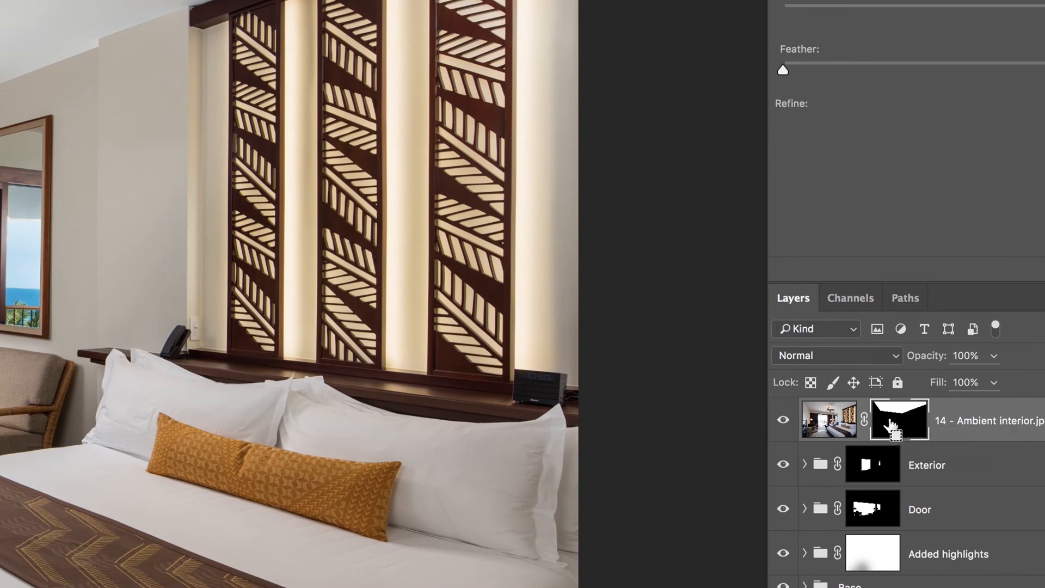
{"action": "left_click", "coordinate": [890, 424], "text": "super"}
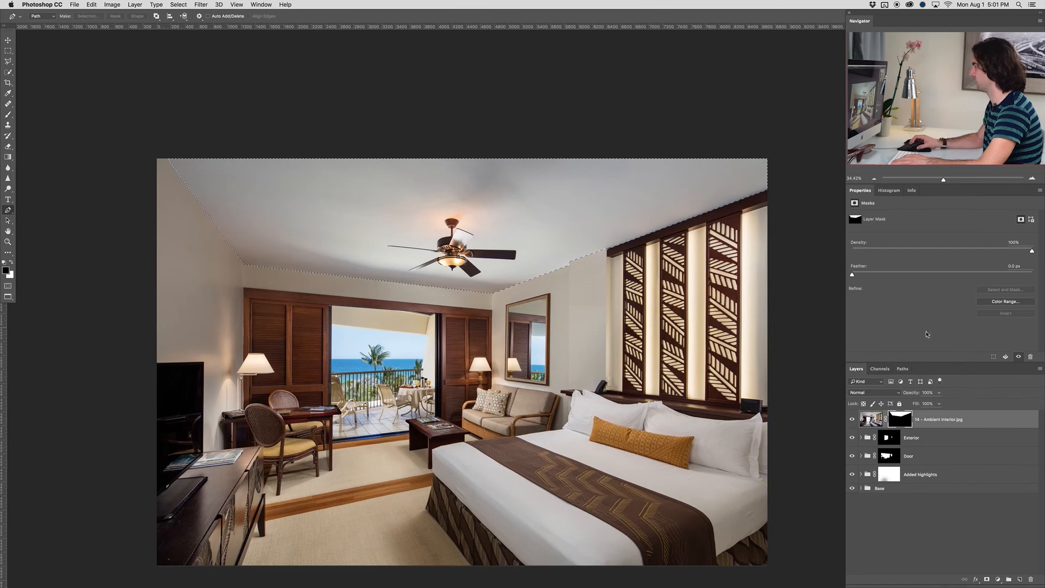
{"action": "left_click", "coordinate": [997, 580]}
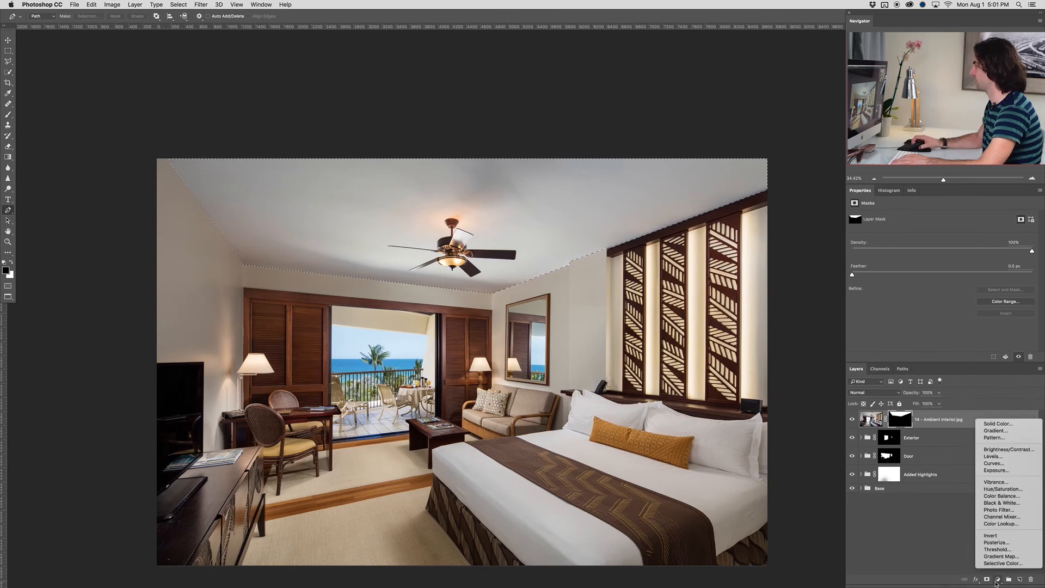
{"action": "left_click", "coordinate": [999, 423]}
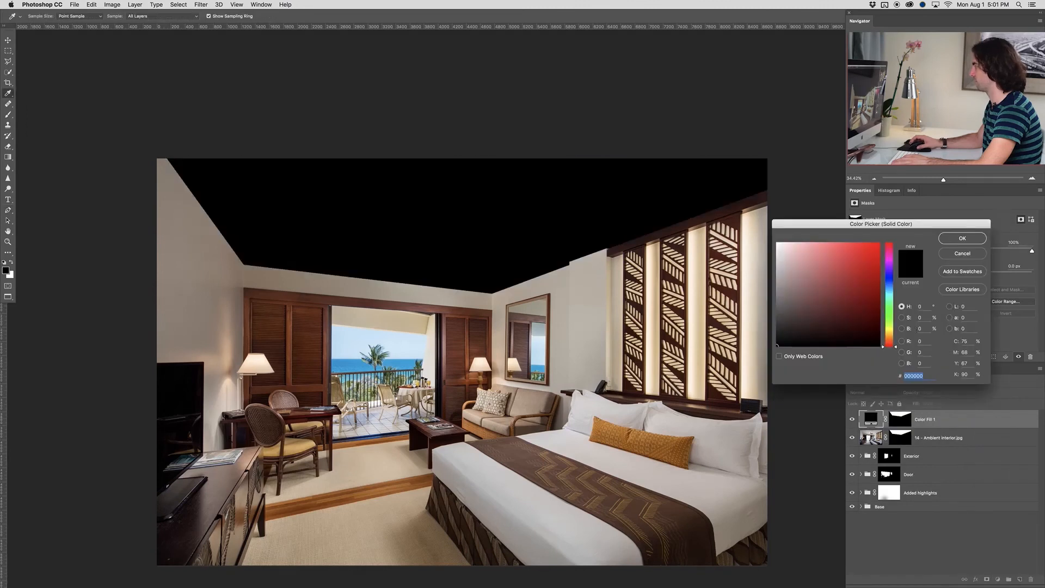
Set the ceiling fill color to a warm orange, #ffae46, with a hue of 34°
{"action": "left_click", "coordinate": [896, 345]}
{"action": "left_click_drag", "start_coordinate": [896, 346], "coordinate": [896, 337]}
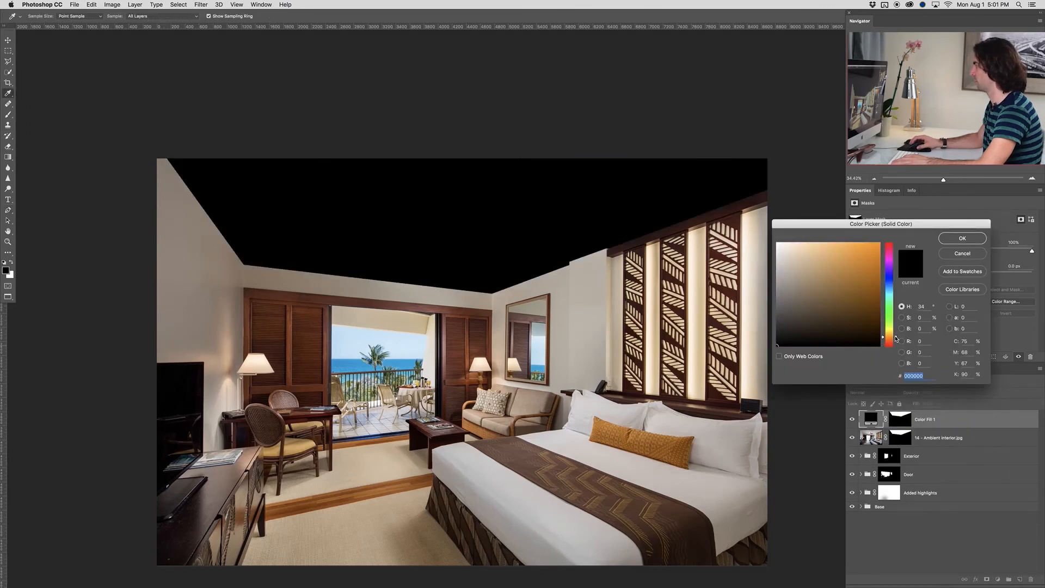
{"action": "left_click", "coordinate": [852, 243]}
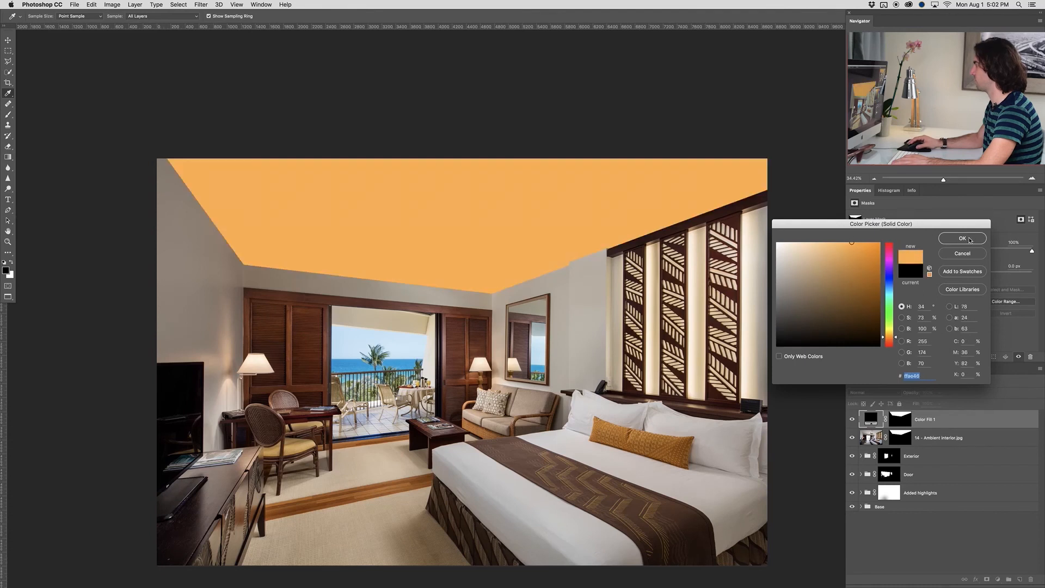
{"action": "left_click", "coordinate": [963, 238]}
Lower the Color Fill 1 layer's opacity to 10% for a subtle warm ceiling tint
{"action": "key", "text": "v"}
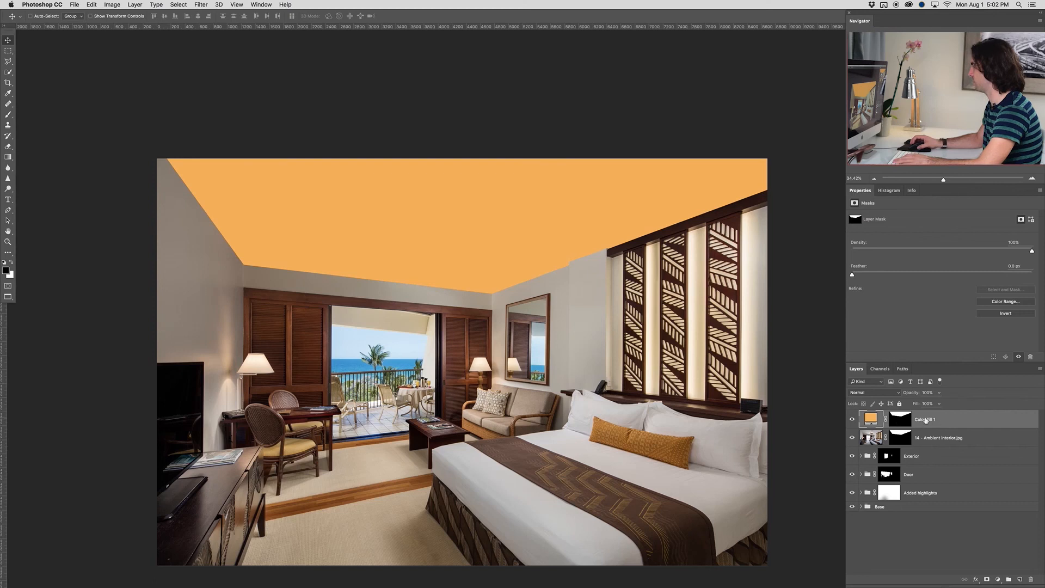
{"action": "left_click", "coordinate": [939, 403]}
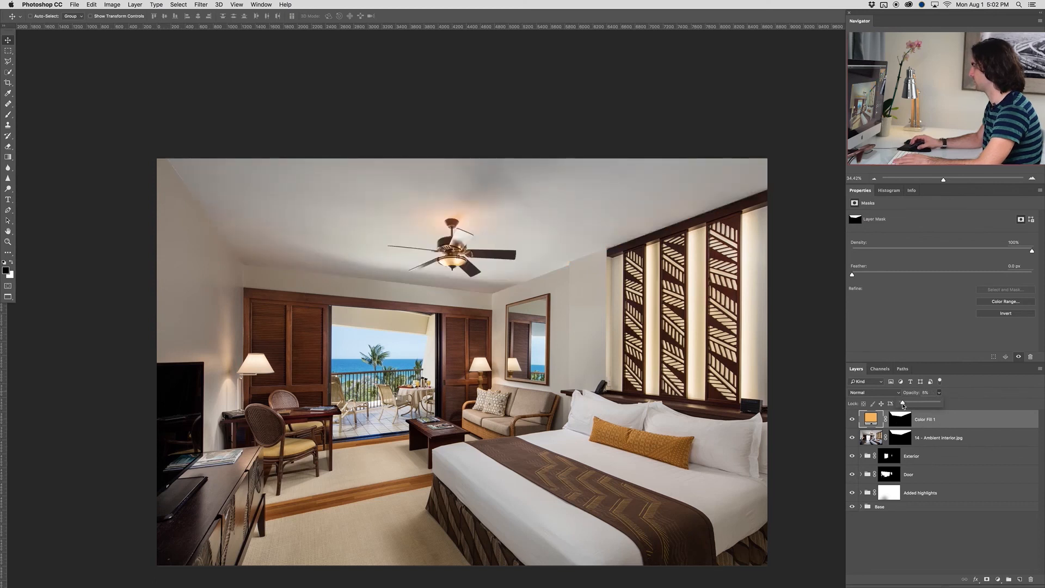
{"action": "left_click_drag", "start_coordinate": [904, 405], "coordinate": [908, 406]}
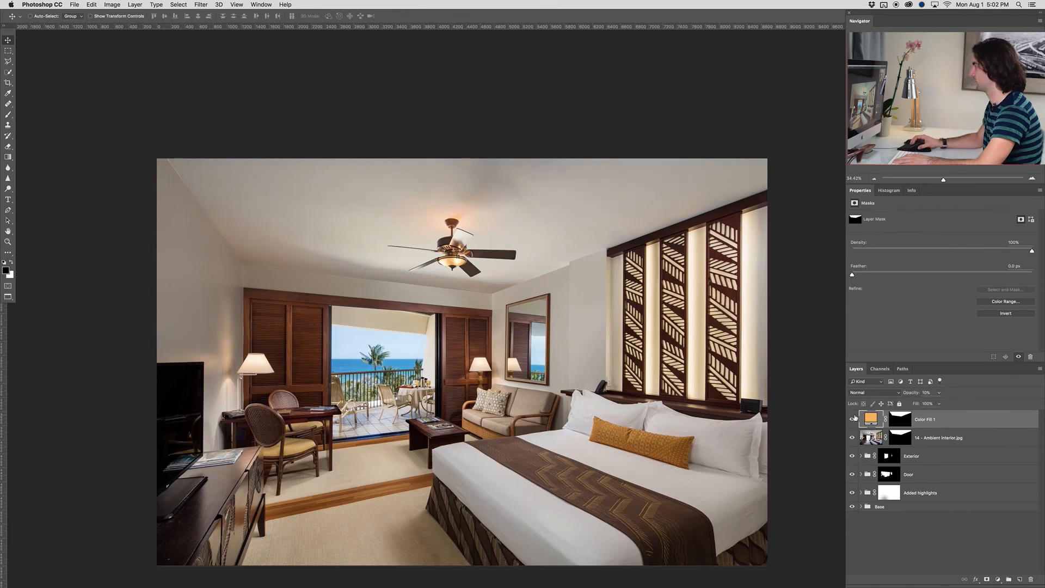
Toggle the Color Fill 1 layer to compare the ceiling tint, and review its color against the whole room
{"action": "left_click", "coordinate": [853, 419]}
{"action": "left_click", "coordinate": [852, 419]}
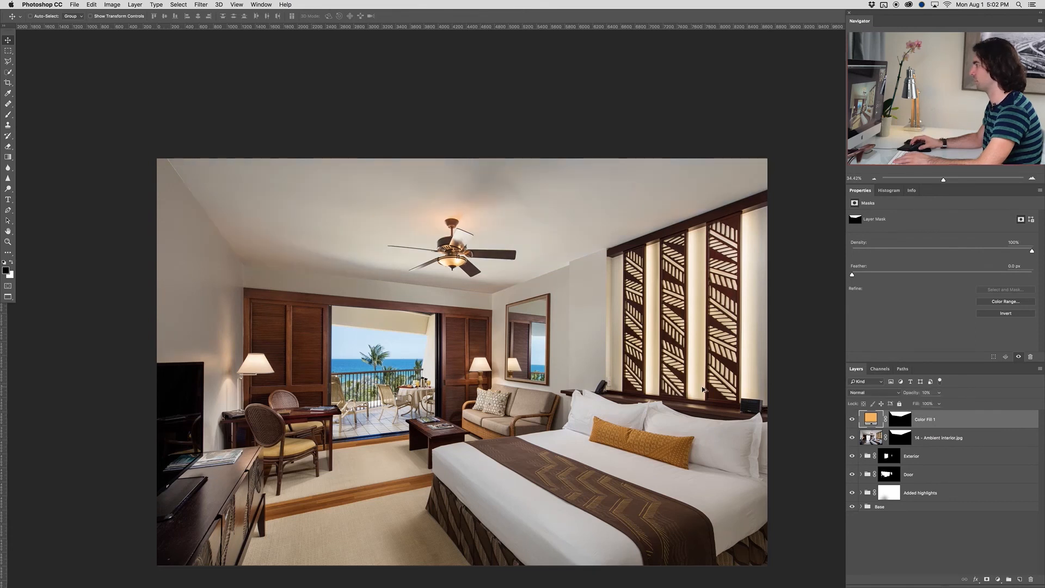
{"action": "scroll", "coordinate": [620, 367], "scroll_direction": "down", "scroll_amount": 1}
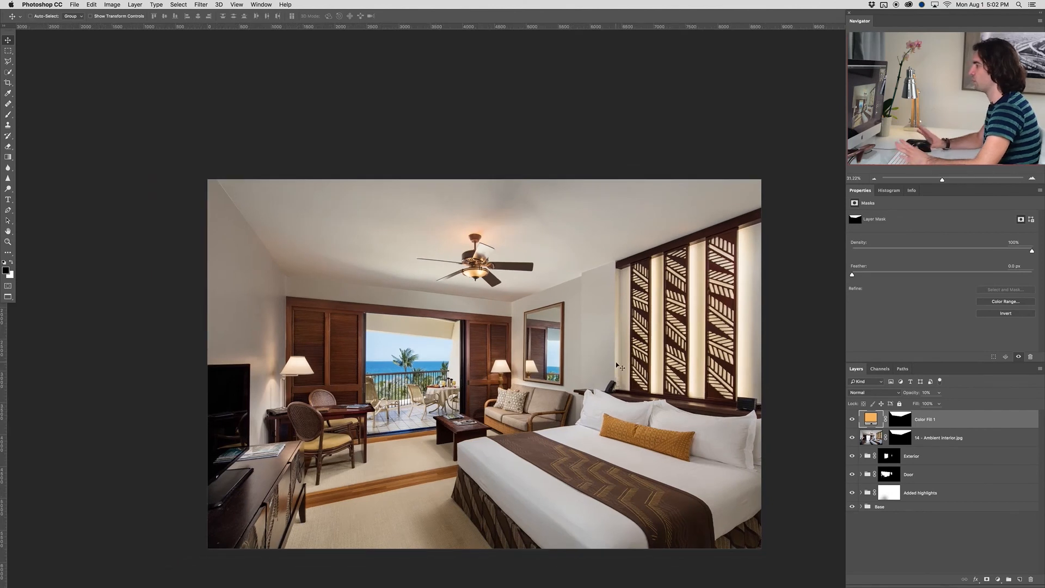
{"action": "scroll", "coordinate": [616, 363], "scroll_direction": "down", "scroll_amount": 1}
{"action": "left_click_drag", "start_coordinate": [622, 379], "coordinate": [602, 373]}
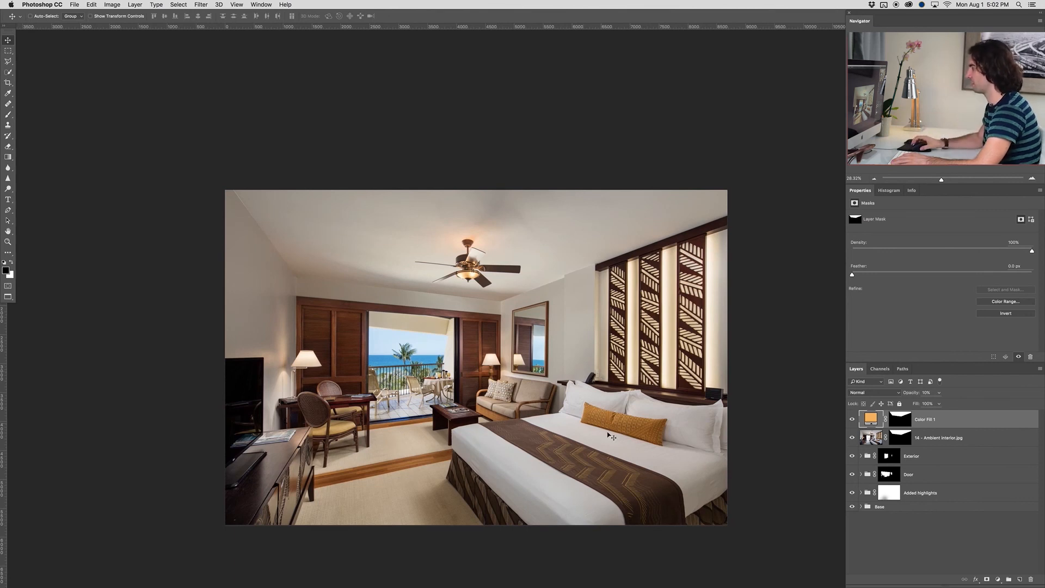
{"action": "scroll", "coordinate": [442, 344], "scroll_direction": "up", "scroll_amount": 2}
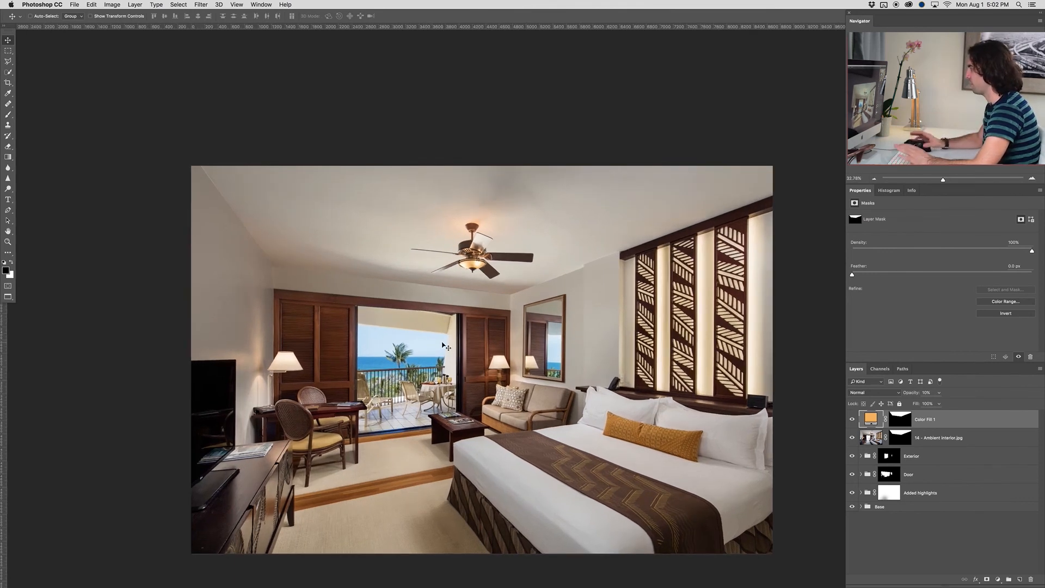
{"action": "left_click_drag", "start_coordinate": [498, 333], "coordinate": [492, 327]}
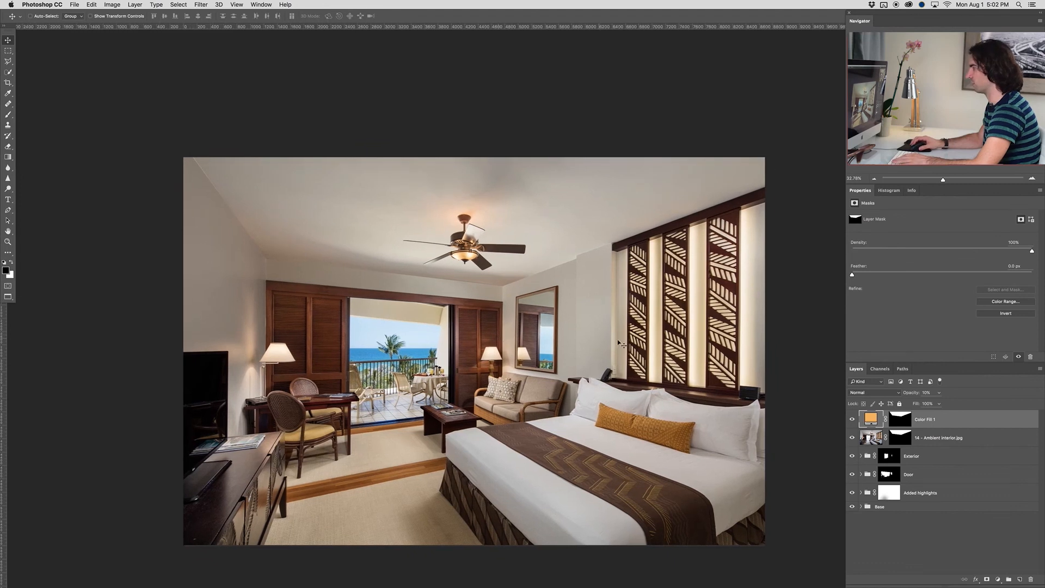
{"action": "scroll", "coordinate": [684, 363], "scroll_direction": "up", "scroll_amount": 1}
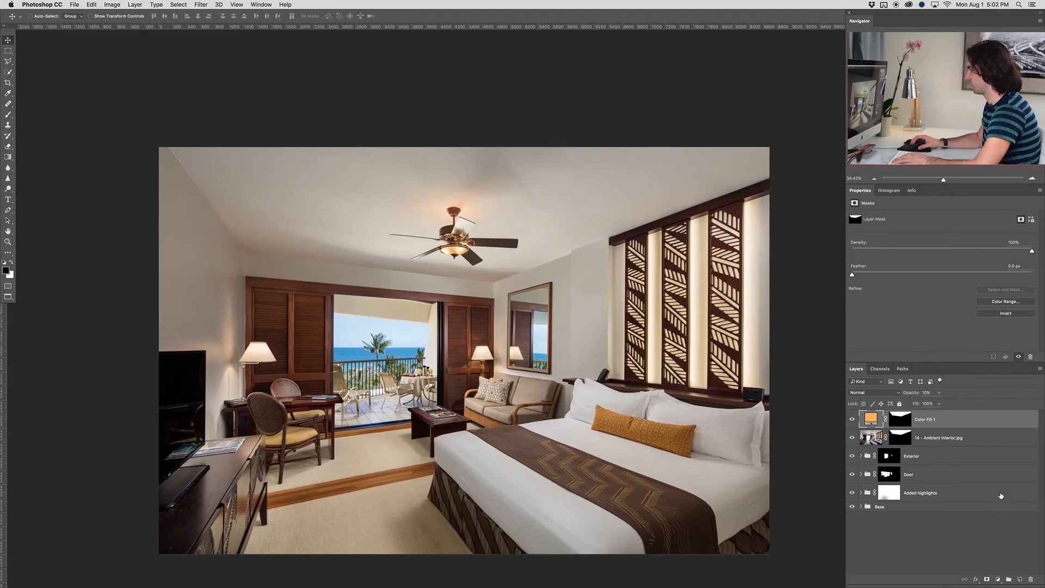
Add a Hue/Saturation adjustment layer above Color Fill 1 and activate its on-image adjustment tool
{"action": "left_click", "coordinate": [999, 580]}
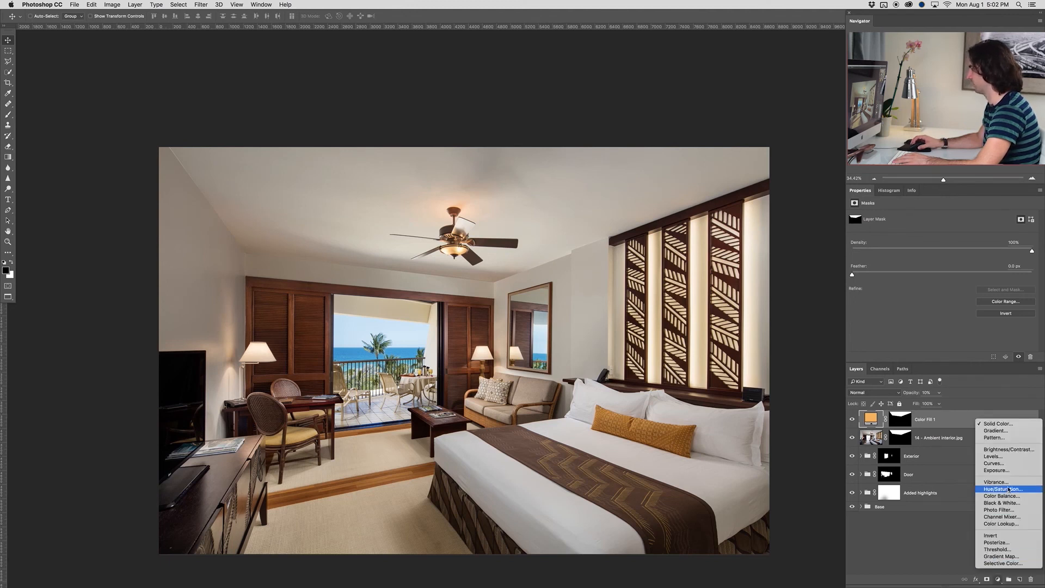
{"action": "left_click", "coordinate": [999, 582]}
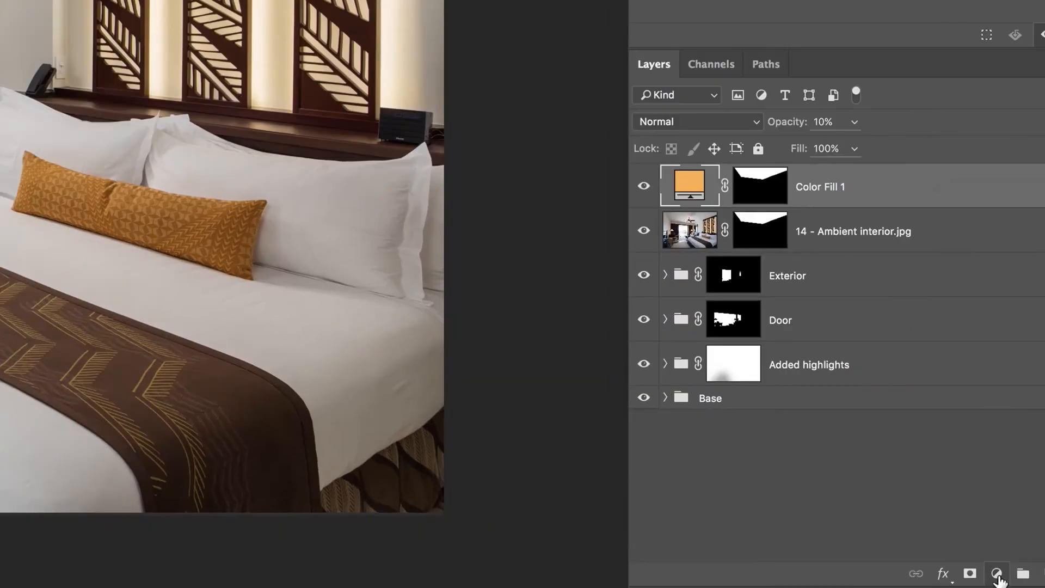
{"action": "left_click", "coordinate": [998, 577]}
{"action": "left_click", "coordinate": [998, 354]}
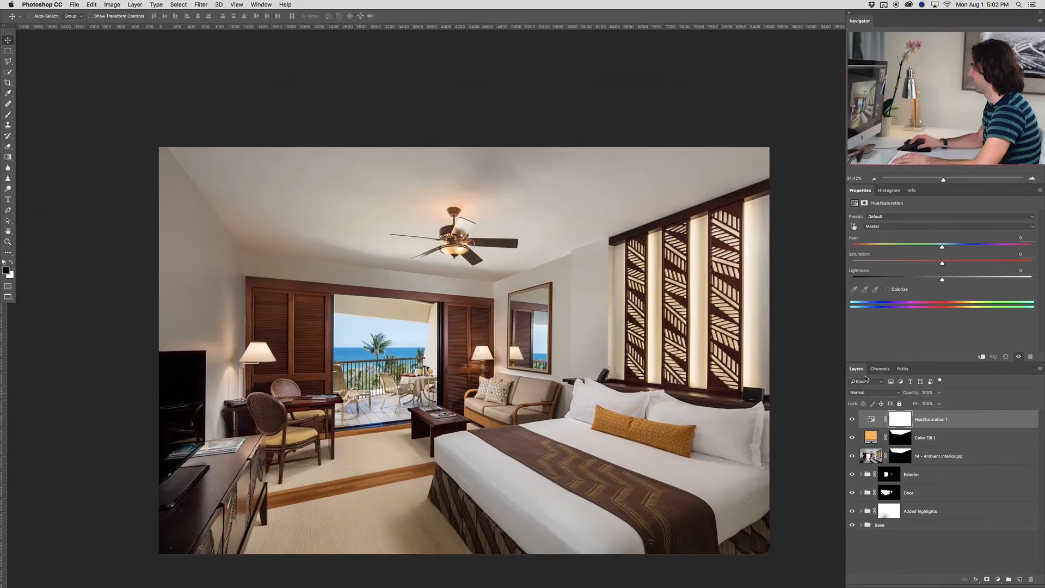
{"action": "left_click", "coordinate": [854, 227]}
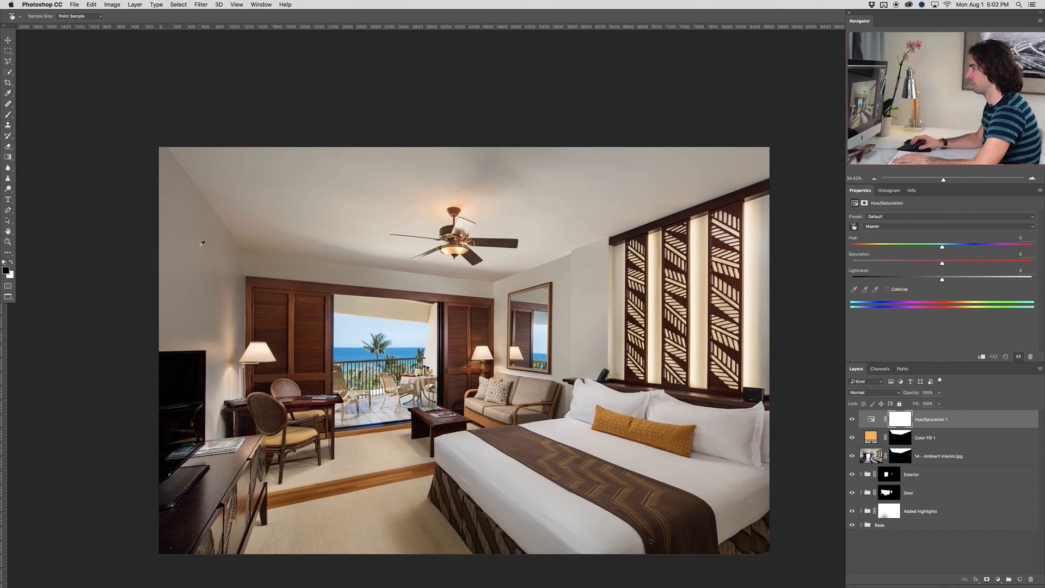
Target the left wall's color in Hue/Saturation 1, shift its range, lower saturation to -22, and compare the room with and without the adjustment
{"action": "left_click", "coordinate": [192, 239]}
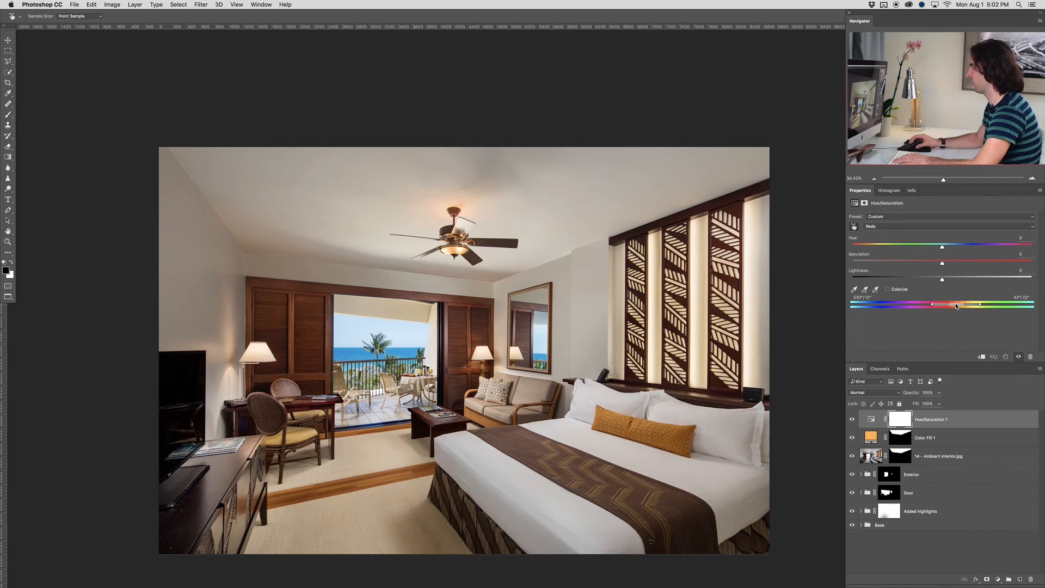
{"action": "left_click_drag", "start_coordinate": [956, 305], "coordinate": [958, 306]}
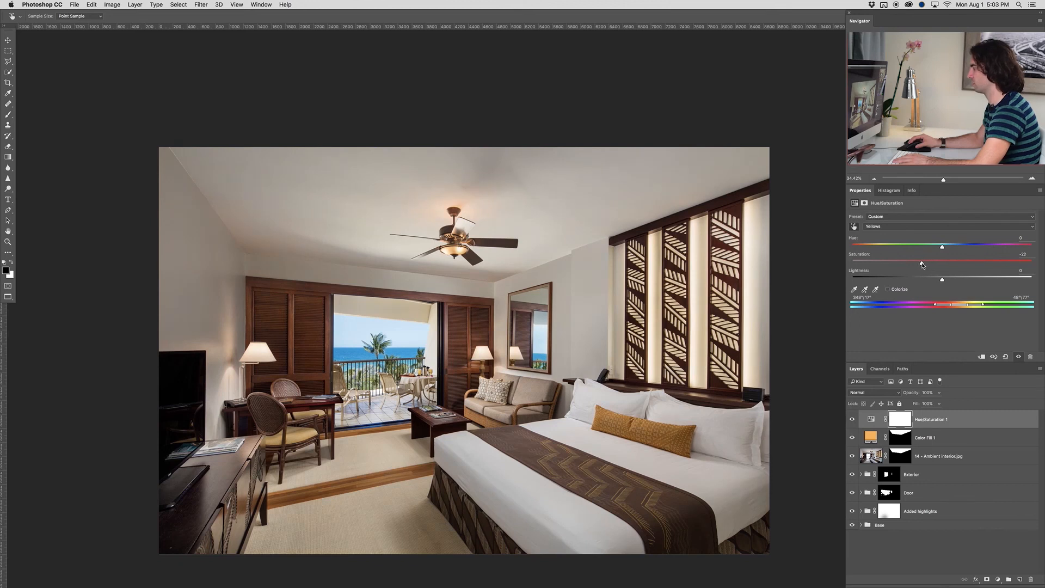
{"action": "left_click", "coordinate": [851, 419]}
{"action": "left_click", "coordinate": [851, 418]}
{"action": "left_click", "coordinate": [852, 419]}
{"action": "left_click", "coordinate": [852, 418]}
{"action": "left_click", "coordinate": [851, 419]}
{"action": "left_click", "coordinate": [851, 418]}
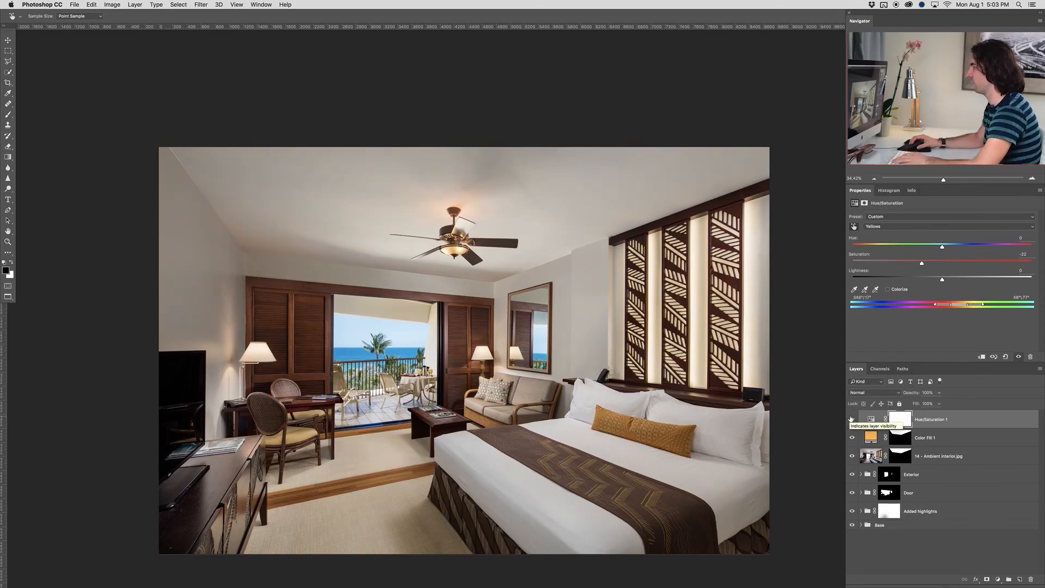
{"action": "left_click", "coordinate": [851, 418]}
{"action": "left_click", "coordinate": [851, 419]}
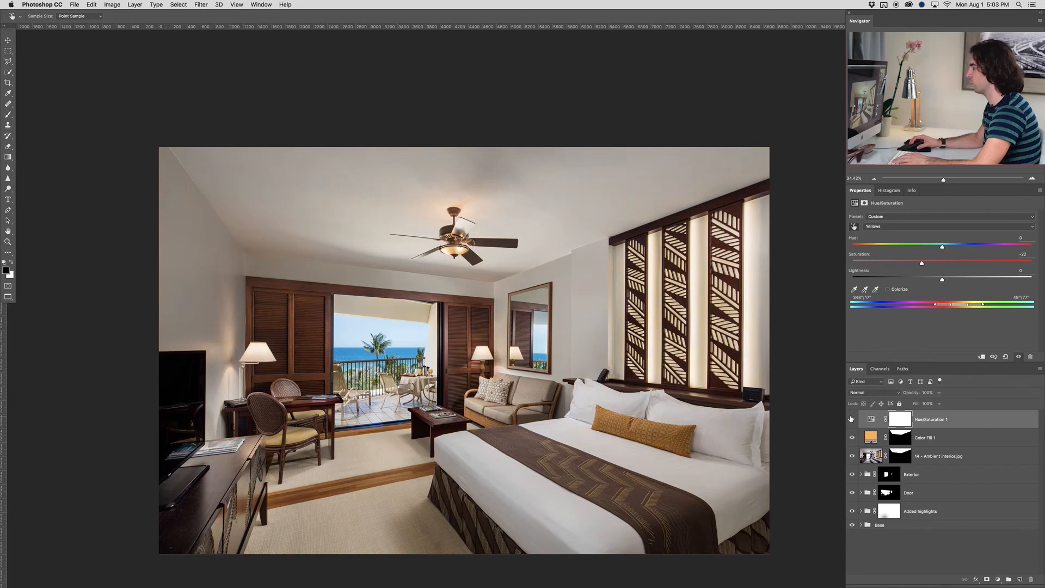
Mask the Hue/Saturation 1 adjustment off the wooden floor strip with a 400 px black brush at 100% opacity
{"action": "key", "text": "v"}
{"action": "left_click", "coordinate": [903, 420]}
{"action": "key", "text": "b"}
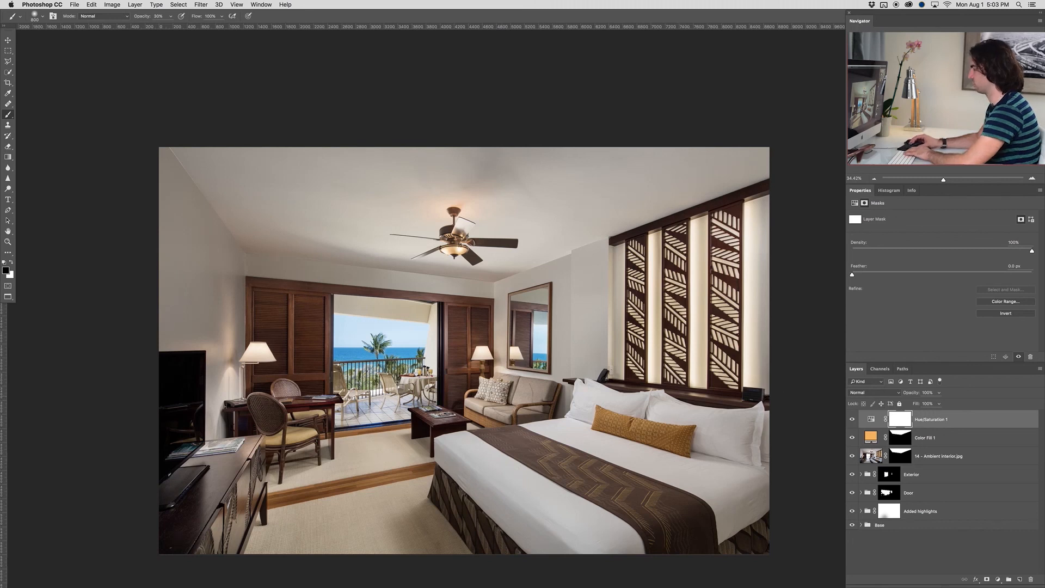
{"action": "key", "text": "bracketleft"}
{"action": "key", "text": "bracketleft"}
{"action": "key", "text": "bracketleft"}
{"action": "key", "text": "bracketleft"}
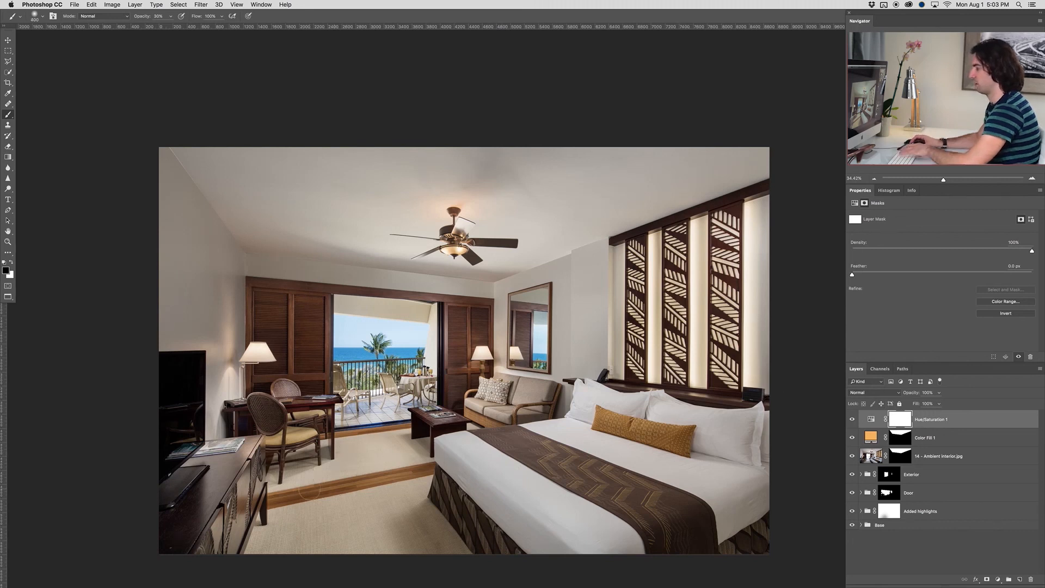
{"action": "key", "text": "0"}
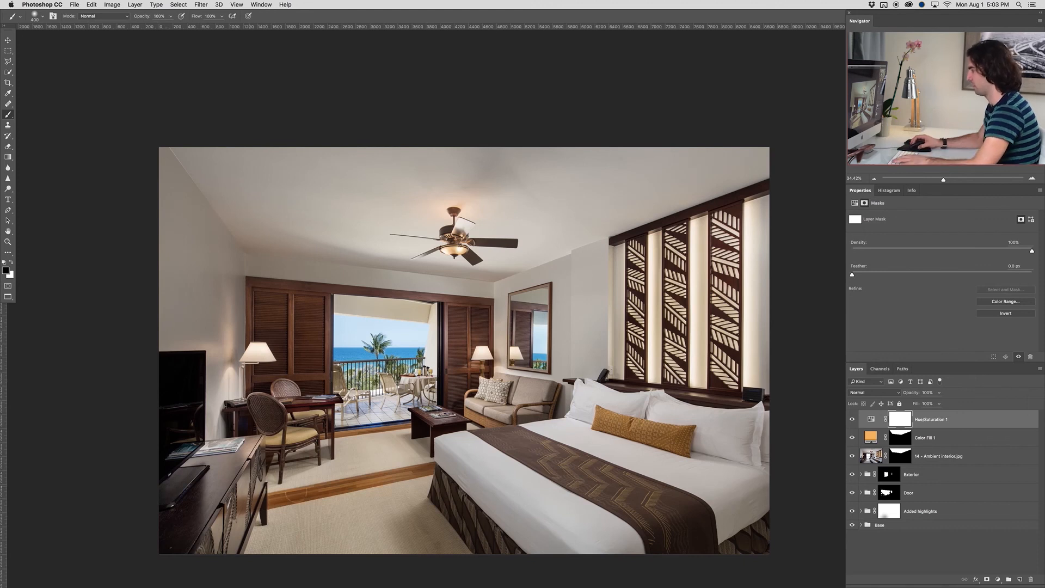
{"action": "left_click_drag", "start_coordinate": [432, 470], "coordinate": [442, 467]}
Paint black on the Hue/Saturation 1 mask over the brown bed runner and the patterned bed skirt
{"action": "key", "text": "bracketright"}
{"action": "key", "text": "bracketright"}
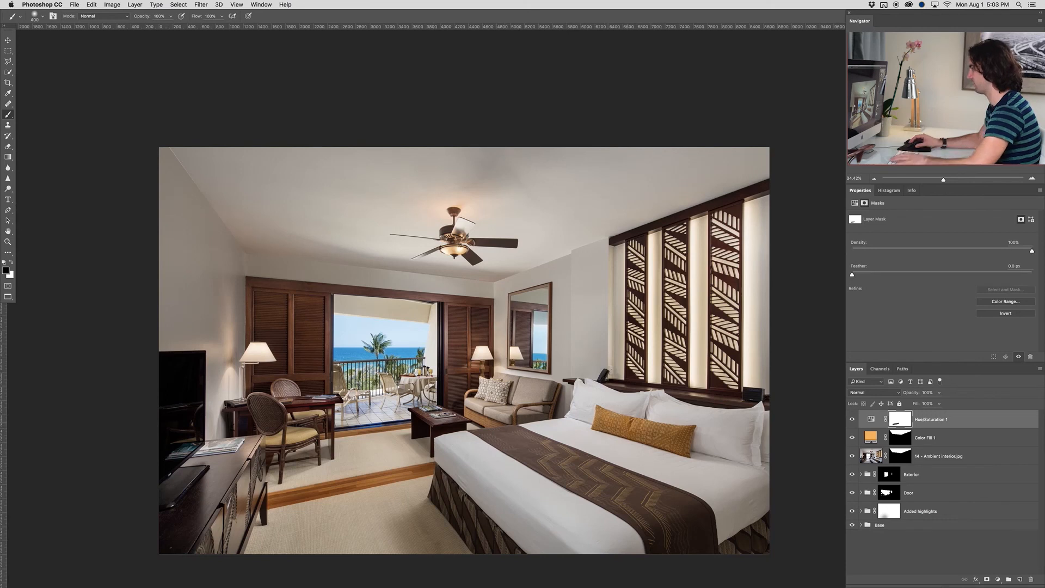
{"action": "key", "text": "bracketleft"}
{"action": "key", "text": "bracketleft"}
{"action": "mouse_move", "coordinate": [541, 440]}
{"action": "left_mouse_down"}
{"action": "mouse_move", "coordinate": [671, 519]}
{"action": "mouse_move", "coordinate": [660, 533]}
{"action": "mouse_move", "coordinate": [598, 495]}
{"action": "left_mouse_up"}
{"action": "mouse_move", "coordinate": [519, 450]}
{"action": "left_mouse_down"}
{"action": "mouse_move", "coordinate": [690, 531]}
{"action": "mouse_move", "coordinate": [676, 519]}
{"action": "left_mouse_up"}
{"action": "mouse_move", "coordinate": [434, 487]}
{"action": "left_mouse_down"}
{"action": "mouse_move", "coordinate": [488, 542]}
{"action": "mouse_move", "coordinate": [442, 496]}
{"action": "left_mouse_up"}
Mask the desaturation off the shuttered doors, chairs and balcony view with a 1300 px black brush, and compare the effect
{"action": "key", "text": "]"}
{"action": "key", "text": "]"}
{"action": "key", "text": "]"}
{"action": "key", "text": "]"}
{"action": "key", "text": "]"}
{"action": "mouse_move", "coordinate": [292, 401]}
{"action": "left_mouse_down"}
{"action": "mouse_move", "coordinate": [286, 433]}
{"action": "mouse_move", "coordinate": [287, 325]}
{"action": "mouse_move", "coordinate": [286, 336]}
{"action": "left_mouse_up"}
{"action": "left_click_drag", "start_coordinate": [472, 345], "coordinate": [466, 371]}
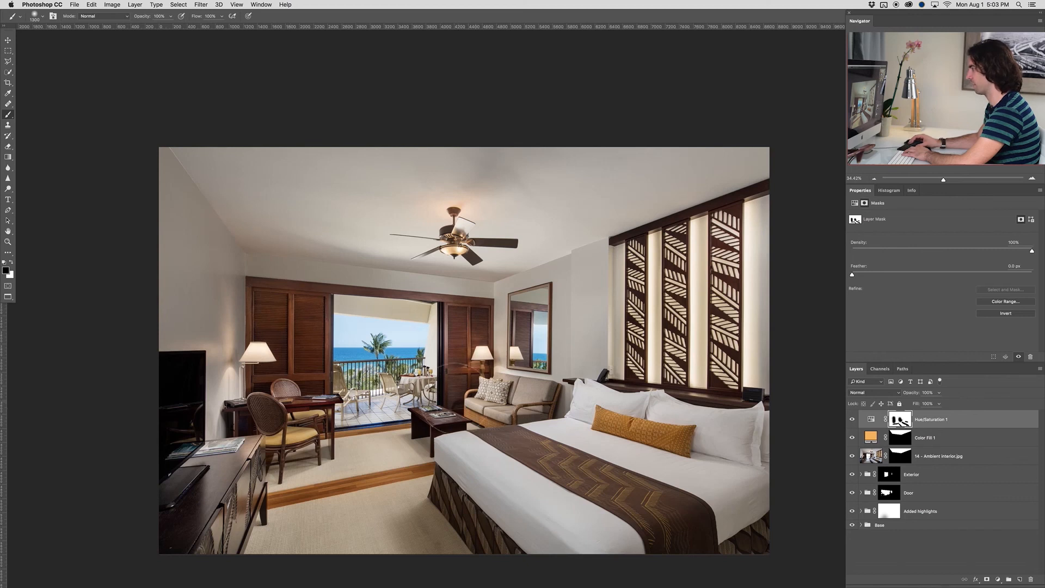
{"action": "left_click_drag", "start_coordinate": [385, 353], "coordinate": [374, 356]}
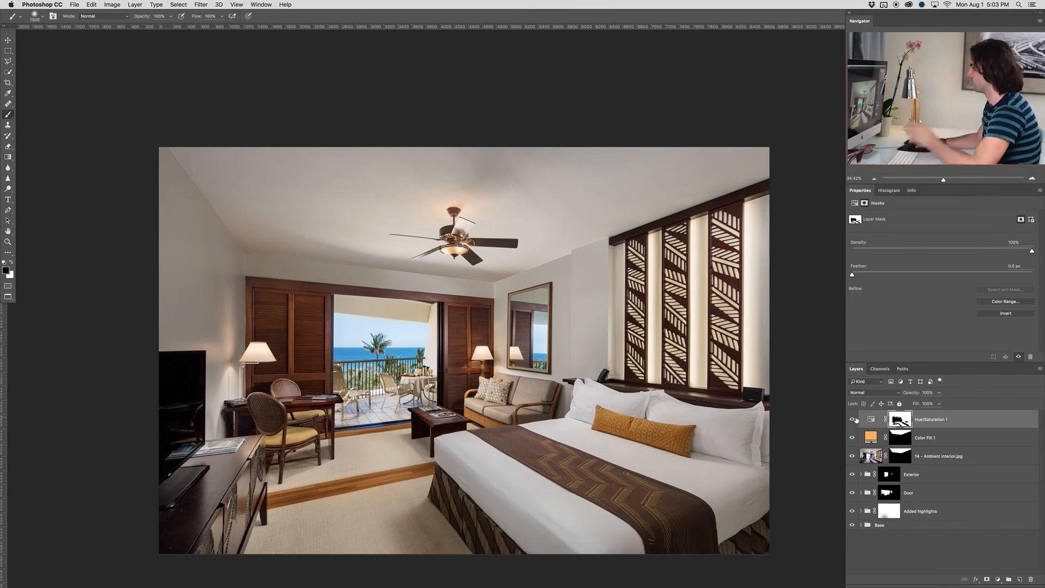
{"action": "left_click", "coordinate": [852, 420]}
{"action": "left_click", "coordinate": [853, 420]}
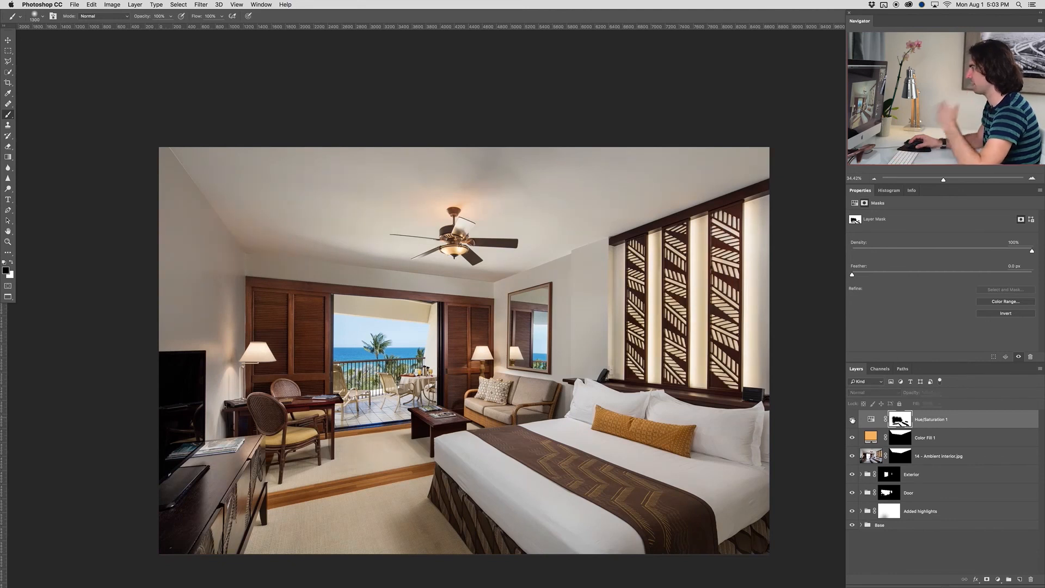
Add a Selective Color adjustment layer above Hue/Saturation 1
{"action": "left_click_drag", "start_coordinate": [554, 408], "coordinate": [526, 377]}
{"action": "scroll", "coordinate": [528, 375], "scroll_direction": "up", "scroll_amount": 3}
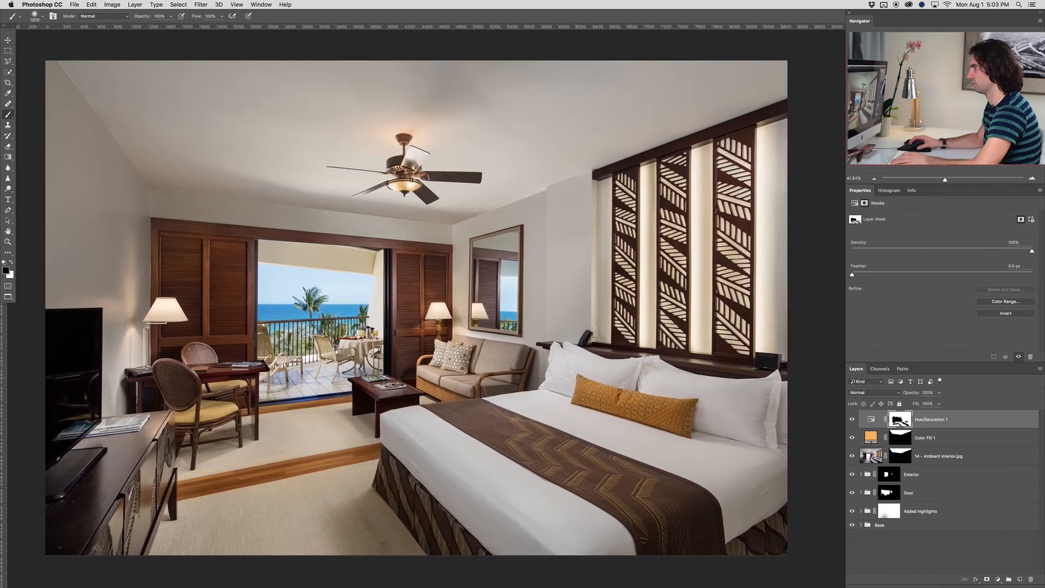
{"action": "left_click_drag", "start_coordinate": [477, 388], "coordinate": [495, 385]}
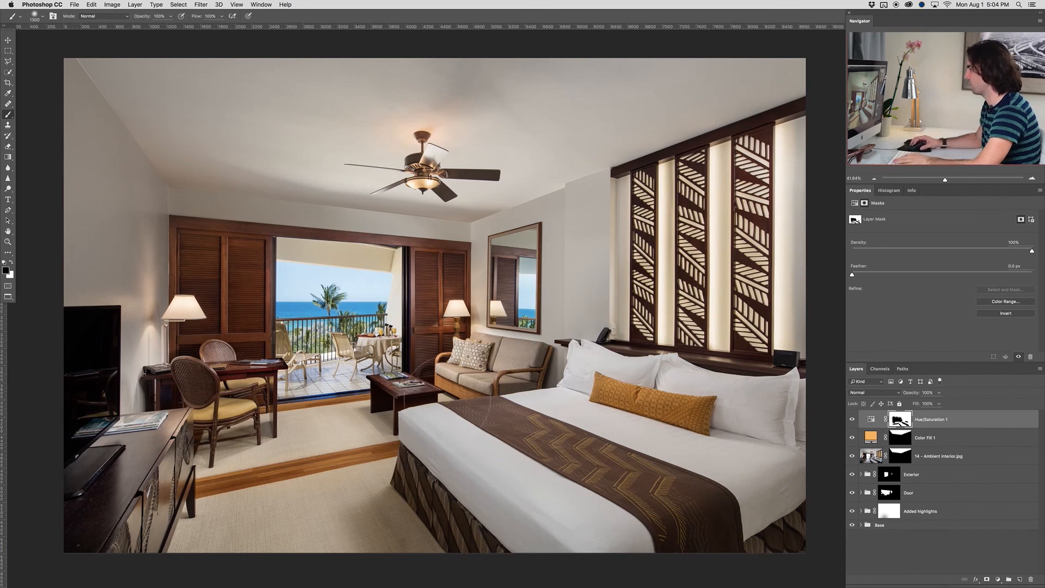
{"action": "key", "text": "v"}
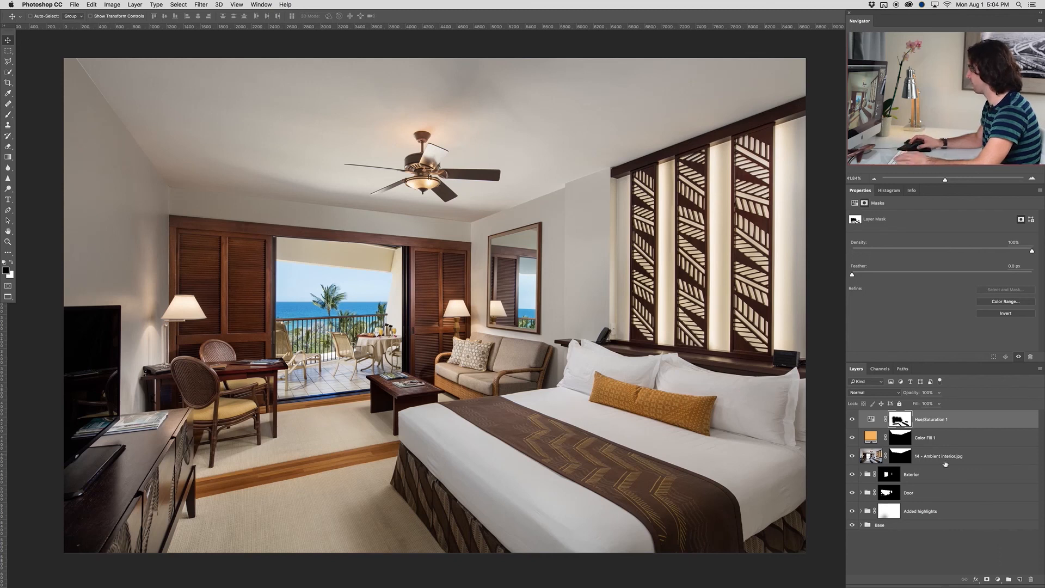
{"action": "left_click", "coordinate": [998, 579]}
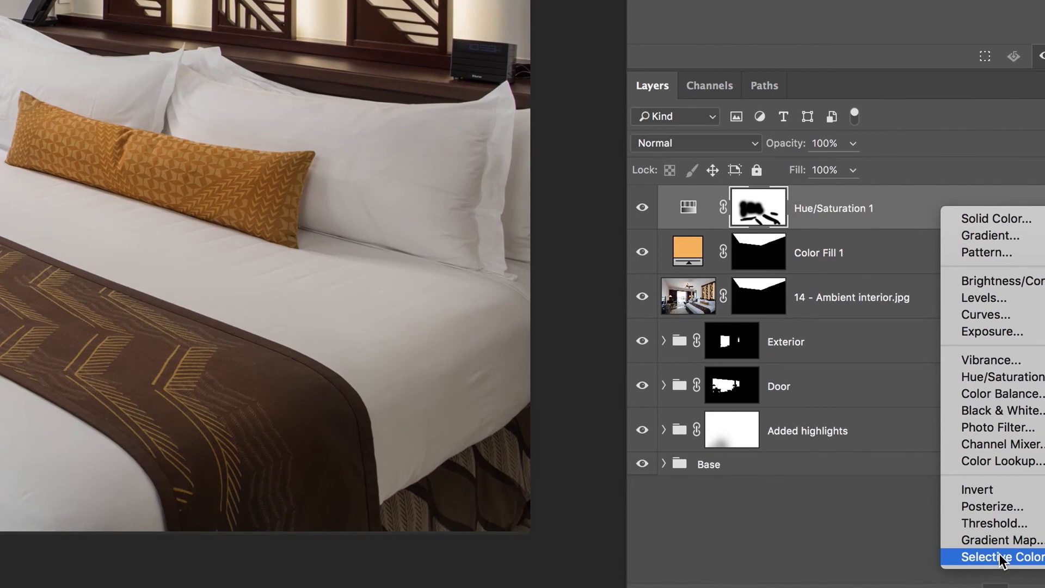
{"action": "left_click", "coordinate": [1000, 564]}
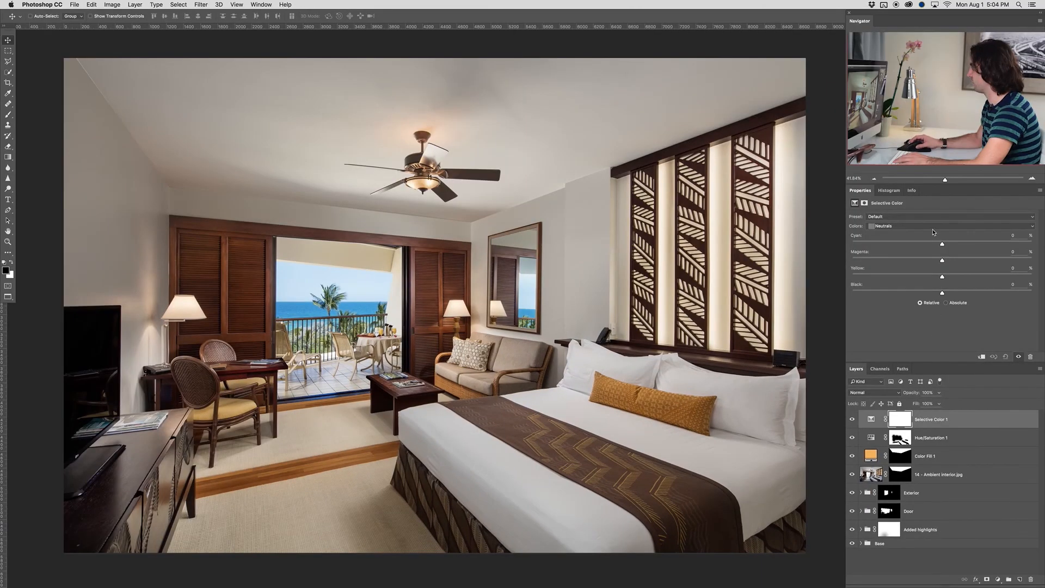
Brighten the Whites in Selective Color 1 by lowering their Black value to -30%
{"action": "left_click", "coordinate": [933, 226]}
{"action": "left_click", "coordinate": [929, 219]}
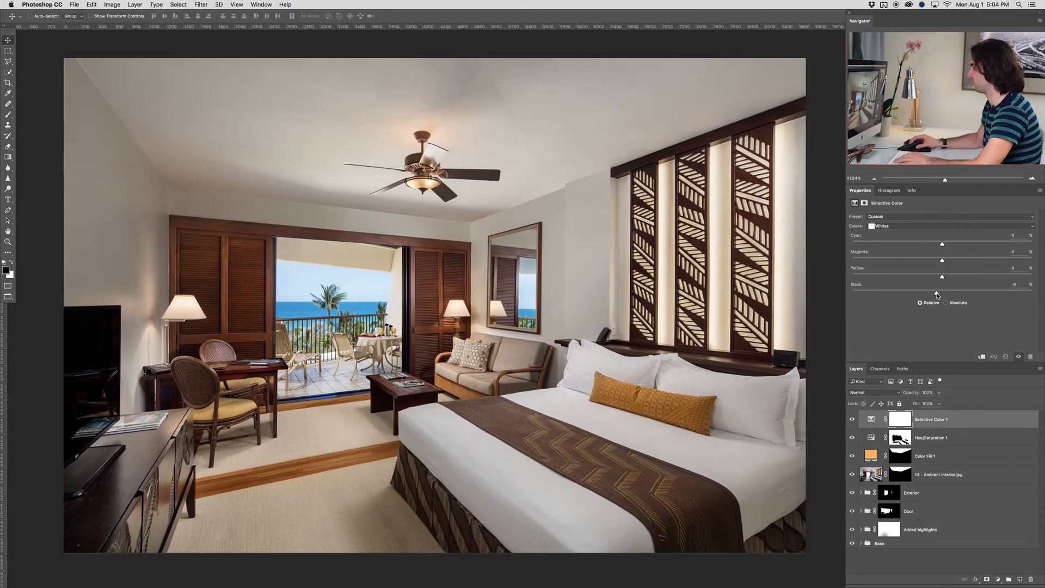
{"action": "left_click_drag", "start_coordinate": [927, 295], "coordinate": [918, 294]}
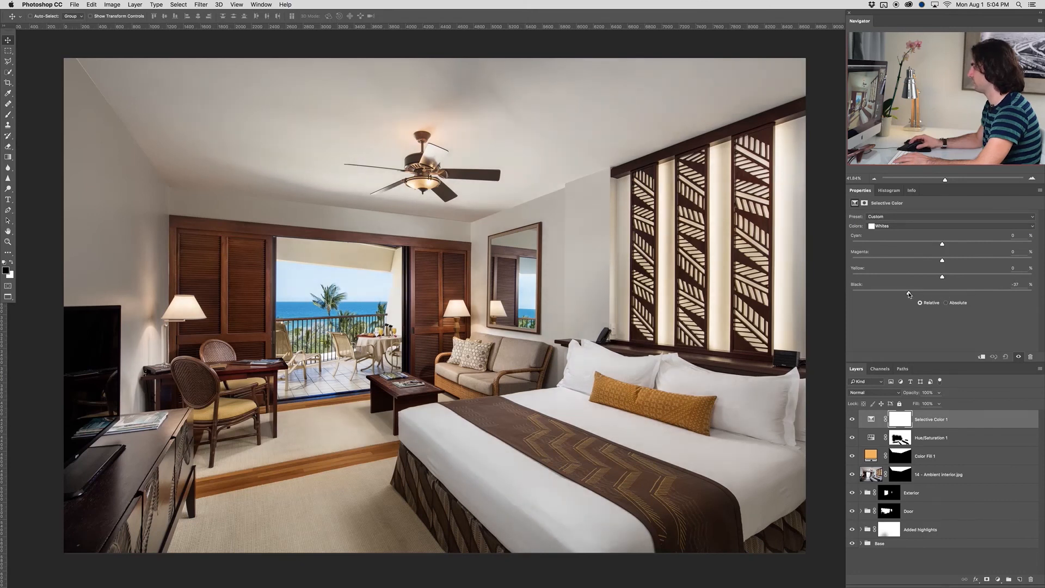
{"action": "left_click_drag", "start_coordinate": [889, 294], "coordinate": [866, 294]}
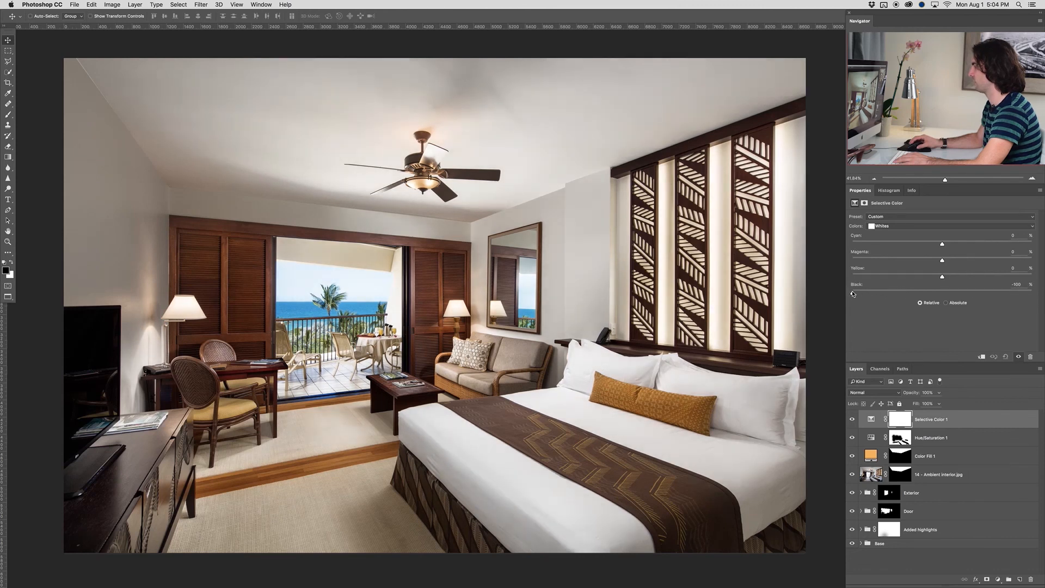
{"action": "mouse_move", "coordinate": [896, 295]}
{"action": "left_mouse_down"}
{"action": "mouse_move", "coordinate": [934, 294]}
{"action": "mouse_move", "coordinate": [914, 296]}
{"action": "left_mouse_up"}
Lower the Neutrals' Black value to -6% in Selective Color 1 and compare the room with and without the adjustment
{"action": "left_click", "coordinate": [899, 226]}
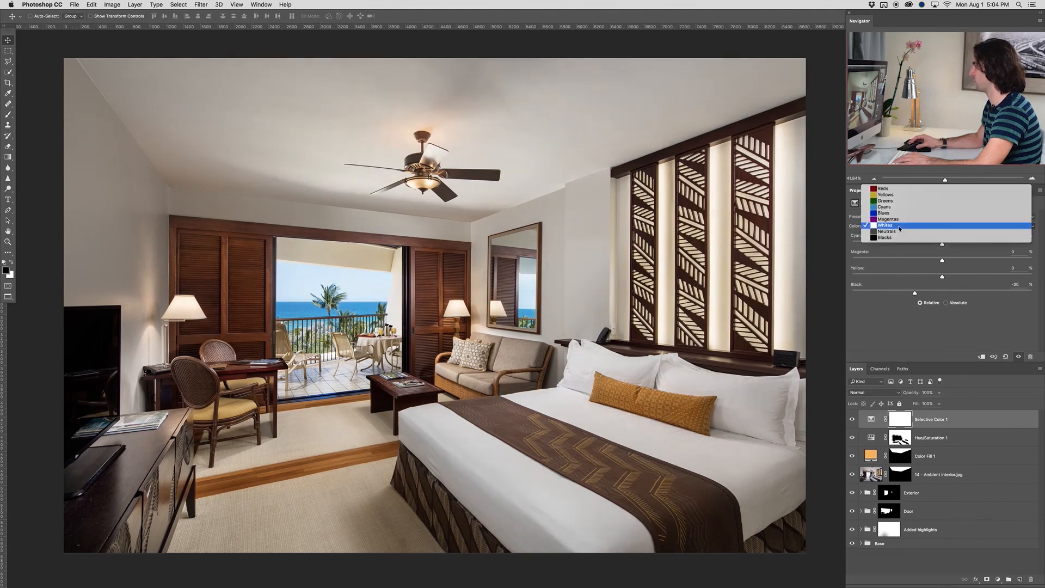
{"action": "left_click", "coordinate": [901, 234]}
{"action": "left_click_drag", "start_coordinate": [921, 297], "coordinate": [935, 295]}
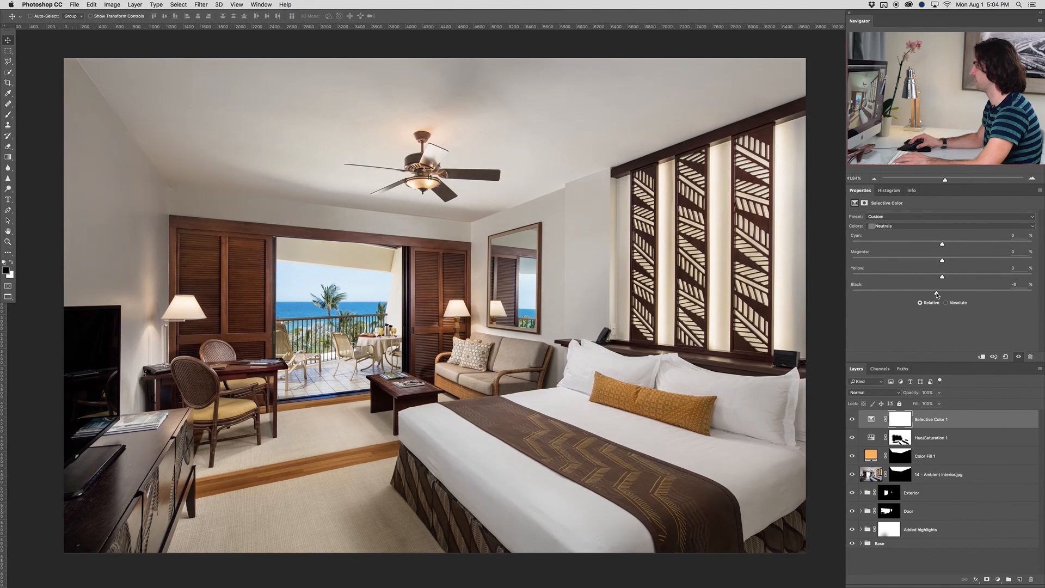
{"action": "left_click", "coordinate": [853, 419]}
{"action": "left_click", "coordinate": [853, 419]}
{"action": "left_click", "coordinate": [853, 419]}
{"action": "left_click", "coordinate": [853, 419]}
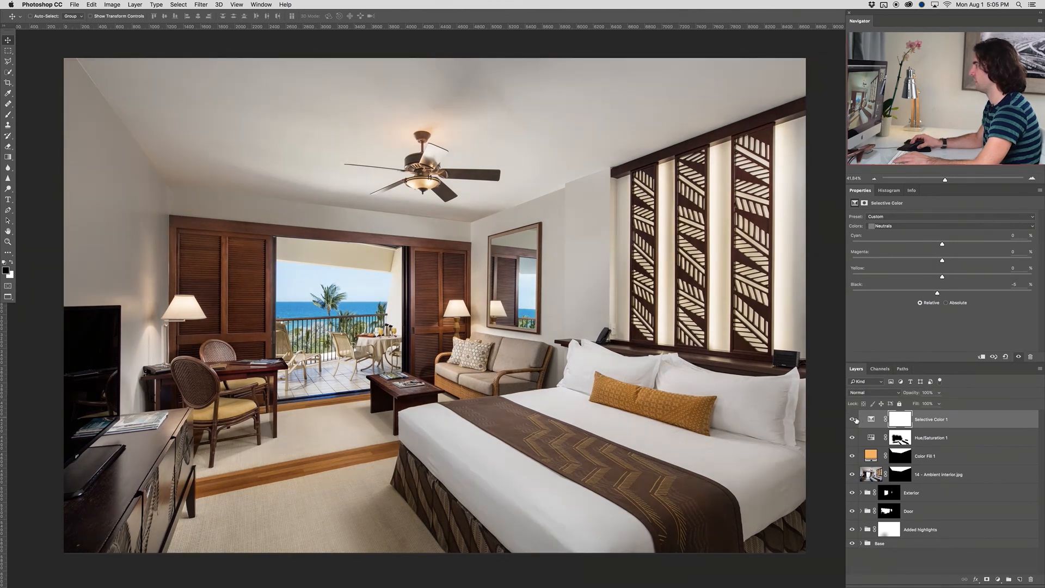
Paint black on the Selective Color 1 mask over the ceiling around the fan to keep the brightening off it
{"action": "scroll", "coordinate": [648, 390], "scroll_direction": "down", "scroll_amount": 2}
{"action": "left_click_drag", "start_coordinate": [649, 390], "coordinate": [601, 372]}
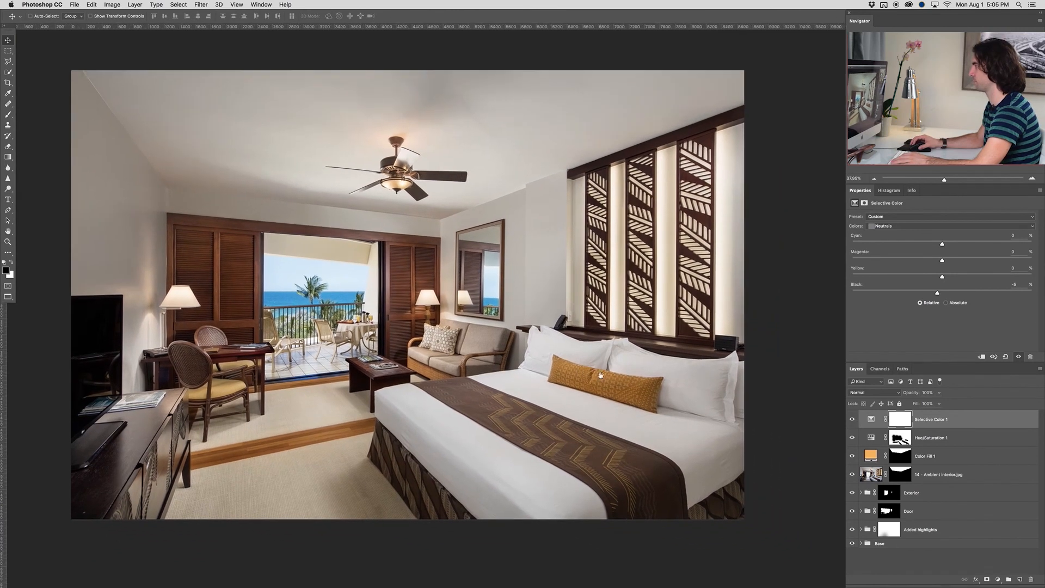
{"action": "left_click", "coordinate": [898, 421]}
{"action": "key", "text": "b"}
{"action": "mouse_move", "coordinate": [399, 168]}
{"action": "left_mouse_down"}
{"action": "mouse_move", "coordinate": [393, 150]}
{"action": "mouse_move", "coordinate": [373, 163]}
{"action": "mouse_move", "coordinate": [463, 166]}
{"action": "left_mouse_up"}
{"action": "mouse_move", "coordinate": [381, 152]}
{"action": "left_mouse_down"}
{"action": "mouse_move", "coordinate": [359, 159]}
{"action": "mouse_move", "coordinate": [252, 121]}
{"action": "mouse_move", "coordinate": [448, 148]}
{"action": "mouse_move", "coordinate": [288, 133]}
{"action": "mouse_move", "coordinate": [290, 159]}
{"action": "left_mouse_up"}
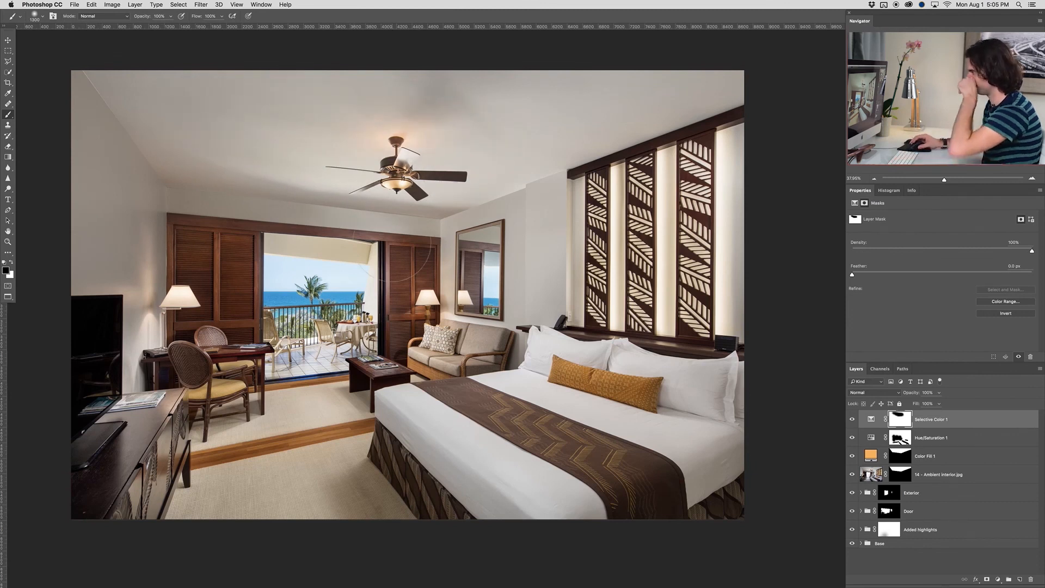
{"action": "scroll", "coordinate": [366, 299], "scroll_direction": "down", "scroll_amount": 1}
{"action": "left_click_drag", "start_coordinate": [334, 307], "coordinate": [371, 319]}
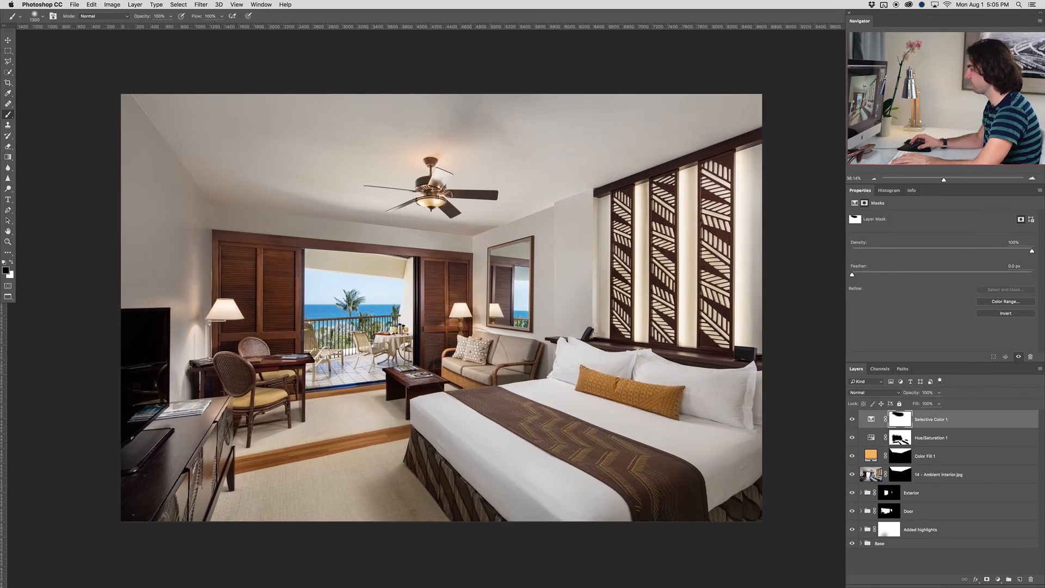
Stamp all visible layers into a new top layer and place three vertical guides at the left door frame and both edges of the carved panels
{"action": "key", "text": "v"}
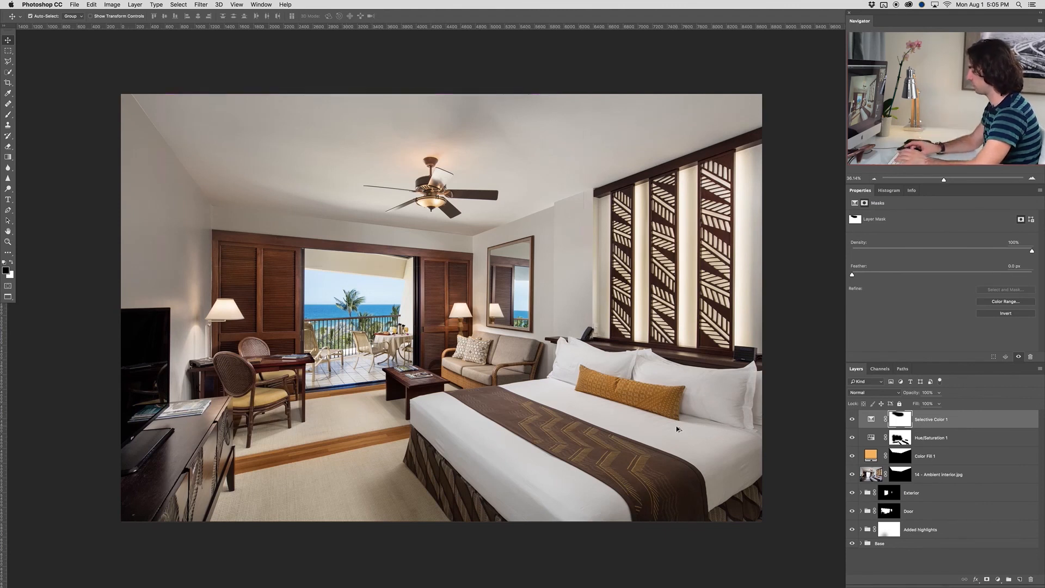
{"action": "key", "text": "super+alt+shift+e"}
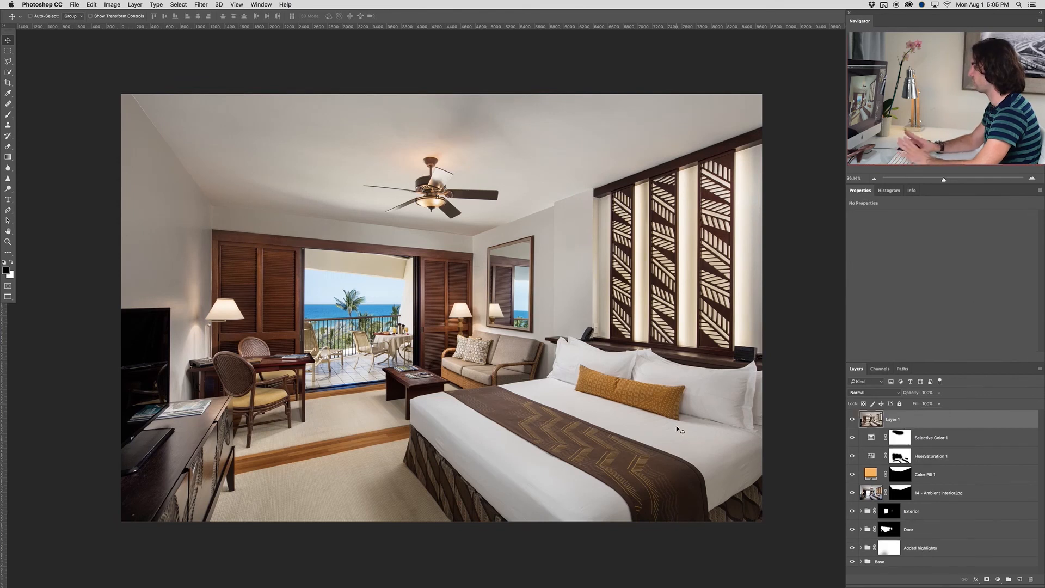
{"action": "left_click_drag", "start_coordinate": [4, 354], "coordinate": [211, 348]}
{"action": "left_click_drag", "start_coordinate": [10, 361], "coordinate": [593, 393]}
{"action": "left_click_drag", "start_coordinate": [2, 382], "coordinate": [732, 415]}
Check the carved panel's vertical edge against the guide and start a Skew transform on the merged Layer 1
{"action": "scroll", "coordinate": [760, 222], "scroll_direction": "up", "scroll_amount": 1}
{"action": "scroll", "coordinate": [759, 222], "scroll_direction": "up", "scroll_amount": 10}
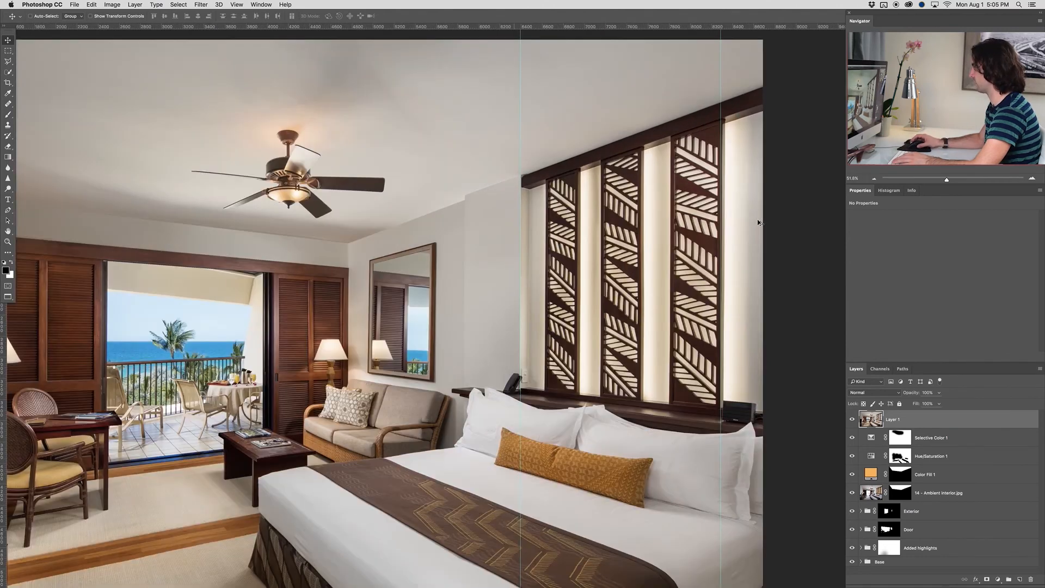
{"action": "scroll", "coordinate": [702, 361], "scroll_direction": "up", "scroll_amount": 15}
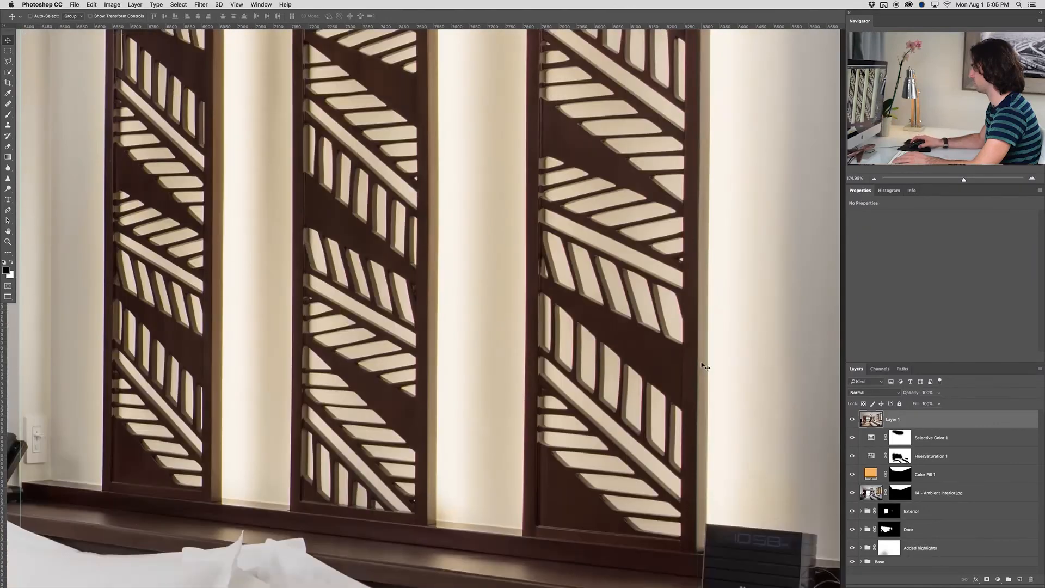
{"action": "scroll", "coordinate": [702, 363], "scroll_direction": "down", "scroll_amount": 10}
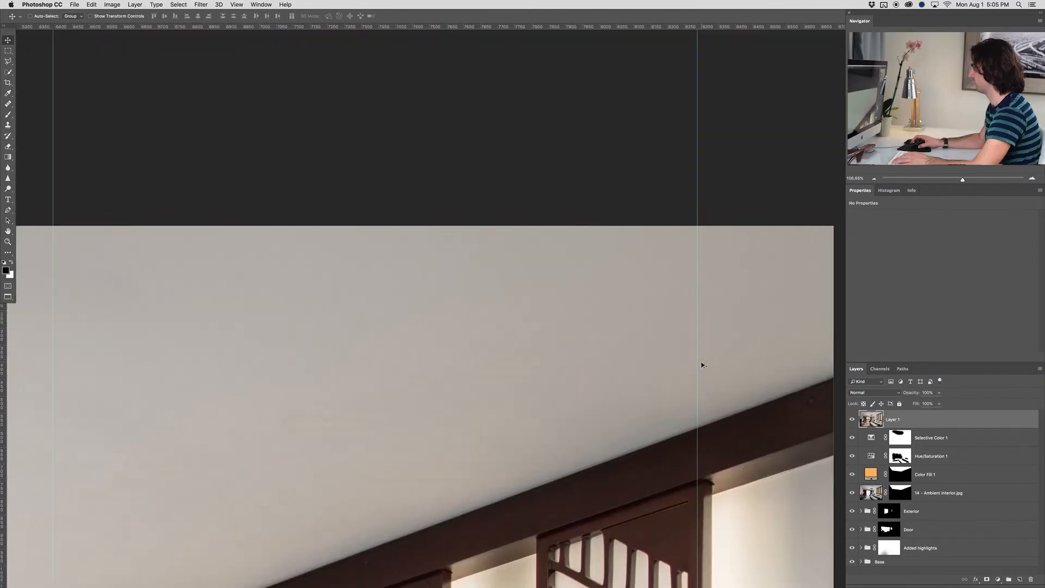
{"action": "key", "text": "super+t"}
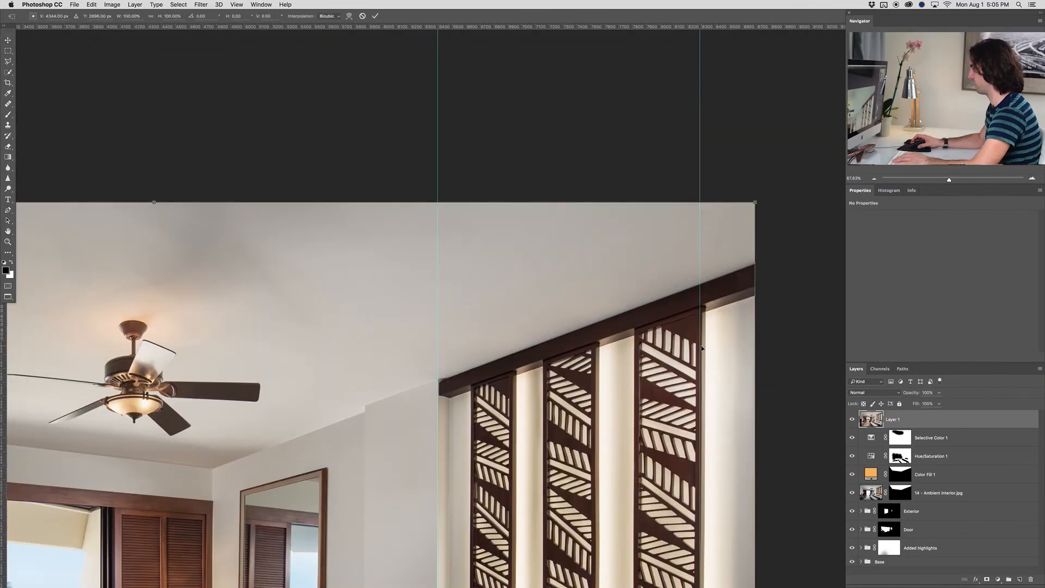
{"action": "right_click", "coordinate": [702, 345]}
{"action": "left_click", "coordinate": [715, 375]}
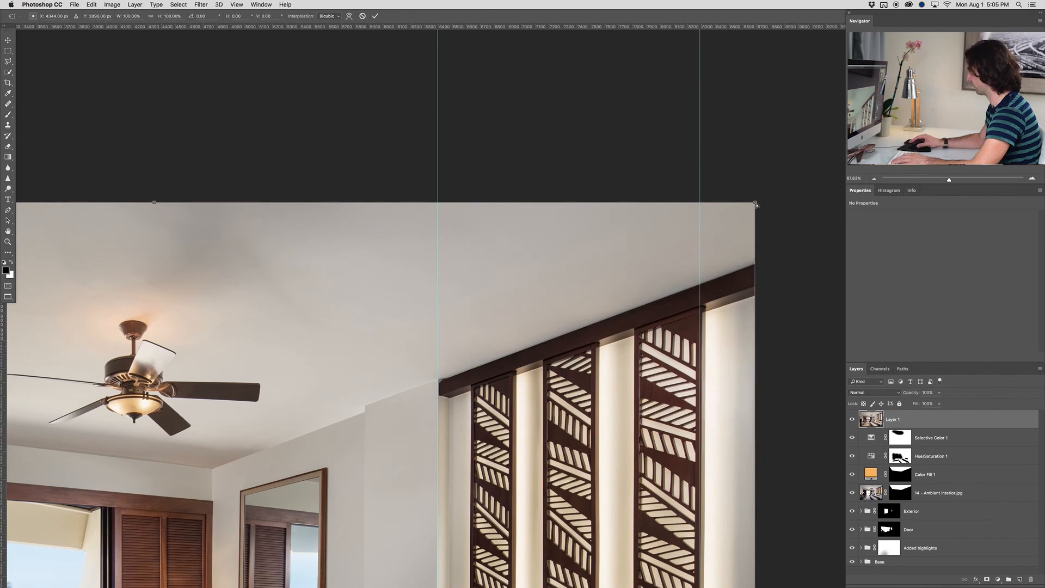
Try skewing Layer 1's upper-right corner inward by about 0.2°, and undo the skew
{"action": "left_click_drag", "start_coordinate": [755, 203], "coordinate": [753, 202]}
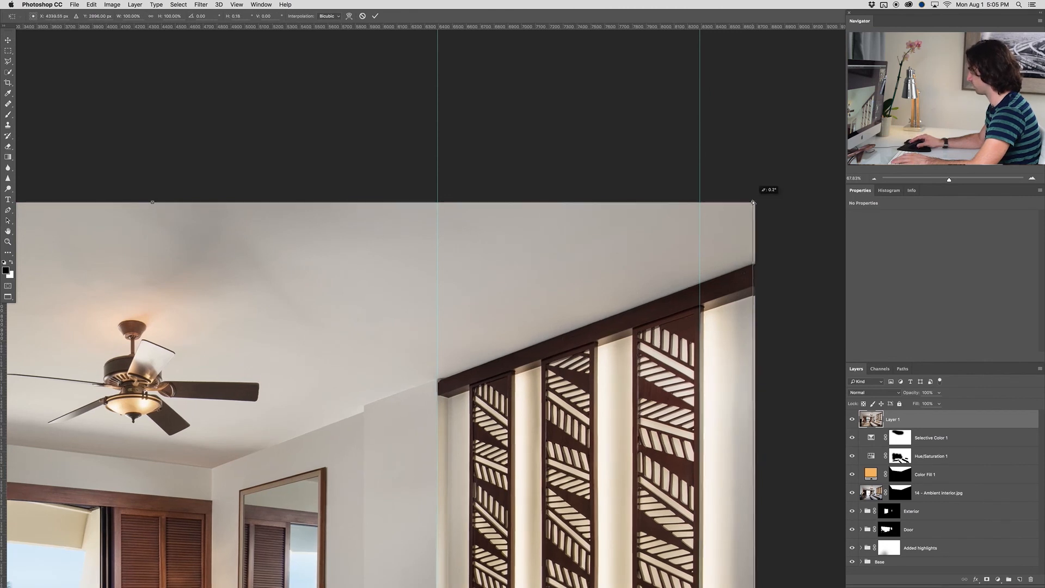
{"action": "key", "text": "super+z"}
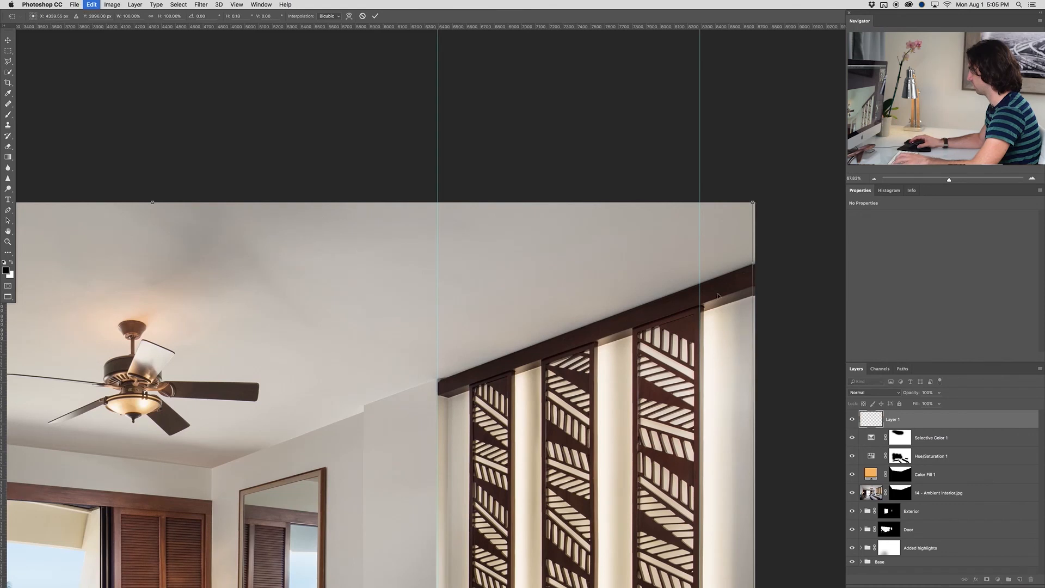
{"action": "scroll", "coordinate": [719, 368], "scroll_direction": "down", "scroll_amount": 10}
{"action": "scroll", "coordinate": [718, 368], "scroll_direction": "down", "scroll_amount": 6}
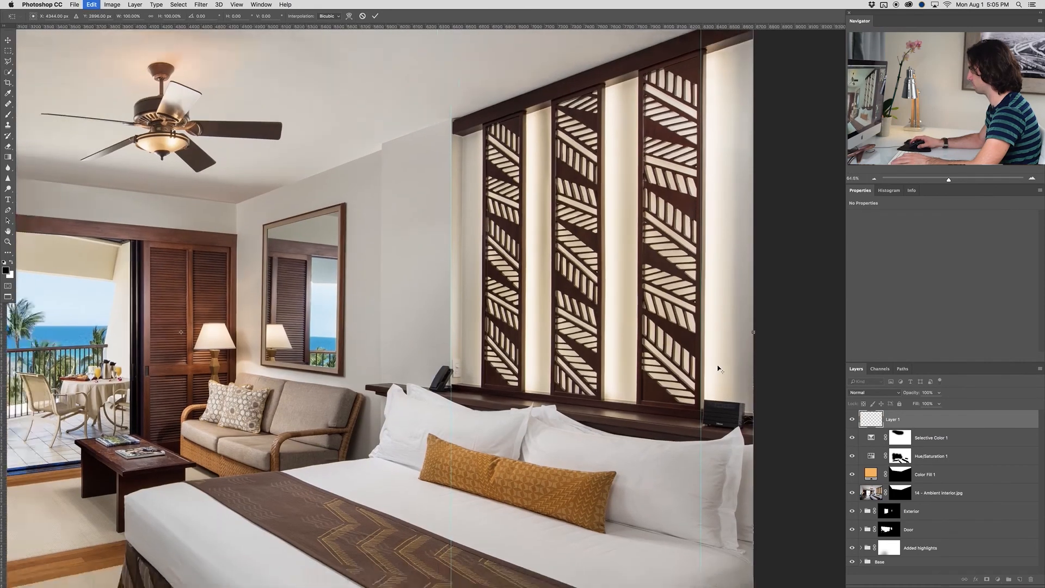
{"action": "scroll", "coordinate": [718, 368], "scroll_direction": "down", "scroll_amount": 3}
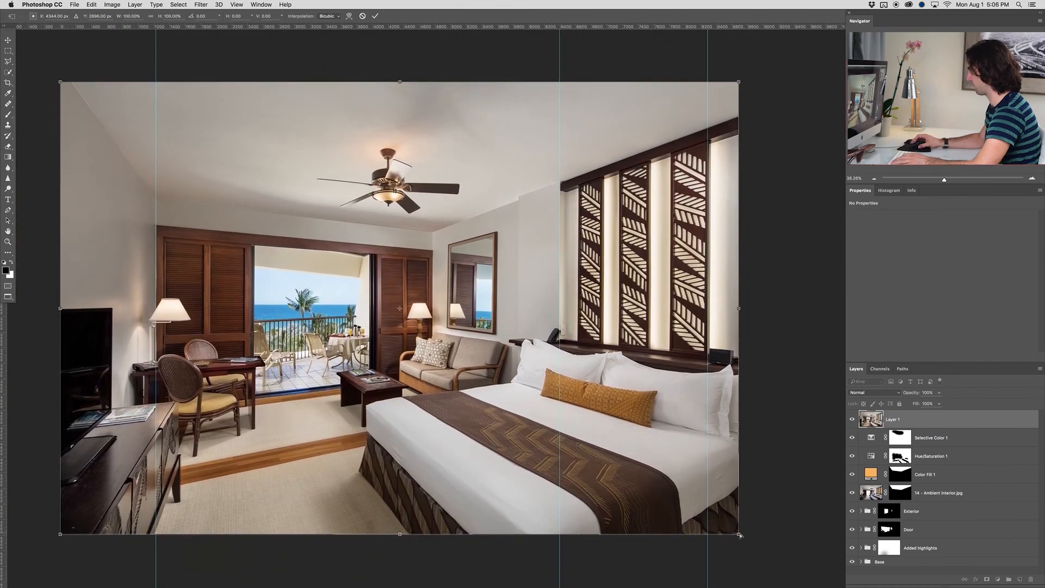
Skew Layer 1's lower-right corner outward by about 0.3°, check the left door frame against its guide, apply the transform and hide the guides
{"action": "left_click_drag", "start_coordinate": [739, 535], "coordinate": [741, 536]}
{"action": "scroll", "coordinate": [326, 436], "scroll_direction": "left", "scroll_amount": 3}
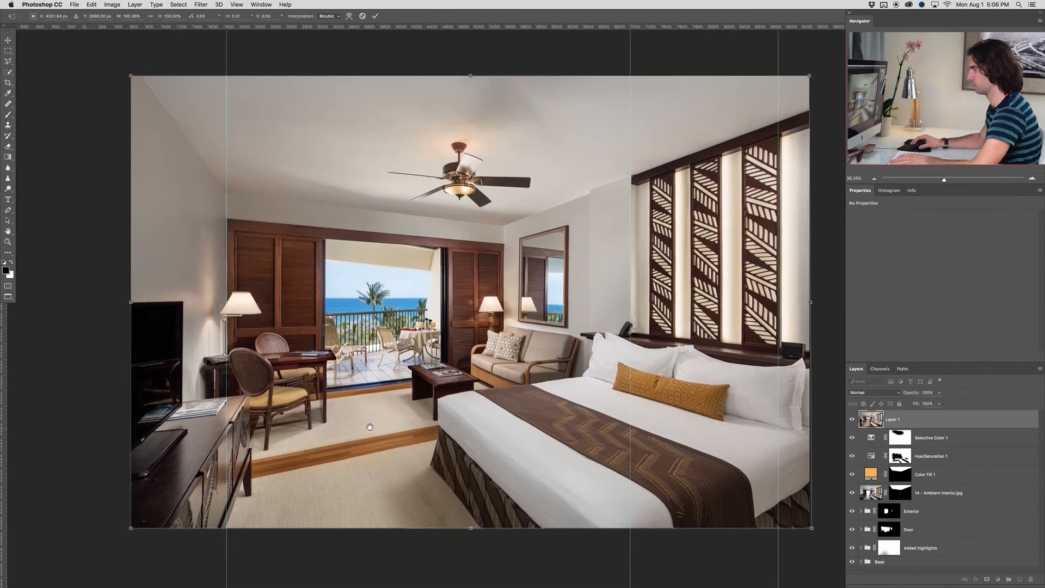
{"action": "scroll", "coordinate": [226, 353], "scroll_direction": "up", "scroll_amount": 3}
{"action": "scroll", "coordinate": [226, 352], "scroll_direction": "up", "scroll_amount": 8}
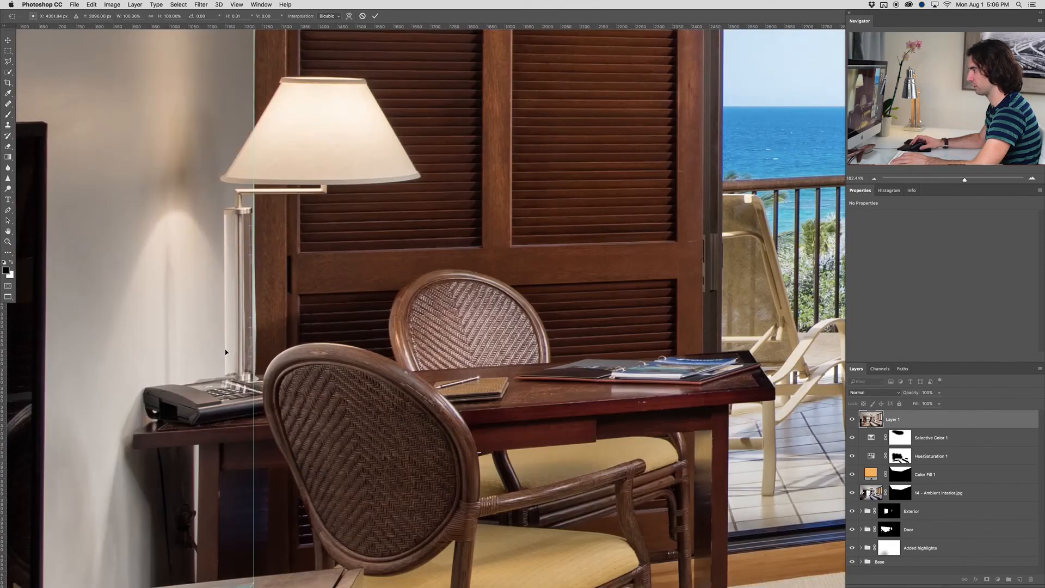
{"action": "scroll", "coordinate": [226, 353], "scroll_direction": "down", "scroll_amount": 10}
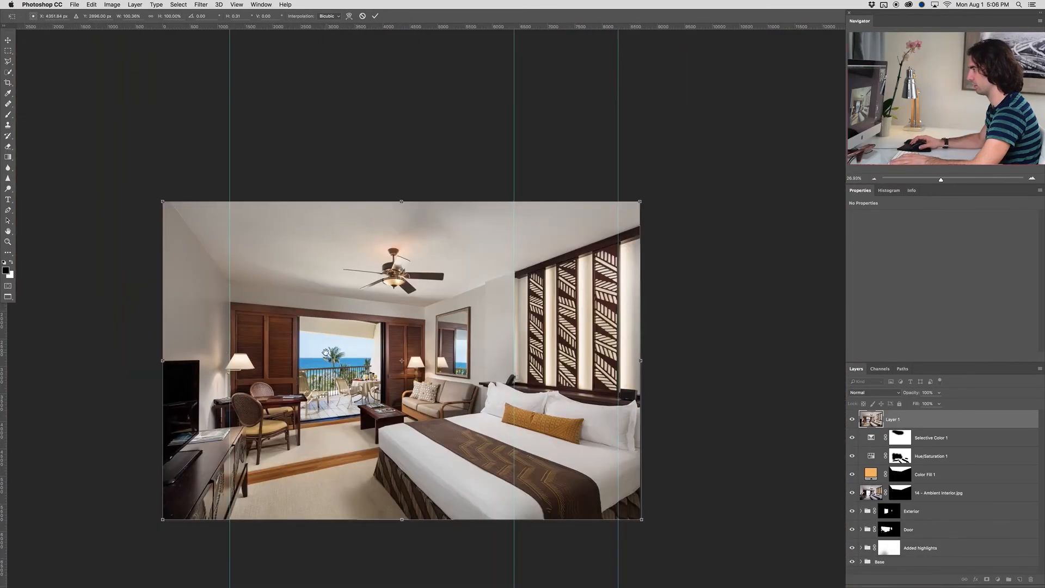
{"action": "left_click_drag", "start_coordinate": [325, 352], "coordinate": [322, 350]}
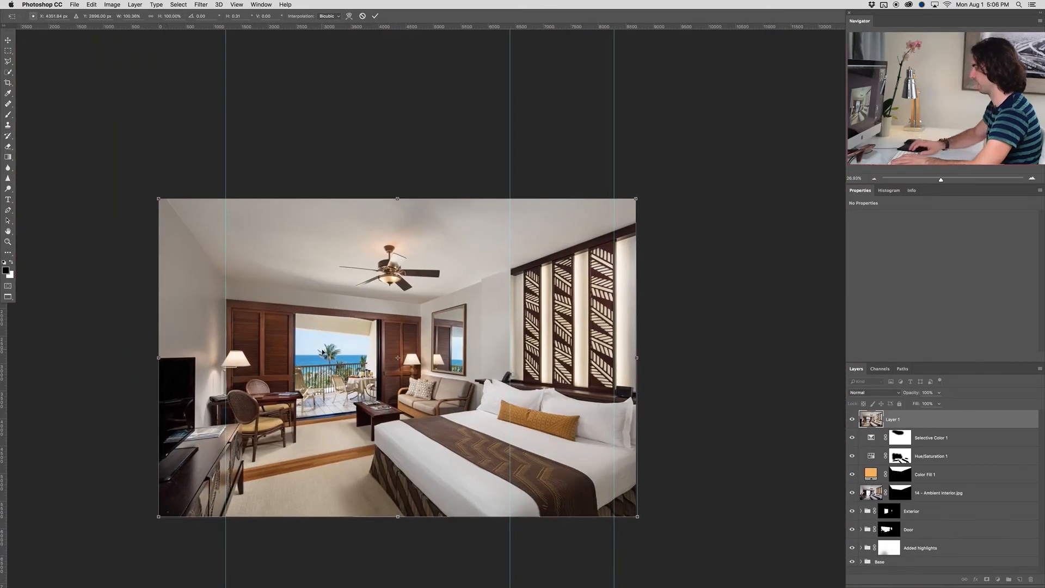
{"action": "key", "text": "Return"}
{"action": "key", "text": "super+semicolon"}
Hide the layers between Layer 1 and the Base group, and toggle Layer 1's visibility to compare the finished composite with the base exposure
{"action": "scroll", "coordinate": [371, 340], "scroll_direction": "up", "scroll_amount": 3}
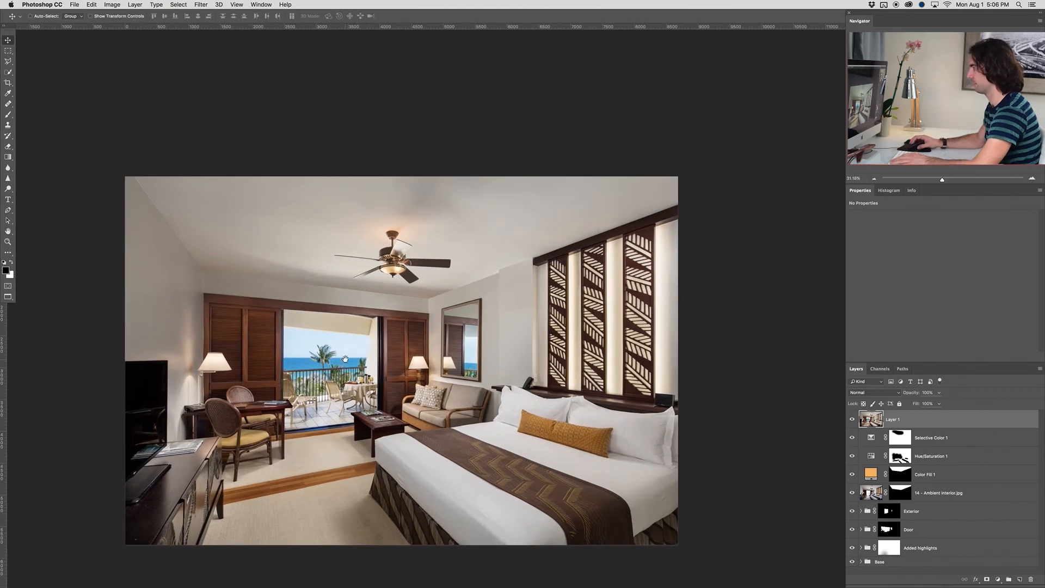
{"action": "scroll", "coordinate": [391, 313], "scroll_direction": "up", "scroll_amount": 3}
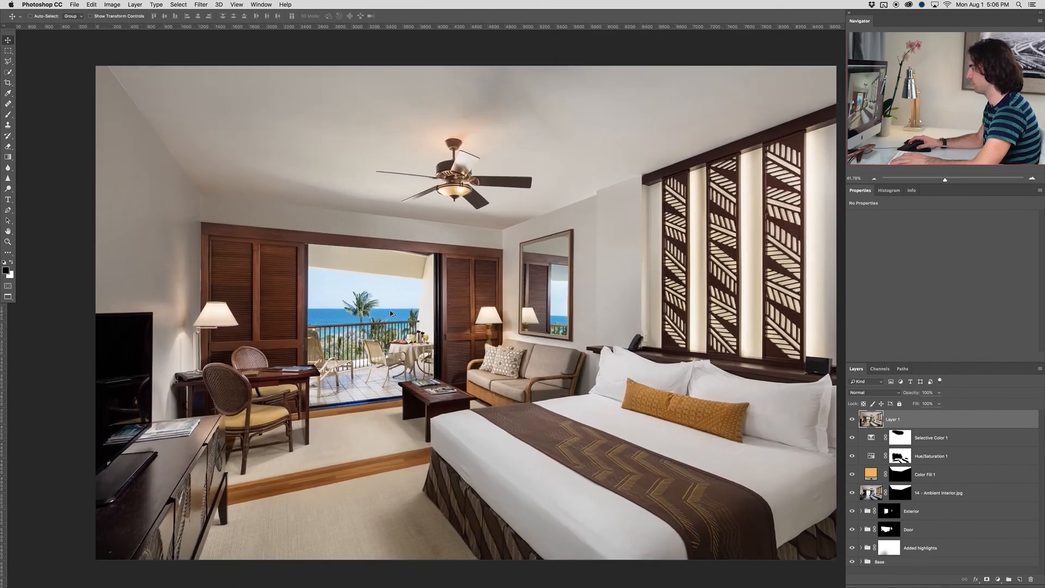
{"action": "left_click_drag", "start_coordinate": [469, 326], "coordinate": [463, 331]}
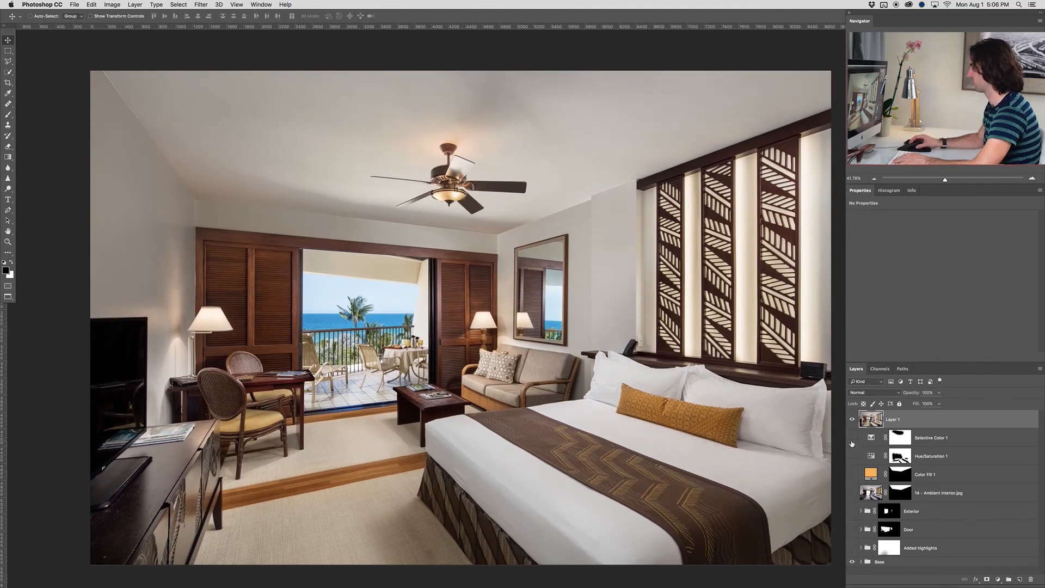
{"action": "left_click", "coordinate": [853, 420]}
{"action": "left_click", "coordinate": [852, 420]}
{"action": "left_click_drag", "start_coordinate": [792, 422], "coordinate": [785, 420]}
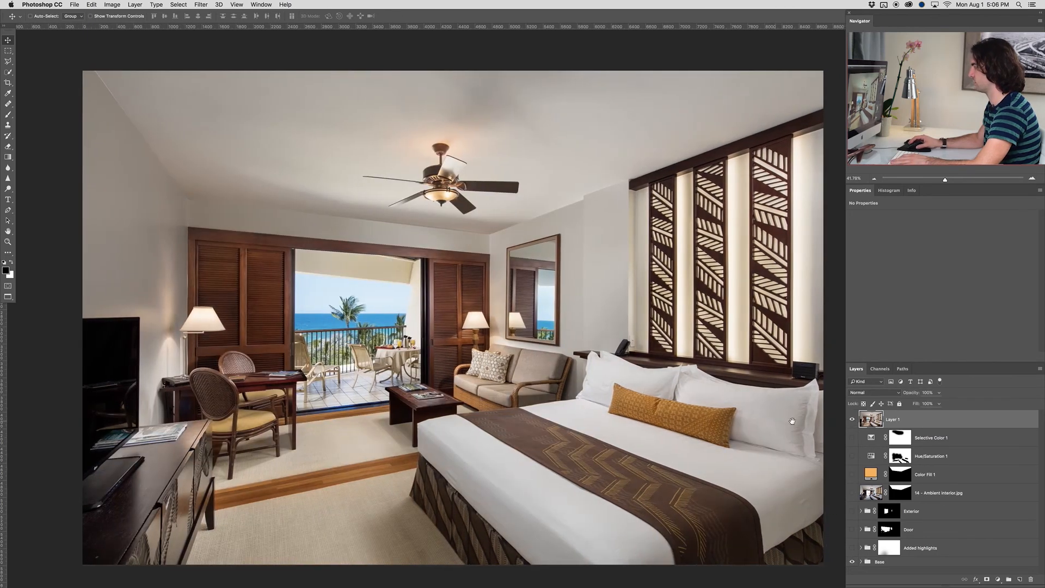
{"action": "left_click", "coordinate": [852, 420]}
{"action": "left_click", "coordinate": [853, 420]}
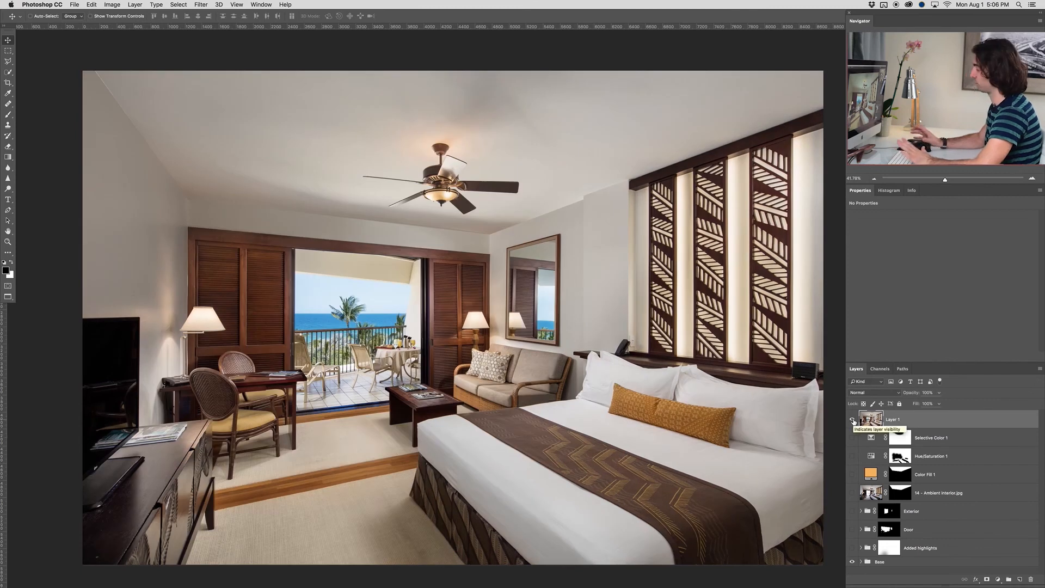
{"action": "left_click", "coordinate": [853, 420]}
{"action": "left_click", "coordinate": [853, 420]}
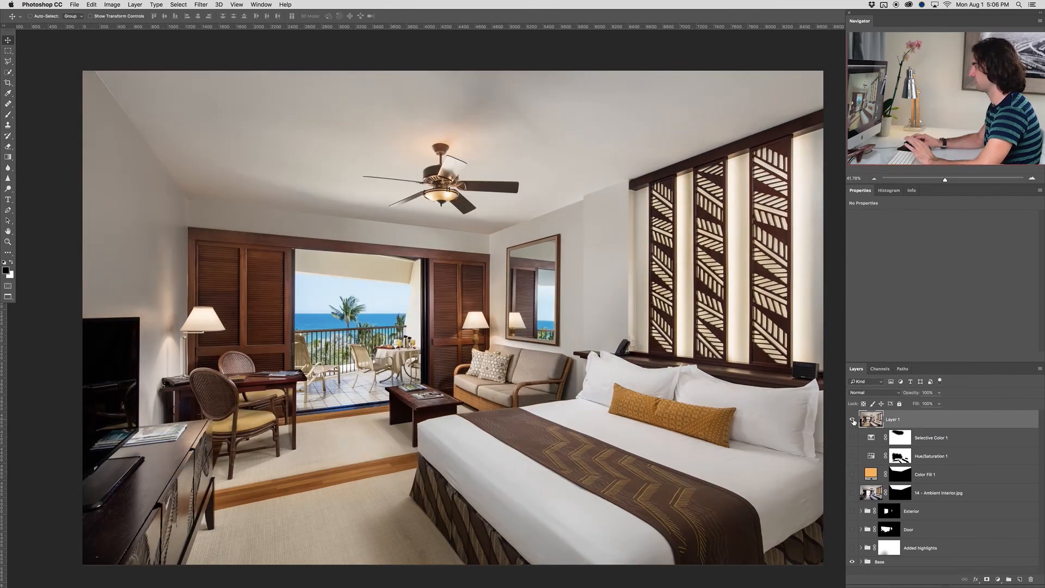
{"action": "left_click", "coordinate": [853, 421]}
{"action": "left_click", "coordinate": [853, 421]}
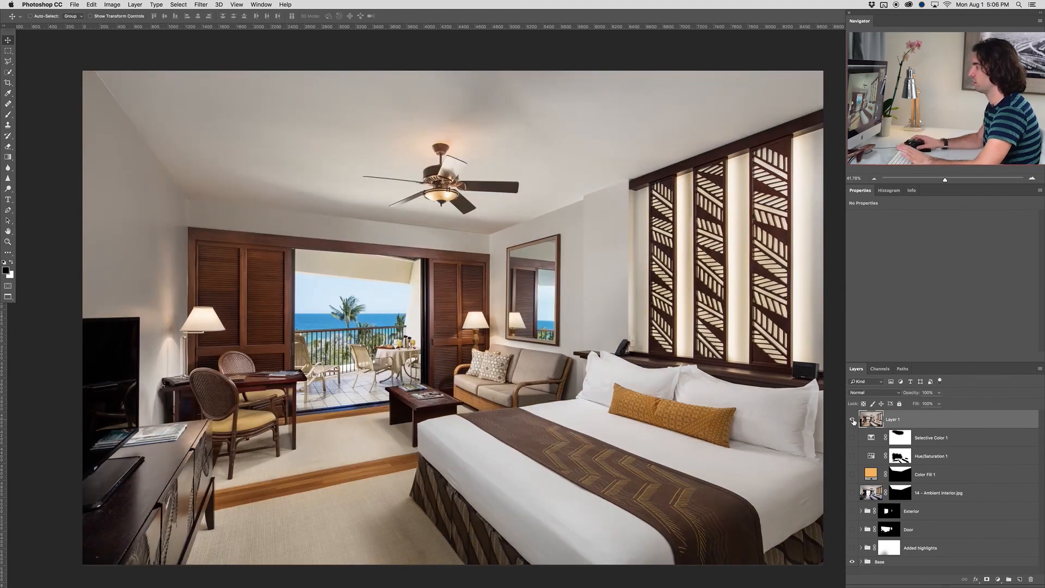
{"action": "scroll", "coordinate": [438, 327], "scroll_direction": "up", "scroll_amount": 3}
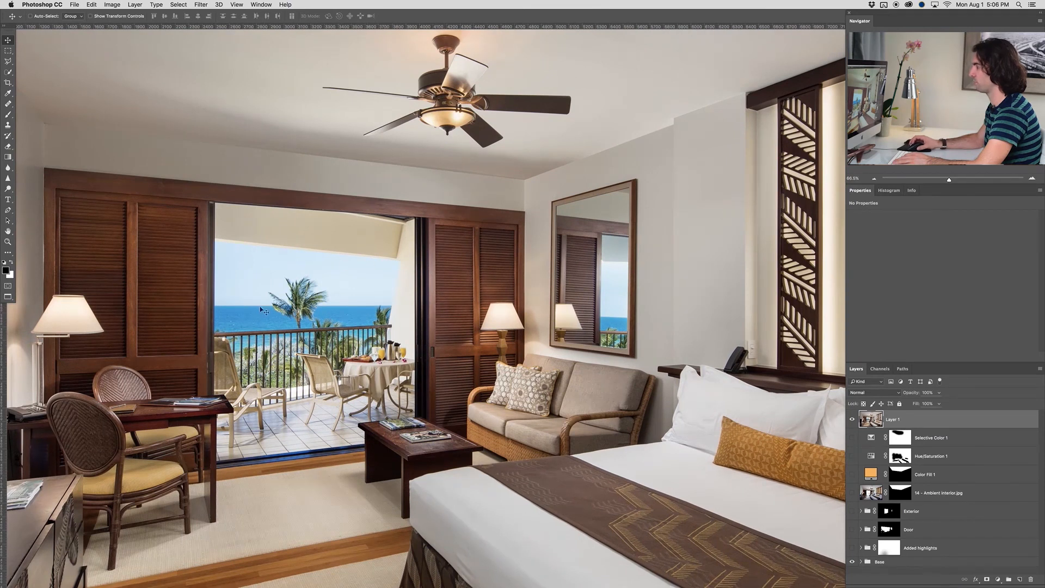
{"action": "scroll", "coordinate": [366, 347], "scroll_direction": "down", "scroll_amount": 4}
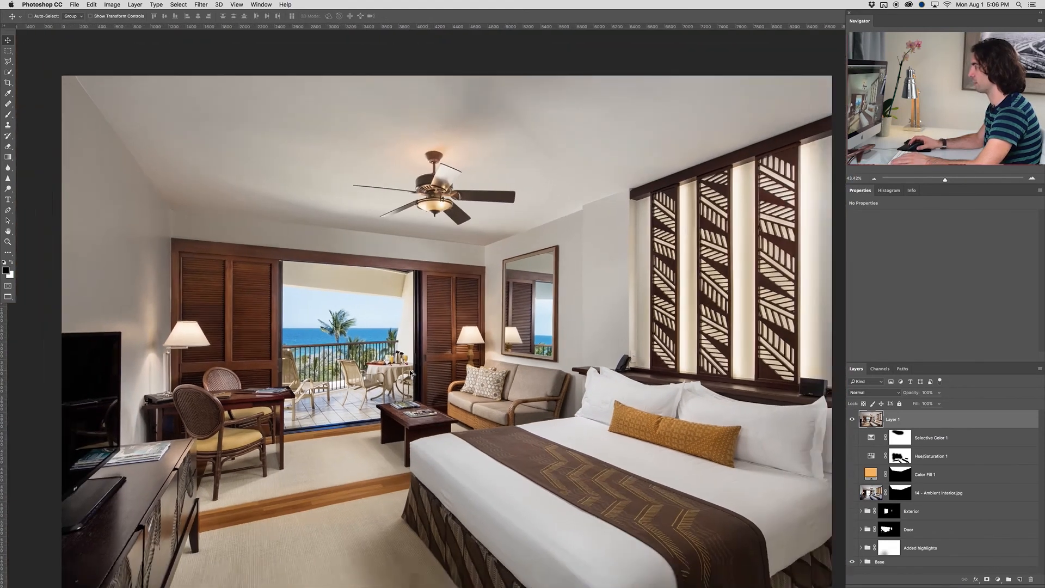
{"action": "left_click_drag", "start_coordinate": [535, 405], "coordinate": [514, 378]}
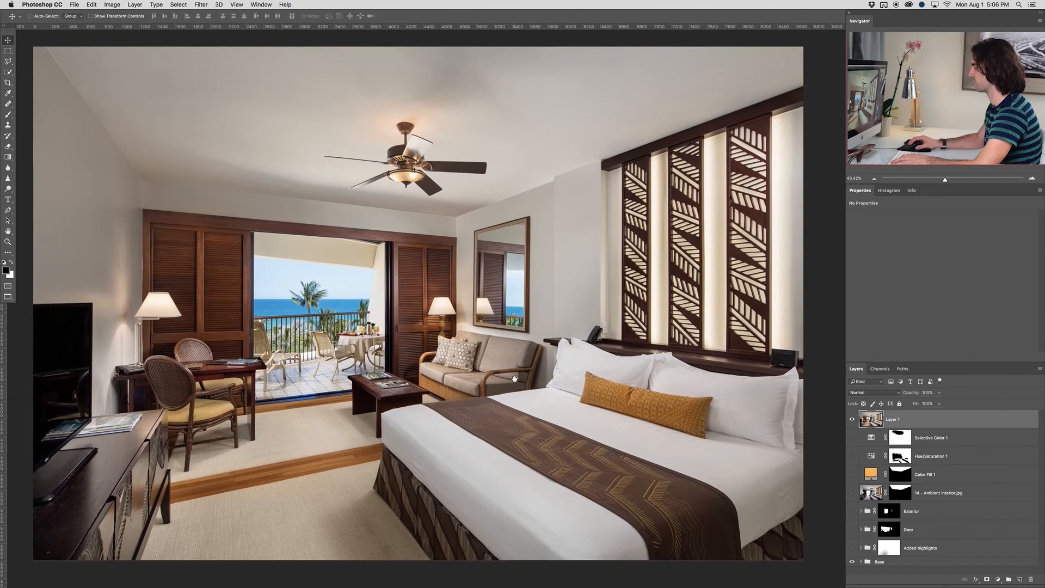
{"action": "scroll", "coordinate": [515, 378], "scroll_direction": "down", "scroll_amount": 1}
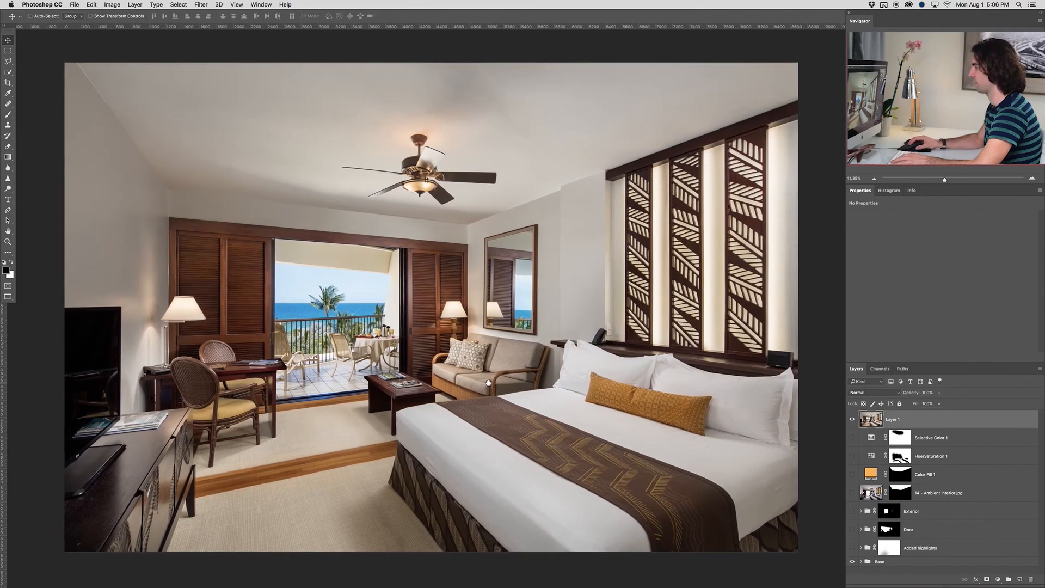